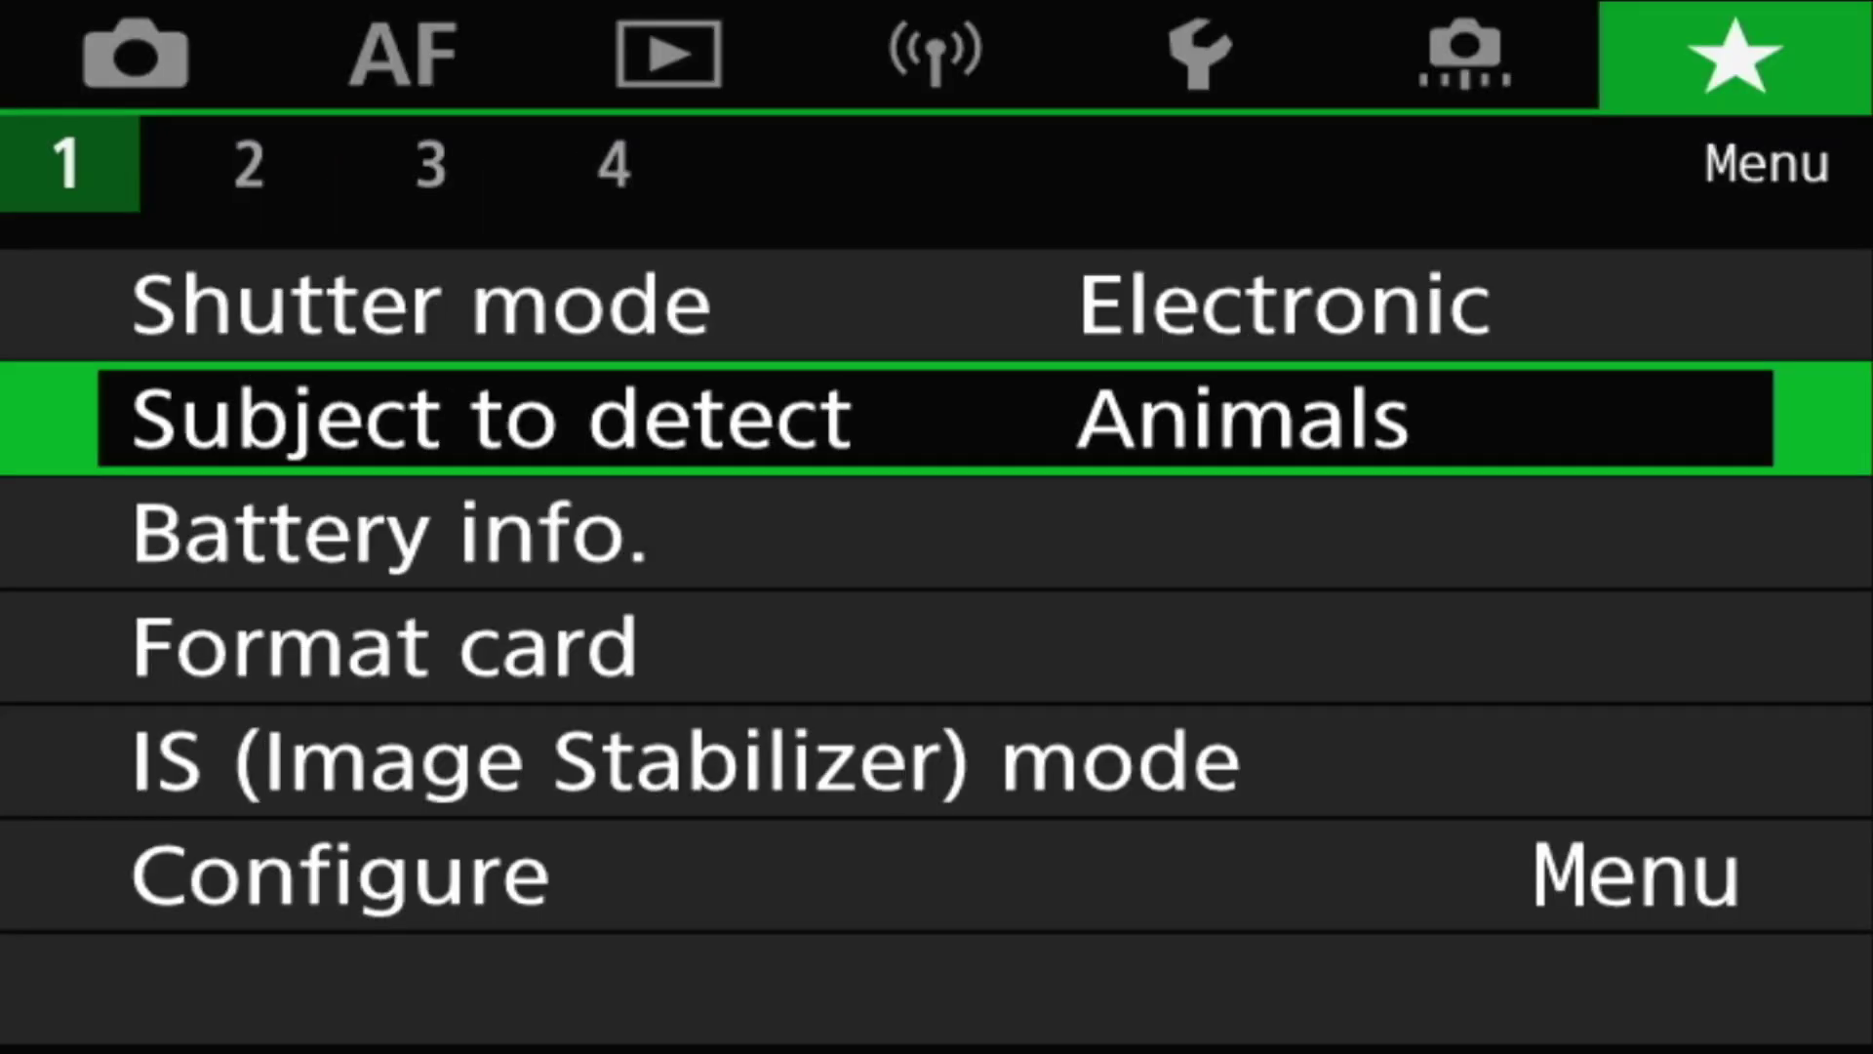
- Set the camera's shutter mode to Electronic and subject detection to None
{"action": "key", "text": "Up"}
{"action": "key", "text": "Return"}
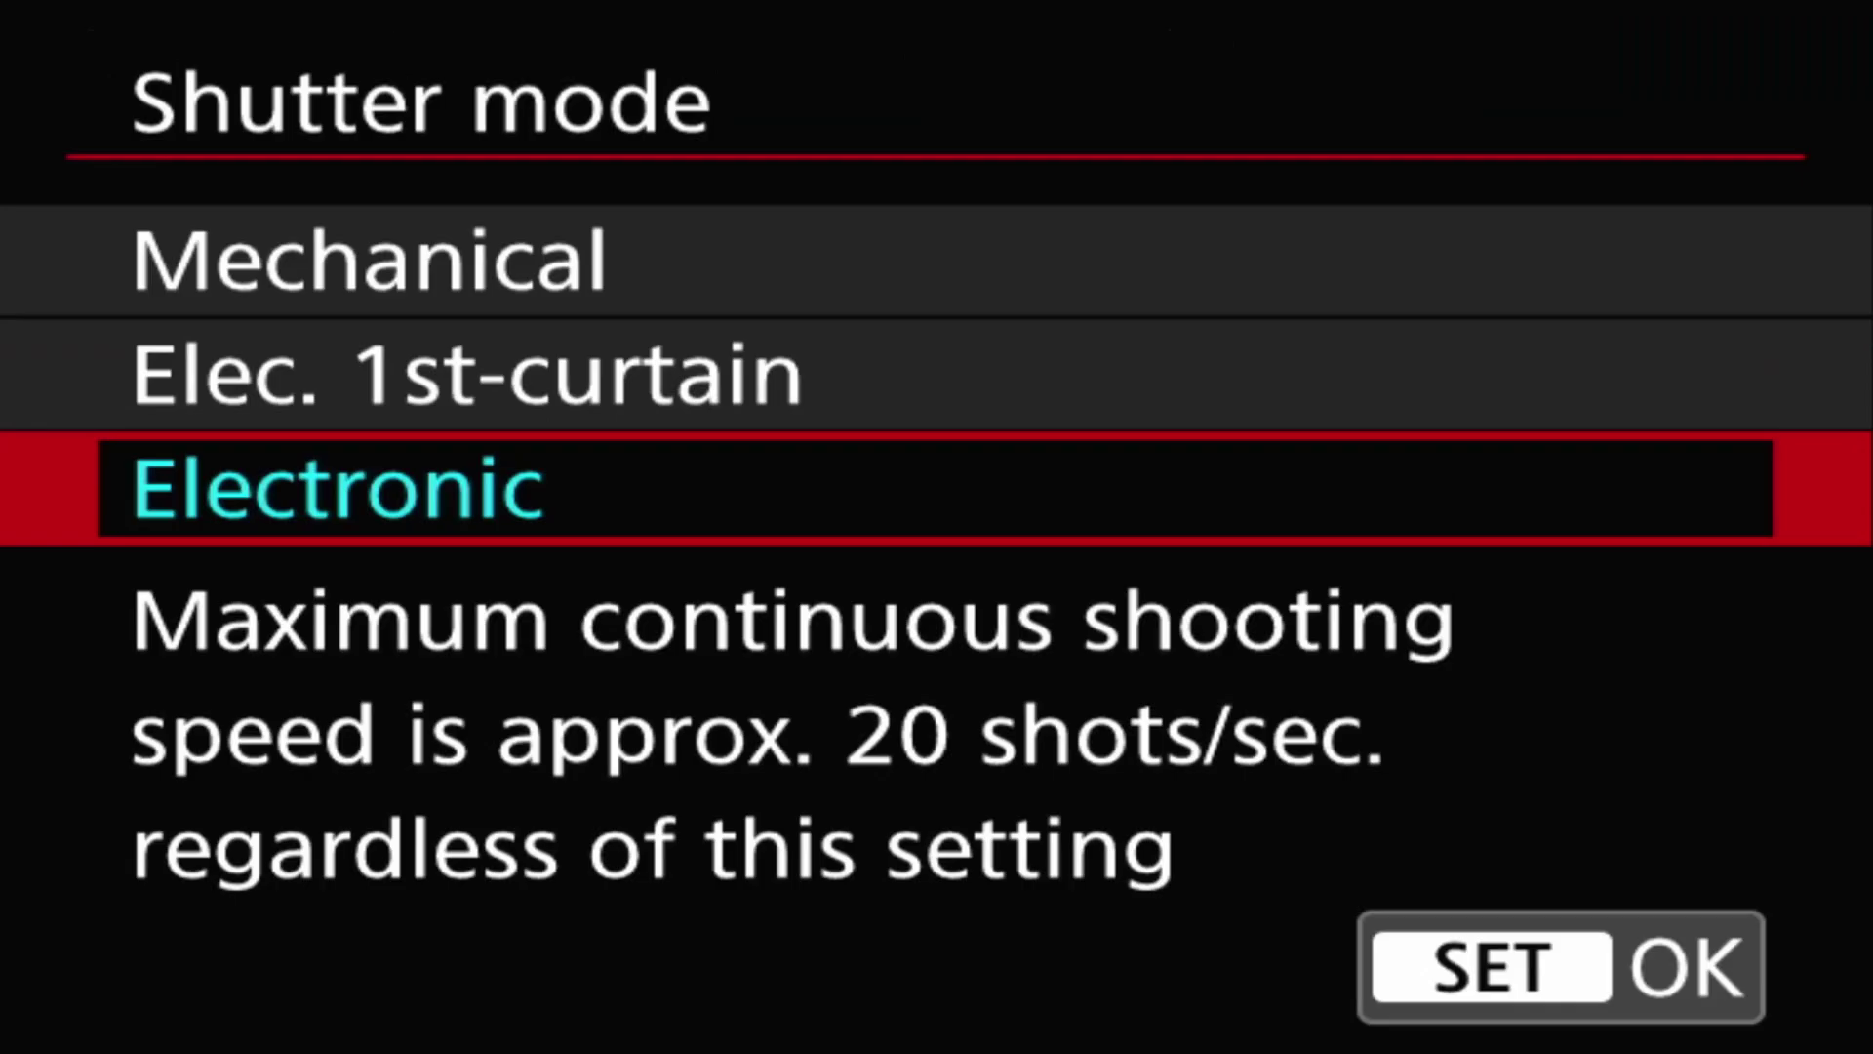
{"action": "key", "text": "Return"}
{"action": "key", "text": "Down"}
{"action": "key", "text": "Return"}
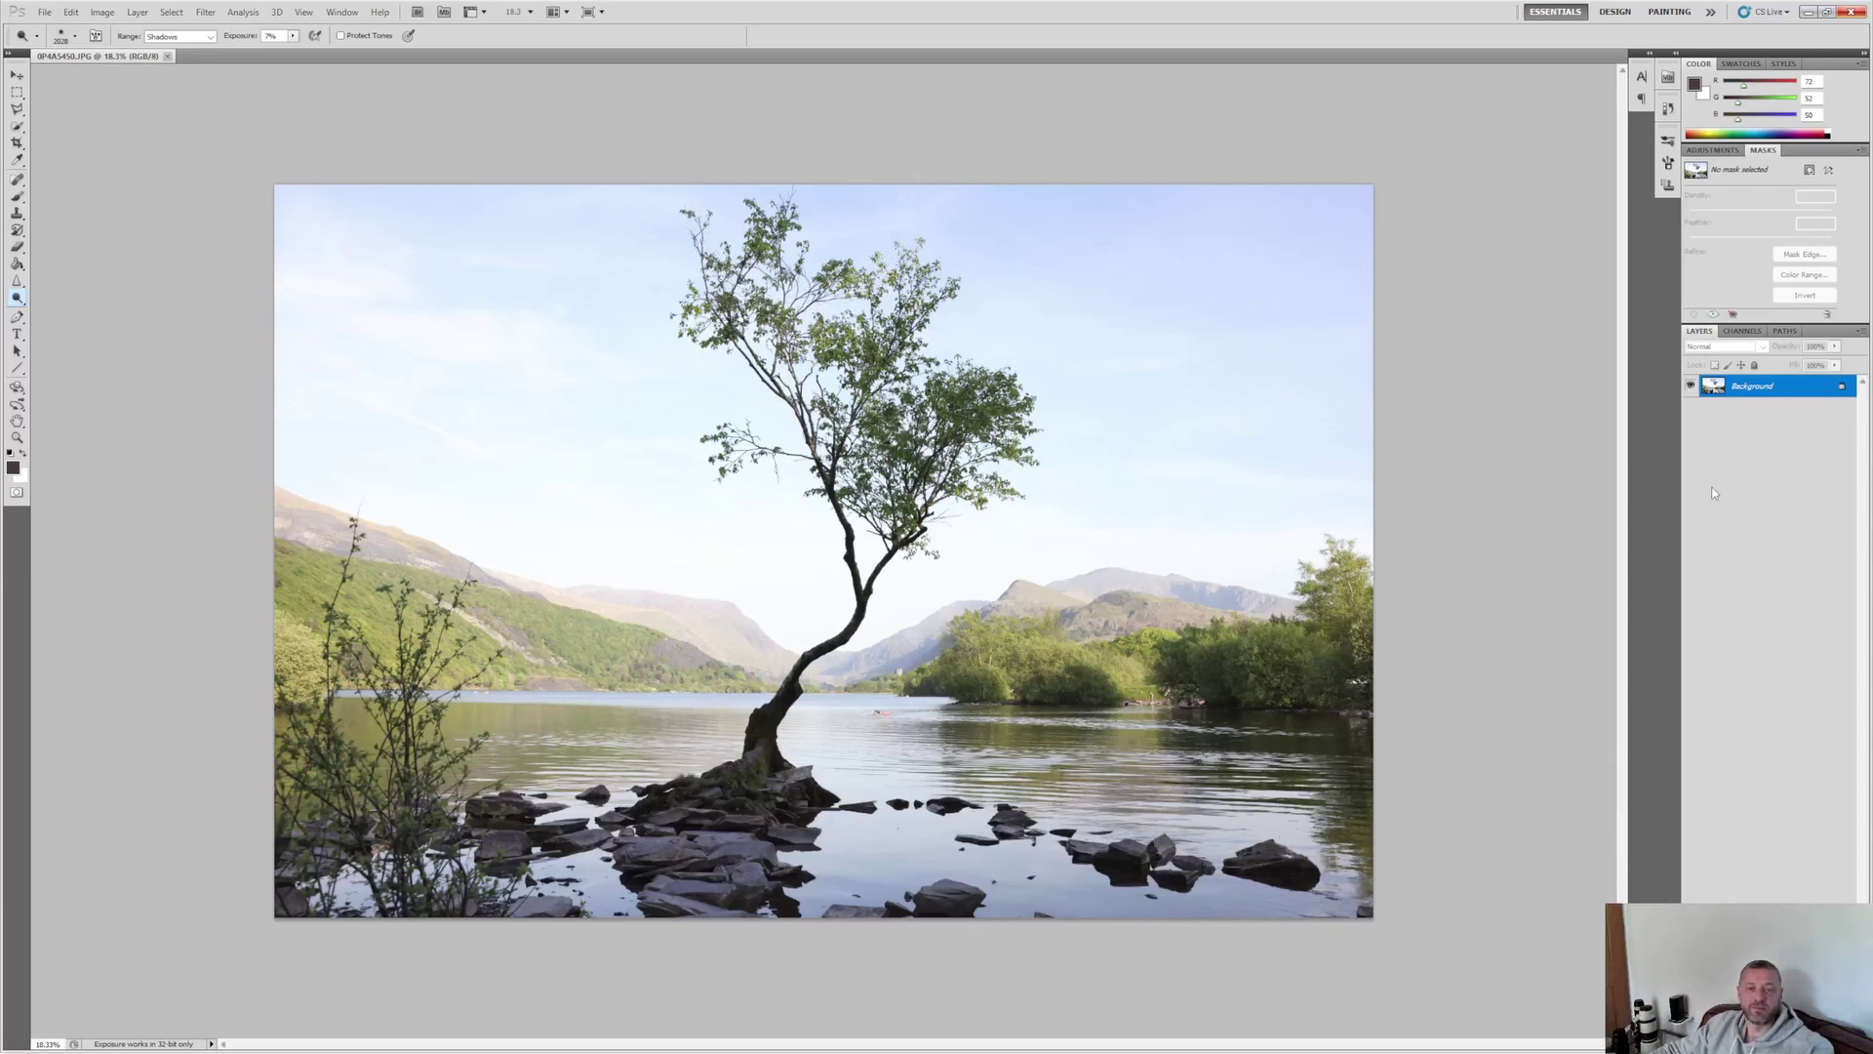
- Bring up the context menu for the Background layer
{"action": "right_click", "coordinate": [1726, 388]}
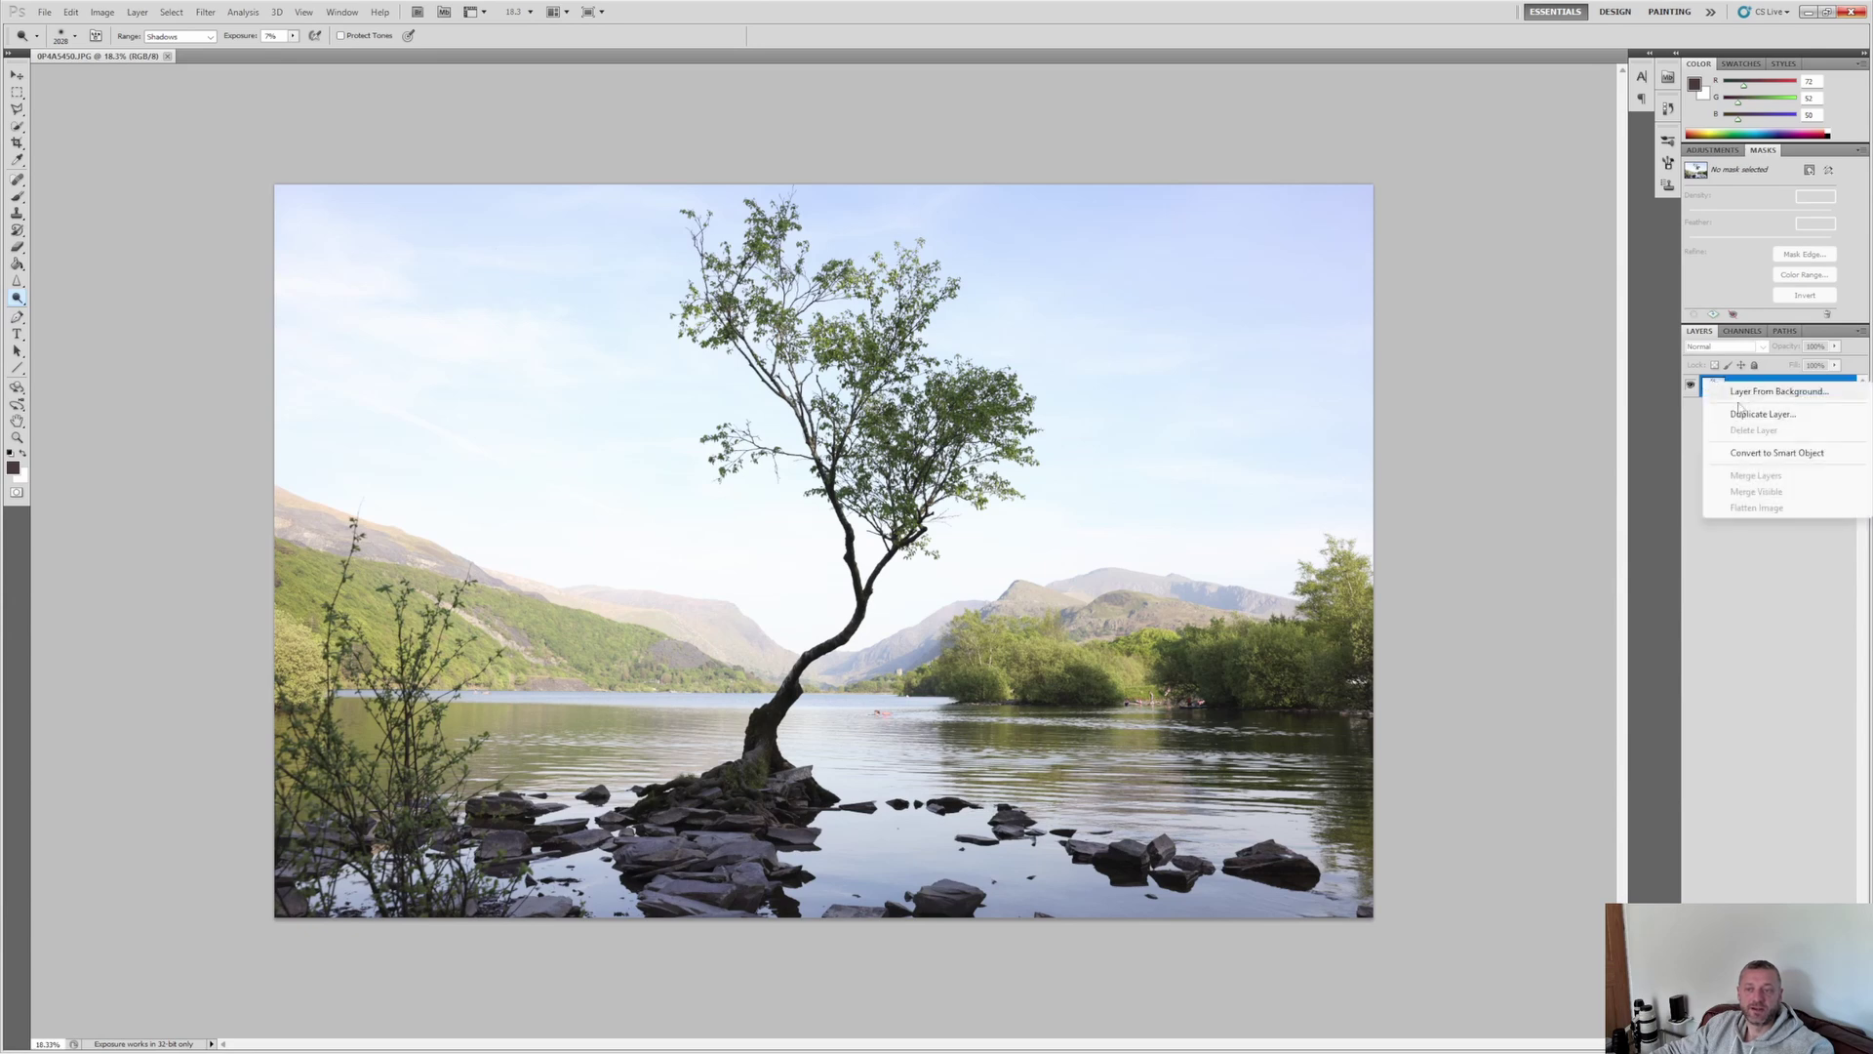
- Duplicate the Background layer as Background copy
{"action": "left_click", "coordinate": [1746, 413]}
{"action": "left_click", "coordinate": [834, 241]}
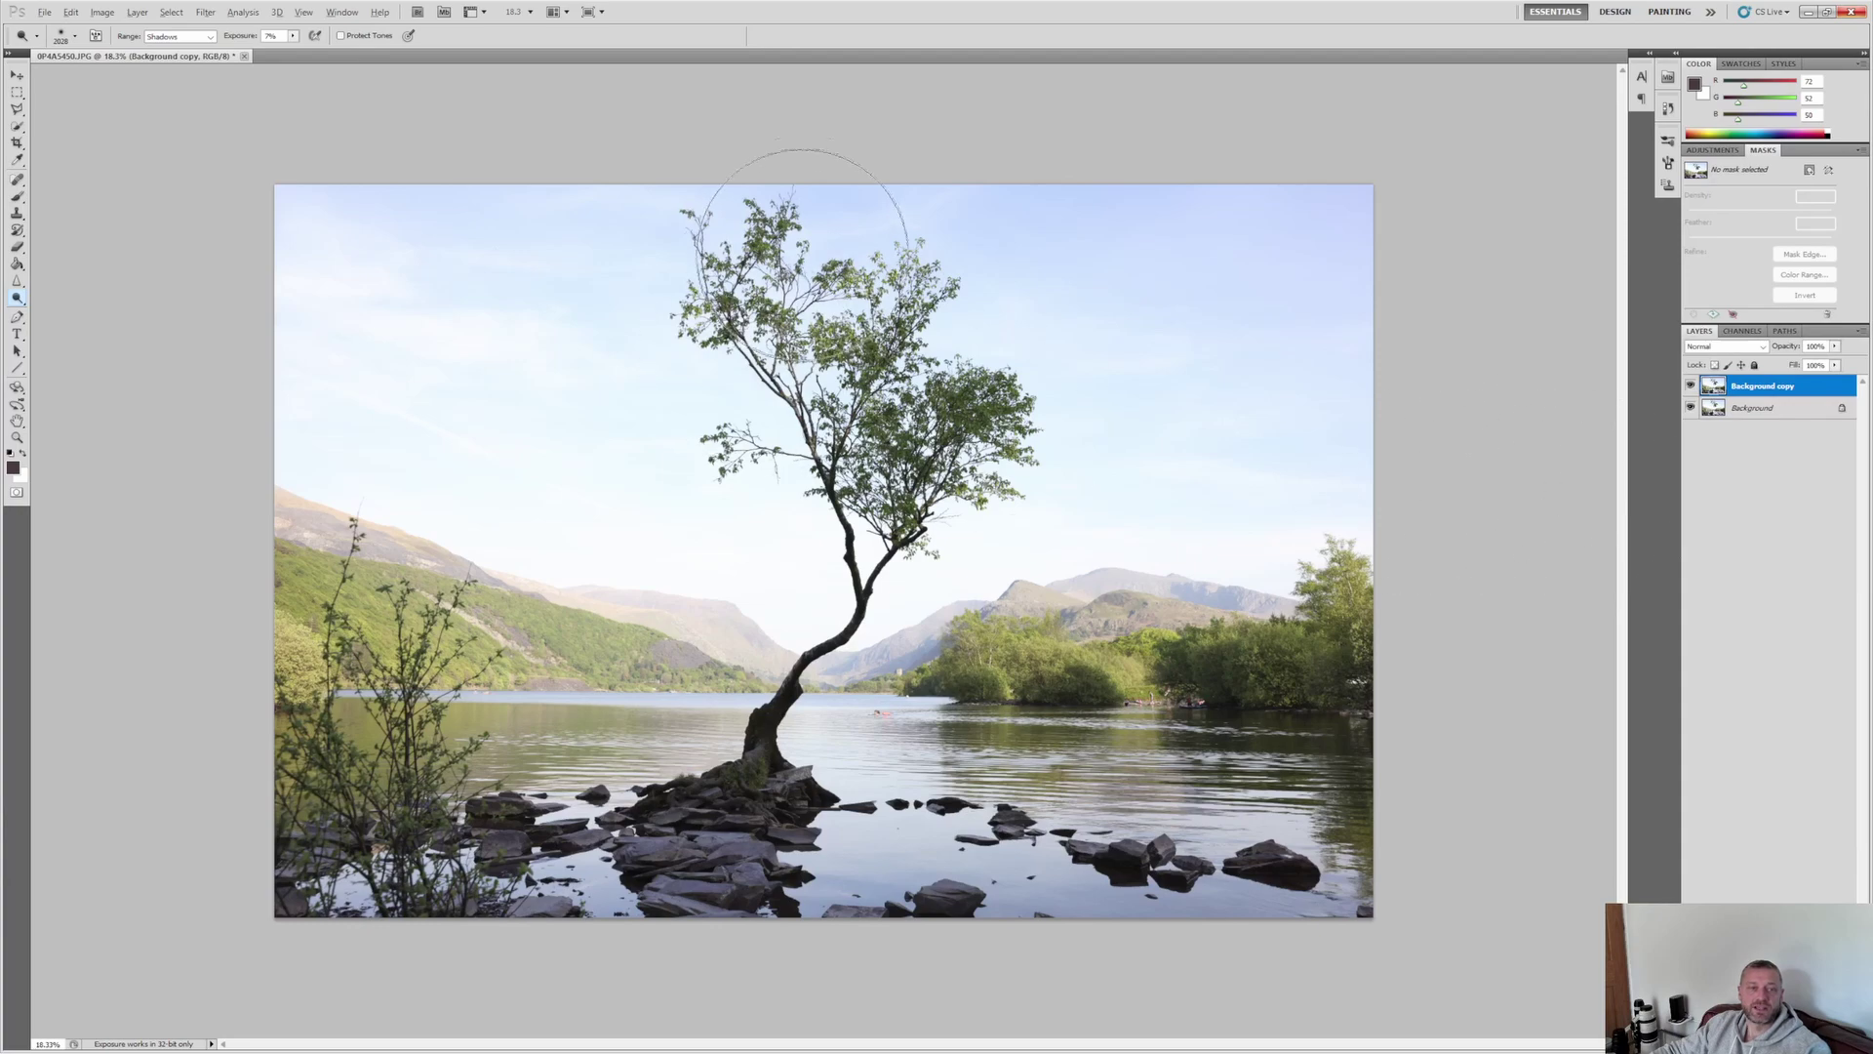
{"action": "scroll", "coordinate": [815, 196], "scroll_direction": "up", "scroll_amount": 5}
{"action": "scroll", "coordinate": [808, 422], "scroll_direction": "up", "scroll_amount": 3}
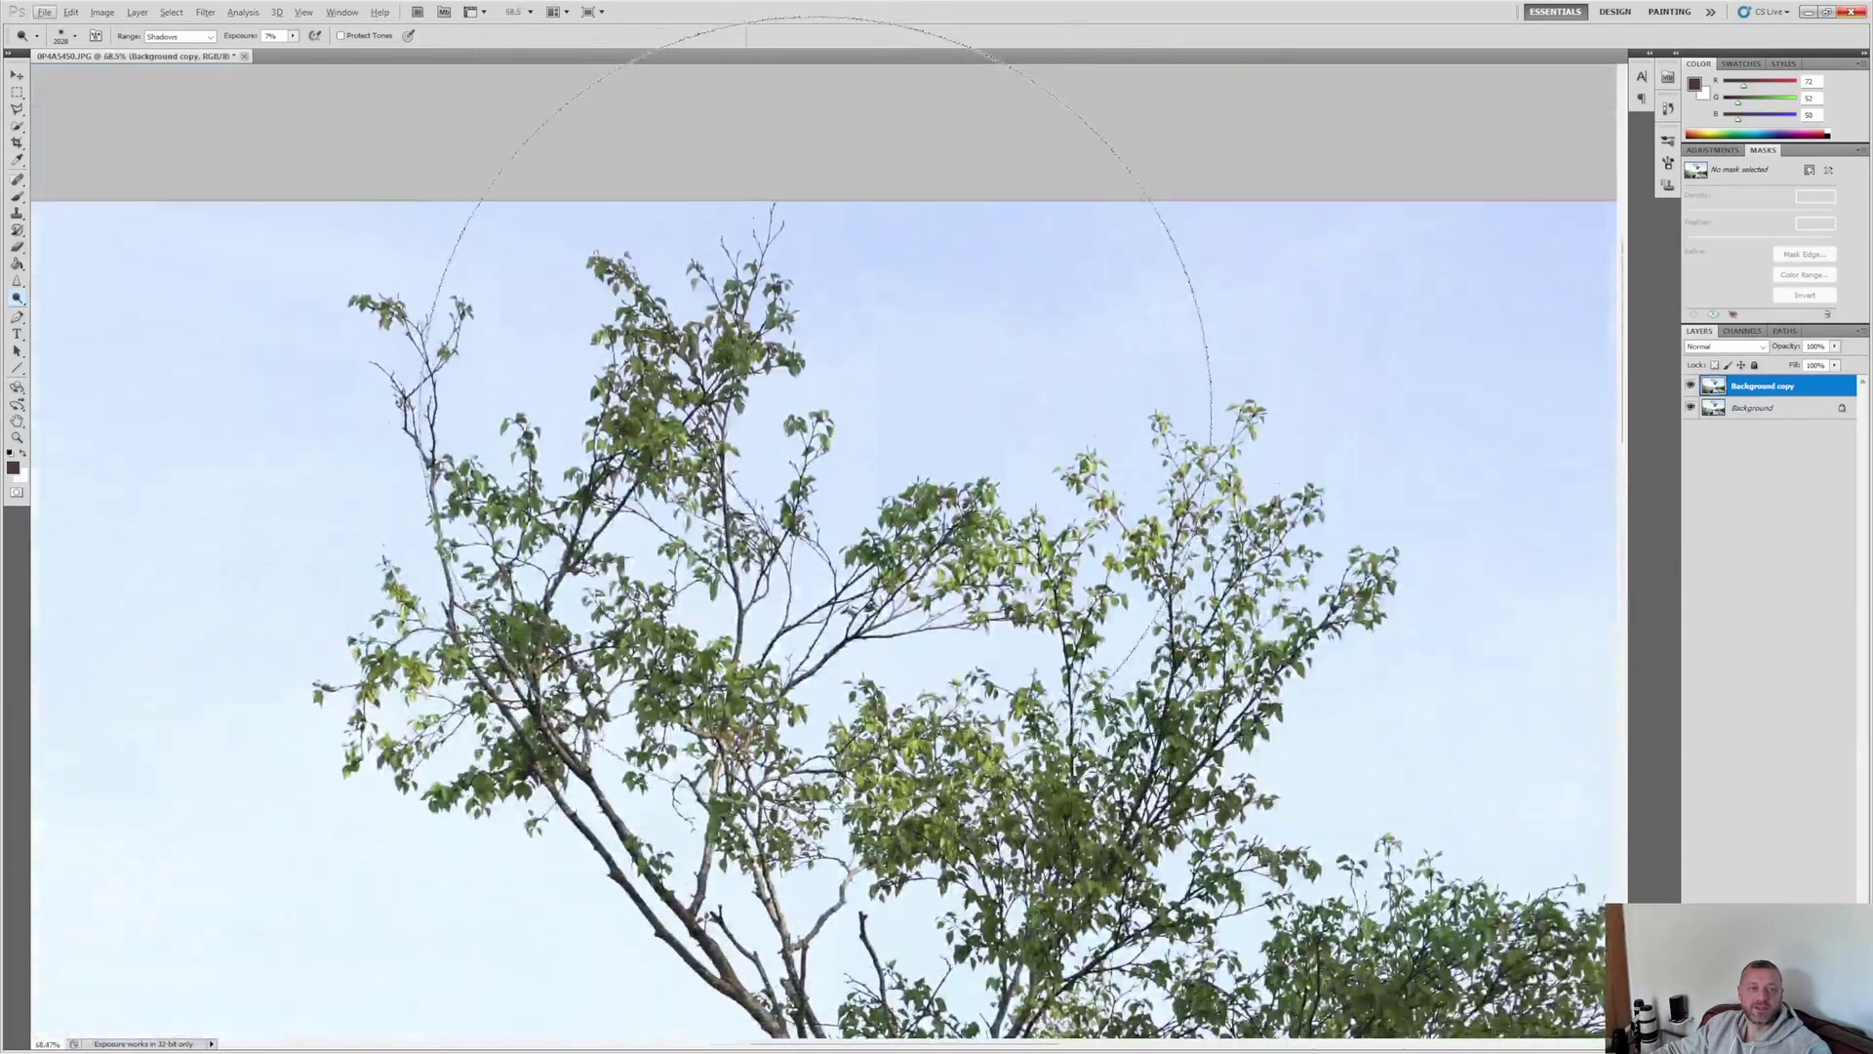
- With a 176 px Clone Stamp brush, clone sky over the twig tips at the treetop and left branch
{"action": "left_click", "coordinate": [18, 214]}
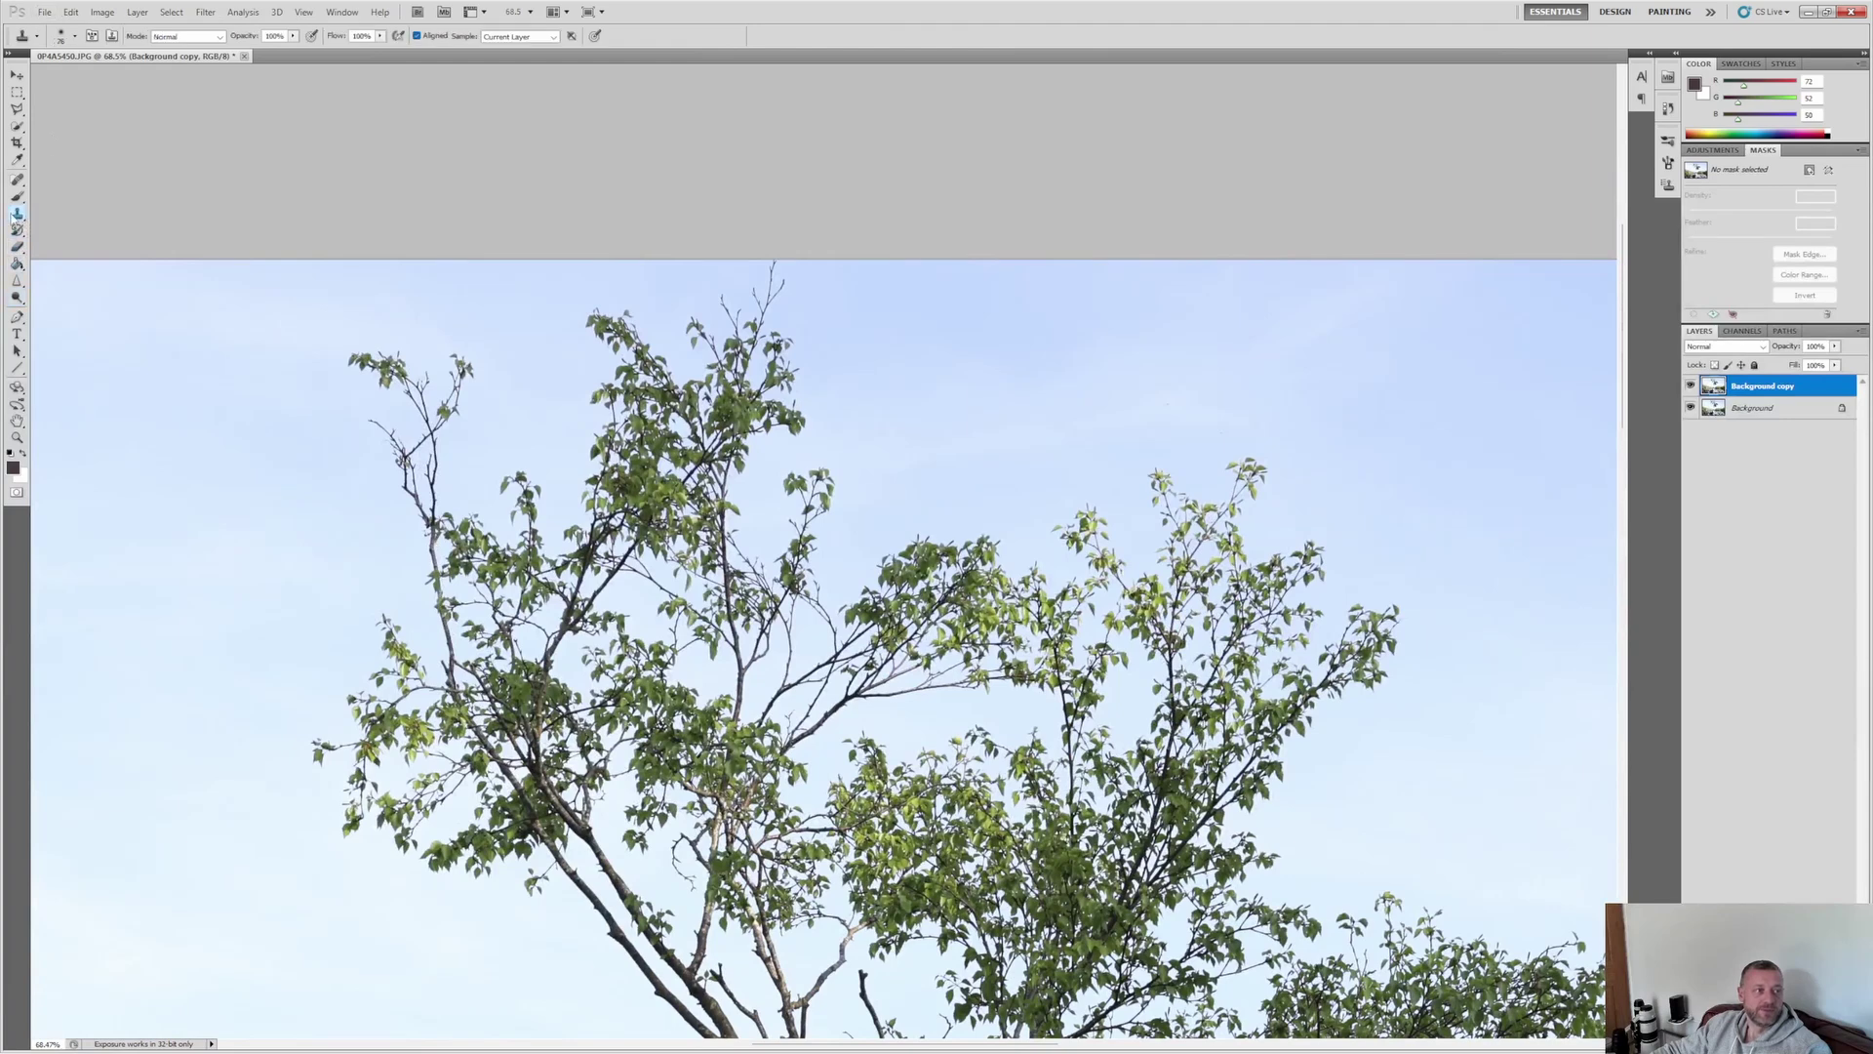
{"action": "left_click", "coordinate": [76, 36]}
{"action": "left_click_drag", "start_coordinate": [112, 76], "coordinate": [134, 77]}
{"action": "left_click", "coordinate": [819, 28]}
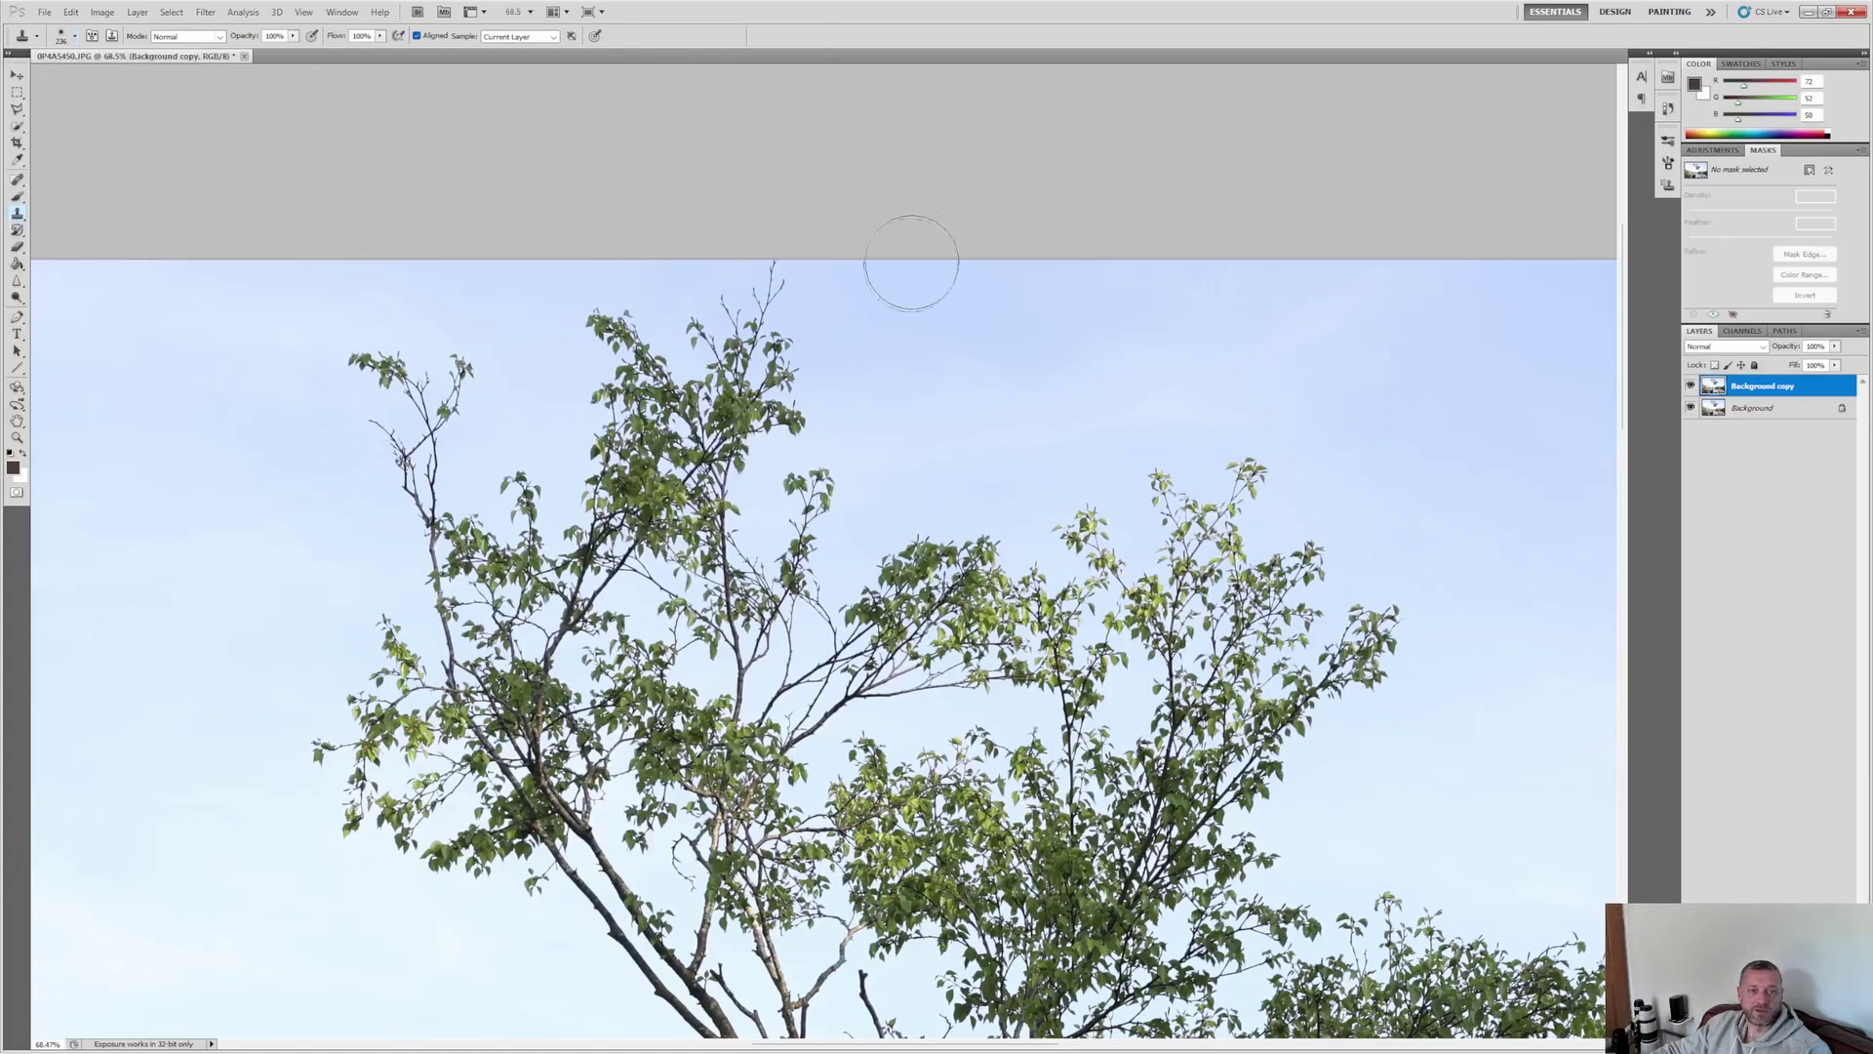
{"action": "left_click", "coordinate": [1014, 303], "text": "alt"}
{"action": "left_click_drag", "start_coordinate": [774, 300], "coordinate": [765, 295]}
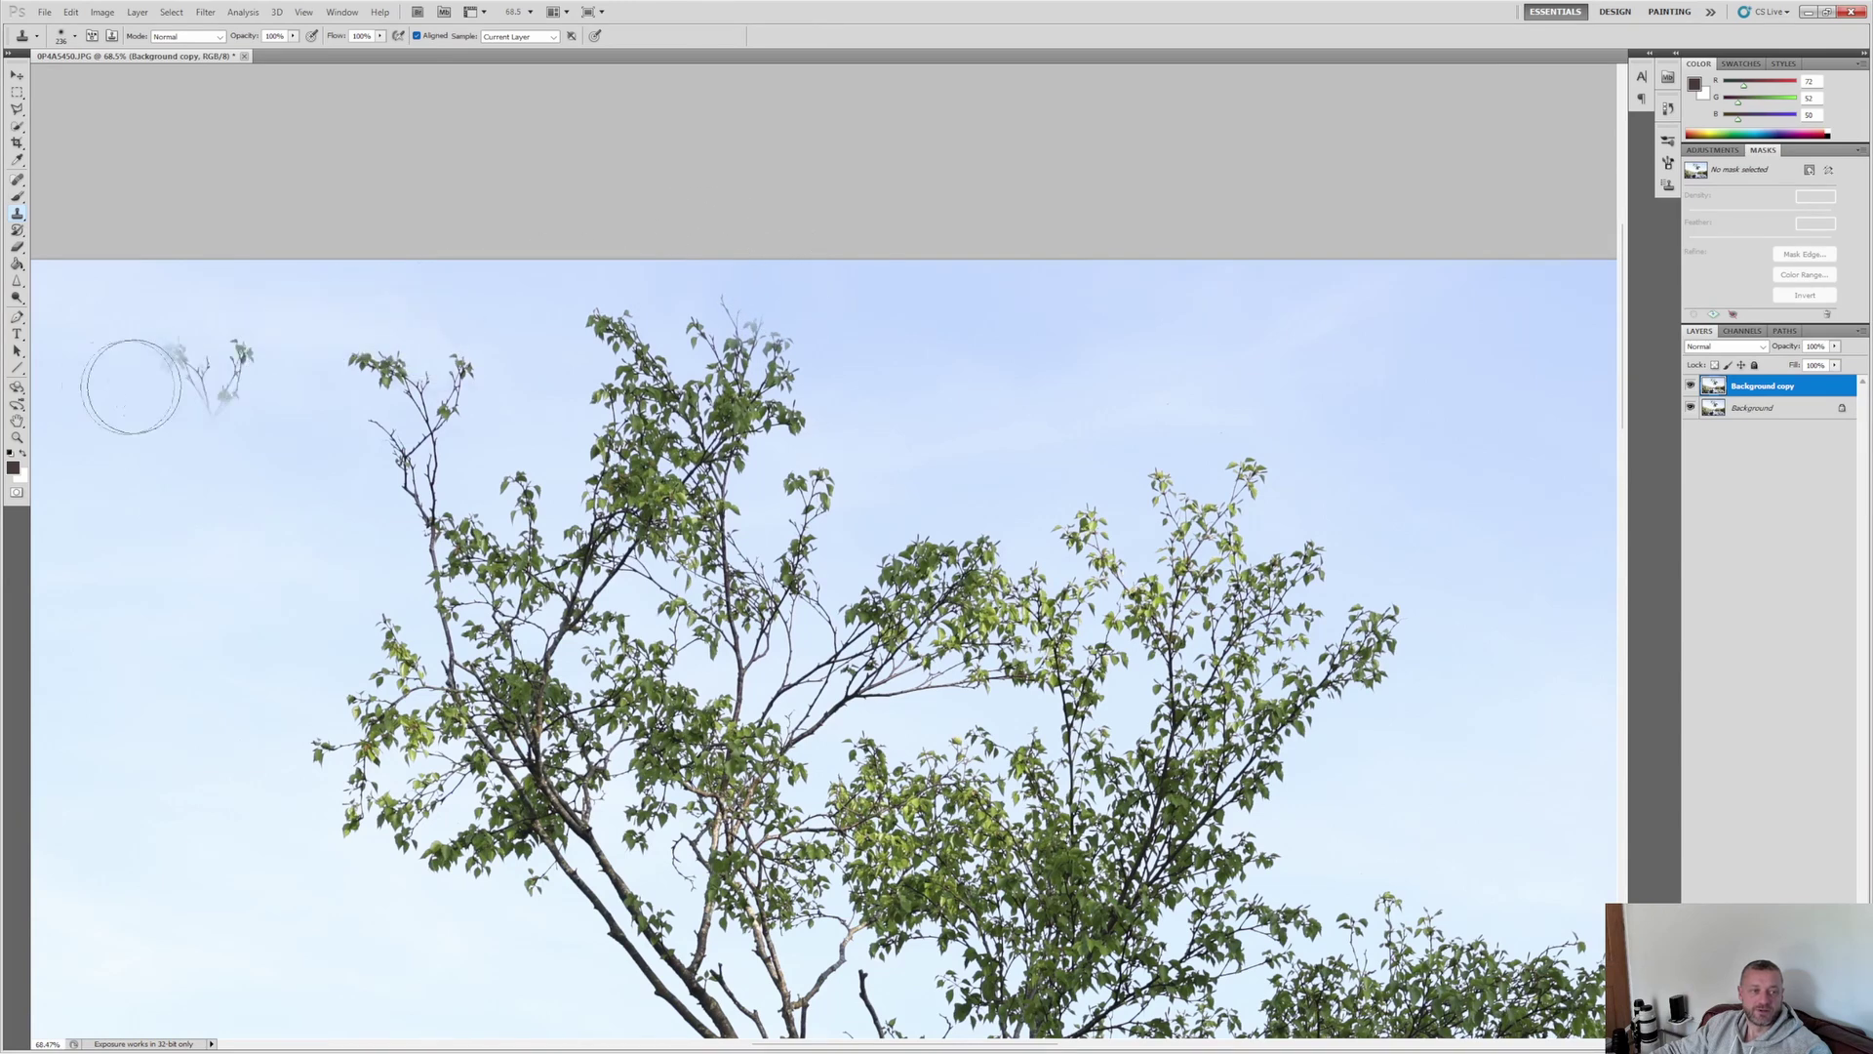
{"action": "left_click", "coordinate": [159, 315], "text": "alt"}
{"action": "mouse_move", "coordinate": [307, 342]}
{"action": "left_mouse_down"}
{"action": "mouse_move", "coordinate": [461, 341]}
{"action": "mouse_move", "coordinate": [386, 403]}
{"action": "mouse_move", "coordinate": [389, 439]}
{"action": "mouse_move", "coordinate": [452, 385]}
{"action": "mouse_move", "coordinate": [498, 380]}
{"action": "mouse_move", "coordinate": [419, 375]}
{"action": "mouse_move", "coordinate": [388, 350]}
{"action": "mouse_move", "coordinate": [539, 378]}
{"action": "mouse_move", "coordinate": [404, 442]}
{"action": "mouse_move", "coordinate": [423, 444]}
{"action": "mouse_move", "coordinate": [420, 510]}
{"action": "mouse_move", "coordinate": [380, 536]}
{"action": "left_mouse_up"}
- Shrink the Clone Stamp brush to 31 px and fit the whole photo in the window
{"action": "key", "text": "alt"}
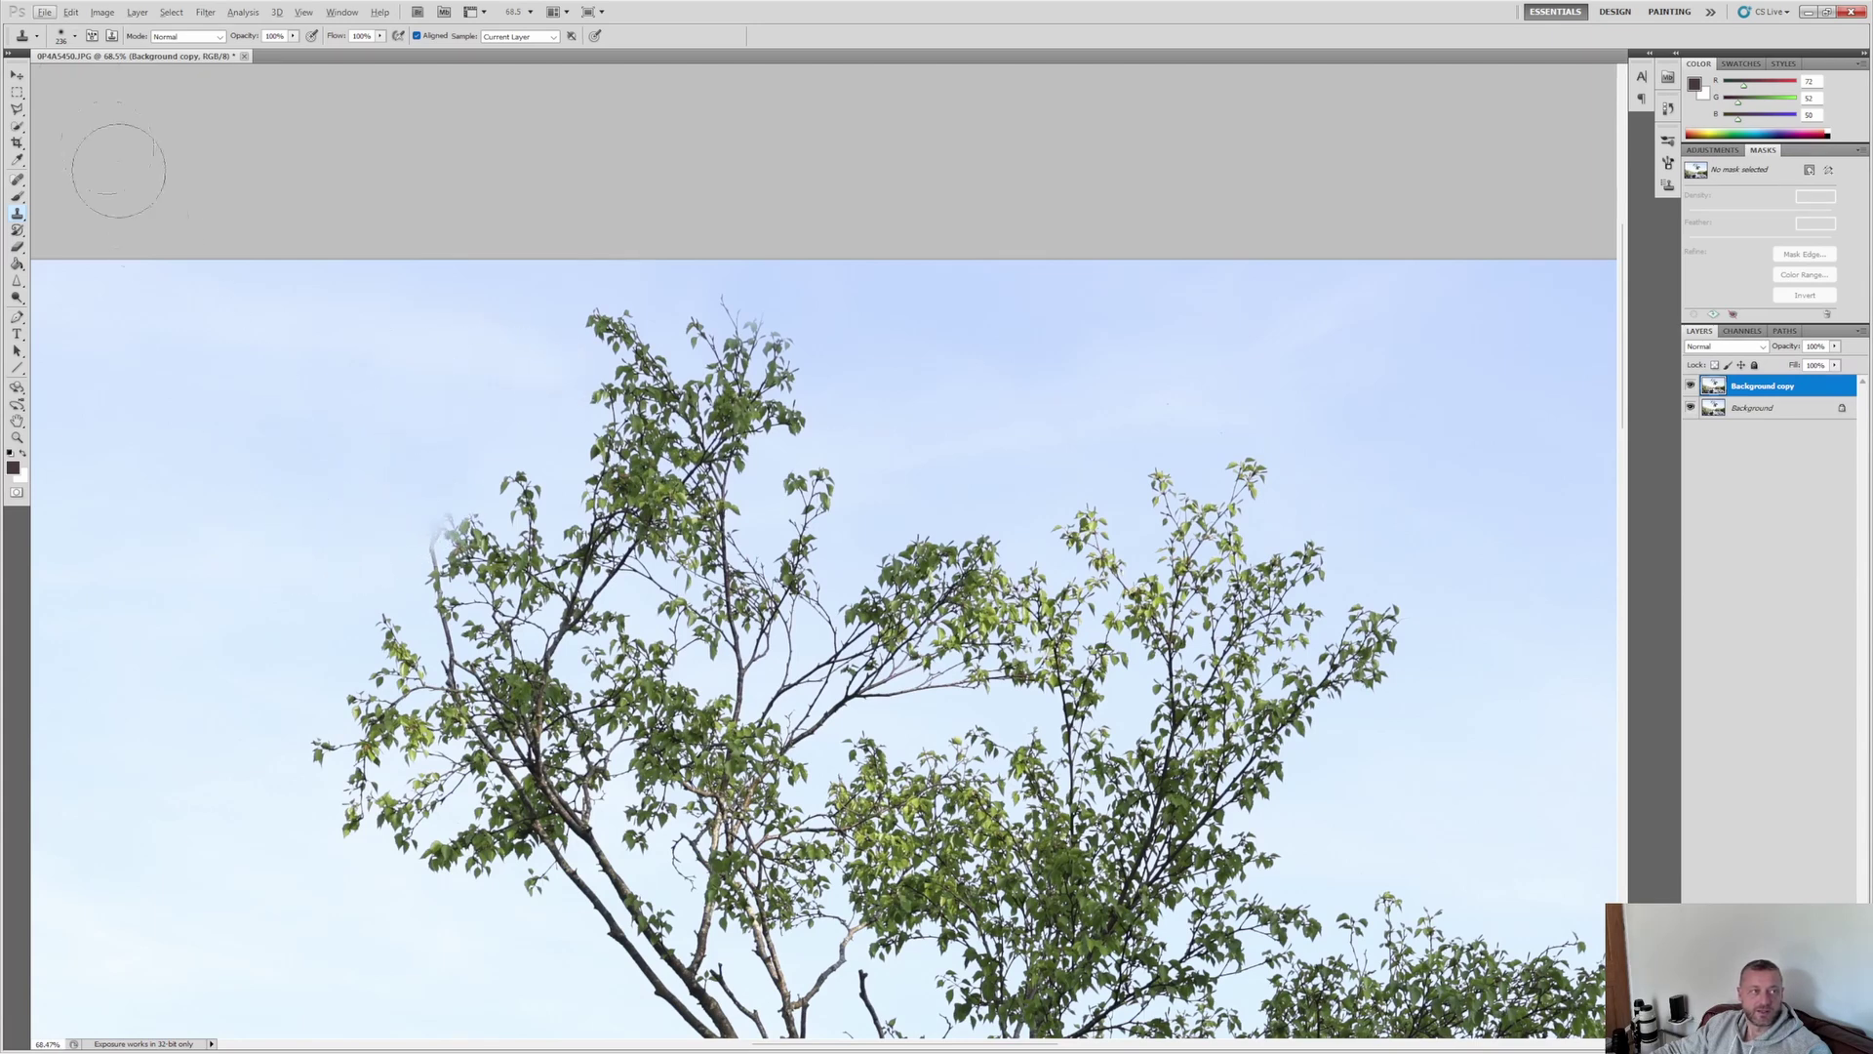
{"action": "left_click", "coordinate": [61, 39]}
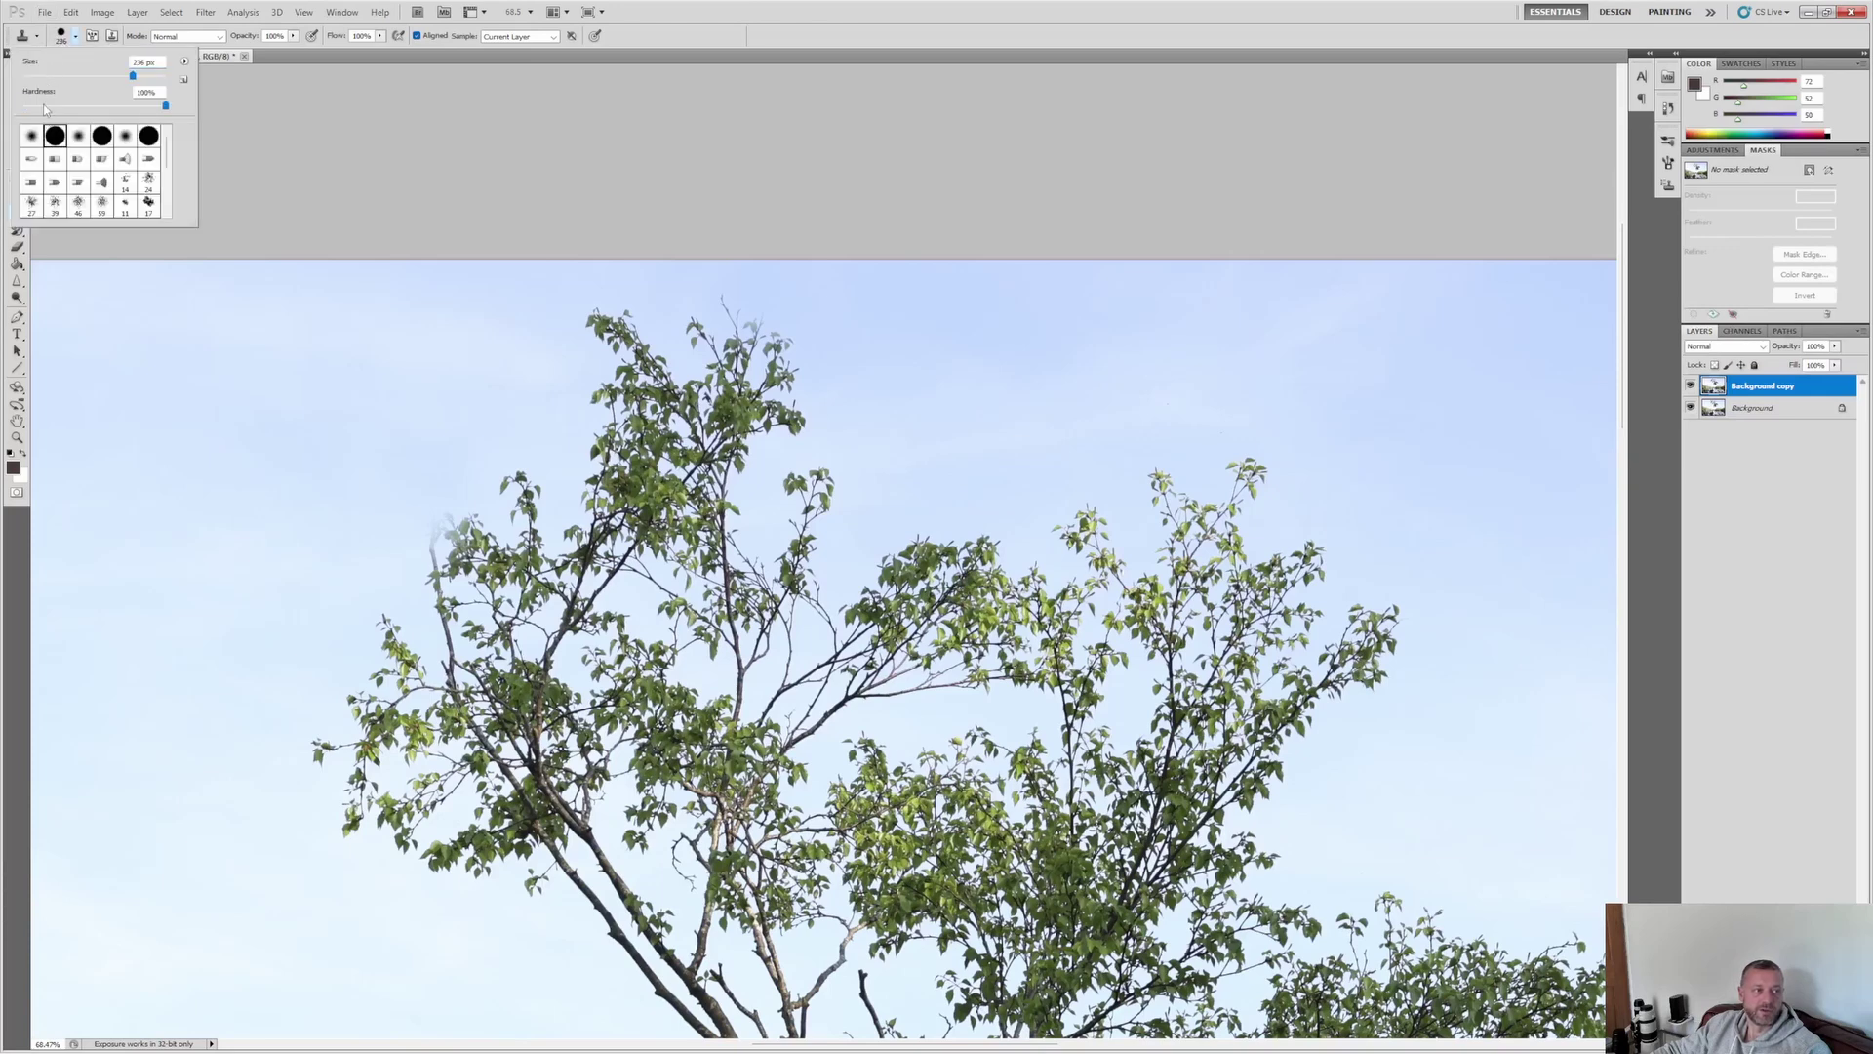
{"action": "left_click", "coordinate": [41, 82]}
{"action": "left_click", "coordinate": [393, 493]}
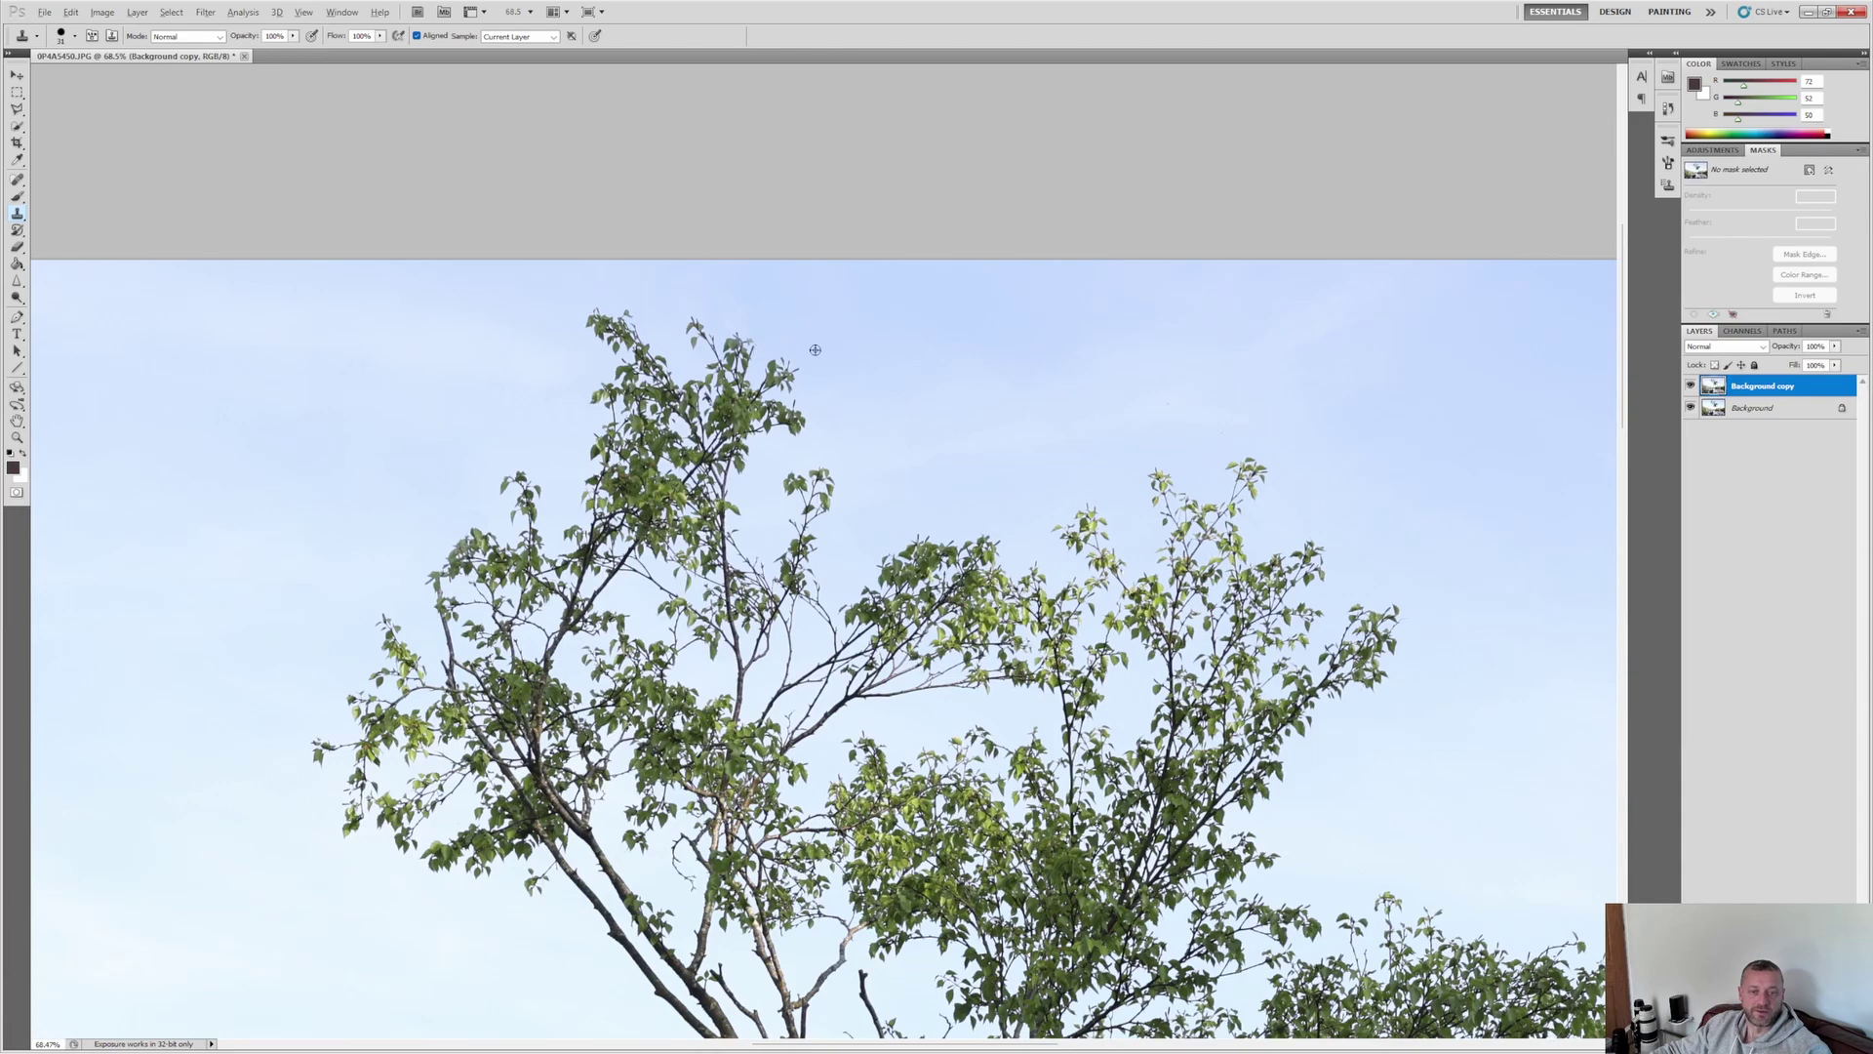
{"action": "key", "text": "ctrl+0"}
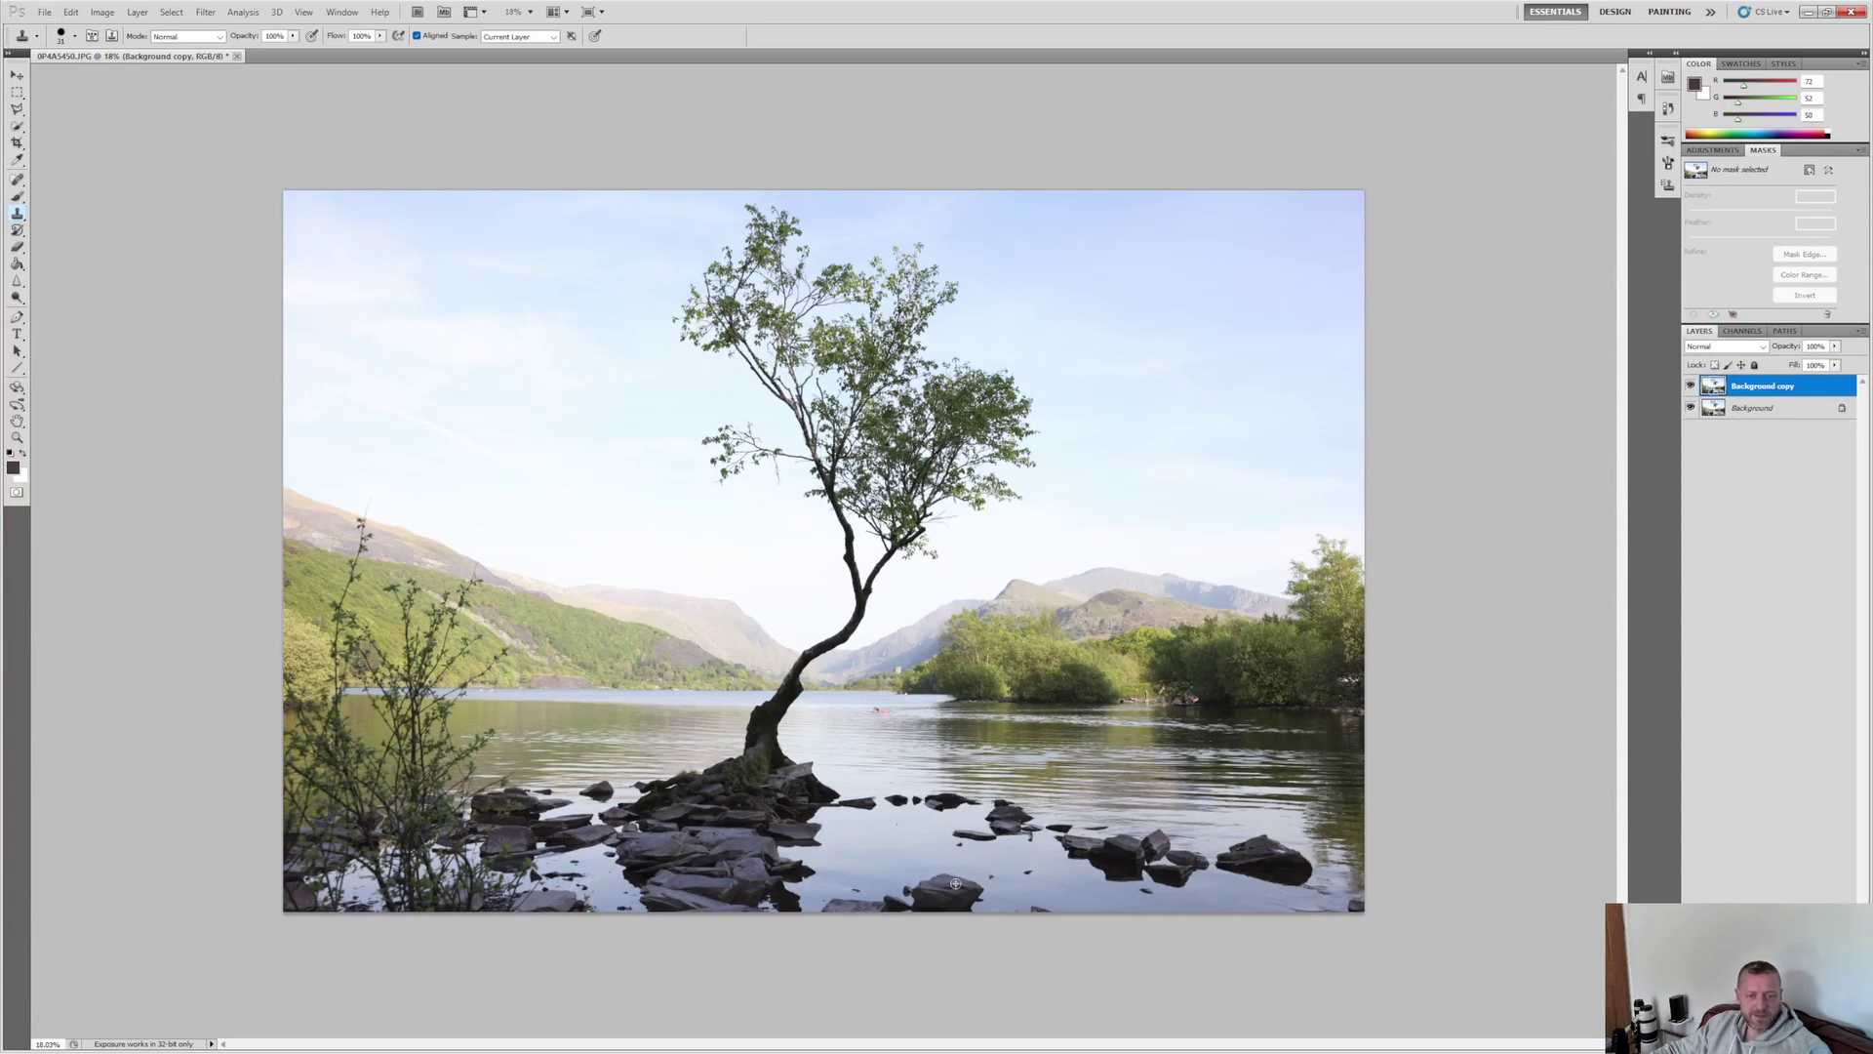
- With a soft round 89 px brush, clone water over the swimmer, red float and shoreline people
{"action": "scroll", "coordinate": [905, 770], "scroll_direction": "up", "scroll_amount": 6}
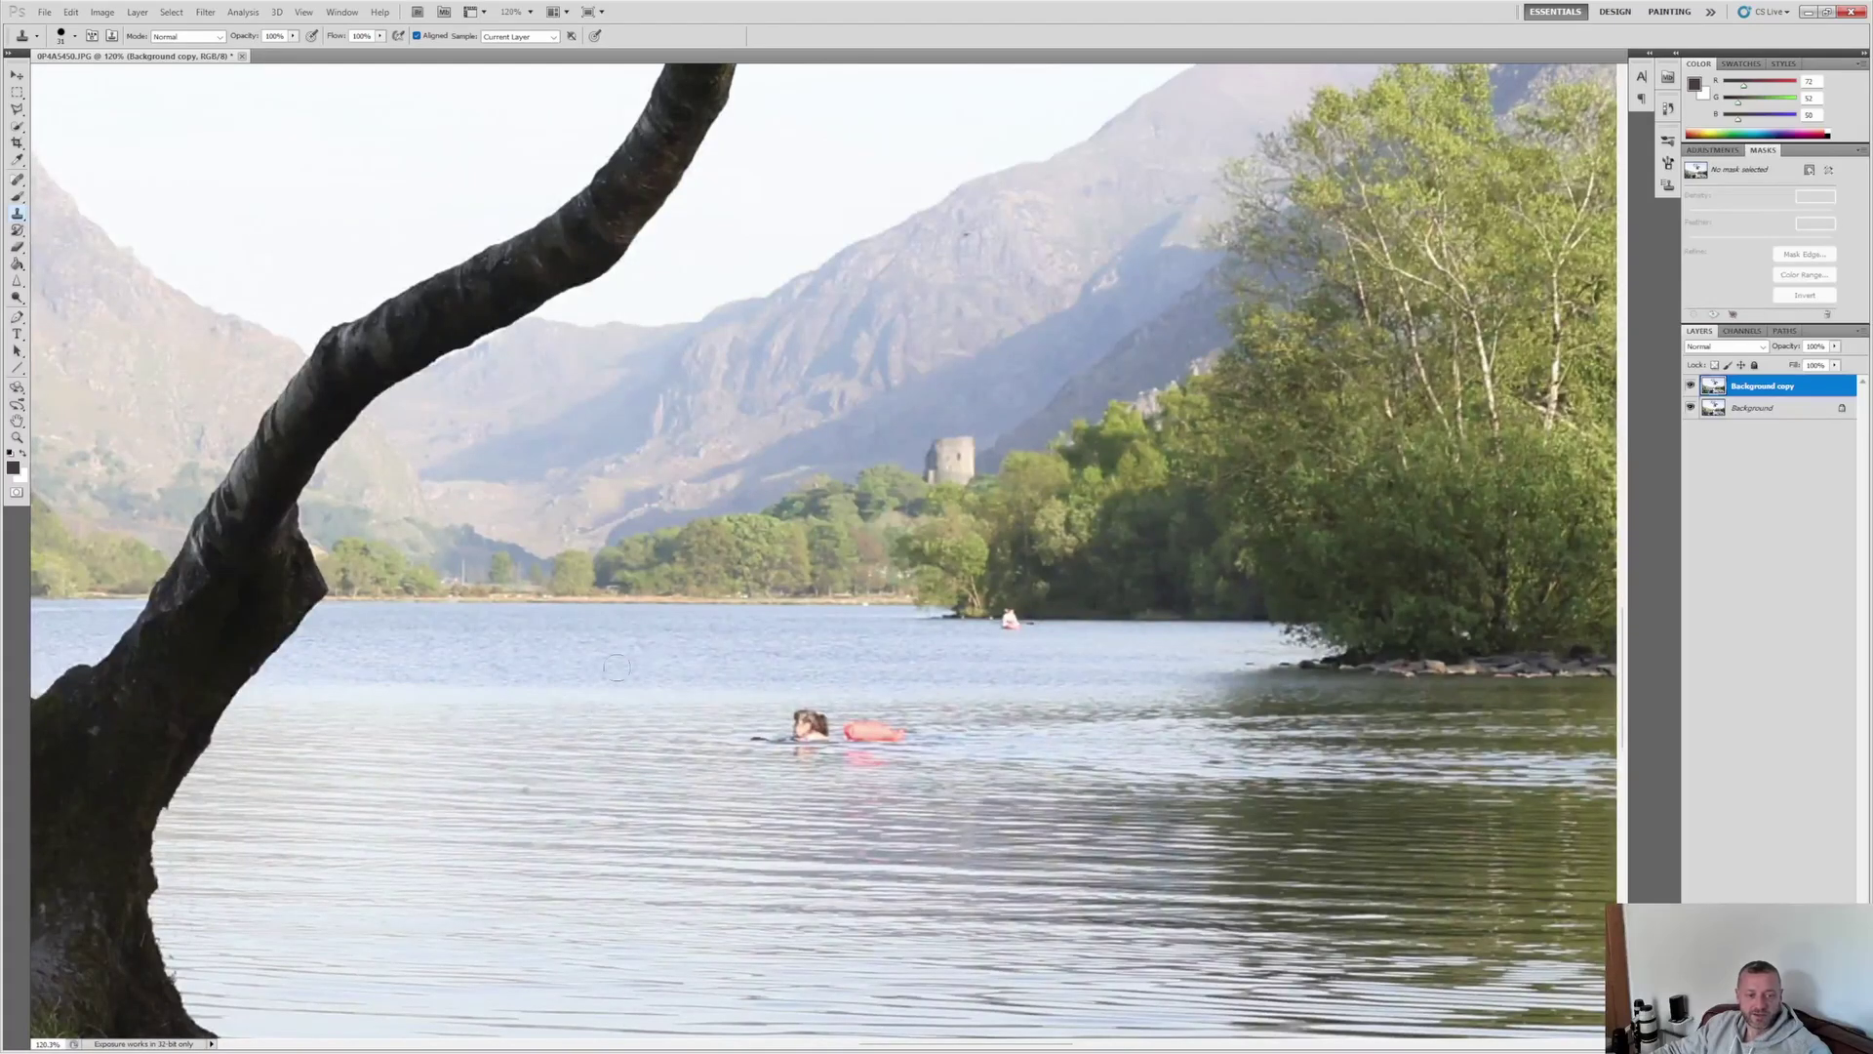
{"action": "left_click", "coordinate": [65, 37]}
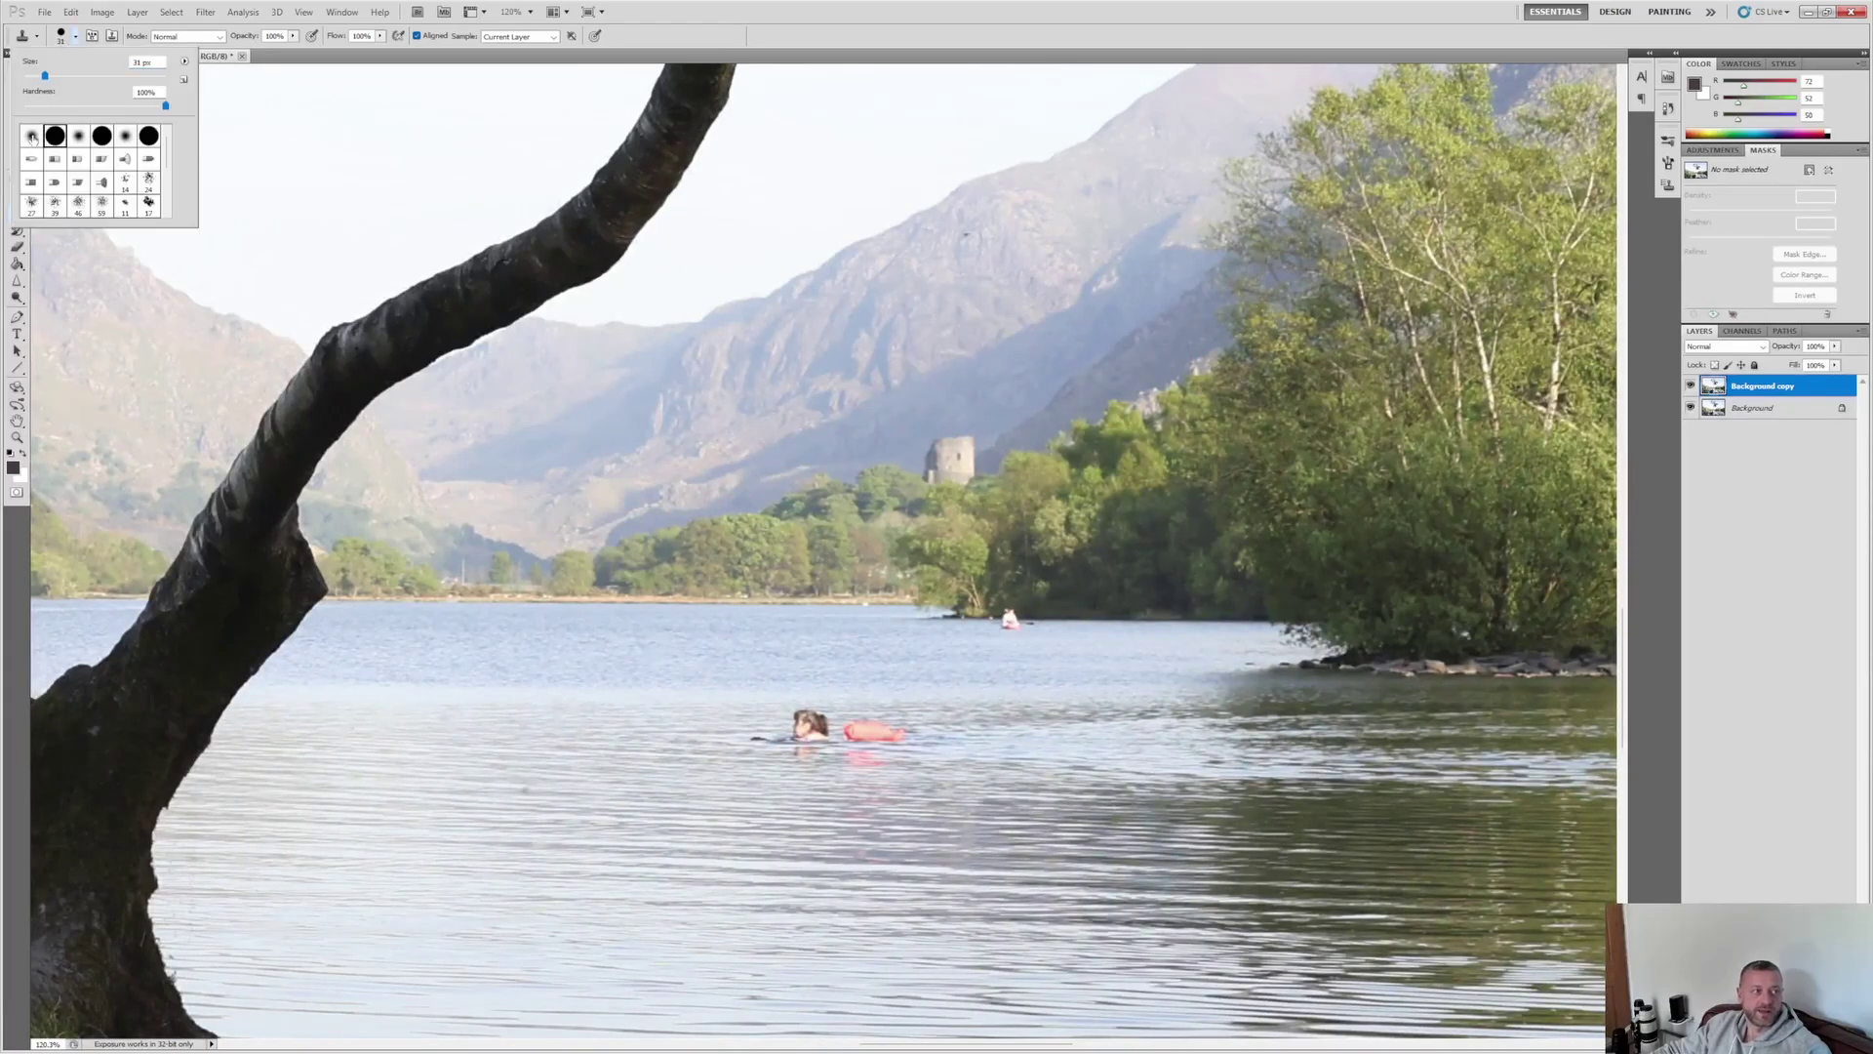
{"action": "left_click", "coordinate": [32, 136]}
{"action": "left_click", "coordinate": [87, 76]}
{"action": "left_click", "coordinate": [563, 742], "text": "alt"}
{"action": "left_click_drag", "start_coordinate": [770, 743], "coordinate": [902, 745]}
{"action": "scroll", "coordinate": [800, 559], "scroll_direction": "up", "scroll_amount": 3}
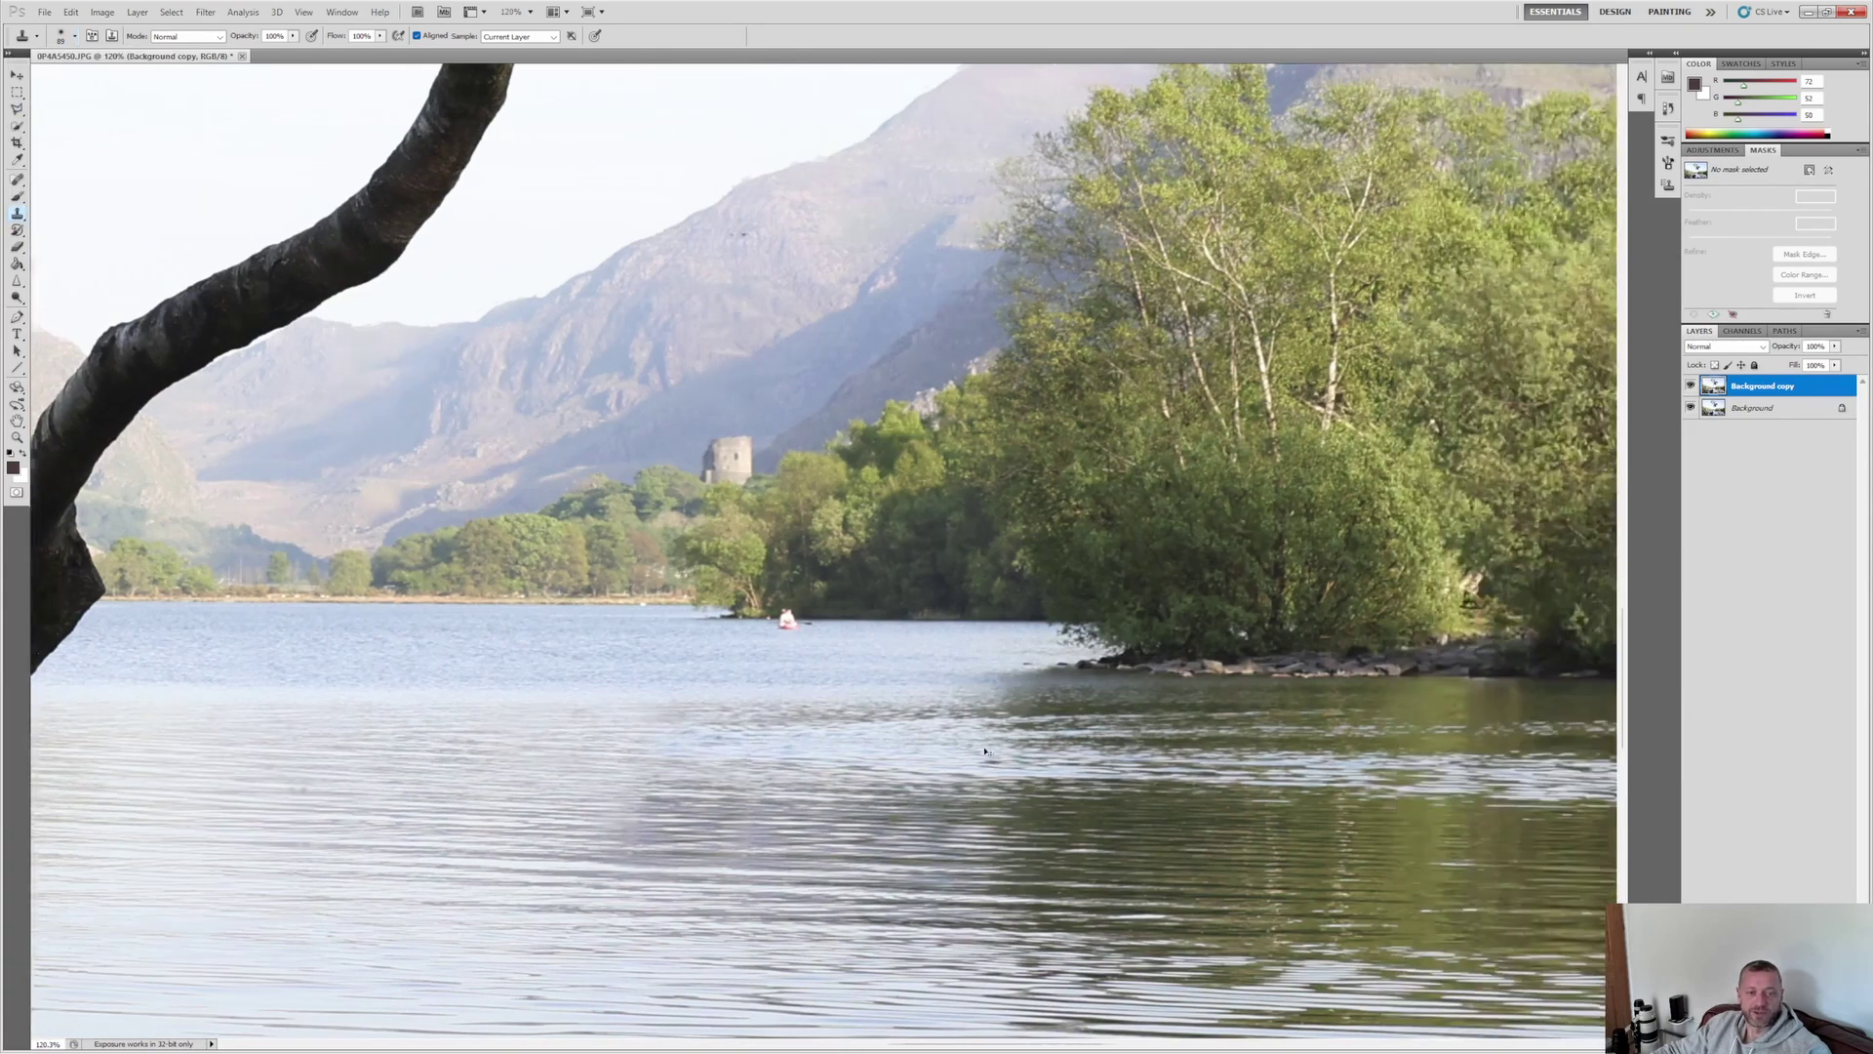
{"action": "mouse_move", "coordinate": [800, 559]}
{"action": "left_mouse_down"}
{"action": "mouse_move", "coordinate": [951, 629]}
{"action": "mouse_move", "coordinate": [1205, 595]}
{"action": "mouse_move", "coordinate": [1073, 614]}
{"action": "mouse_move", "coordinate": [1202, 664]}
{"action": "left_mouse_up"}
- Sample clean water beside the kayaker and clone it out of the lake
{"action": "key", "text": "ctrl+0"}
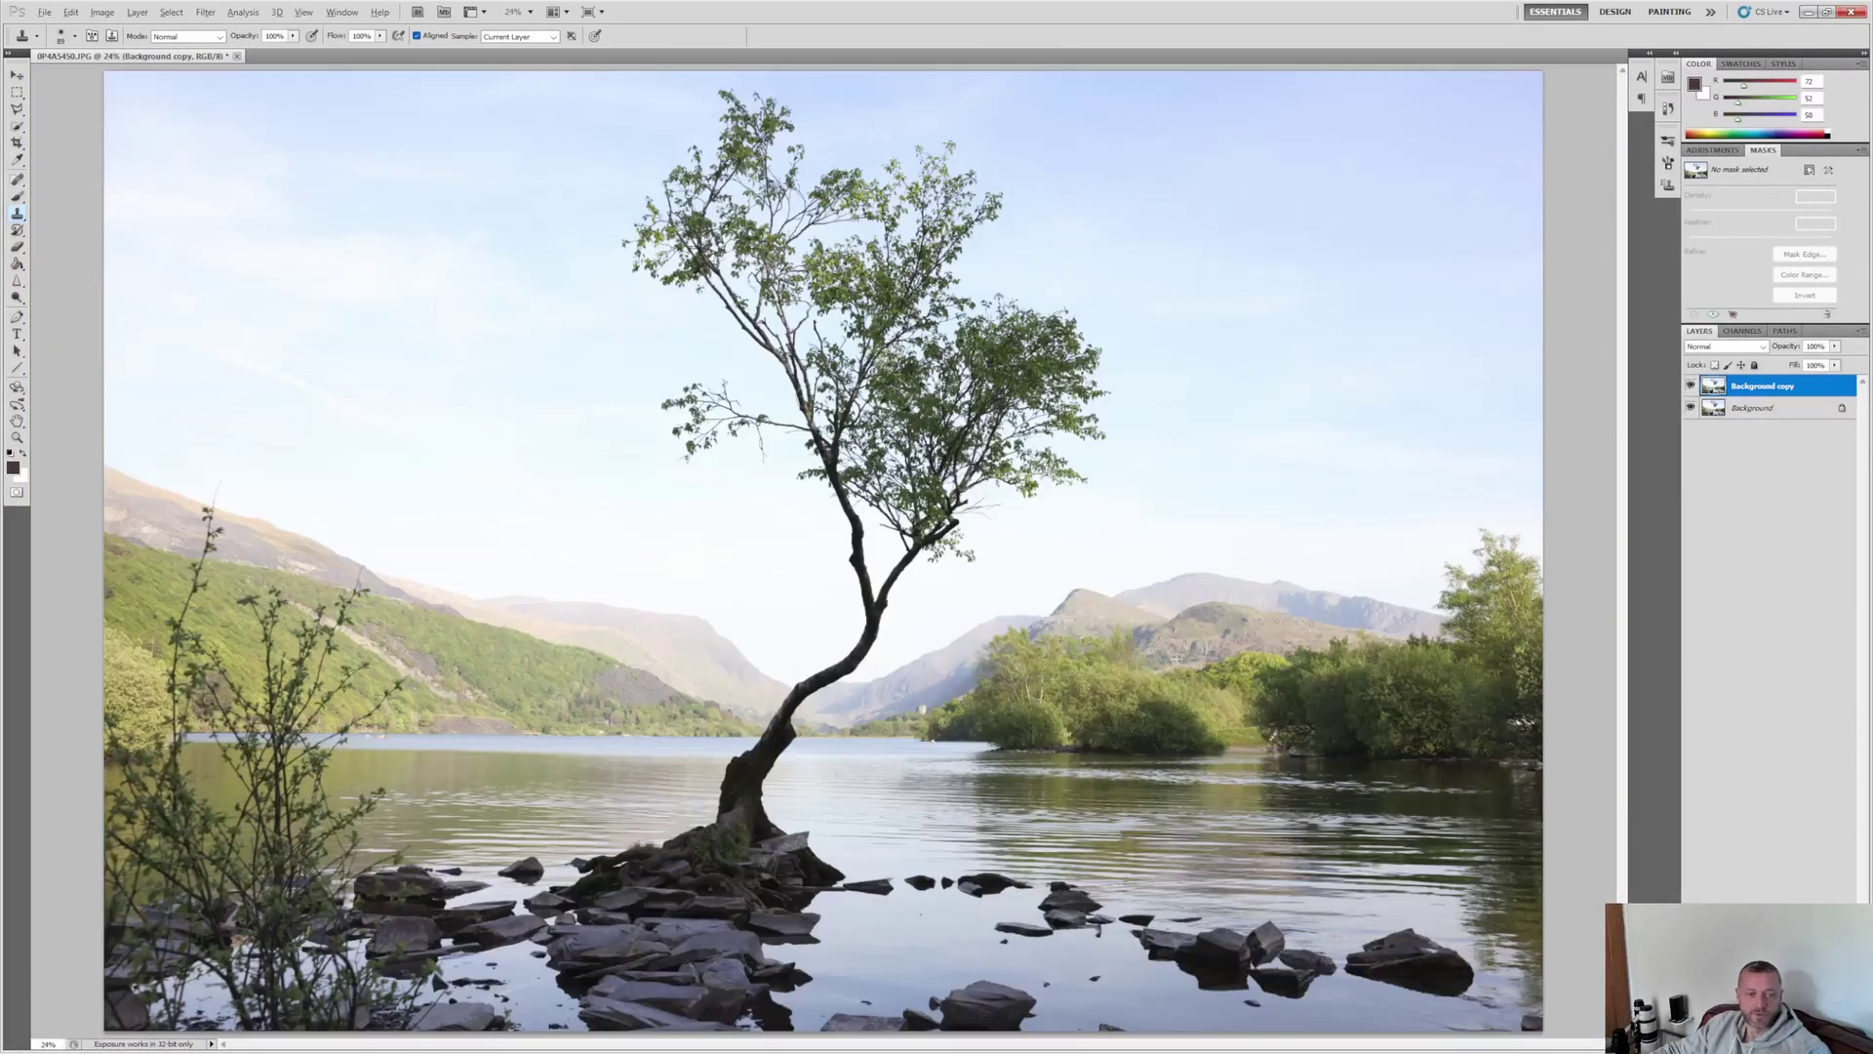
{"action": "scroll", "coordinate": [917, 710], "scroll_direction": "up", "scroll_amount": 10}
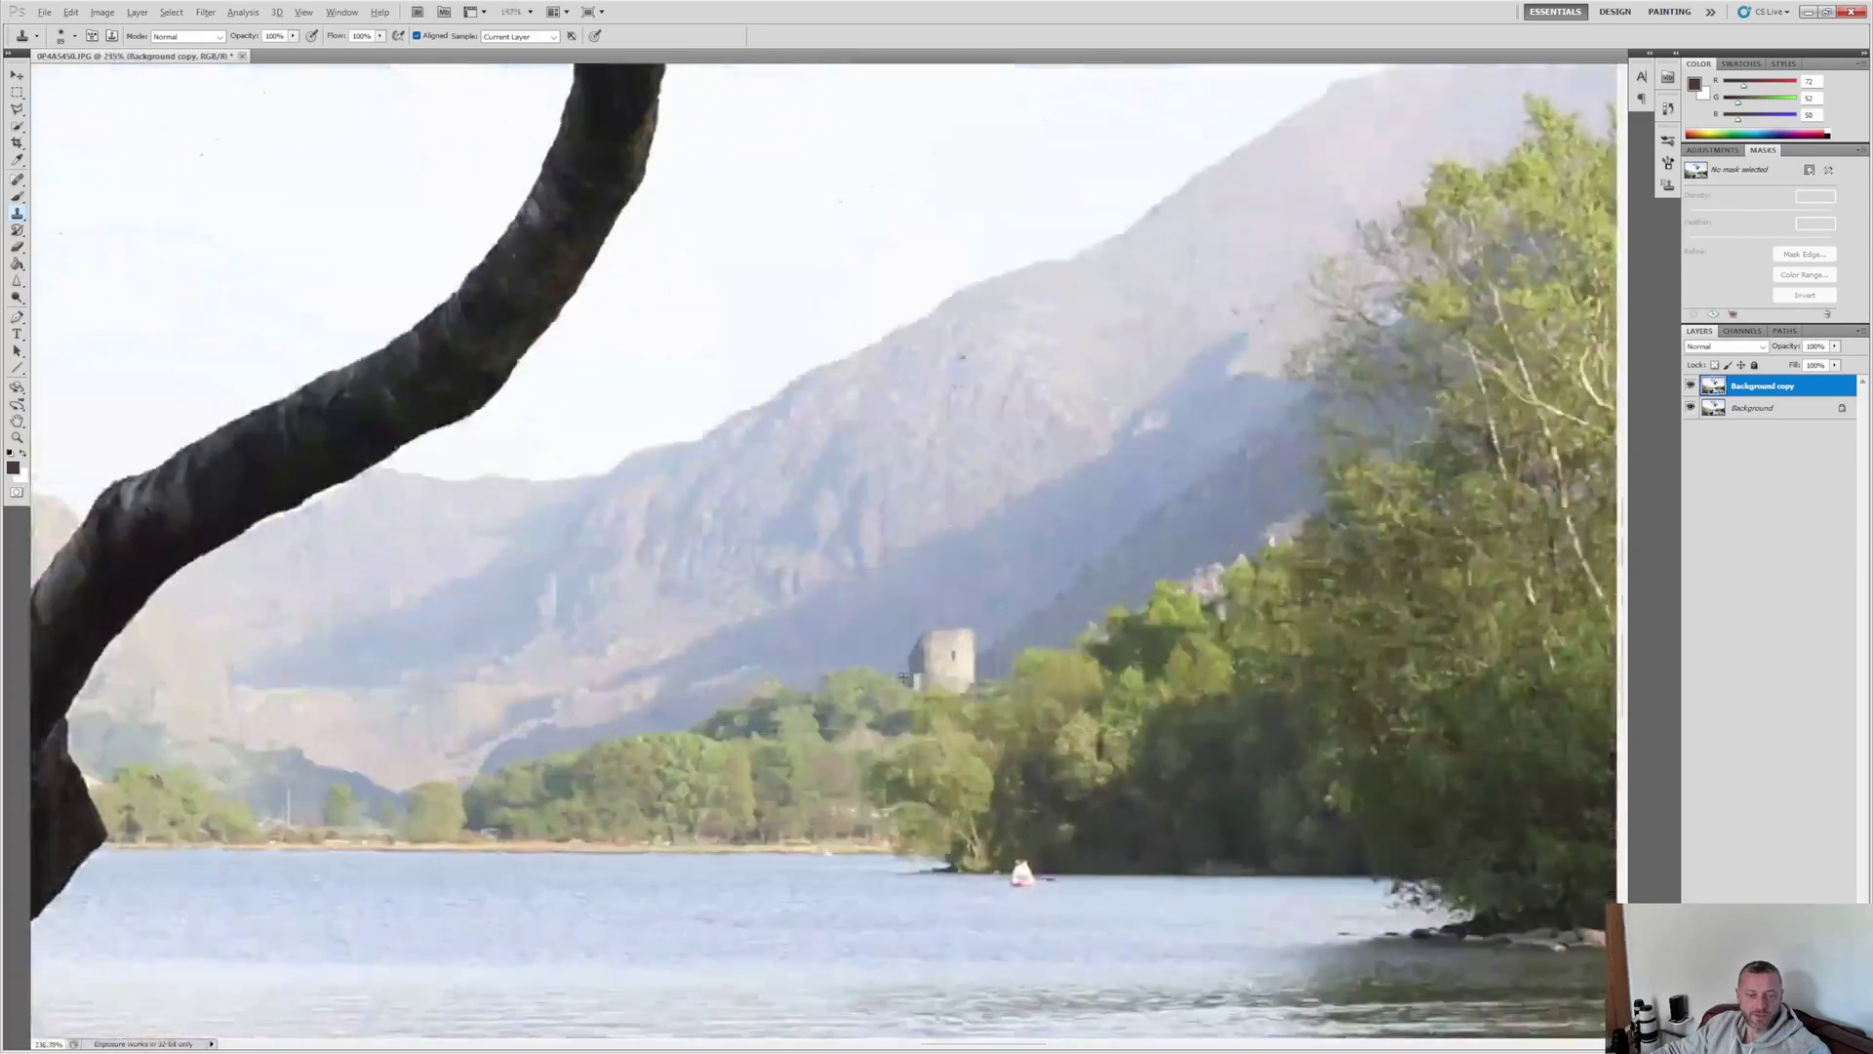
{"action": "scroll", "coordinate": [1173, 898], "scroll_direction": "up", "scroll_amount": 3}
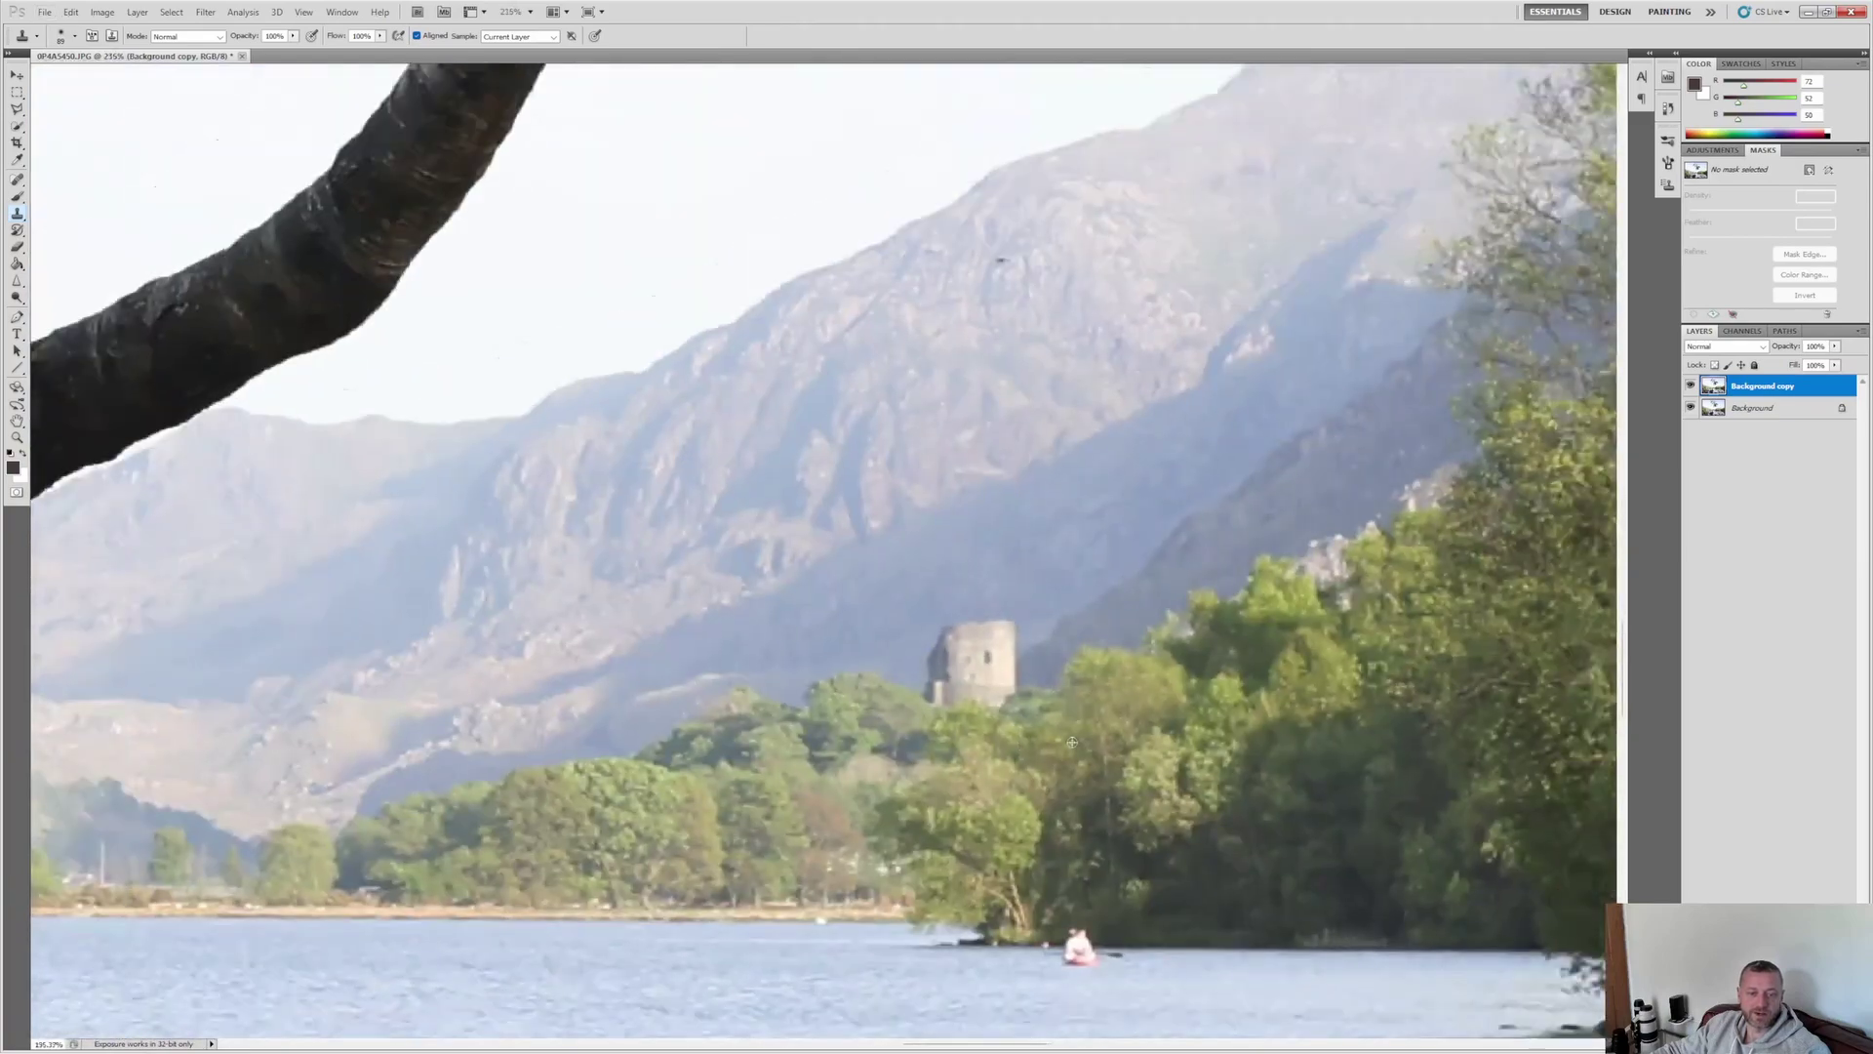
{"action": "scroll", "coordinate": [1173, 899], "scroll_direction": "up", "scroll_amount": 2}
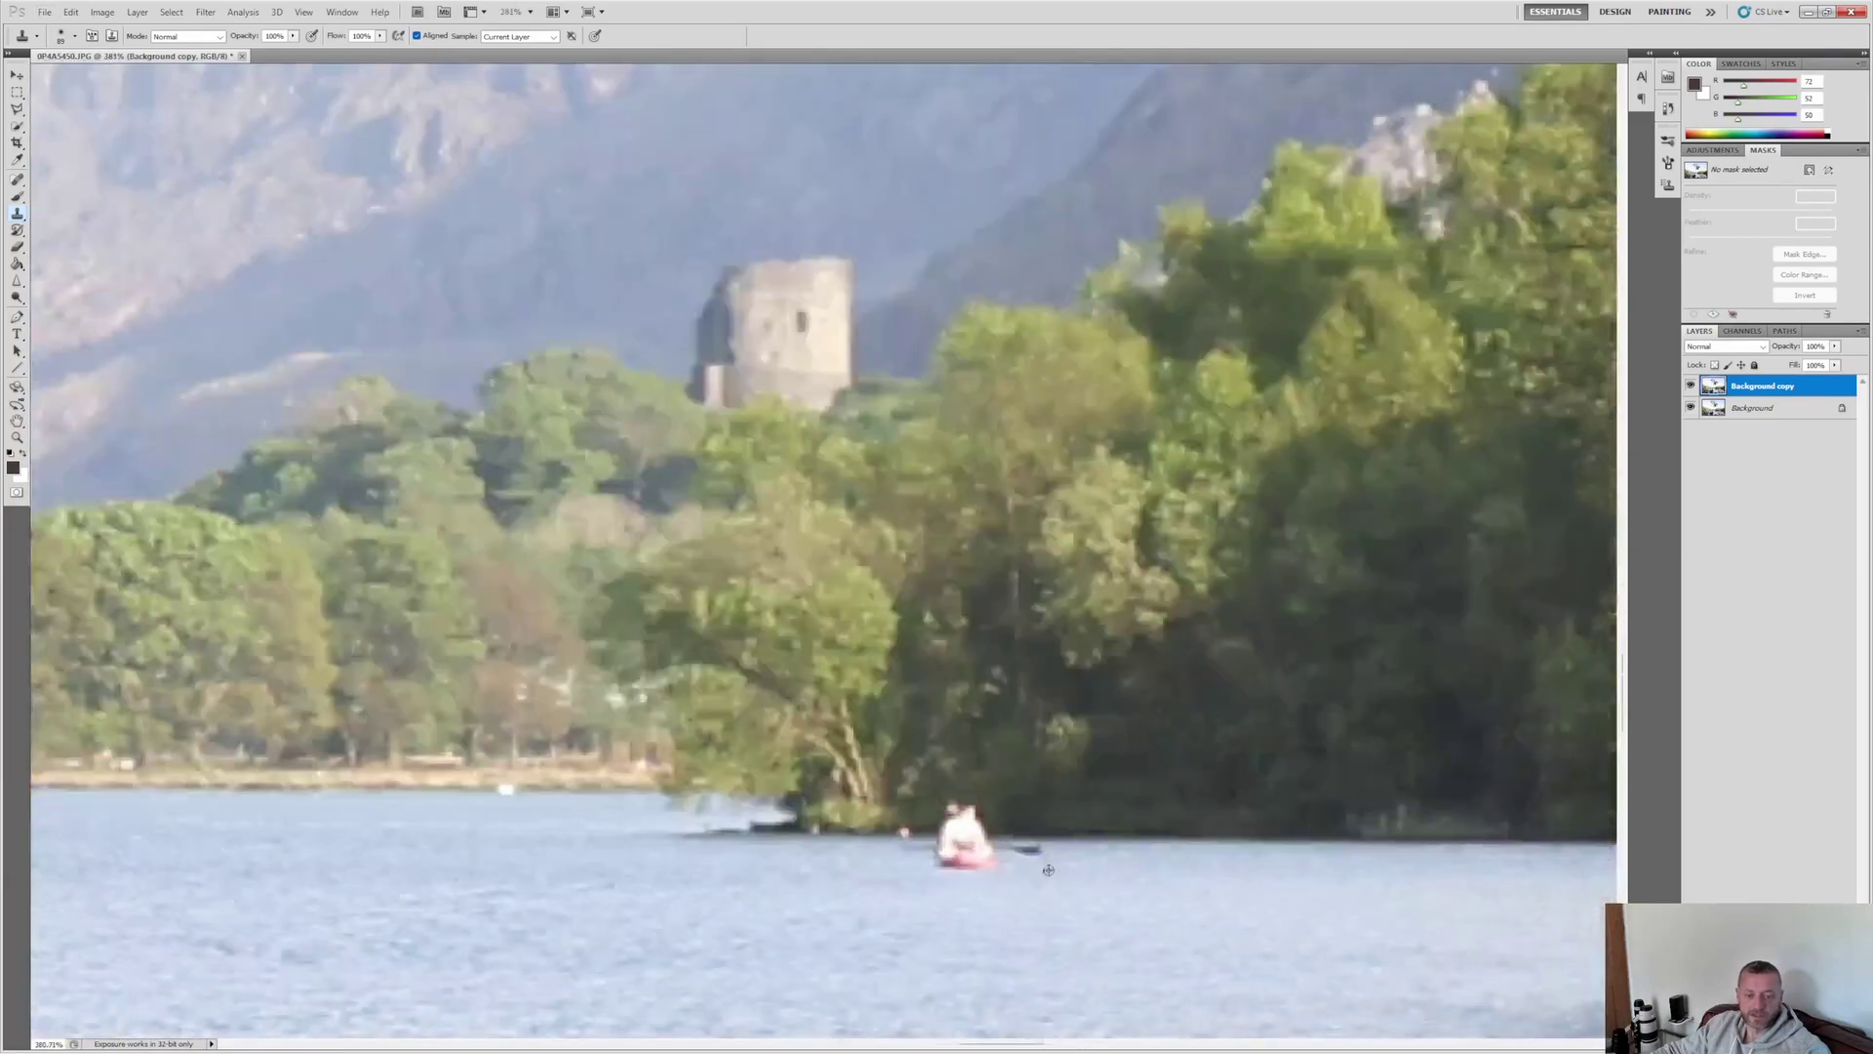
{"action": "left_click", "coordinate": [988, 834]}
{"action": "mouse_move", "coordinate": [988, 834]}
{"action": "left_mouse_down"}
{"action": "mouse_move", "coordinate": [969, 787]}
{"action": "mouse_move", "coordinate": [941, 824]}
{"action": "mouse_move", "coordinate": [1004, 823]}
{"action": "mouse_move", "coordinate": [1077, 916]}
{"action": "left_mouse_up"}
{"action": "left_click", "coordinate": [1095, 841], "text": "alt"}
{"action": "left_click_drag", "start_coordinate": [878, 856], "coordinate": [836, 836]}
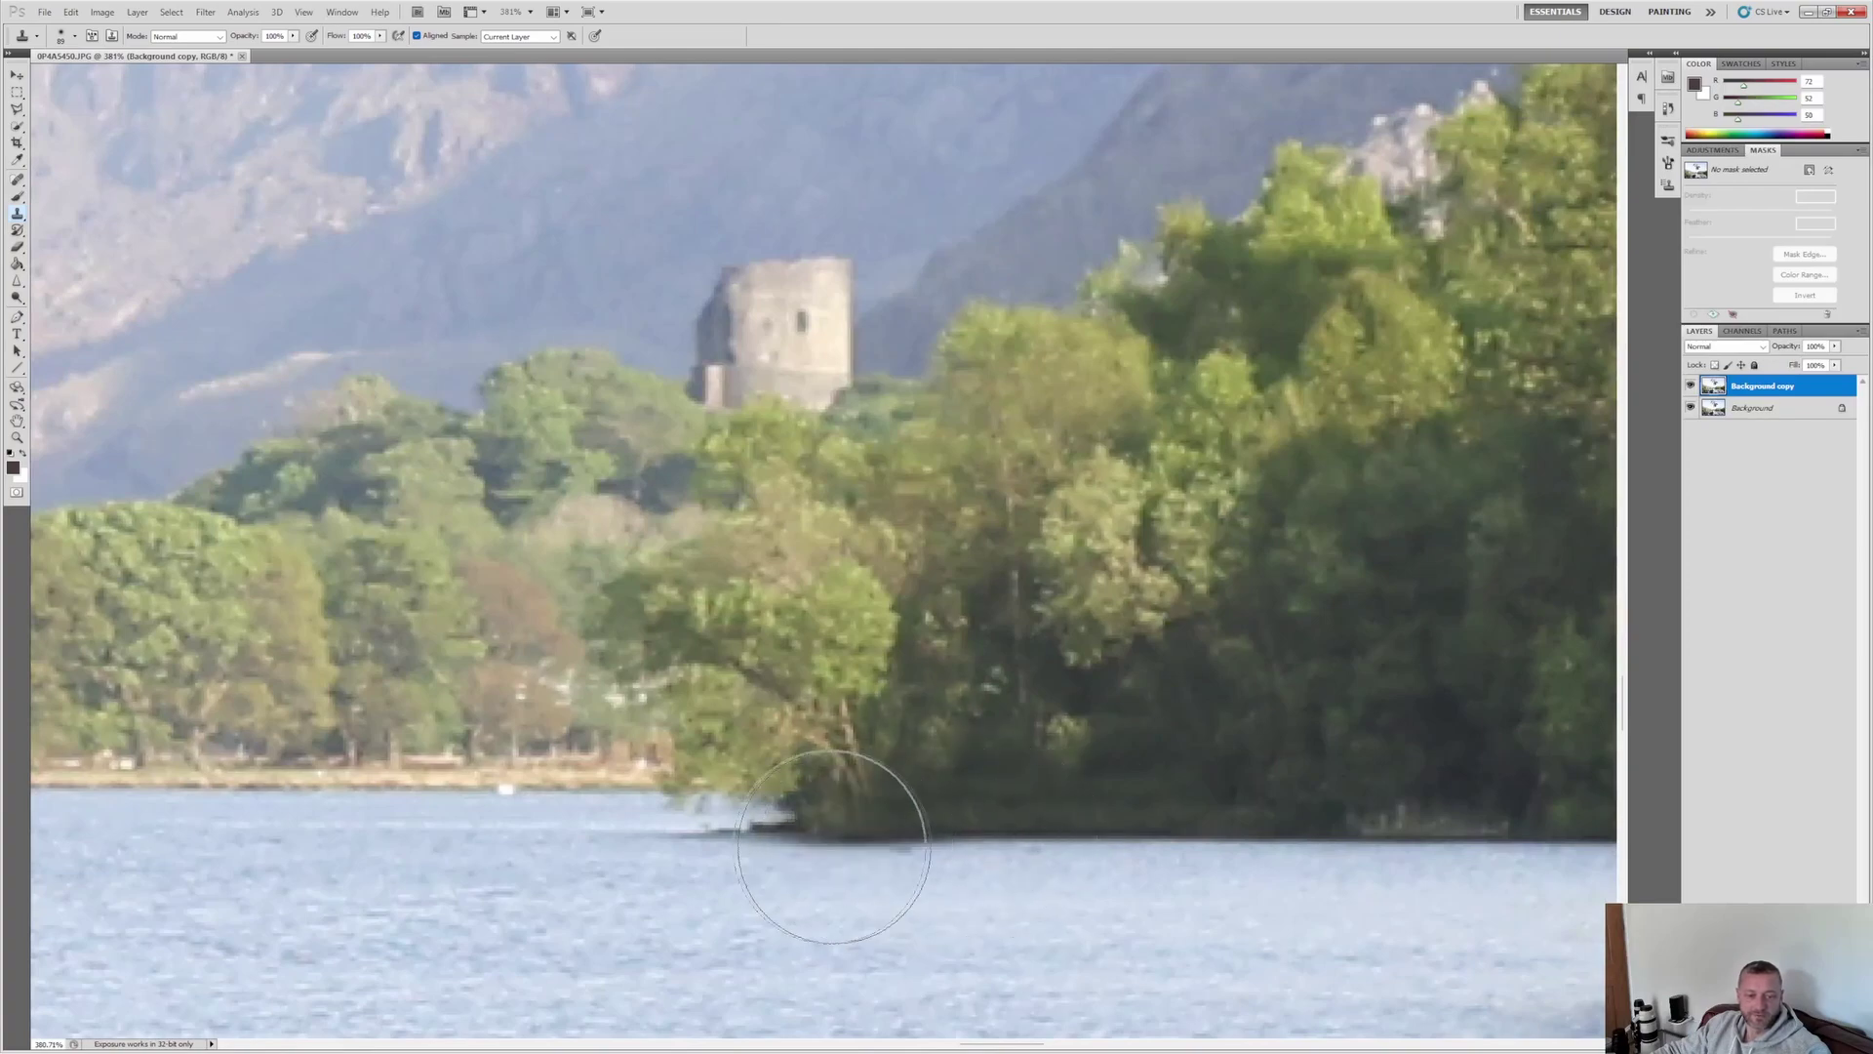
{"action": "scroll", "coordinate": [873, 585], "scroll_direction": "down", "scroll_amount": 10}
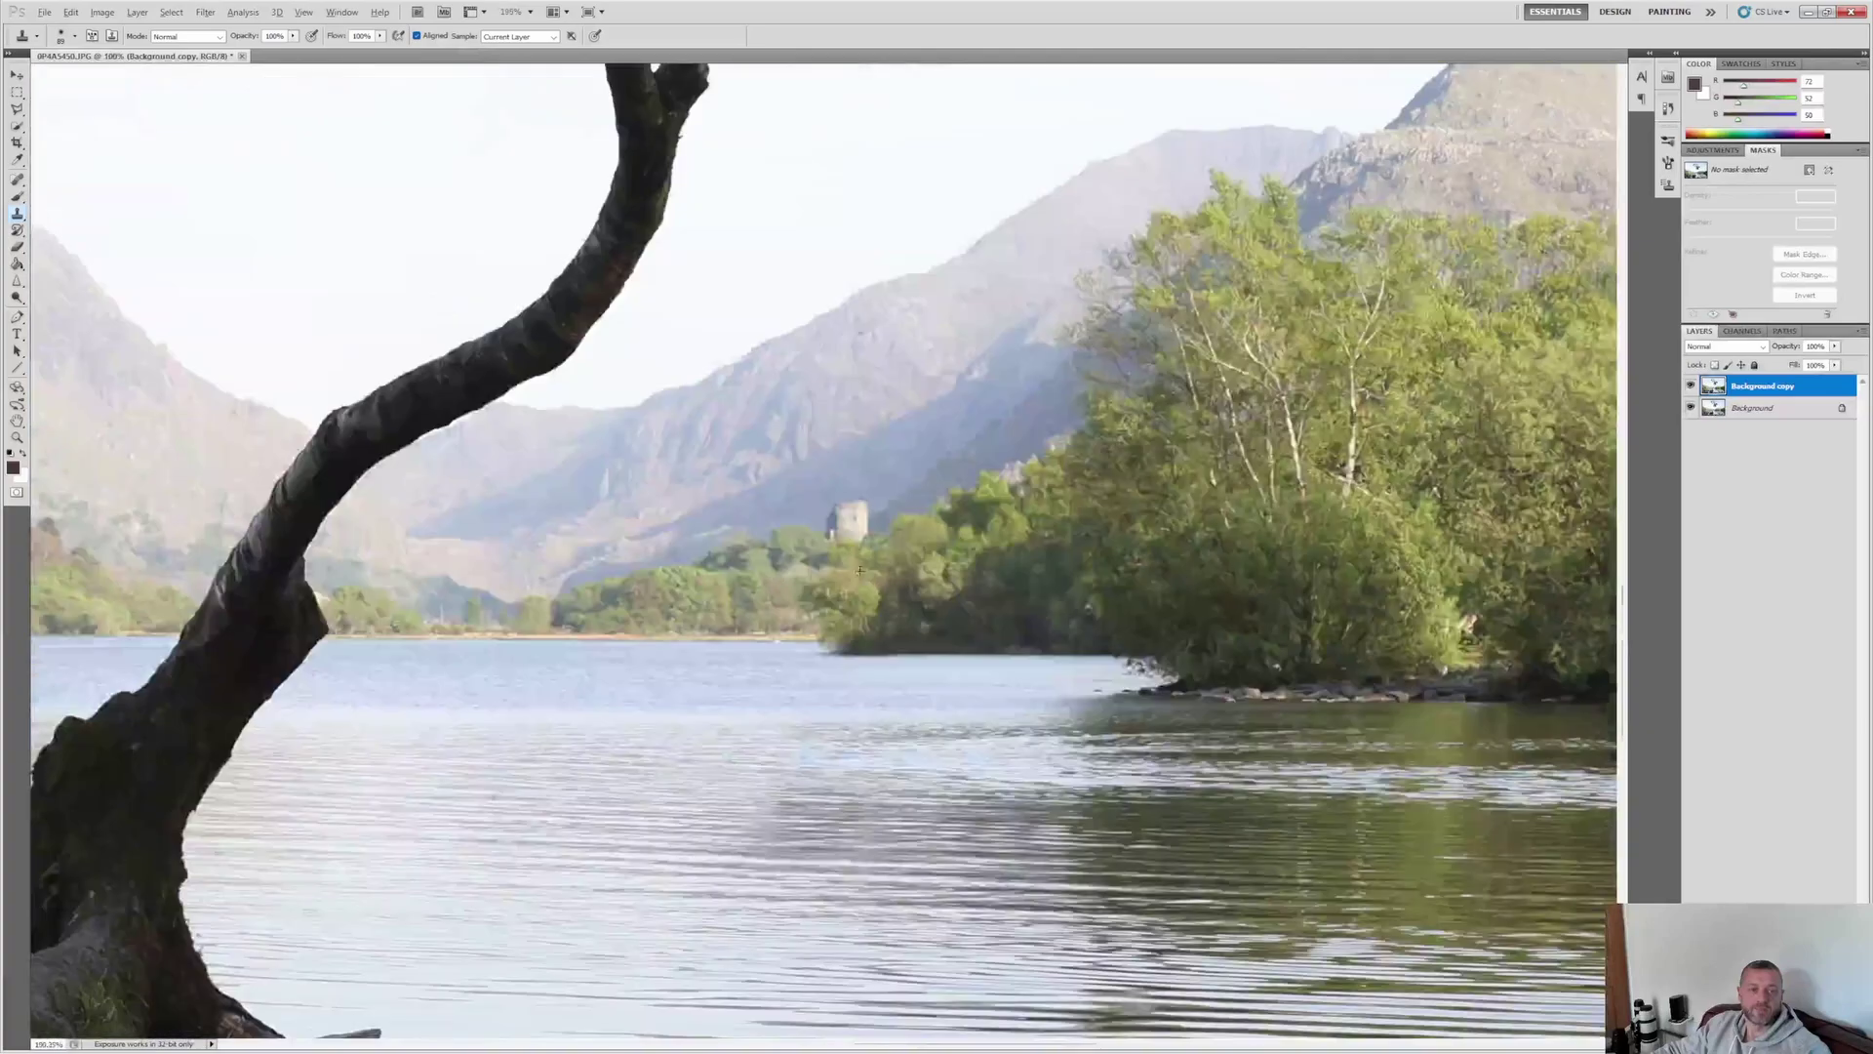
{"action": "scroll", "coordinate": [823, 485], "scroll_direction": "down", "scroll_amount": 8}
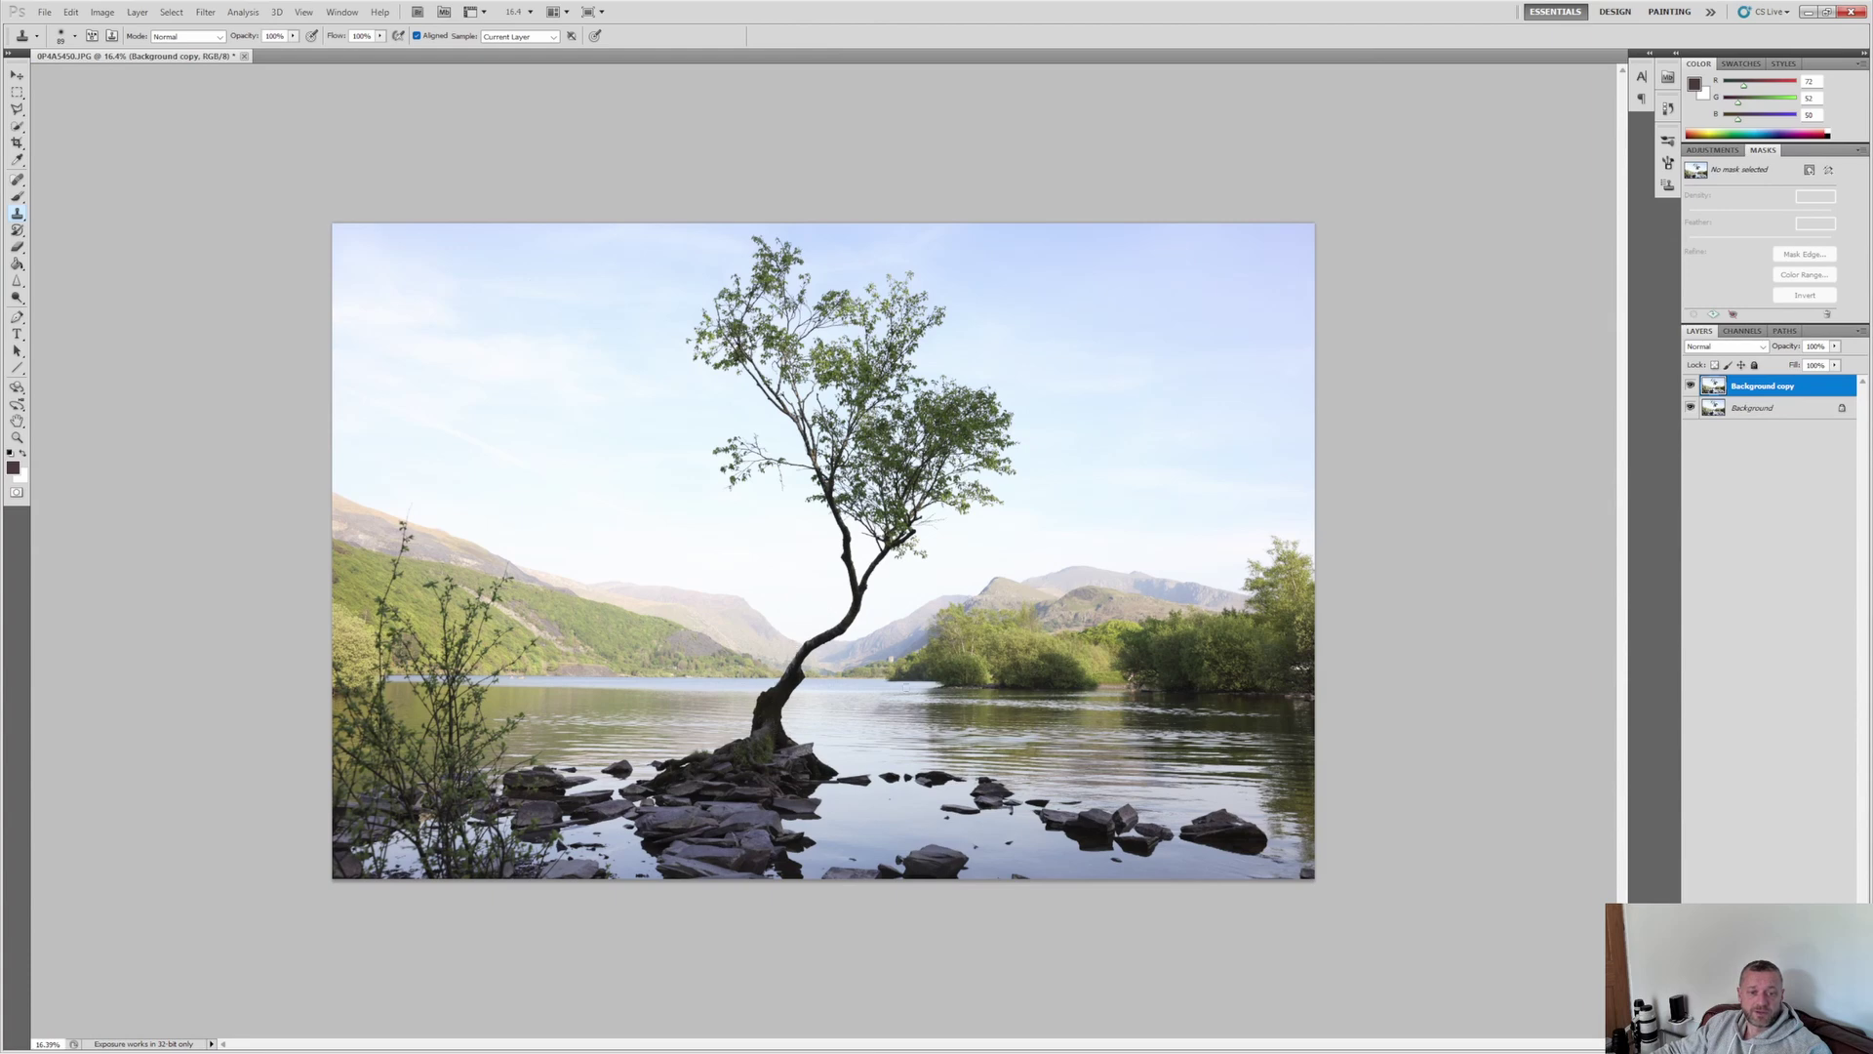
- Apply Shadows/Highlights to Background copy with 40% shadows and 31% highlights
{"action": "left_click", "coordinate": [102, 11]}
{"action": "mouse_move", "coordinate": [123, 51]}
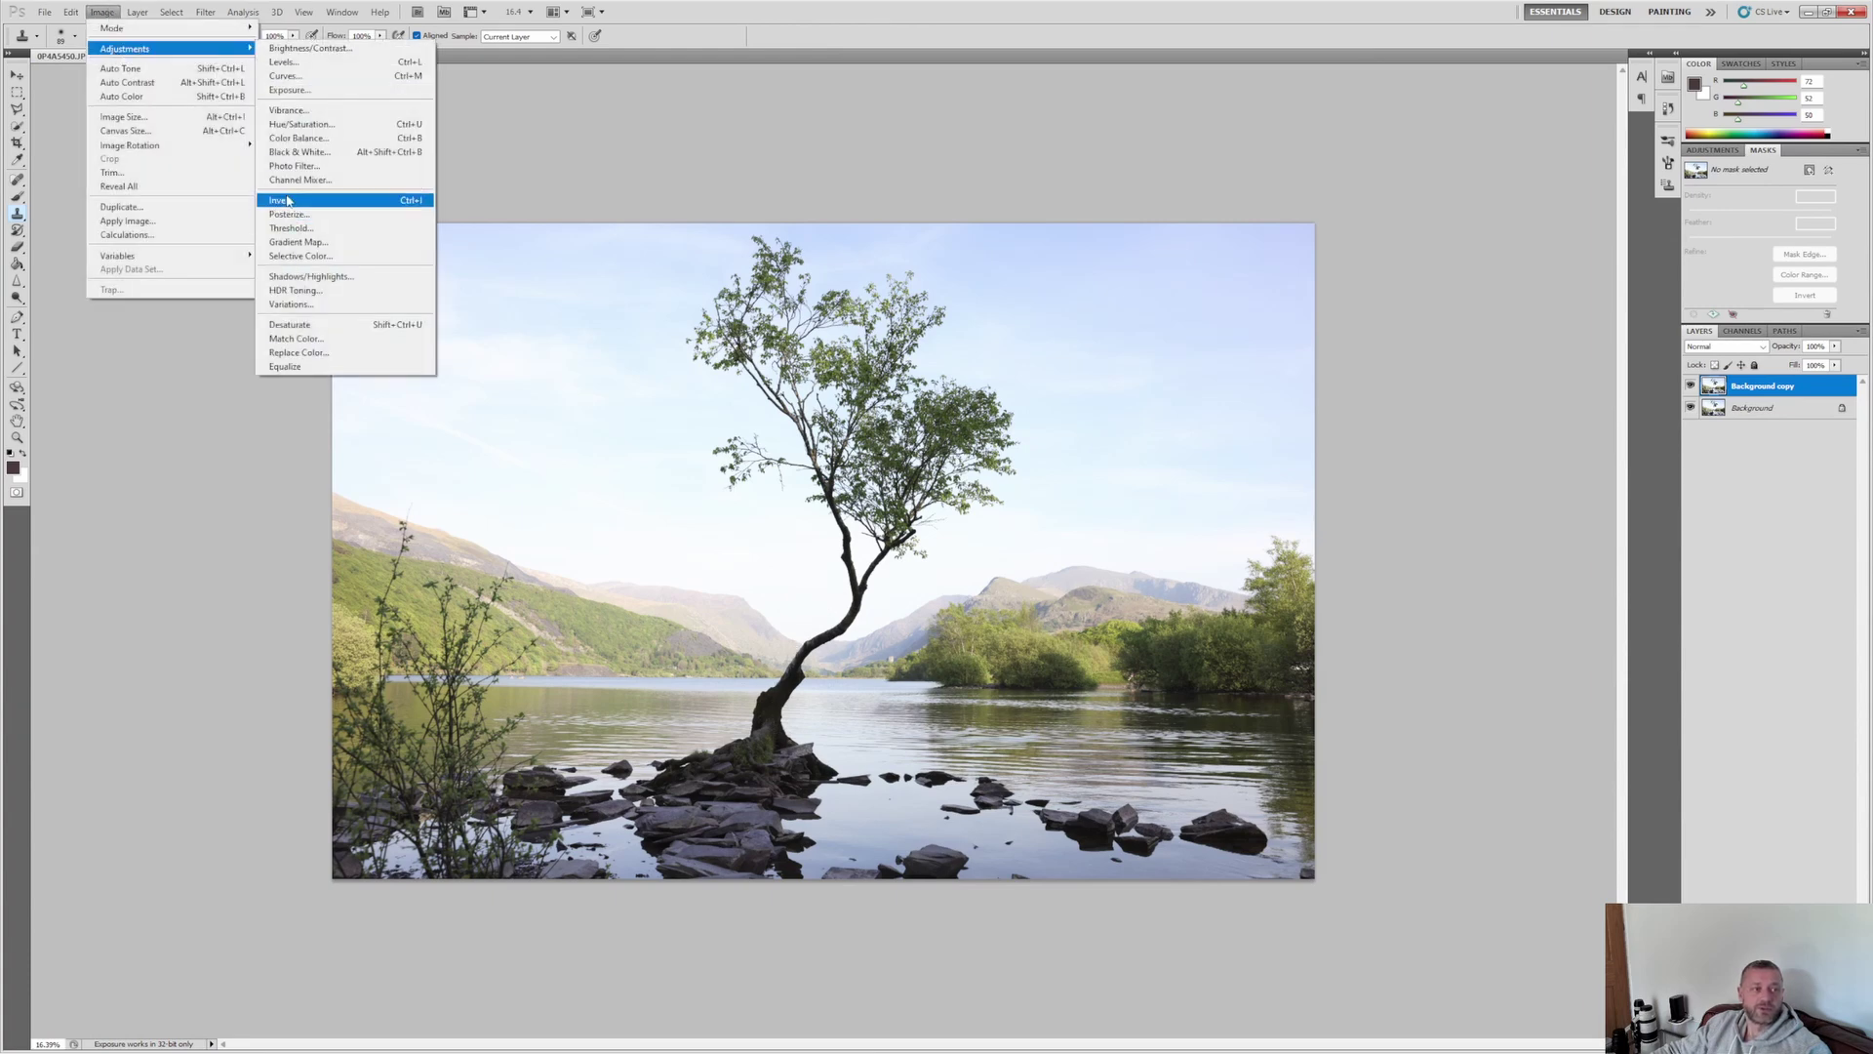
{"action": "left_click", "coordinate": [310, 276]}
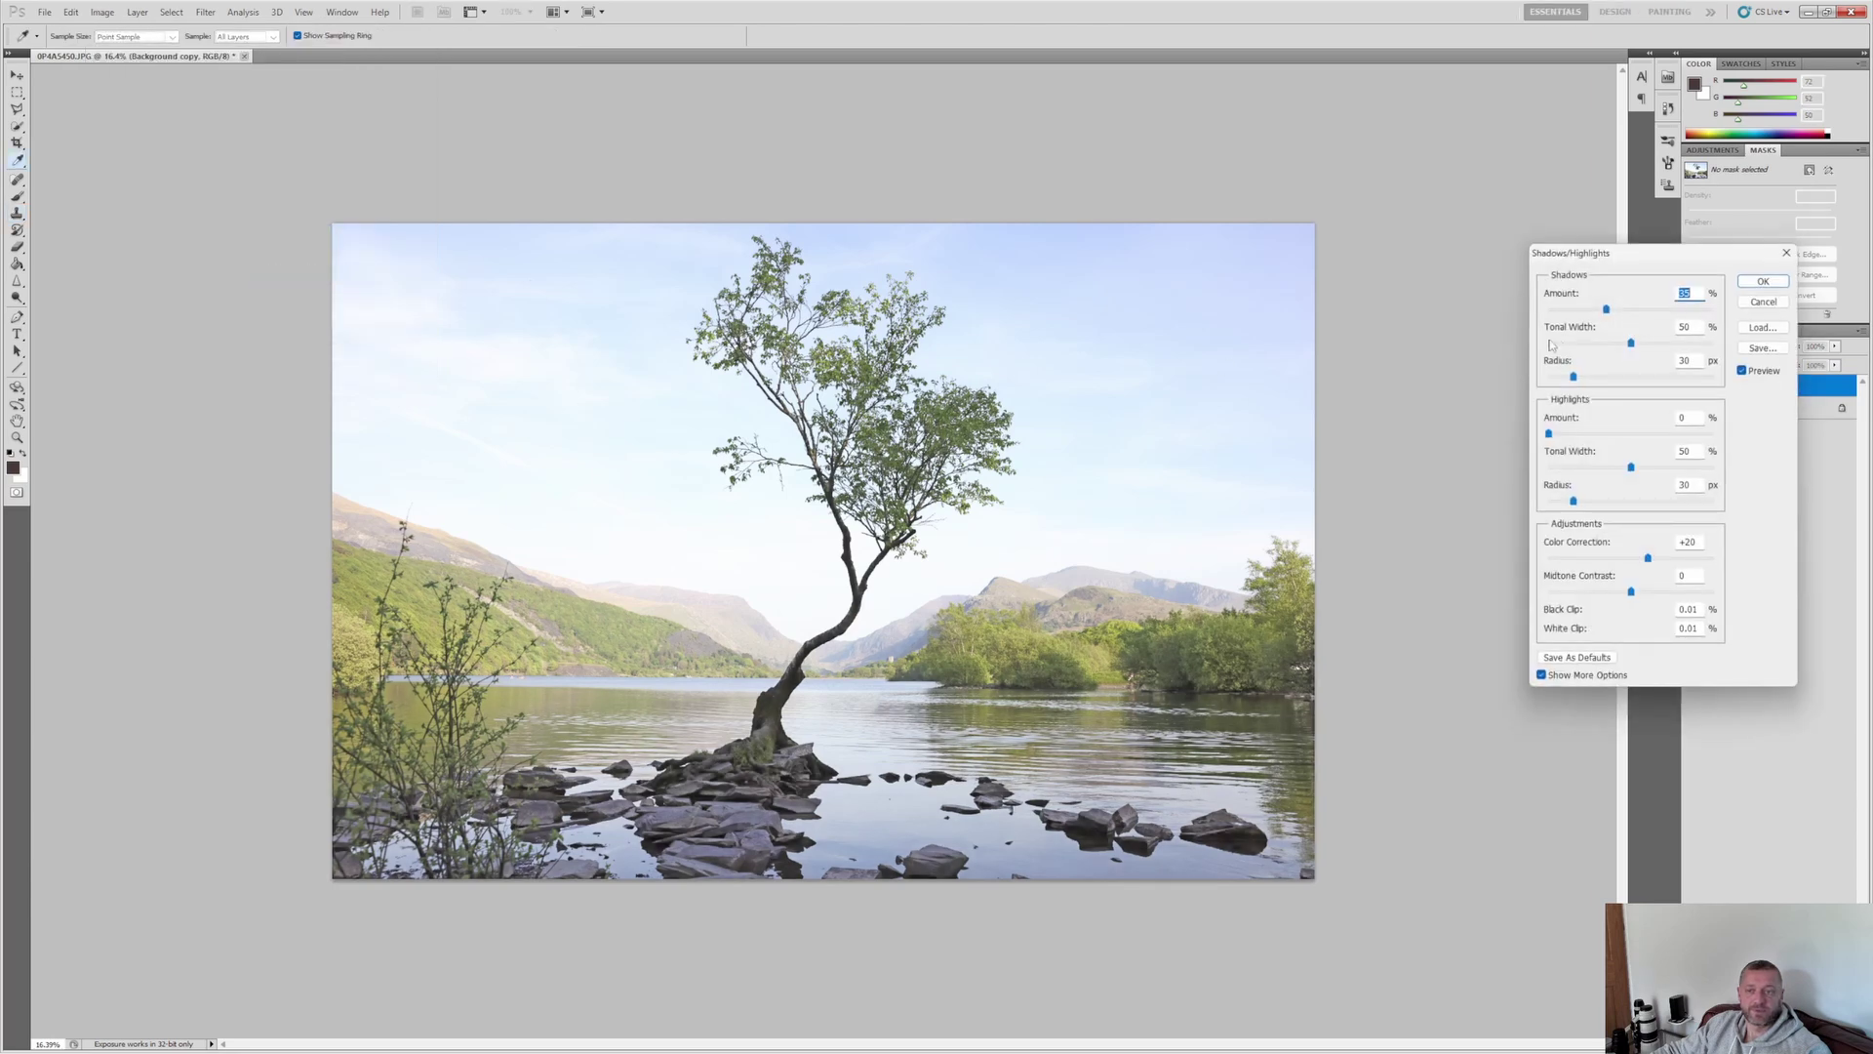
{"action": "type", "text": "0"}
{"action": "left_click_drag", "start_coordinate": [1548, 309], "coordinate": [1615, 309]}
{"action": "left_click_drag", "start_coordinate": [1550, 435], "coordinate": [1600, 435]}
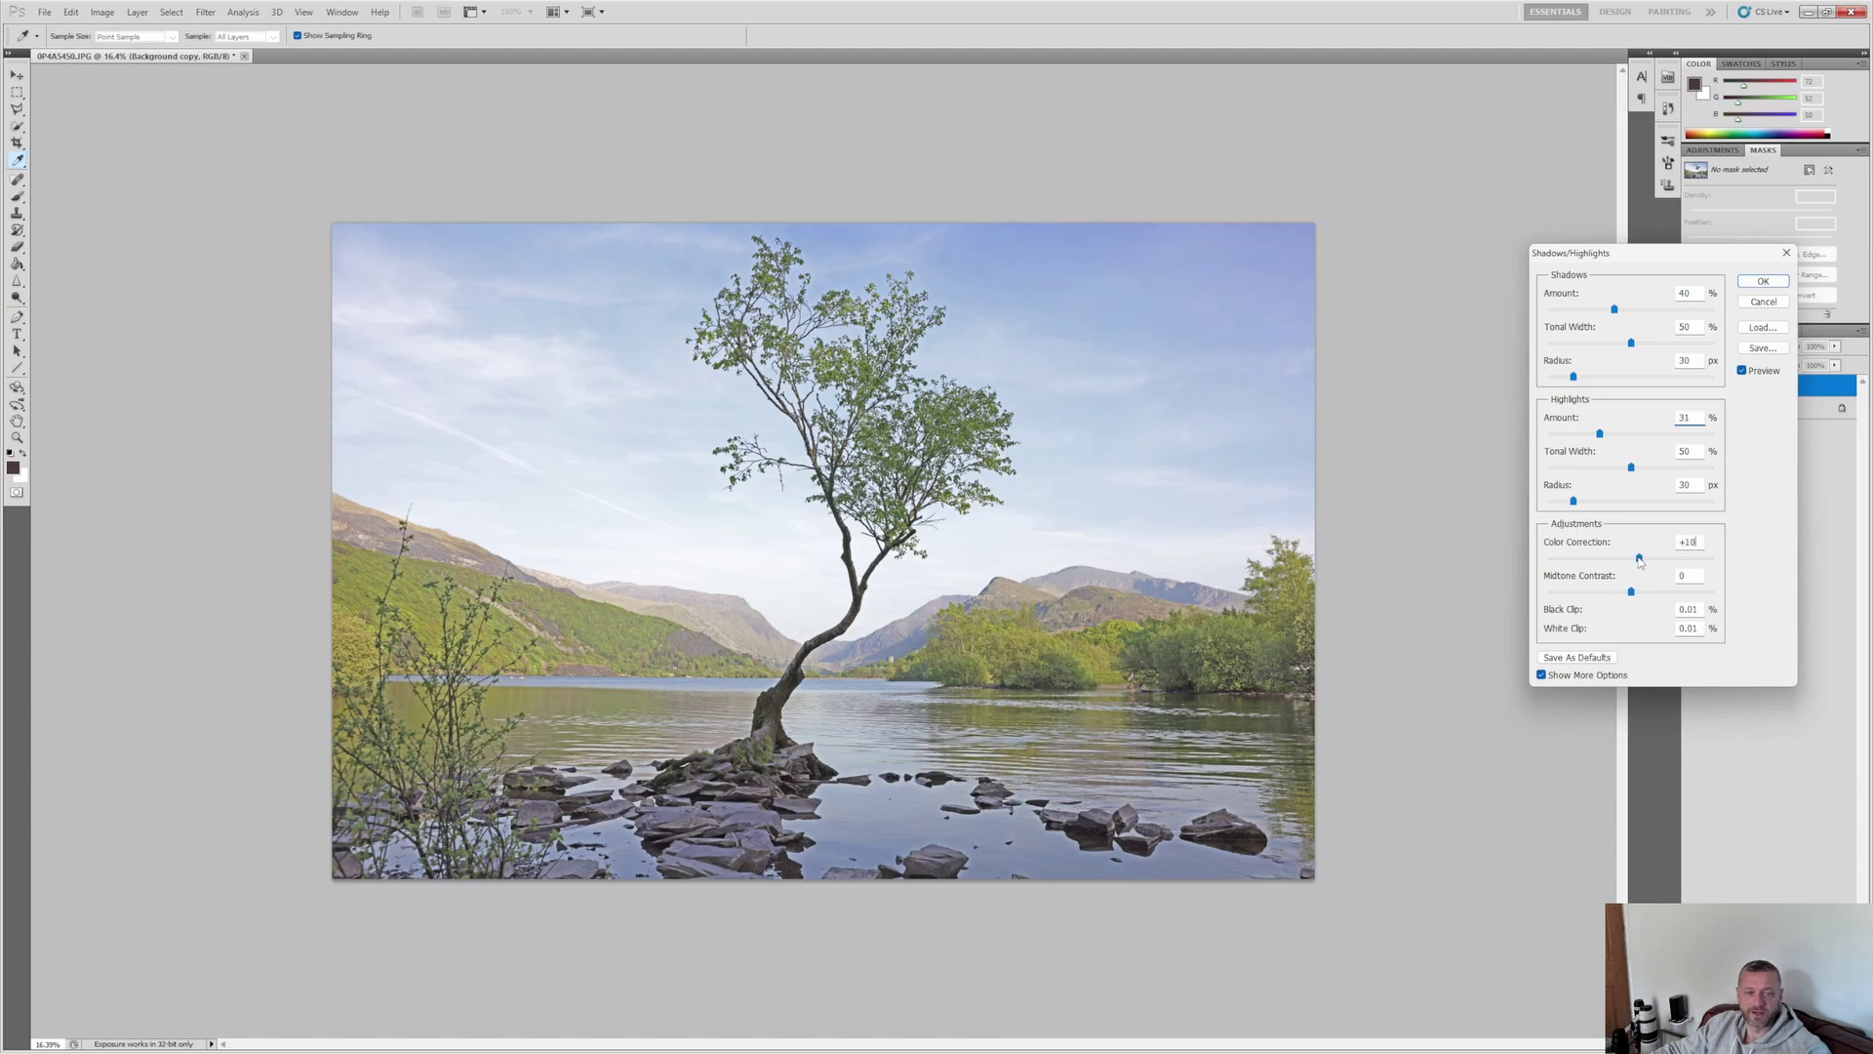
{"action": "left_click", "coordinate": [1766, 281]}
- Toggle Background copy's visibility to compare before and after, leaving it visible
{"action": "key", "text": "s"}
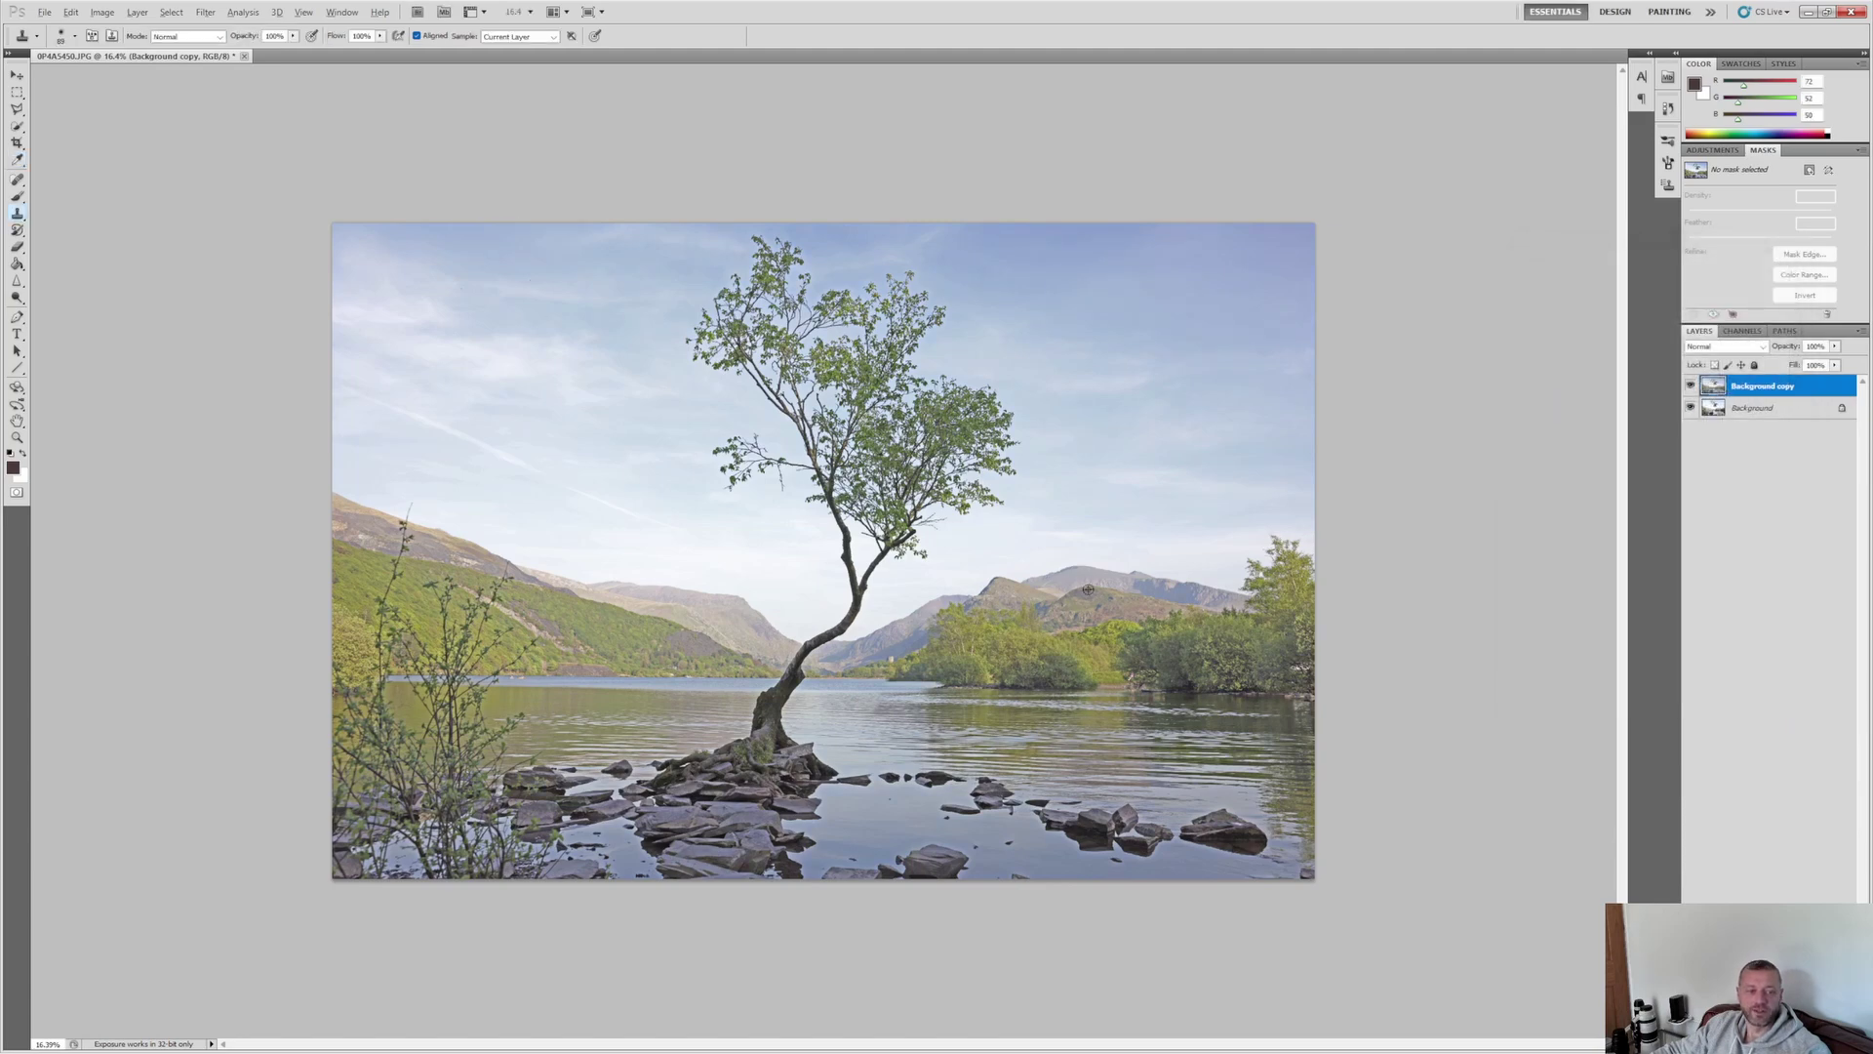
{"action": "scroll", "coordinate": [793, 701], "scroll_direction": "up", "scroll_amount": 5}
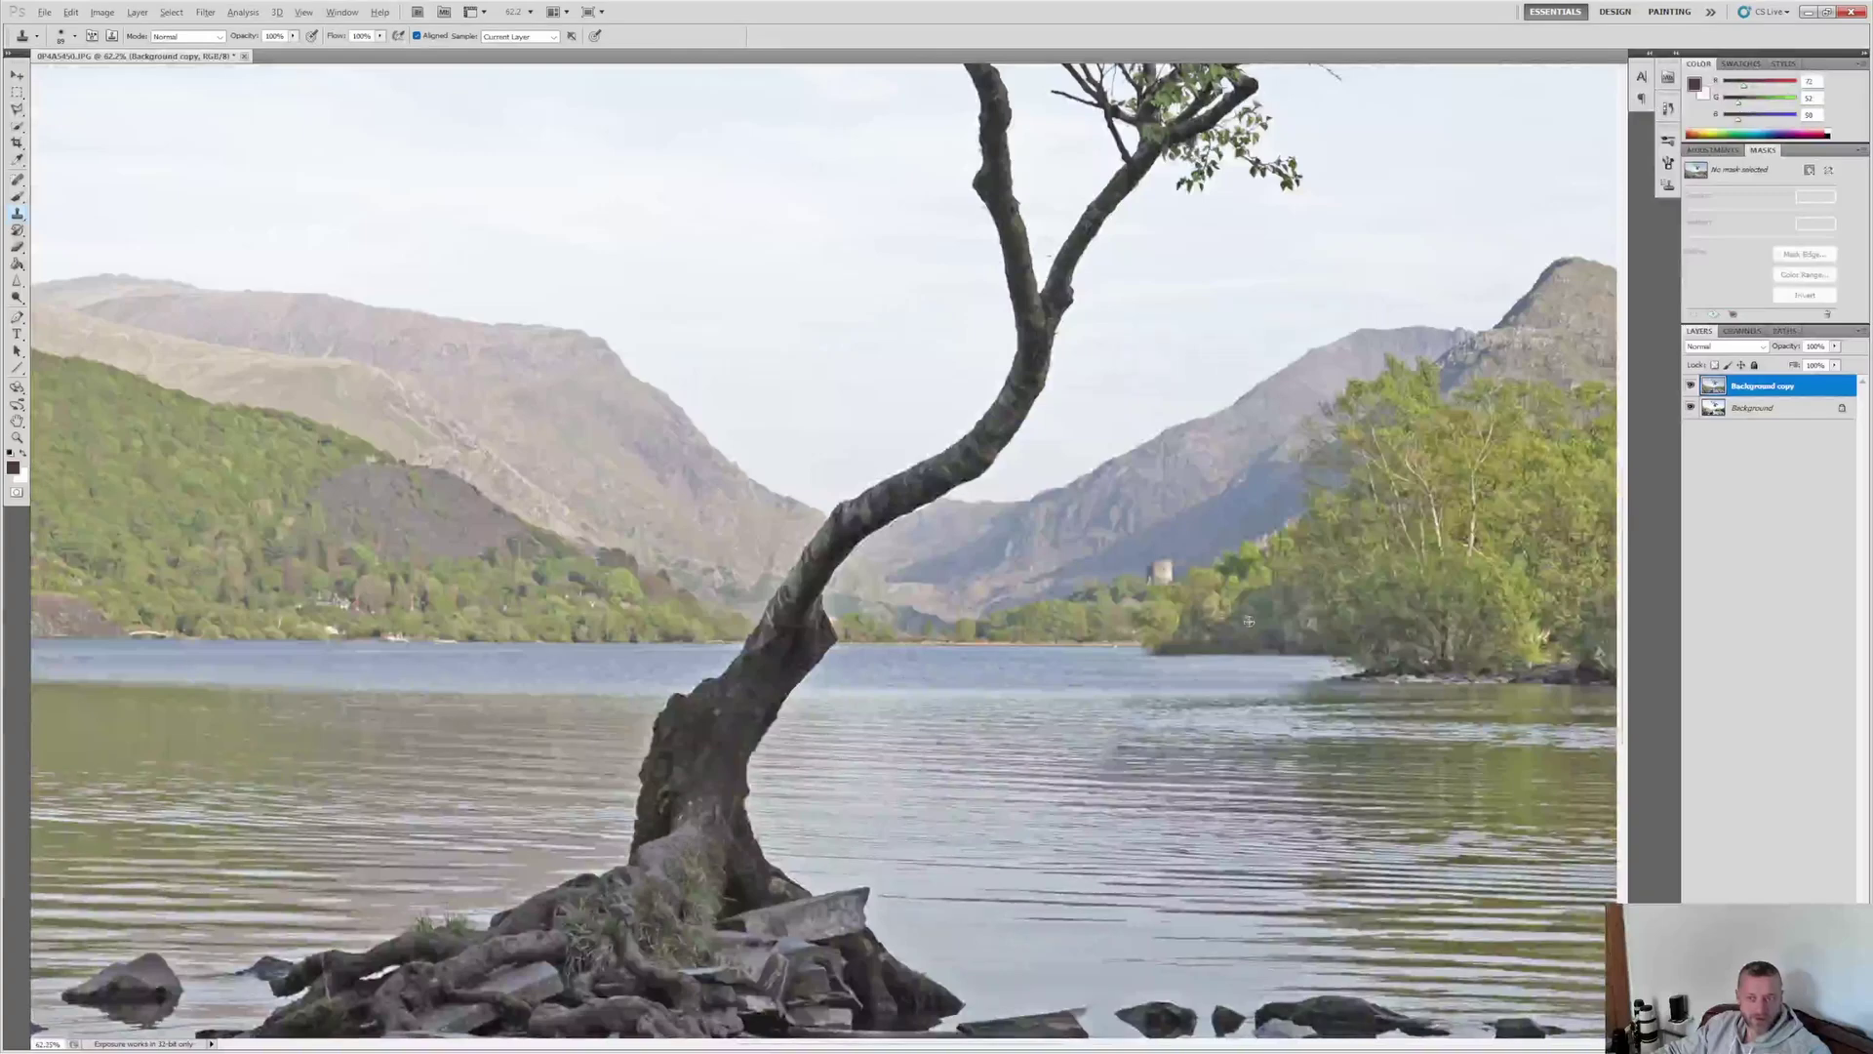
{"action": "left_click", "coordinate": [1690, 387]}
{"action": "left_click", "coordinate": [1691, 387]}
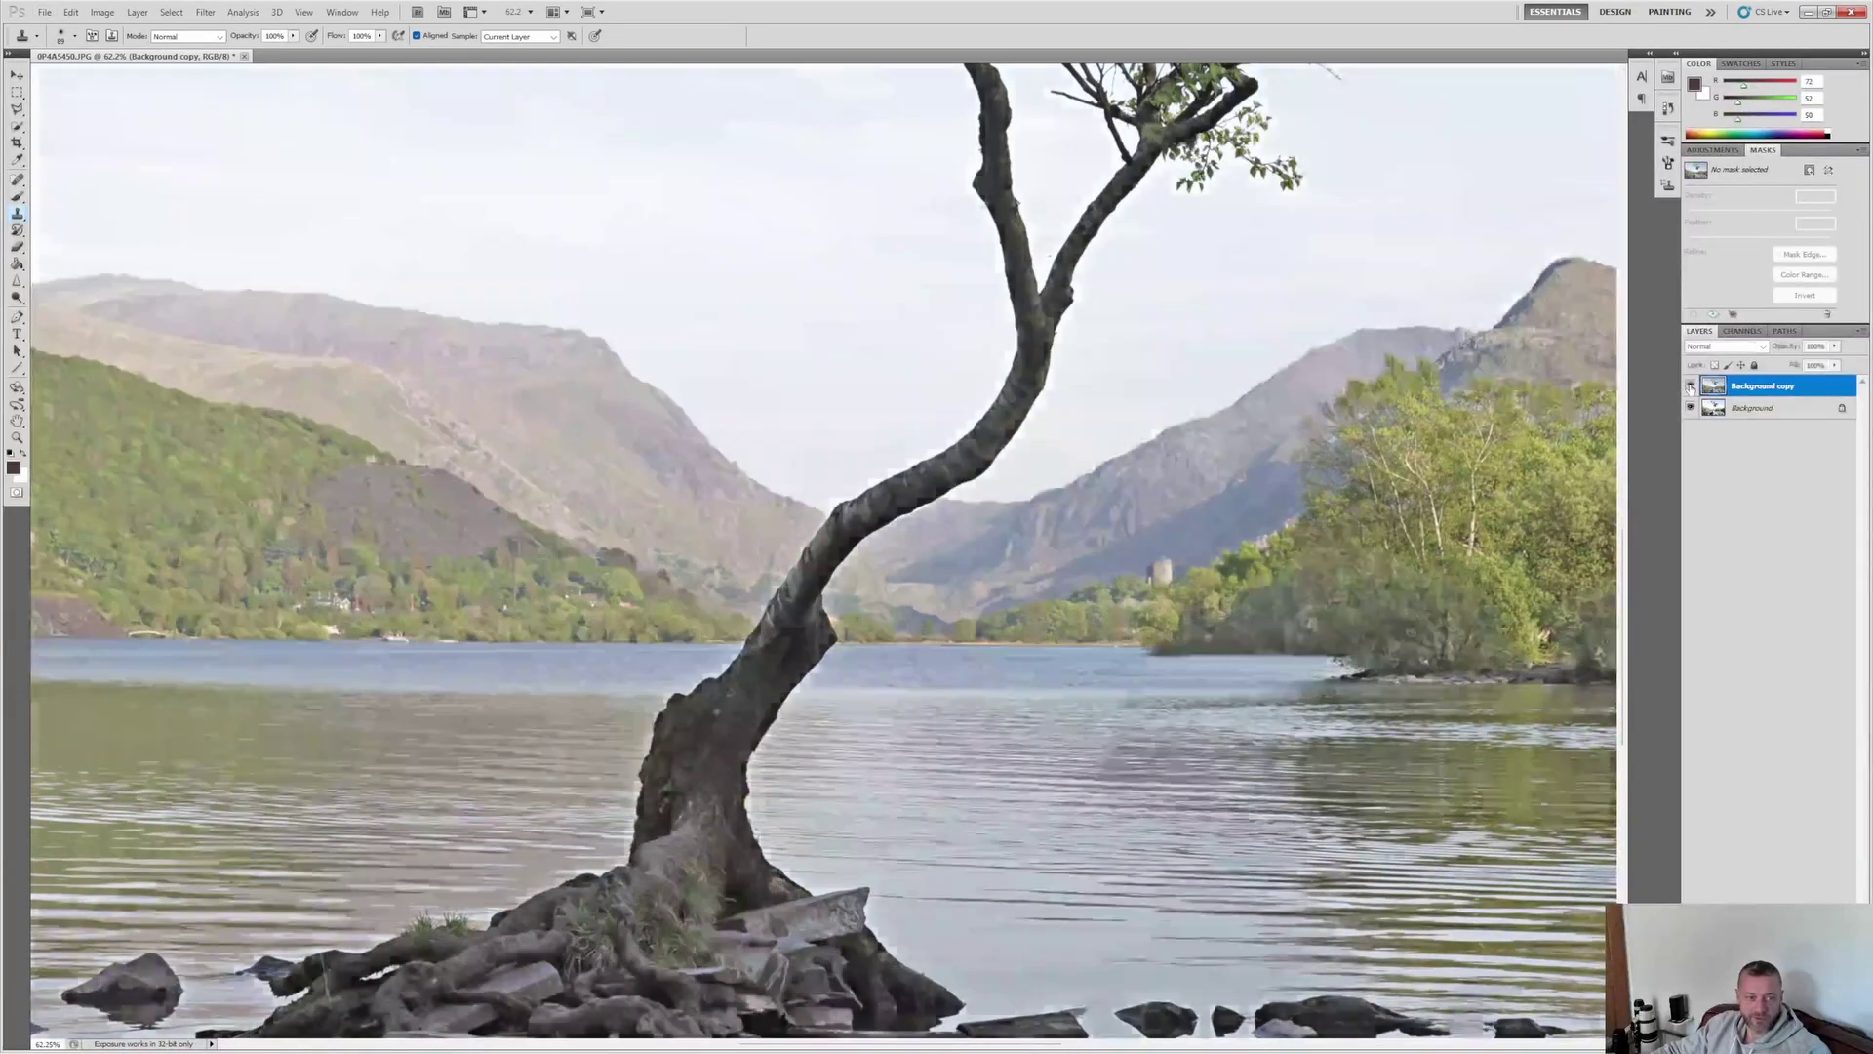
{"action": "left_click", "coordinate": [1690, 386]}
{"action": "left_click", "coordinate": [1691, 386]}
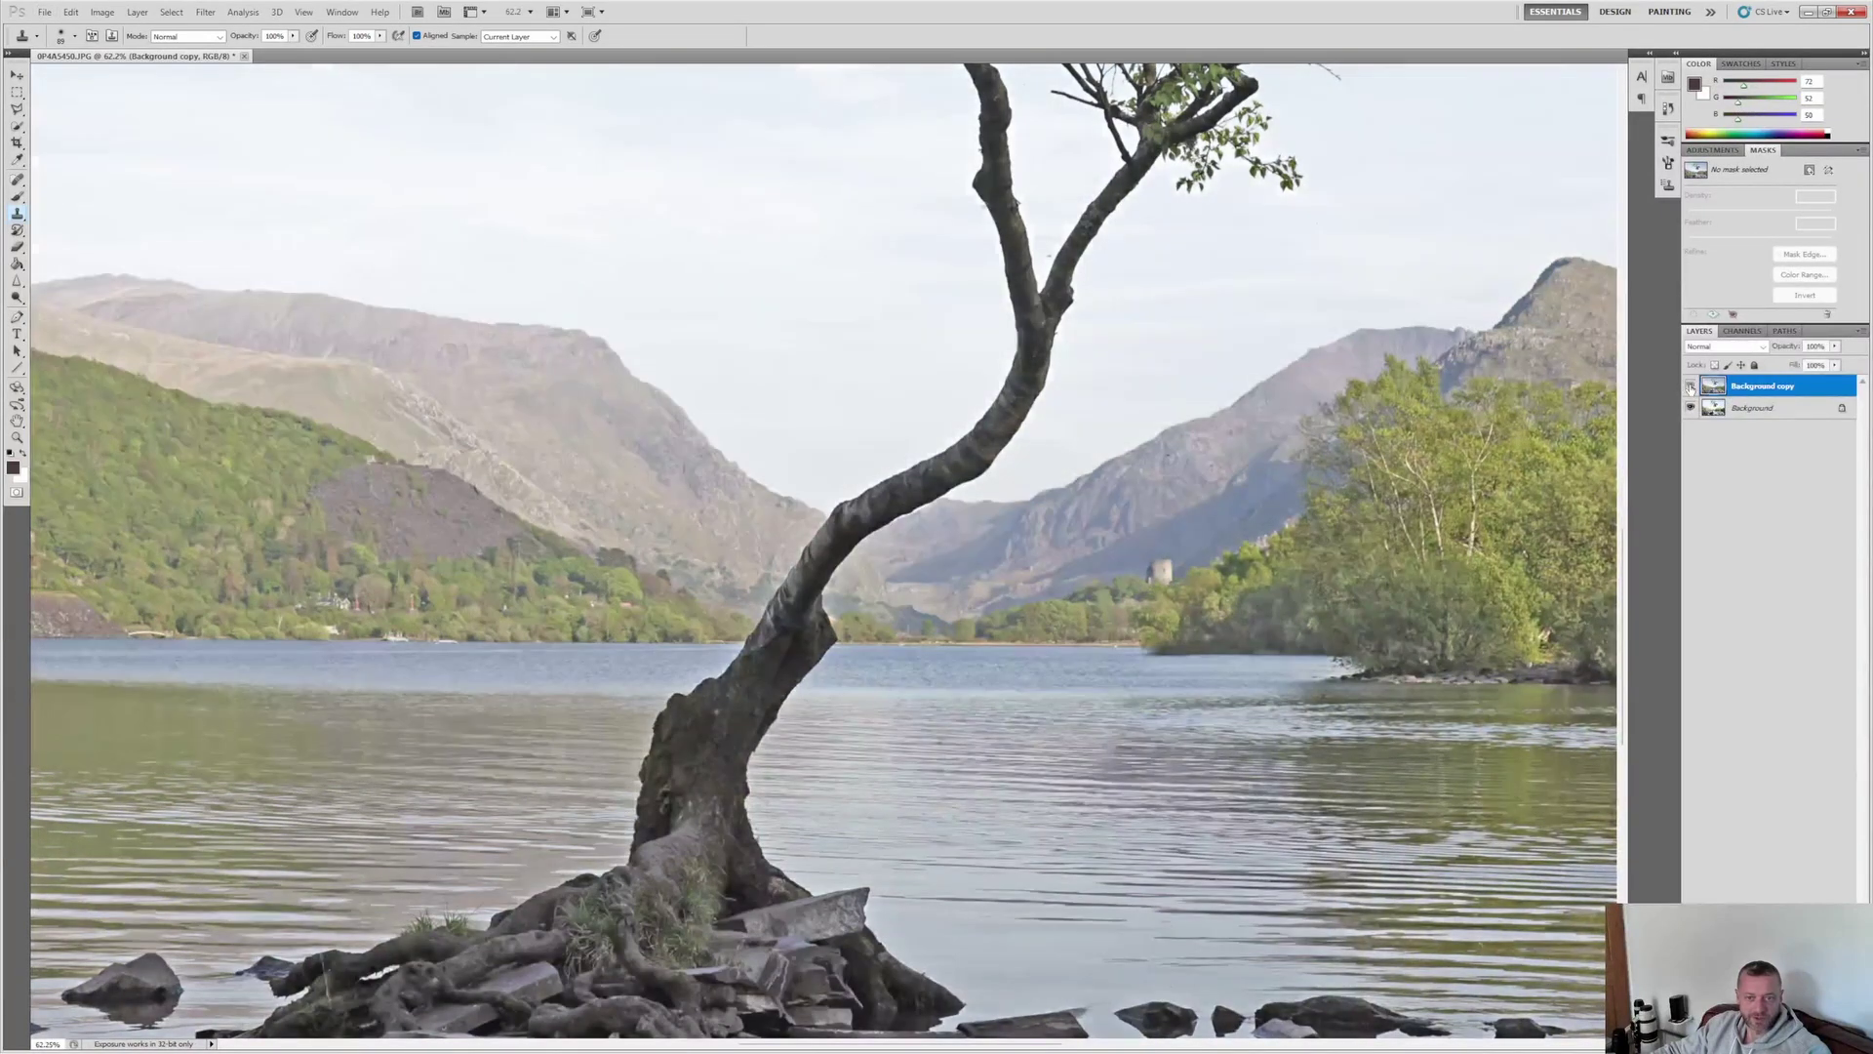
{"action": "left_click", "coordinate": [1691, 386]}
{"action": "left_click", "coordinate": [1691, 387]}
{"action": "left_click", "coordinate": [1690, 386]}
{"action": "key", "text": "ctrl+minus"}
{"action": "key", "text": "ctrl+minus"}
{"action": "left_click", "coordinate": [1691, 386]}
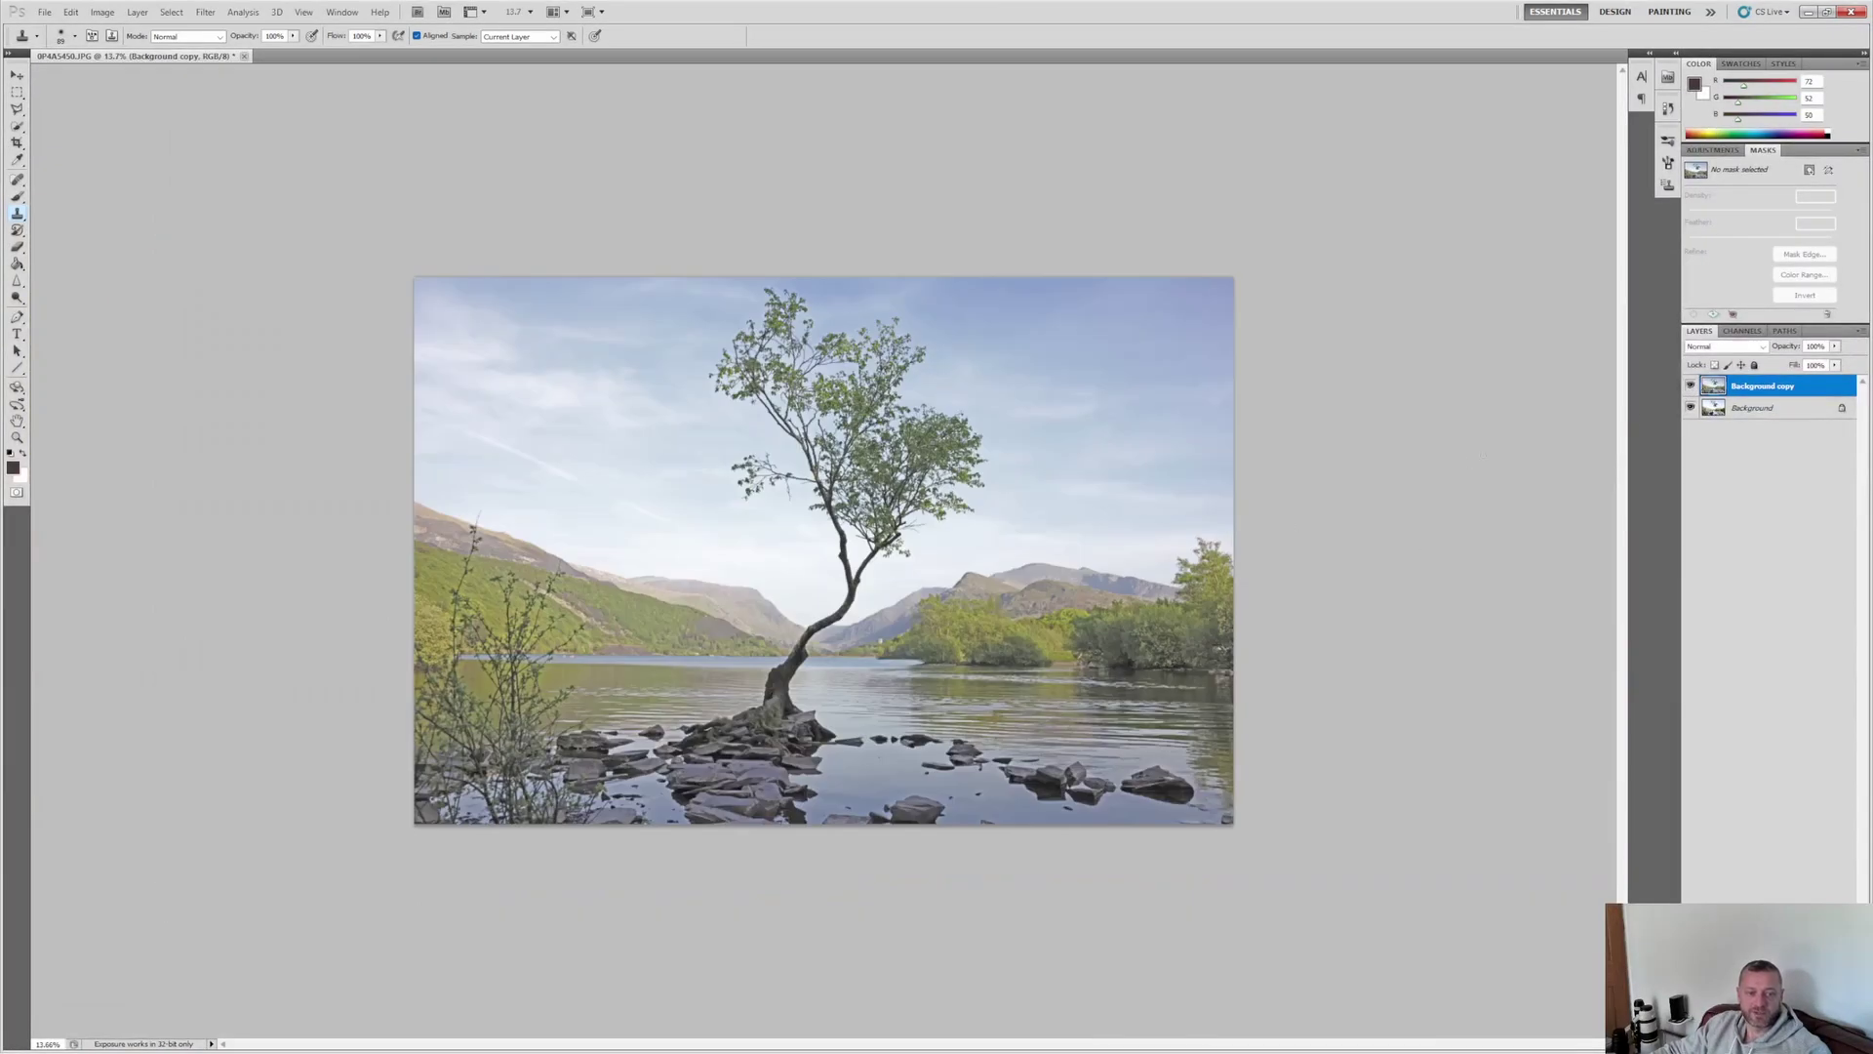
{"action": "right_click", "coordinate": [1748, 393]}
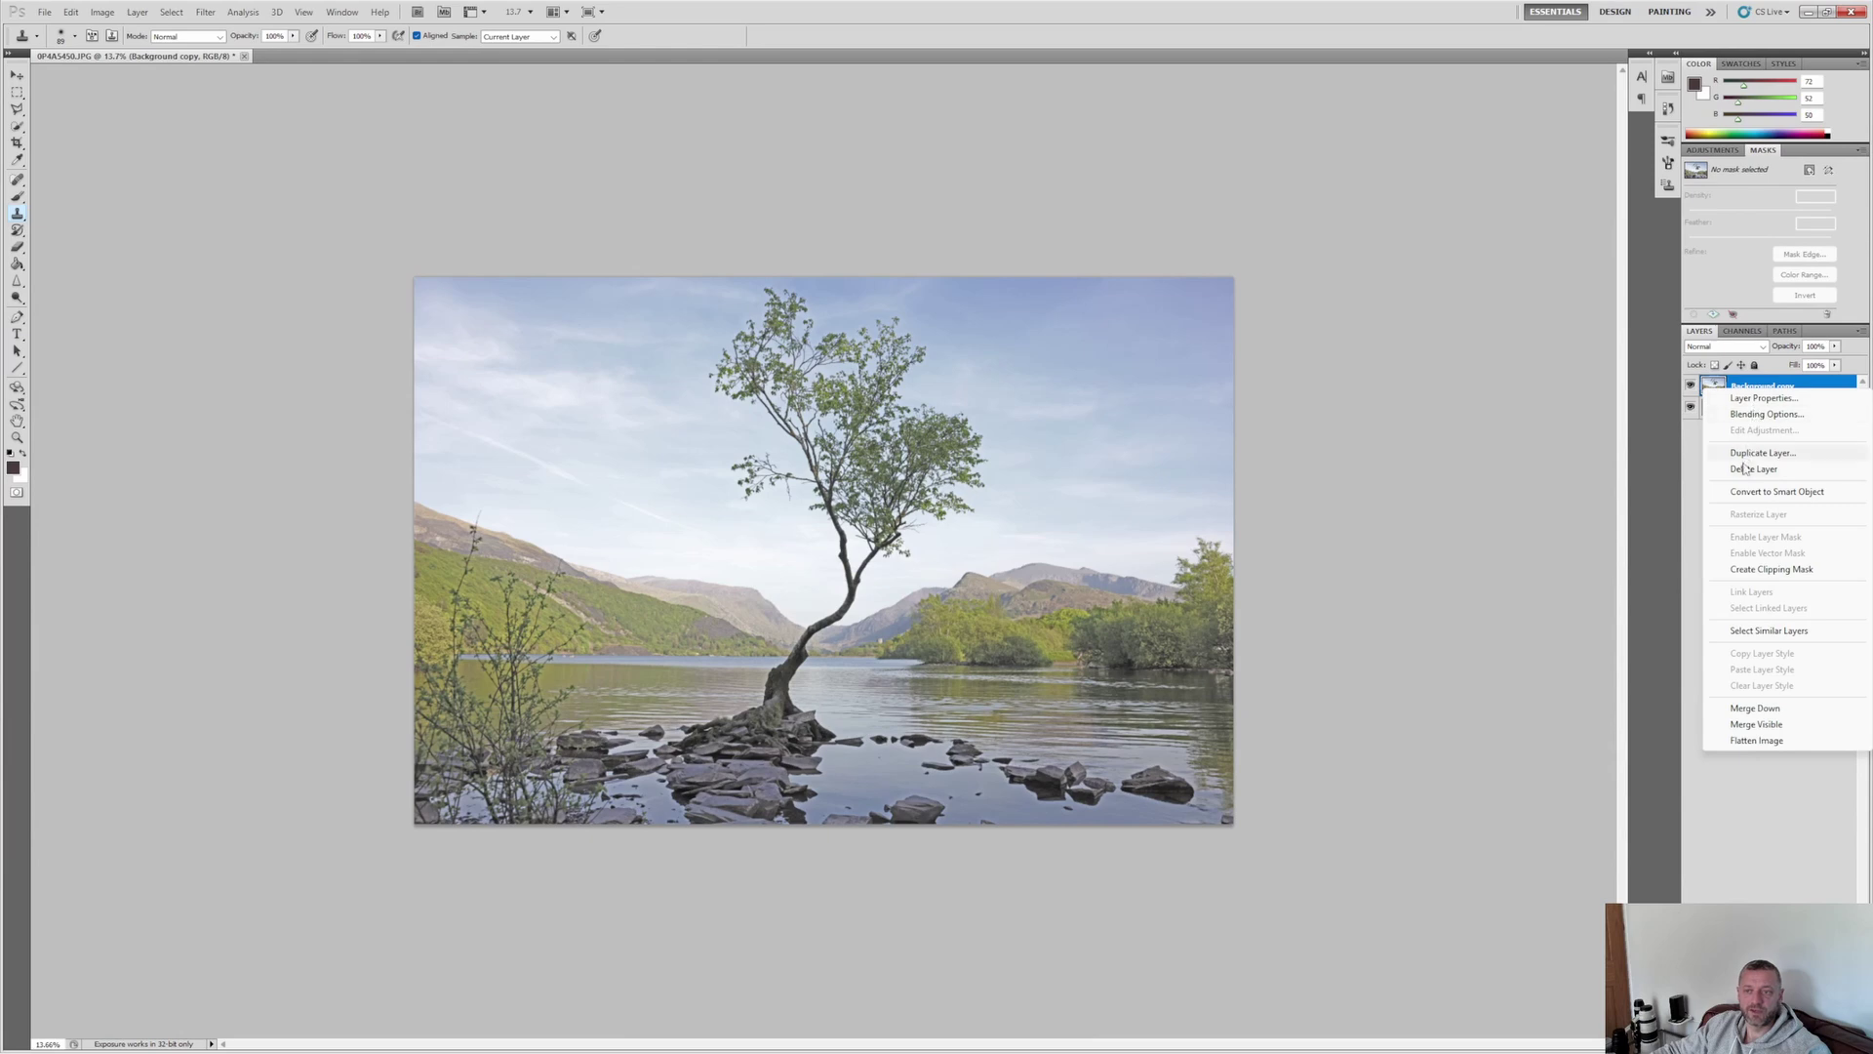
- Duplicate Background copy as Background copy 2 and set the Burn tool to about 298 px, Midtones range
{"action": "left_click", "coordinate": [1815, 470]}
{"action": "left_click", "coordinate": [827, 241]}
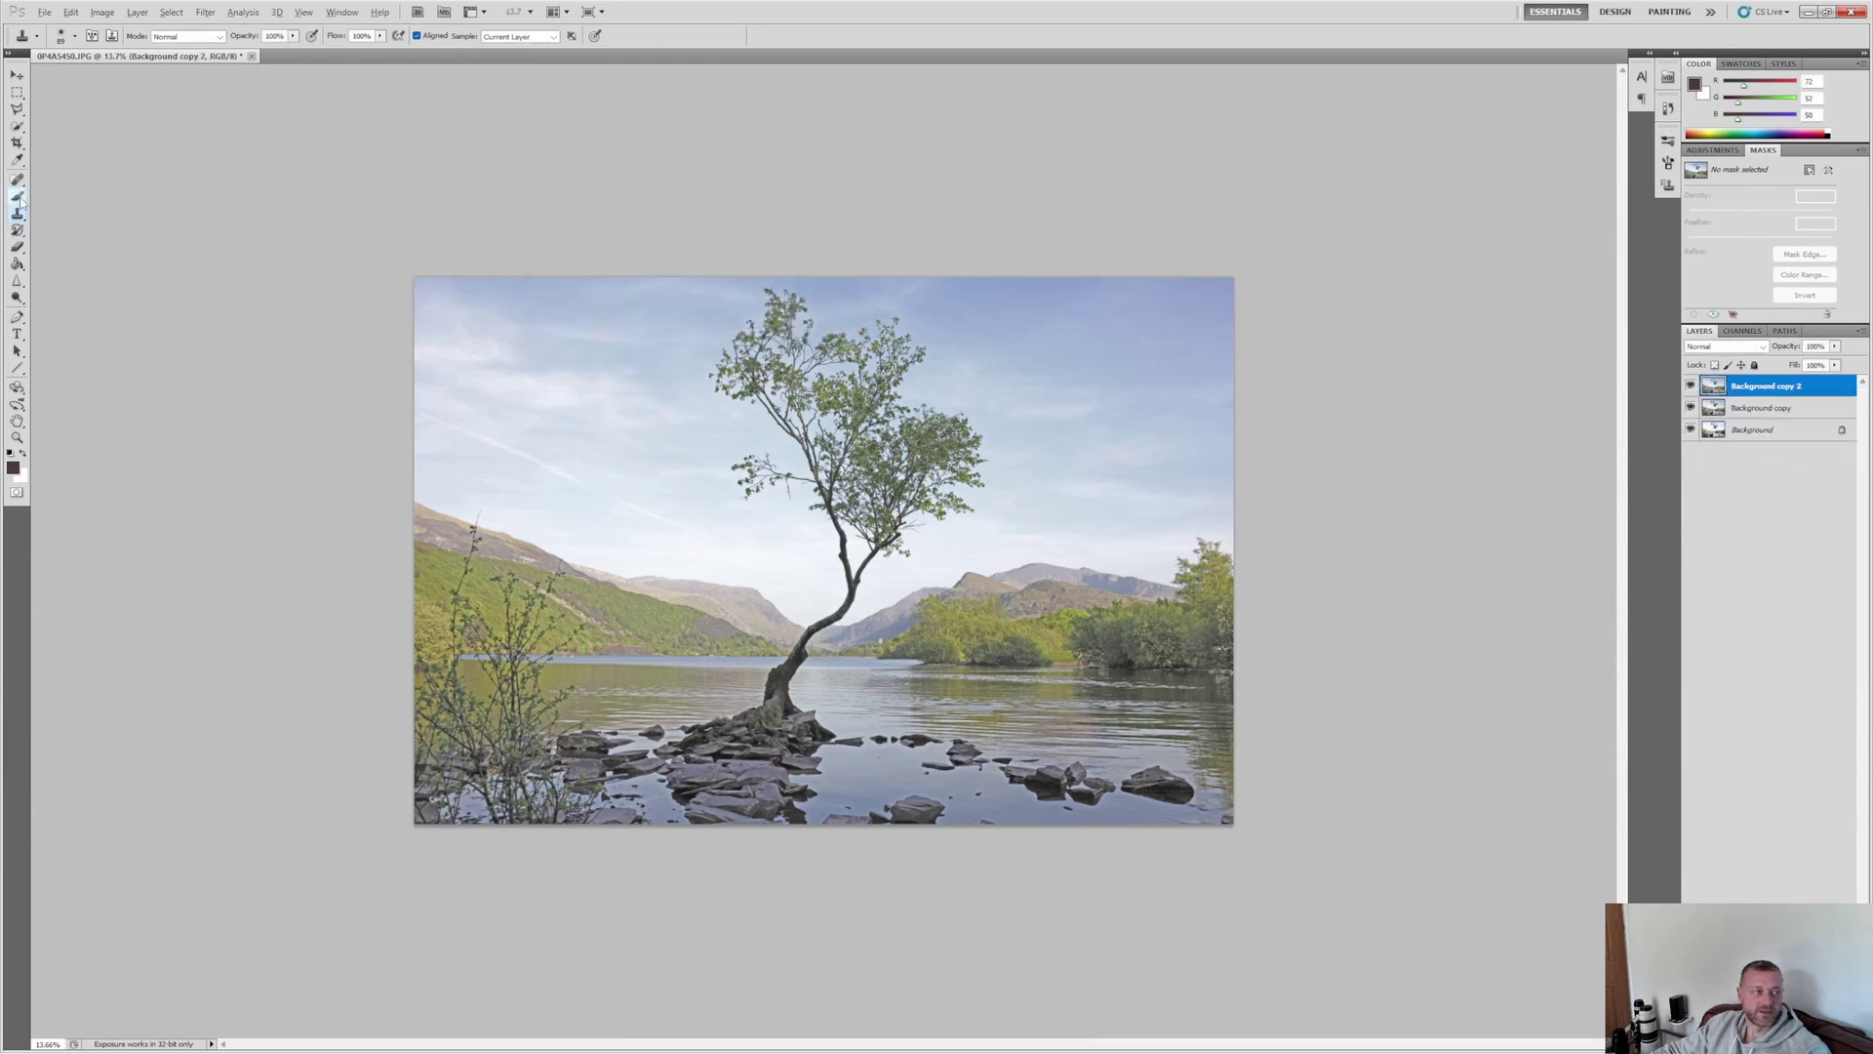
{"action": "left_click", "coordinate": [17, 297]}
{"action": "left_click", "coordinate": [68, 311]}
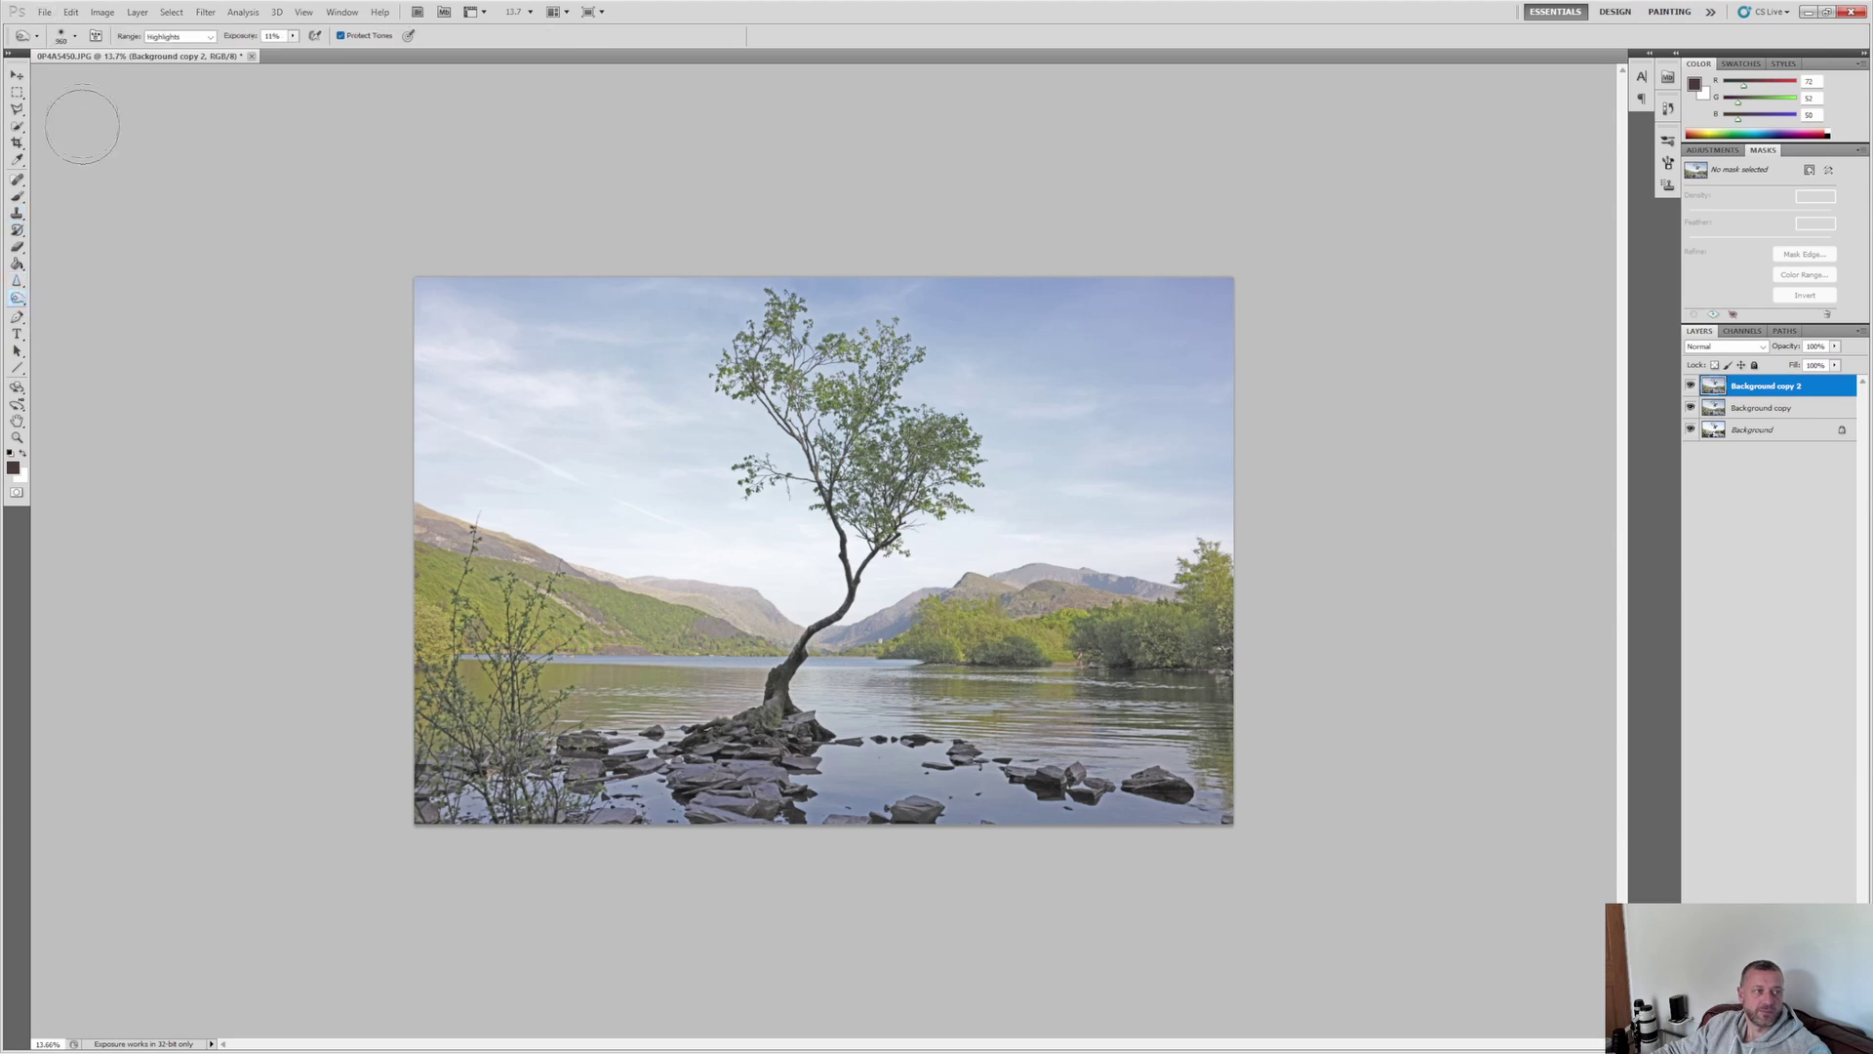
{"action": "left_click", "coordinate": [60, 37]}
{"action": "left_click", "coordinate": [140, 76]}
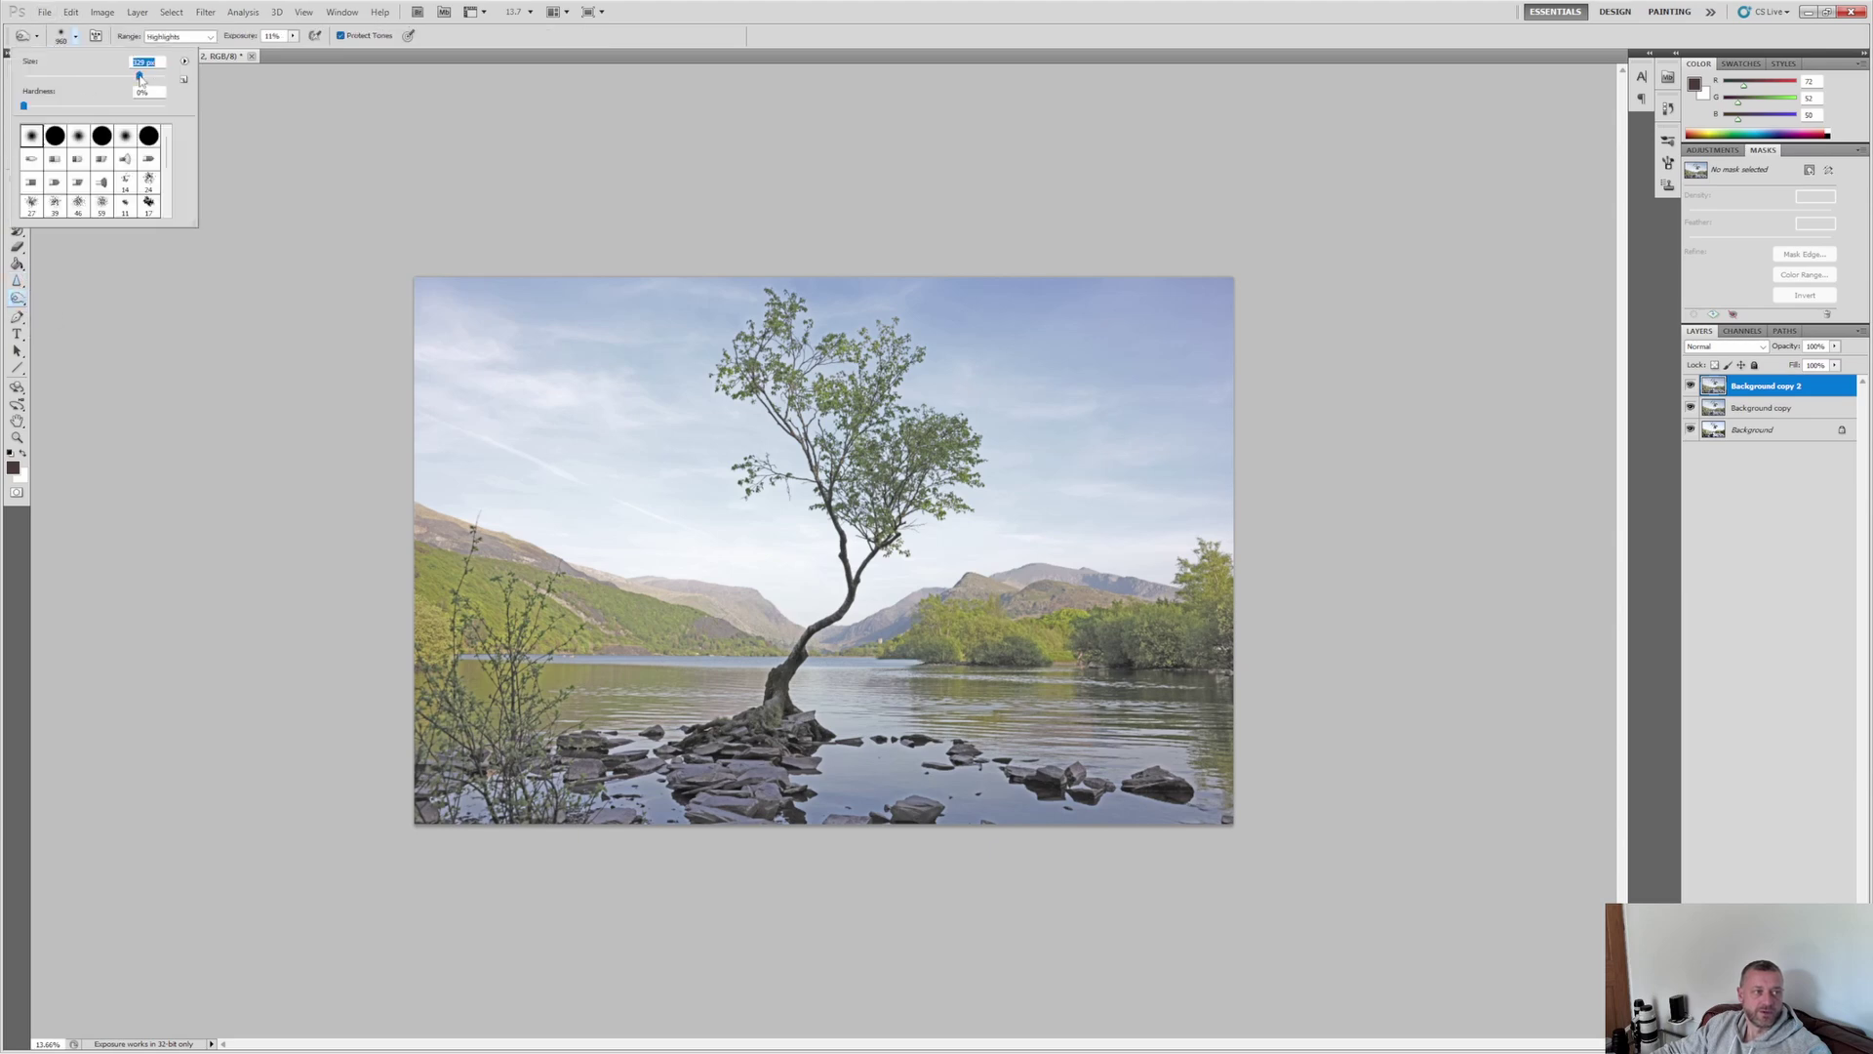
{"action": "left_click", "coordinate": [282, 38]}
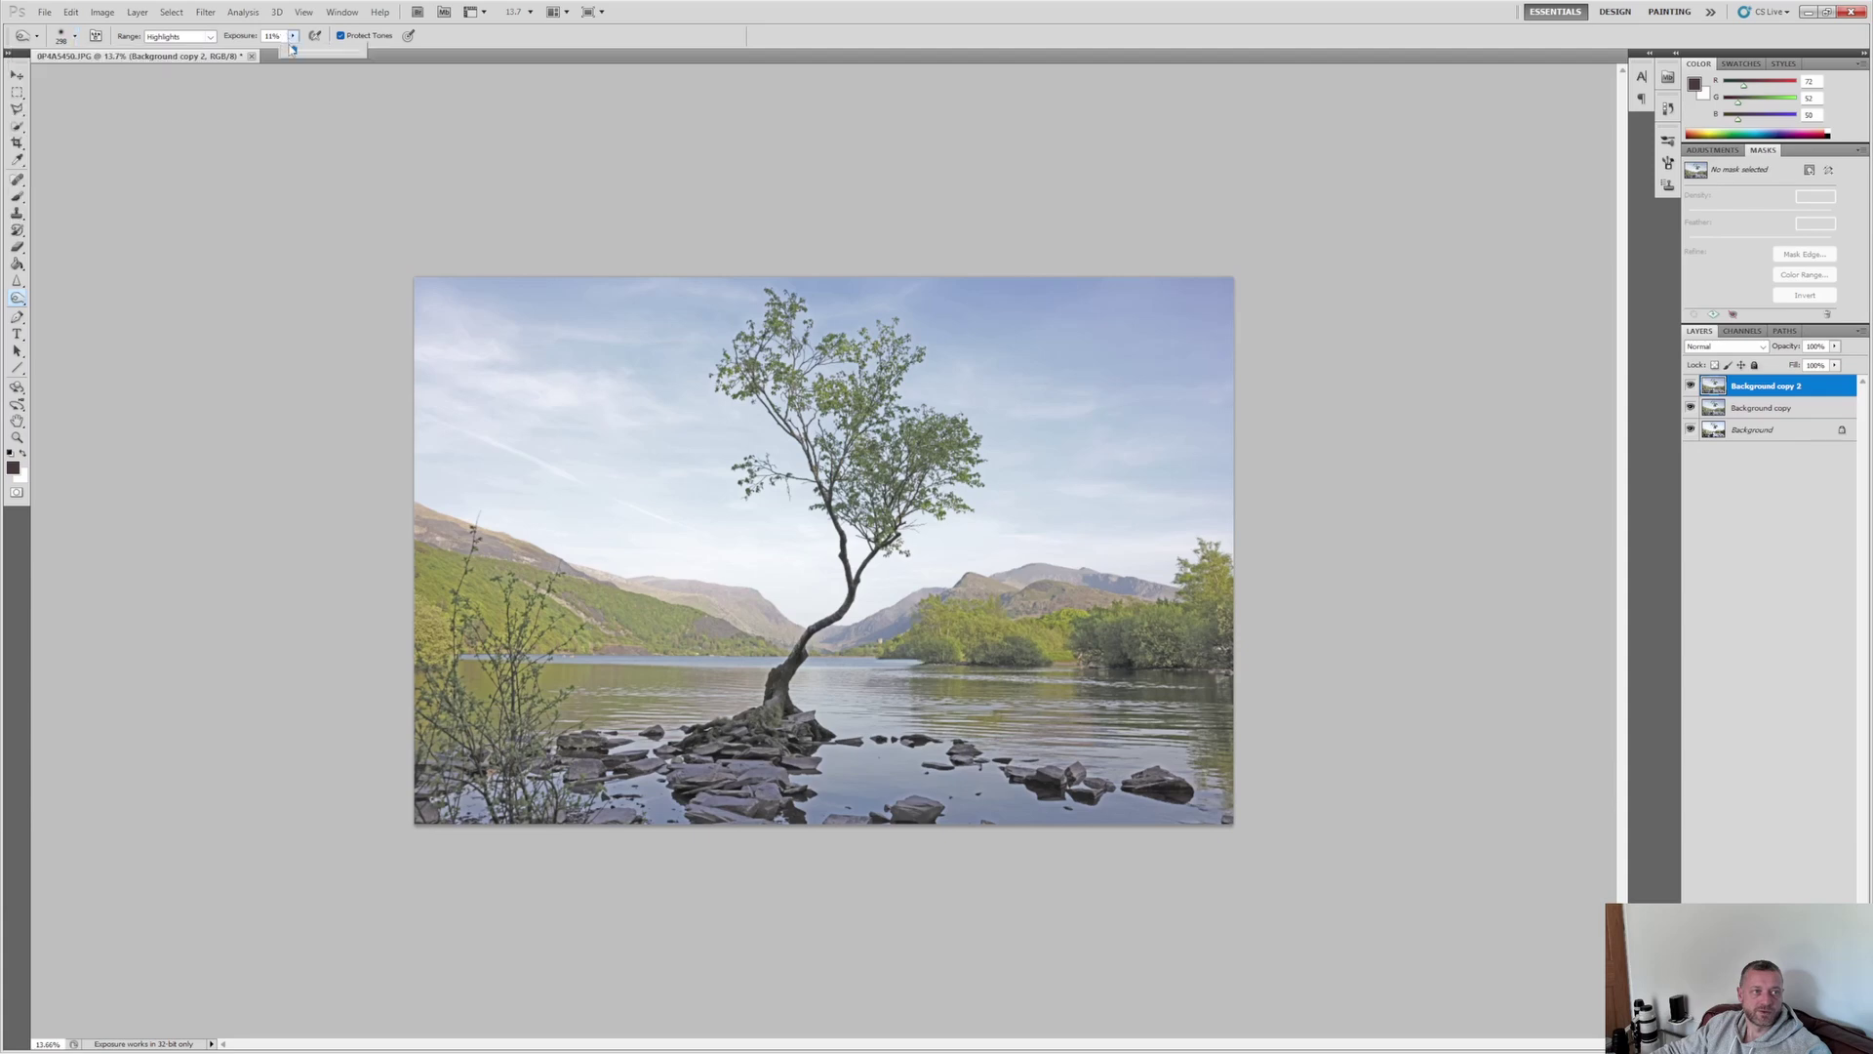
{"action": "left_click", "coordinate": [292, 36]}
{"action": "left_click", "coordinate": [210, 39]}
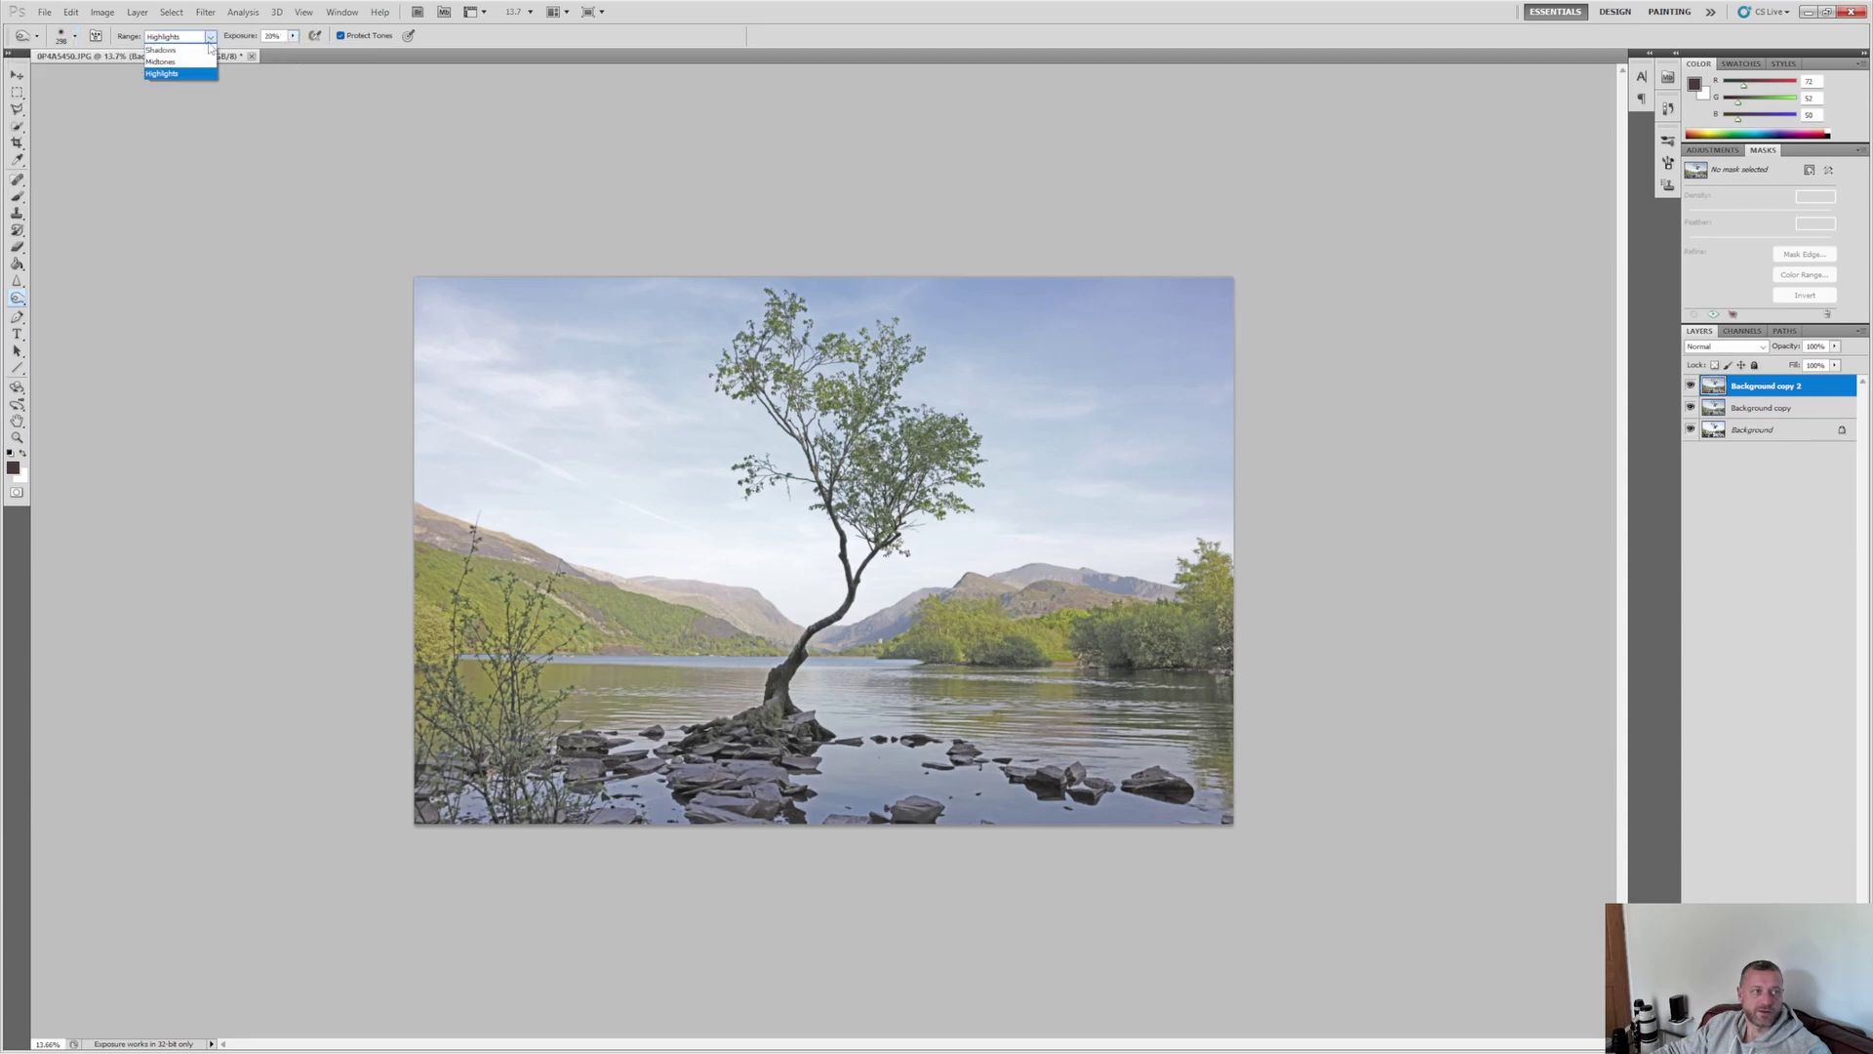
{"action": "left_click", "coordinate": [195, 59]}
- Zoom and pan around the rocks near the tree to inspect them
{"action": "scroll", "coordinate": [773, 787], "scroll_direction": "up", "scroll_amount": 5}
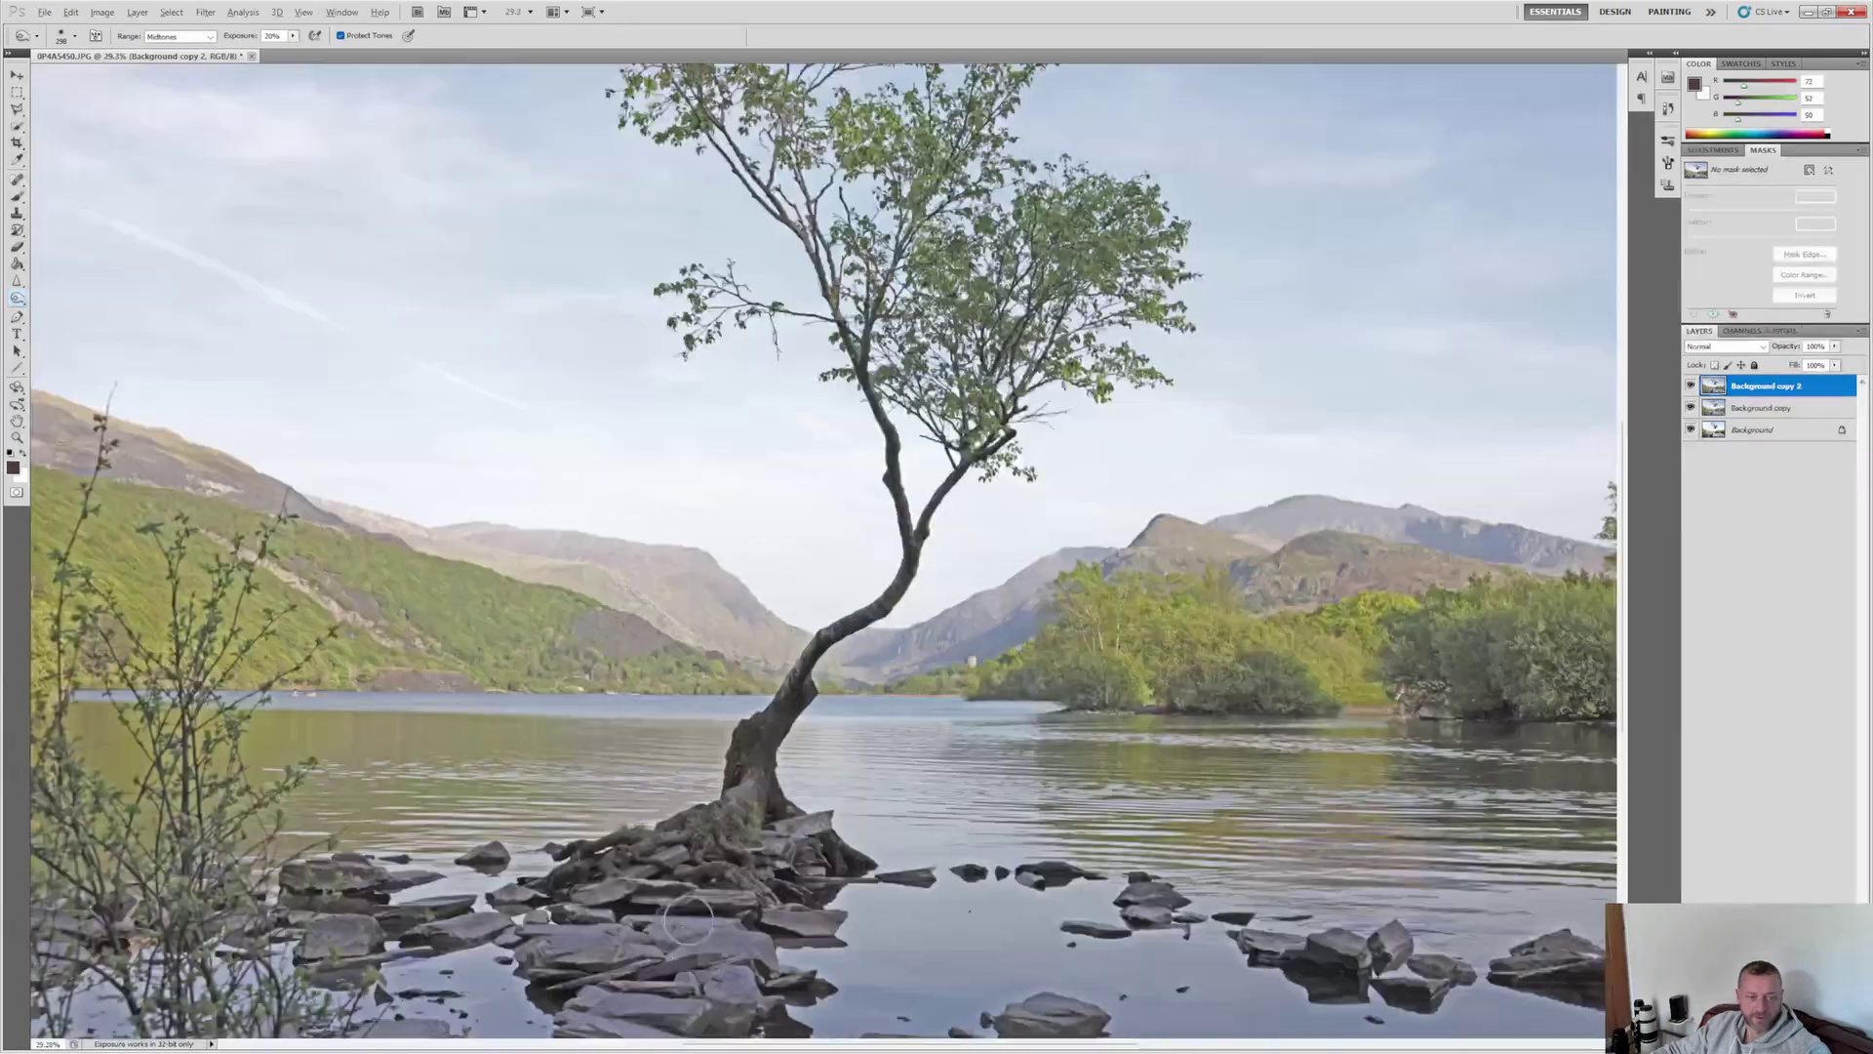
{"action": "left_click_drag", "start_coordinate": [776, 683], "coordinate": [1078, 690]}
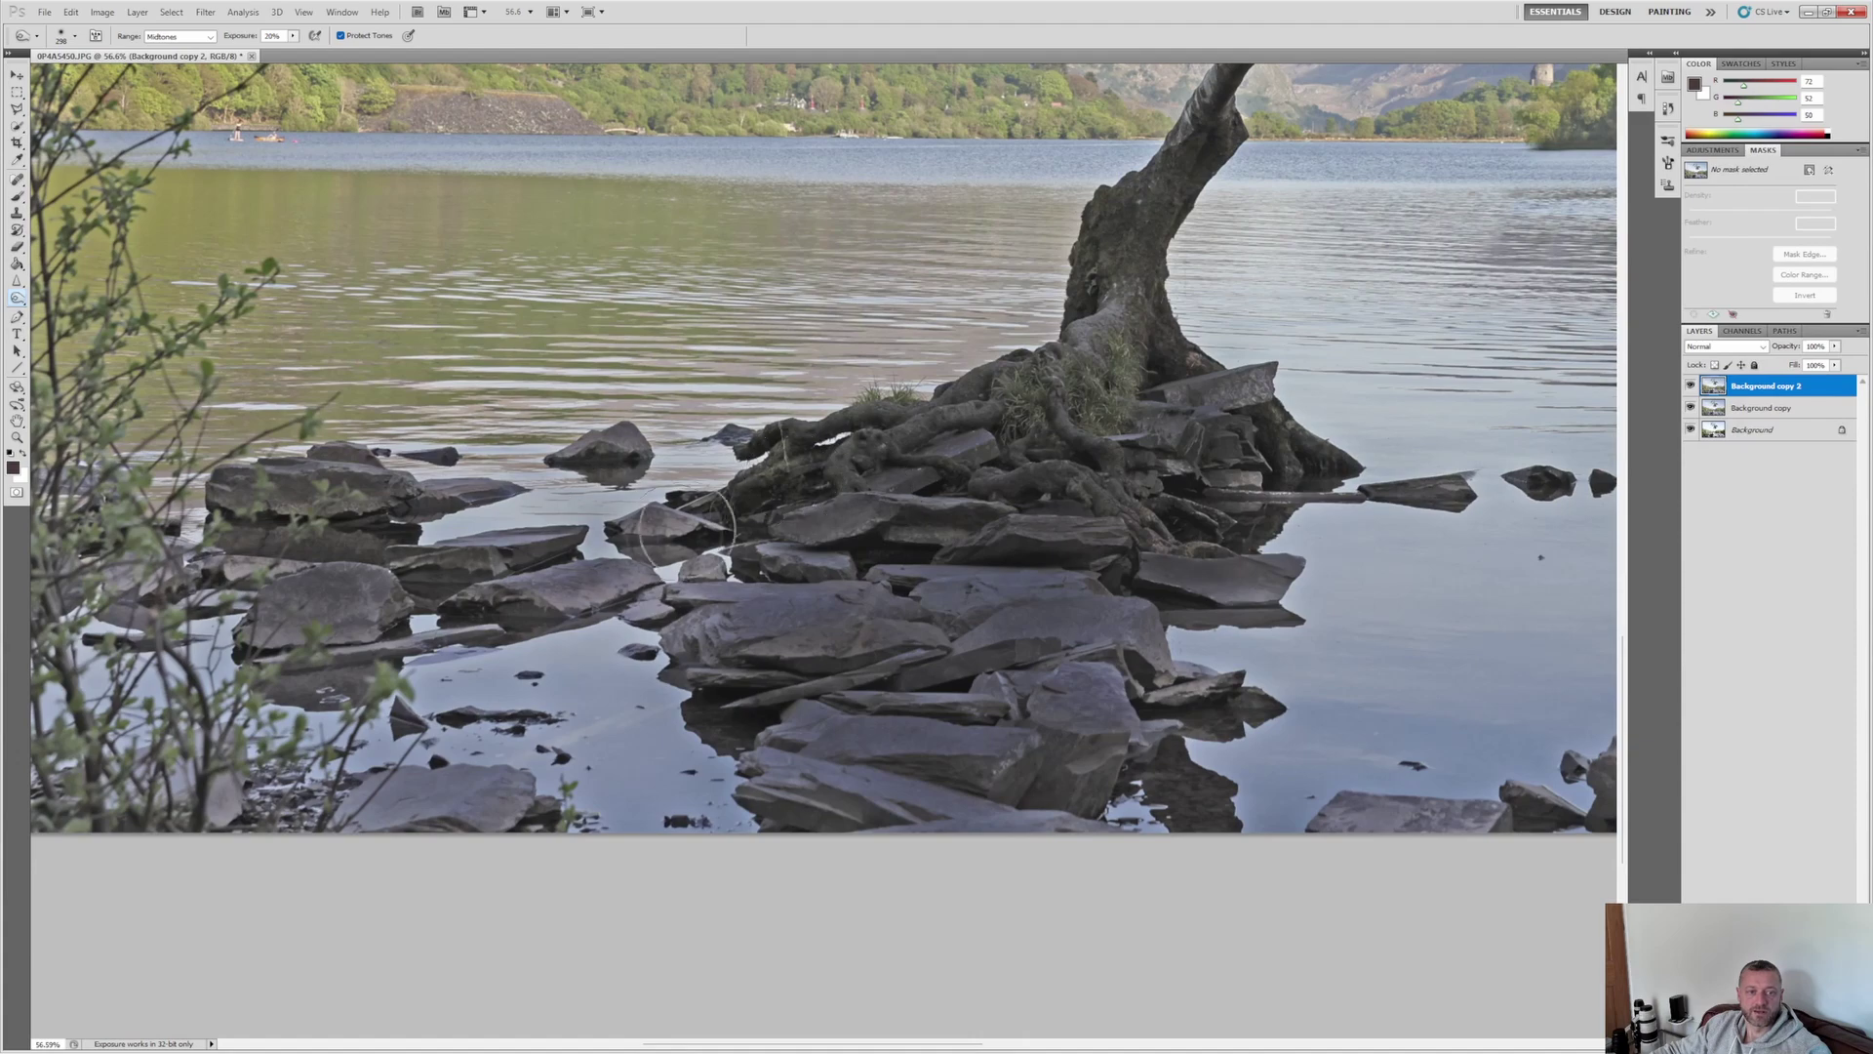
{"action": "key", "text": "ctrl+0"}
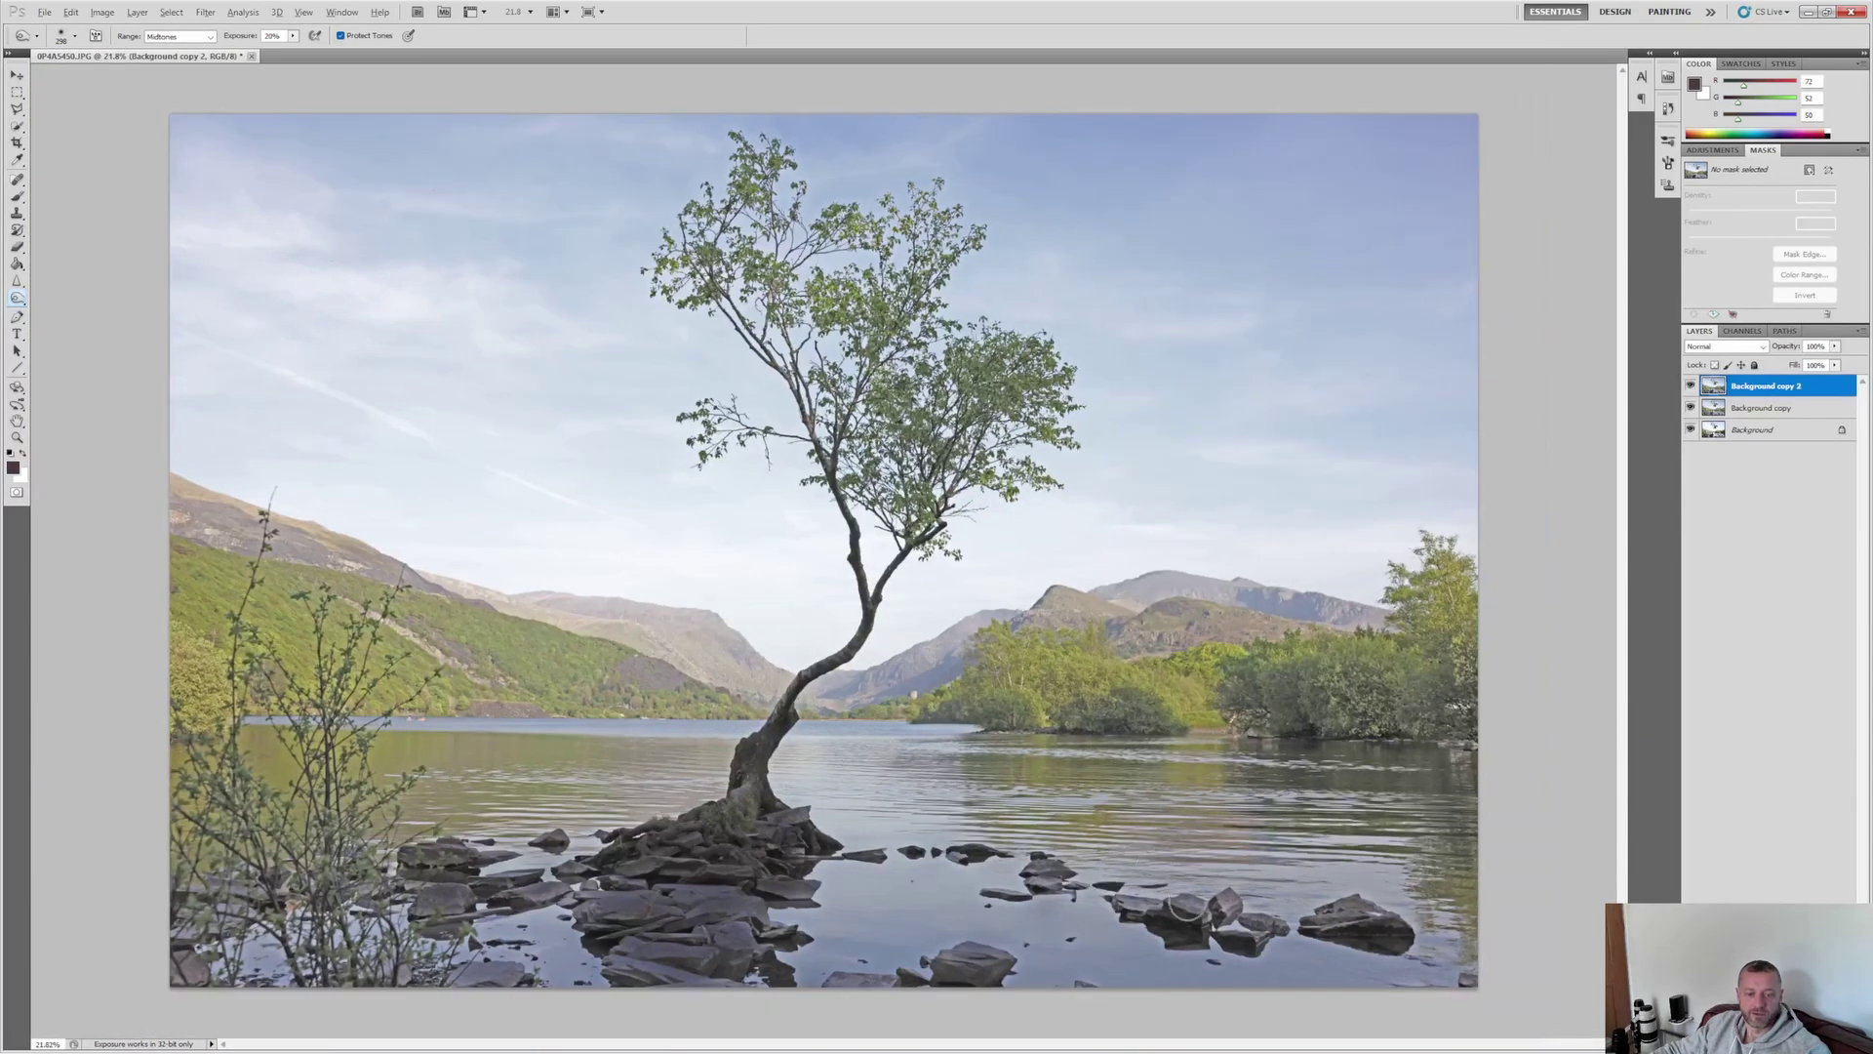
{"action": "scroll", "coordinate": [1444, 931], "scroll_direction": "up", "scroll_amount": 4}
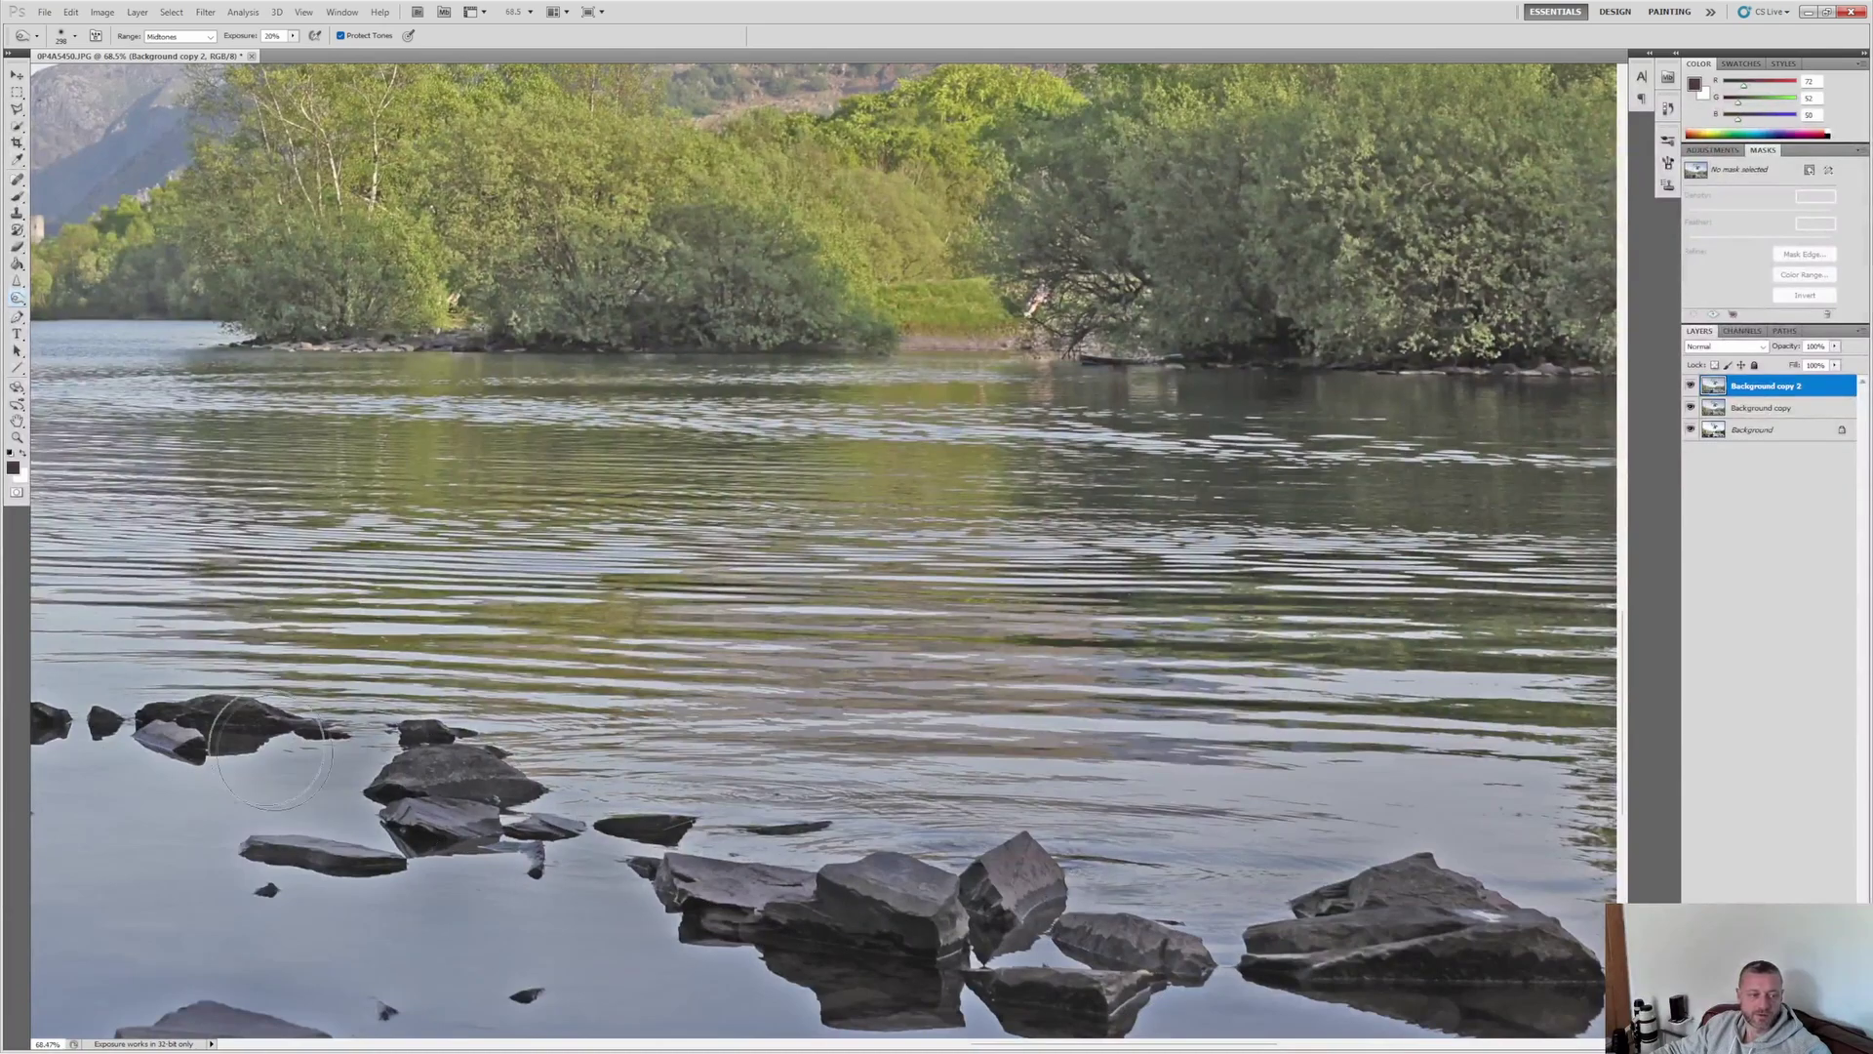
{"action": "scroll", "coordinate": [453, 790], "scroll_direction": "down", "scroll_amount": 5}
{"action": "scroll", "coordinate": [824, 550], "scroll_direction": "up", "scroll_amount": 2}
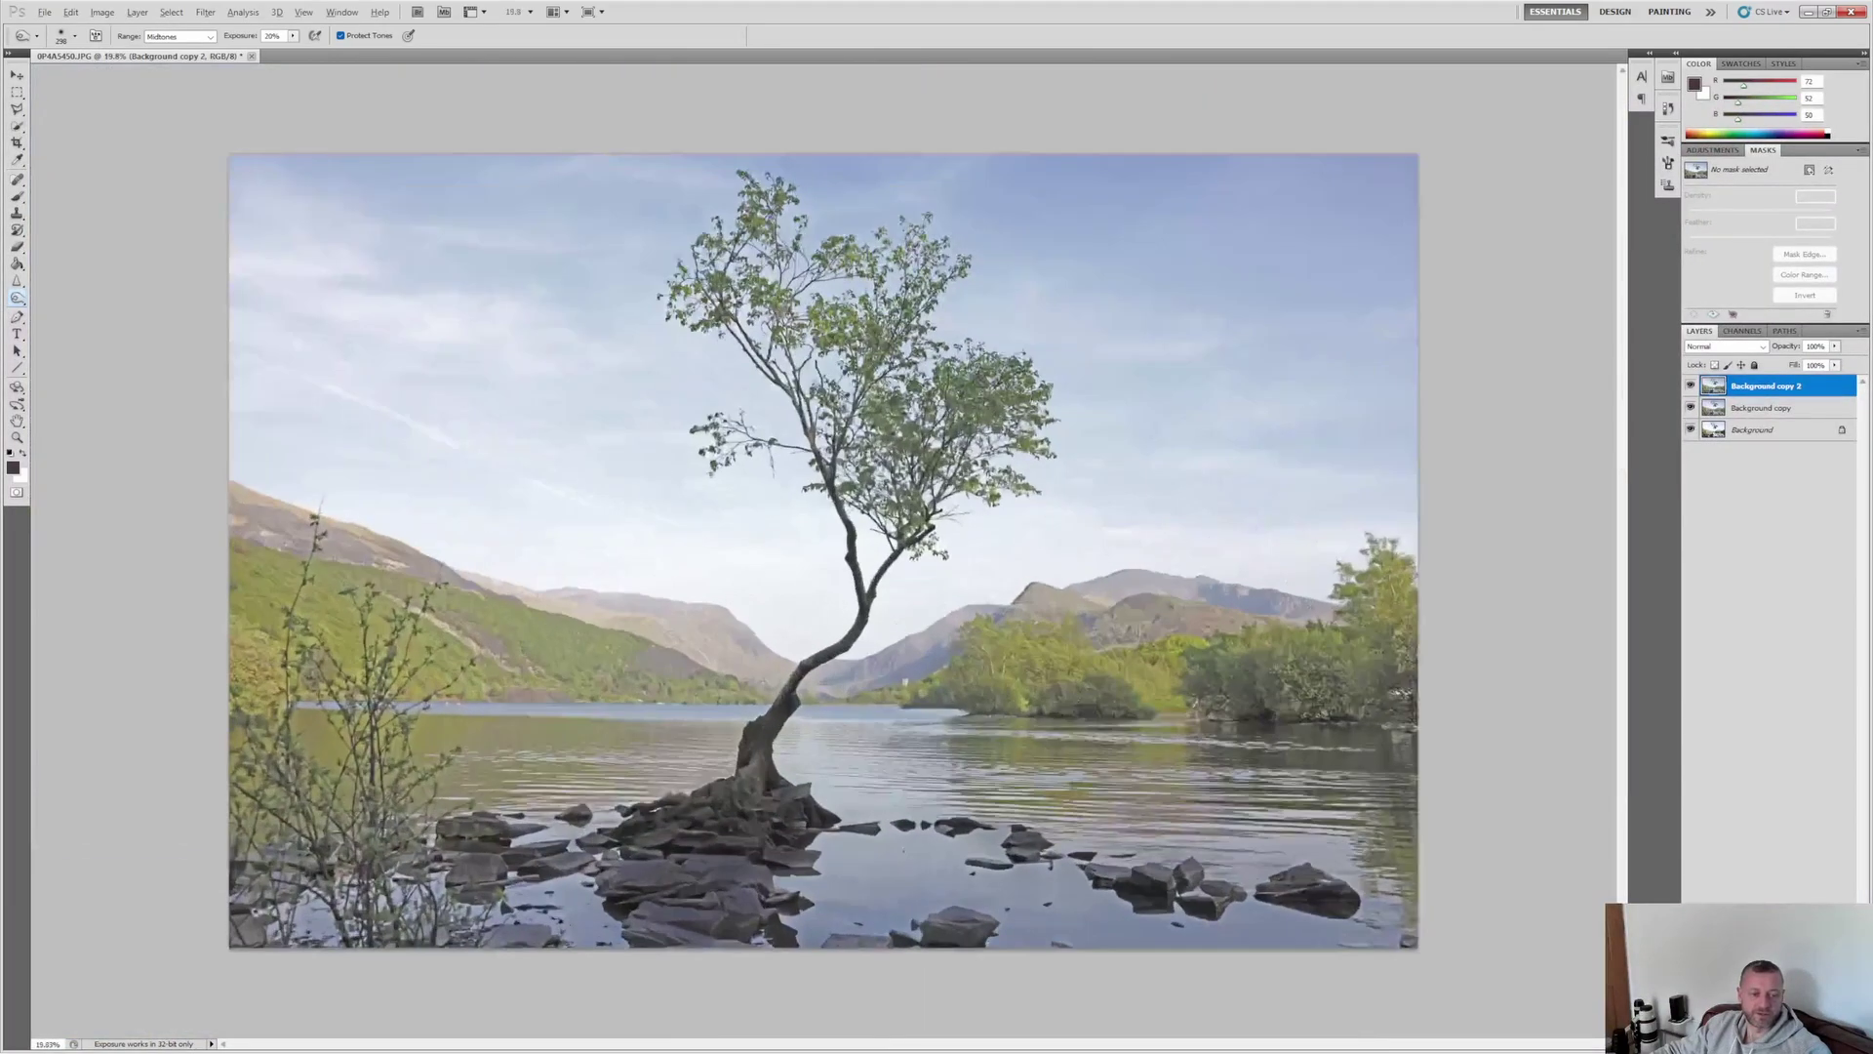
{"action": "scroll", "coordinate": [818, 549], "scroll_direction": "up", "scroll_amount": 1}
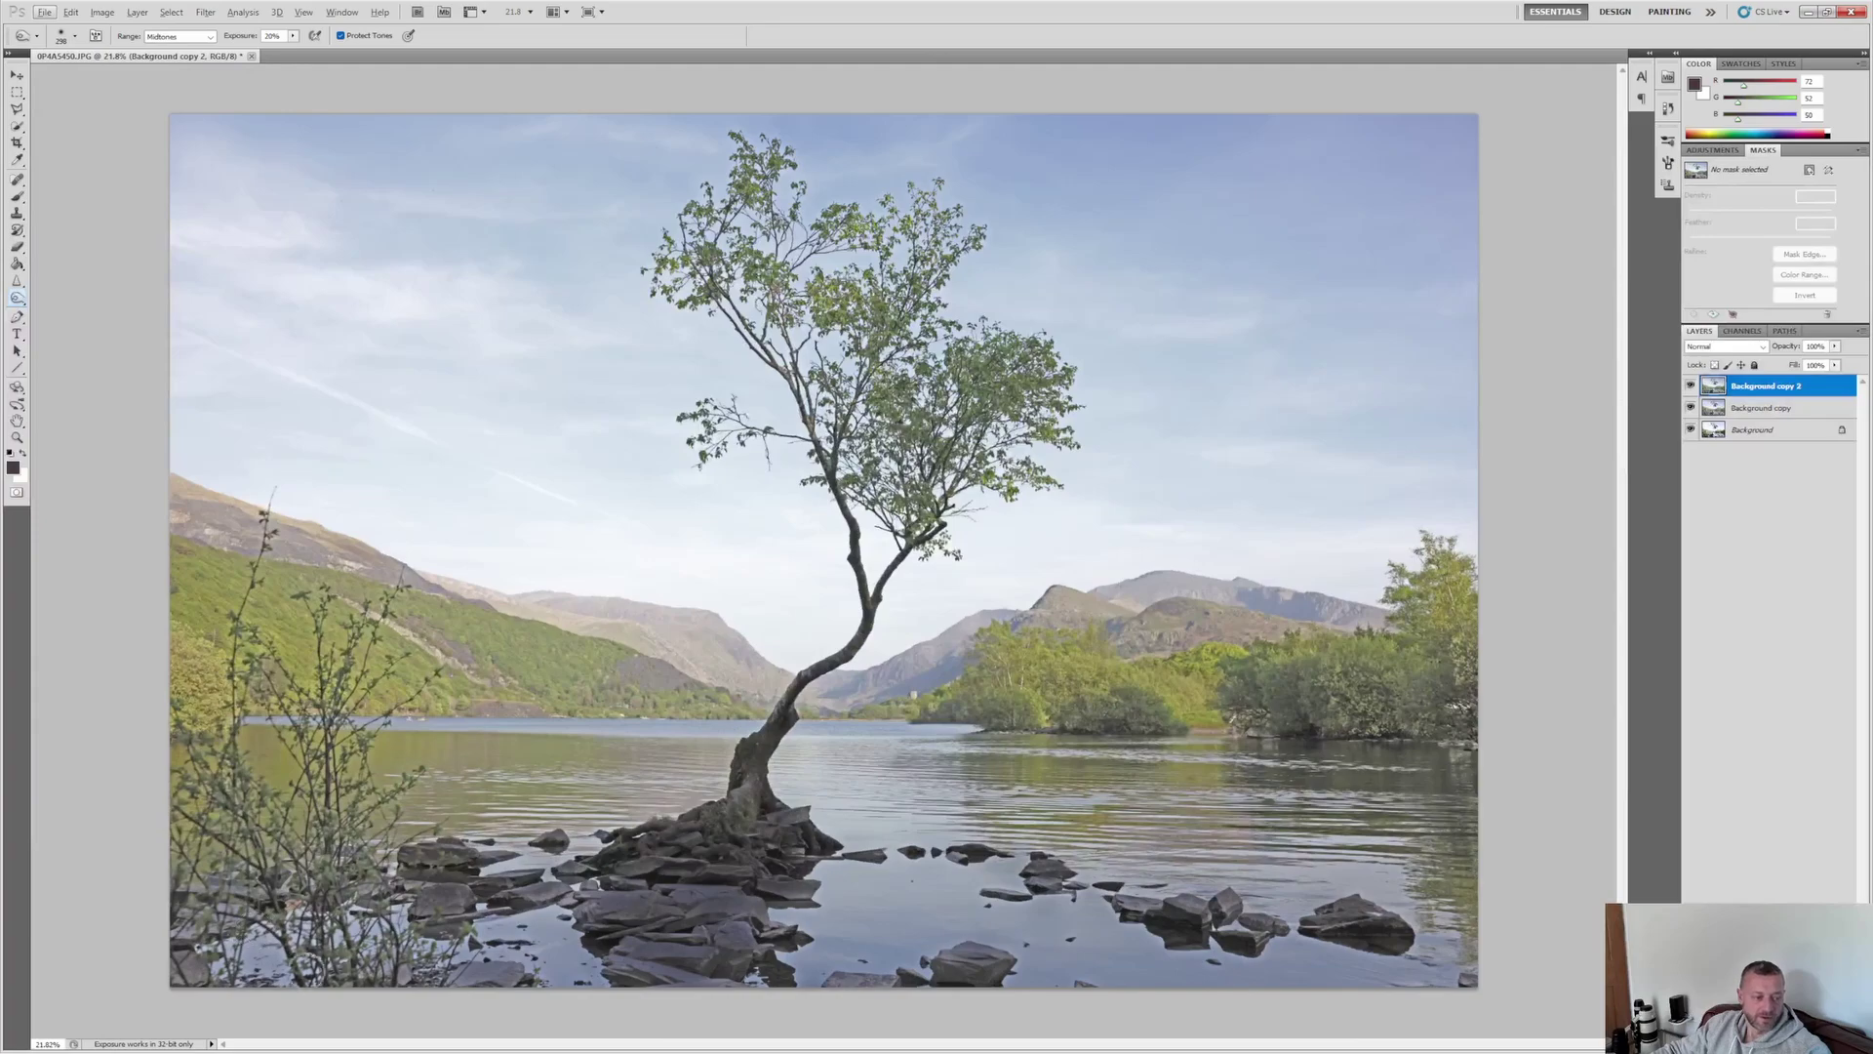
{"action": "scroll", "coordinate": [307, 970], "scroll_direction": "up", "scroll_amount": 3}
{"action": "scroll", "coordinate": [361, 591], "scroll_direction": "down", "scroll_amount": 4}
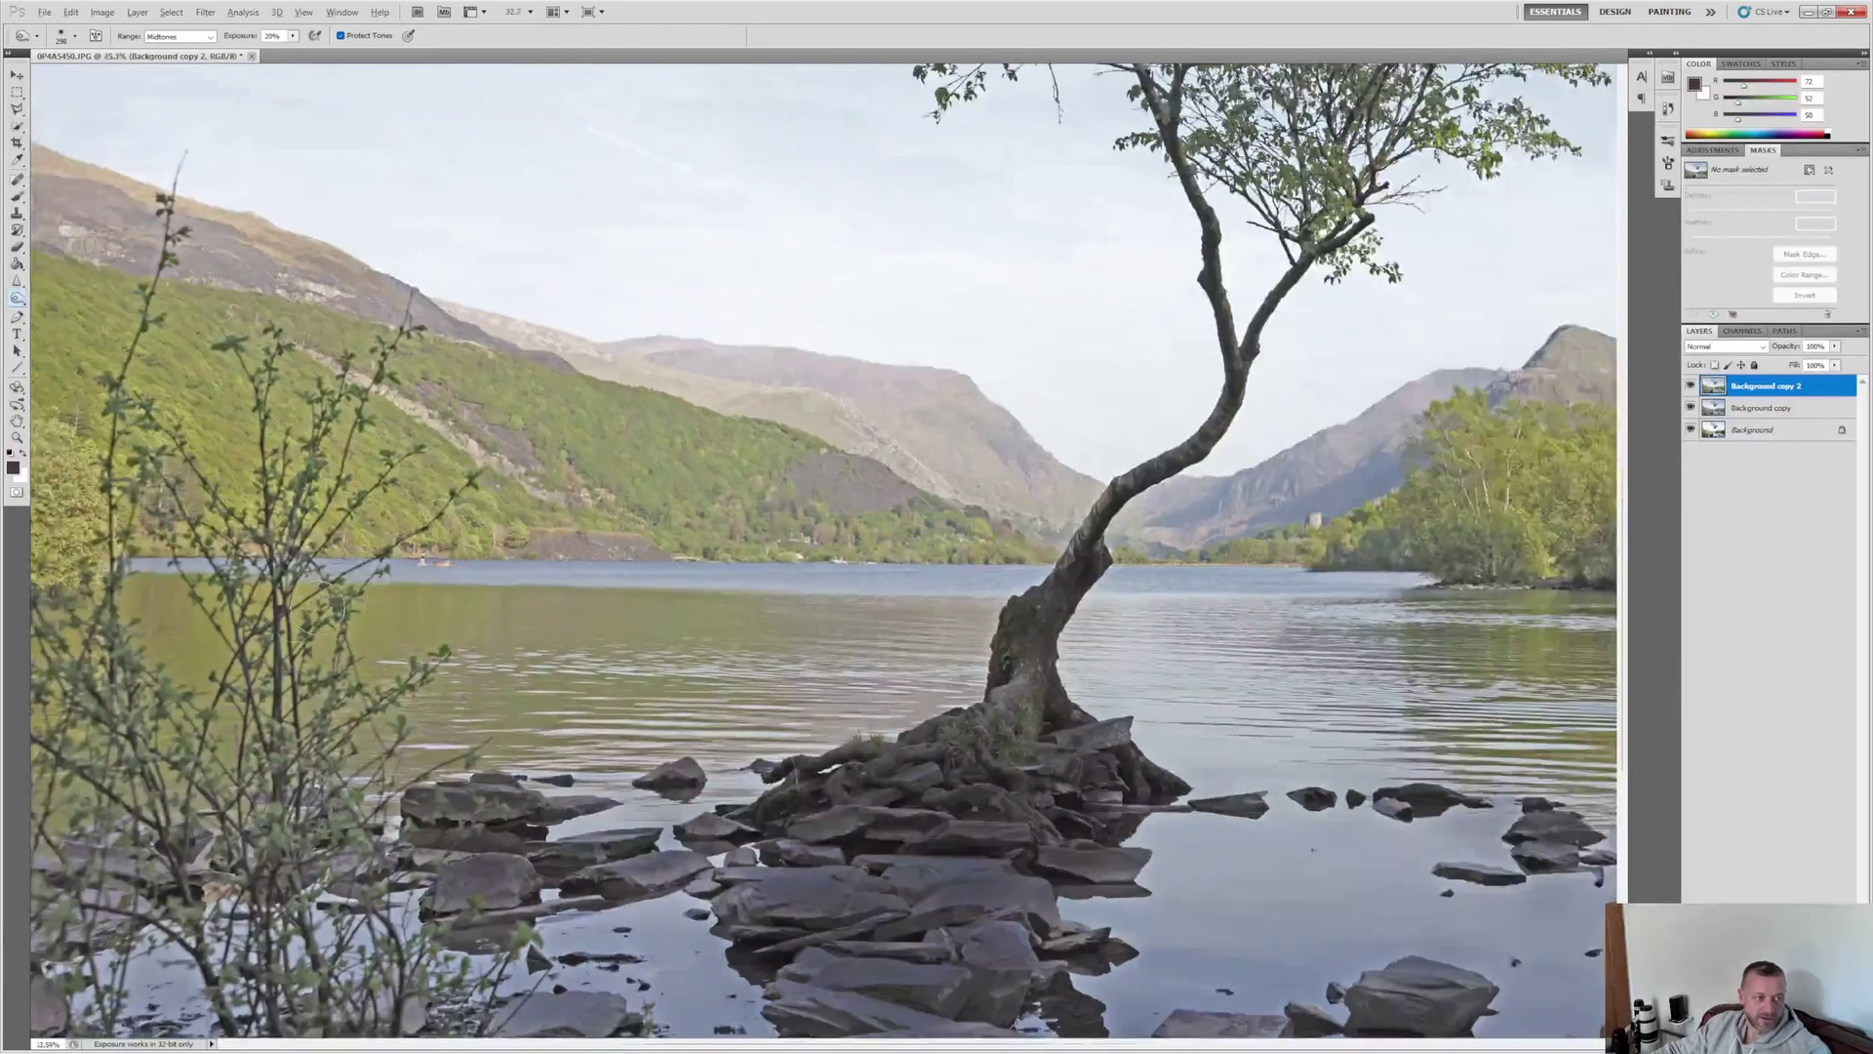
{"action": "scroll", "coordinate": [361, 590], "scroll_direction": "up", "scroll_amount": 5}
{"action": "scroll", "coordinate": [410, 878], "scroll_direction": "down", "scroll_amount": 6}
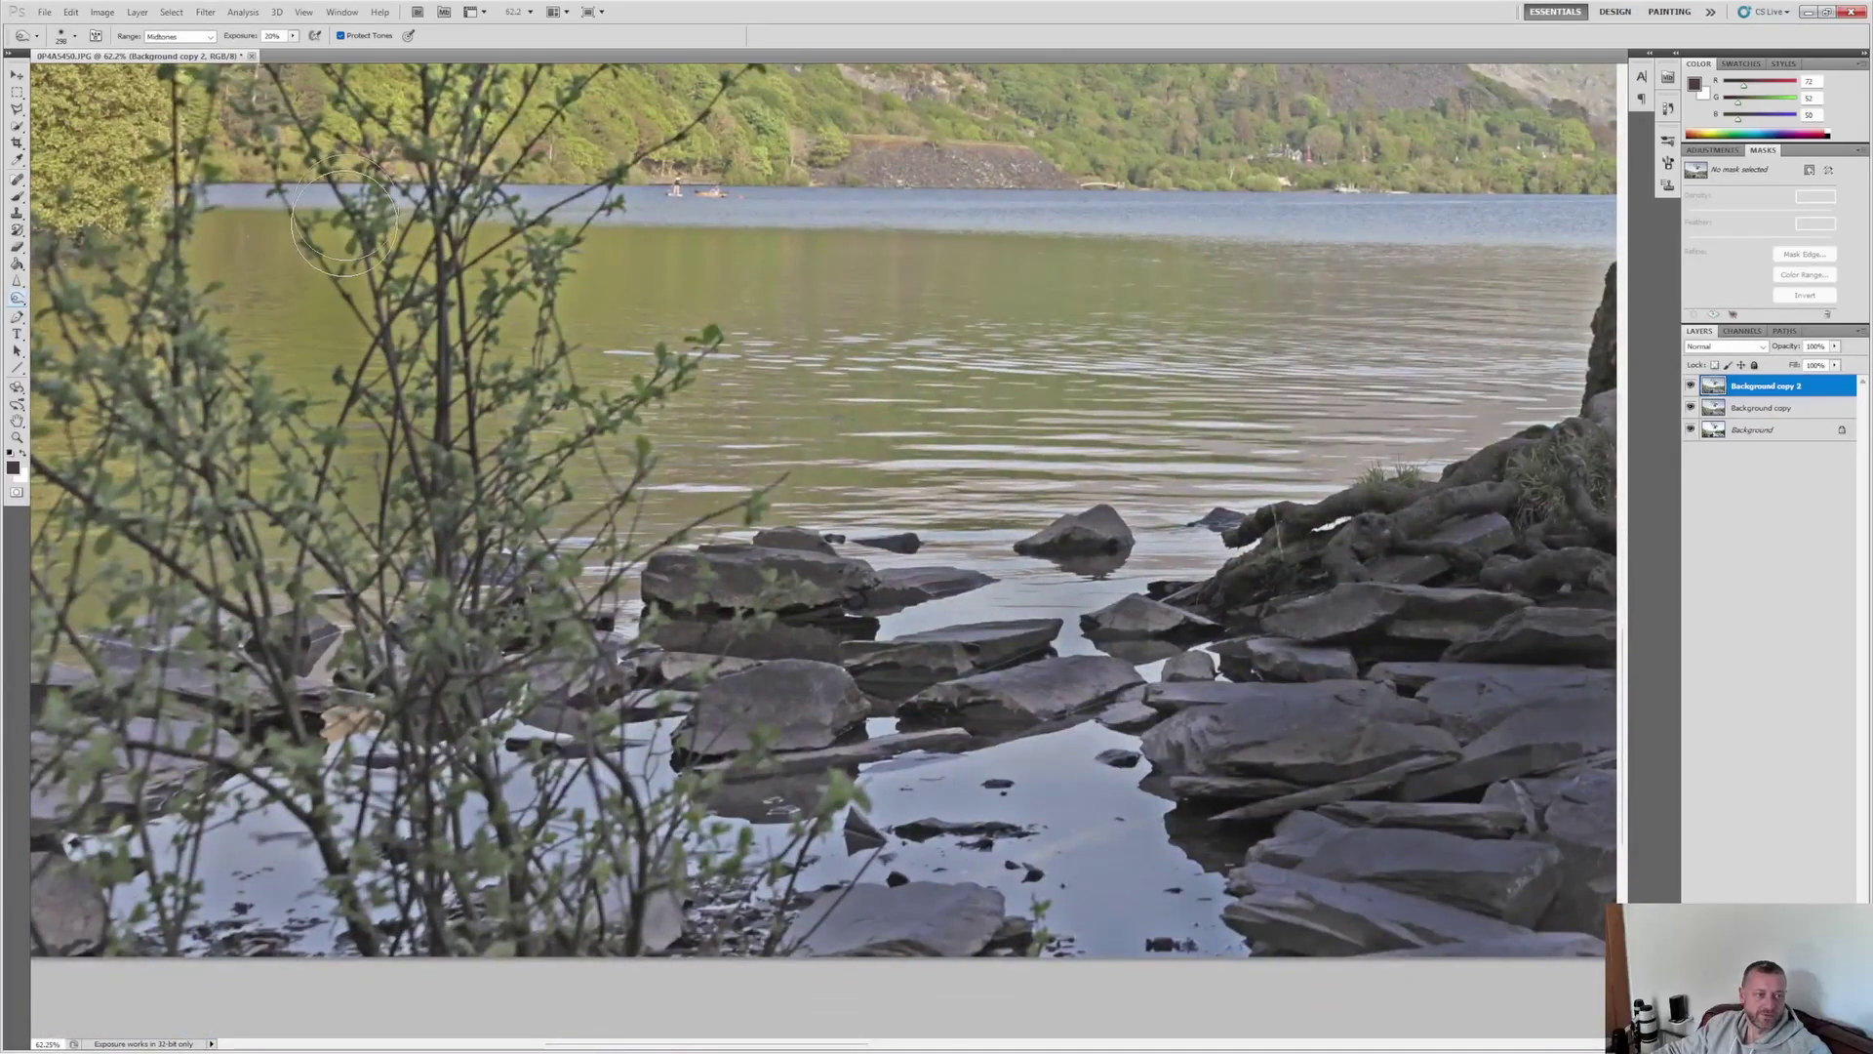
{"action": "scroll", "coordinate": [459, 200], "scroll_direction": "down", "scroll_amount": 4}
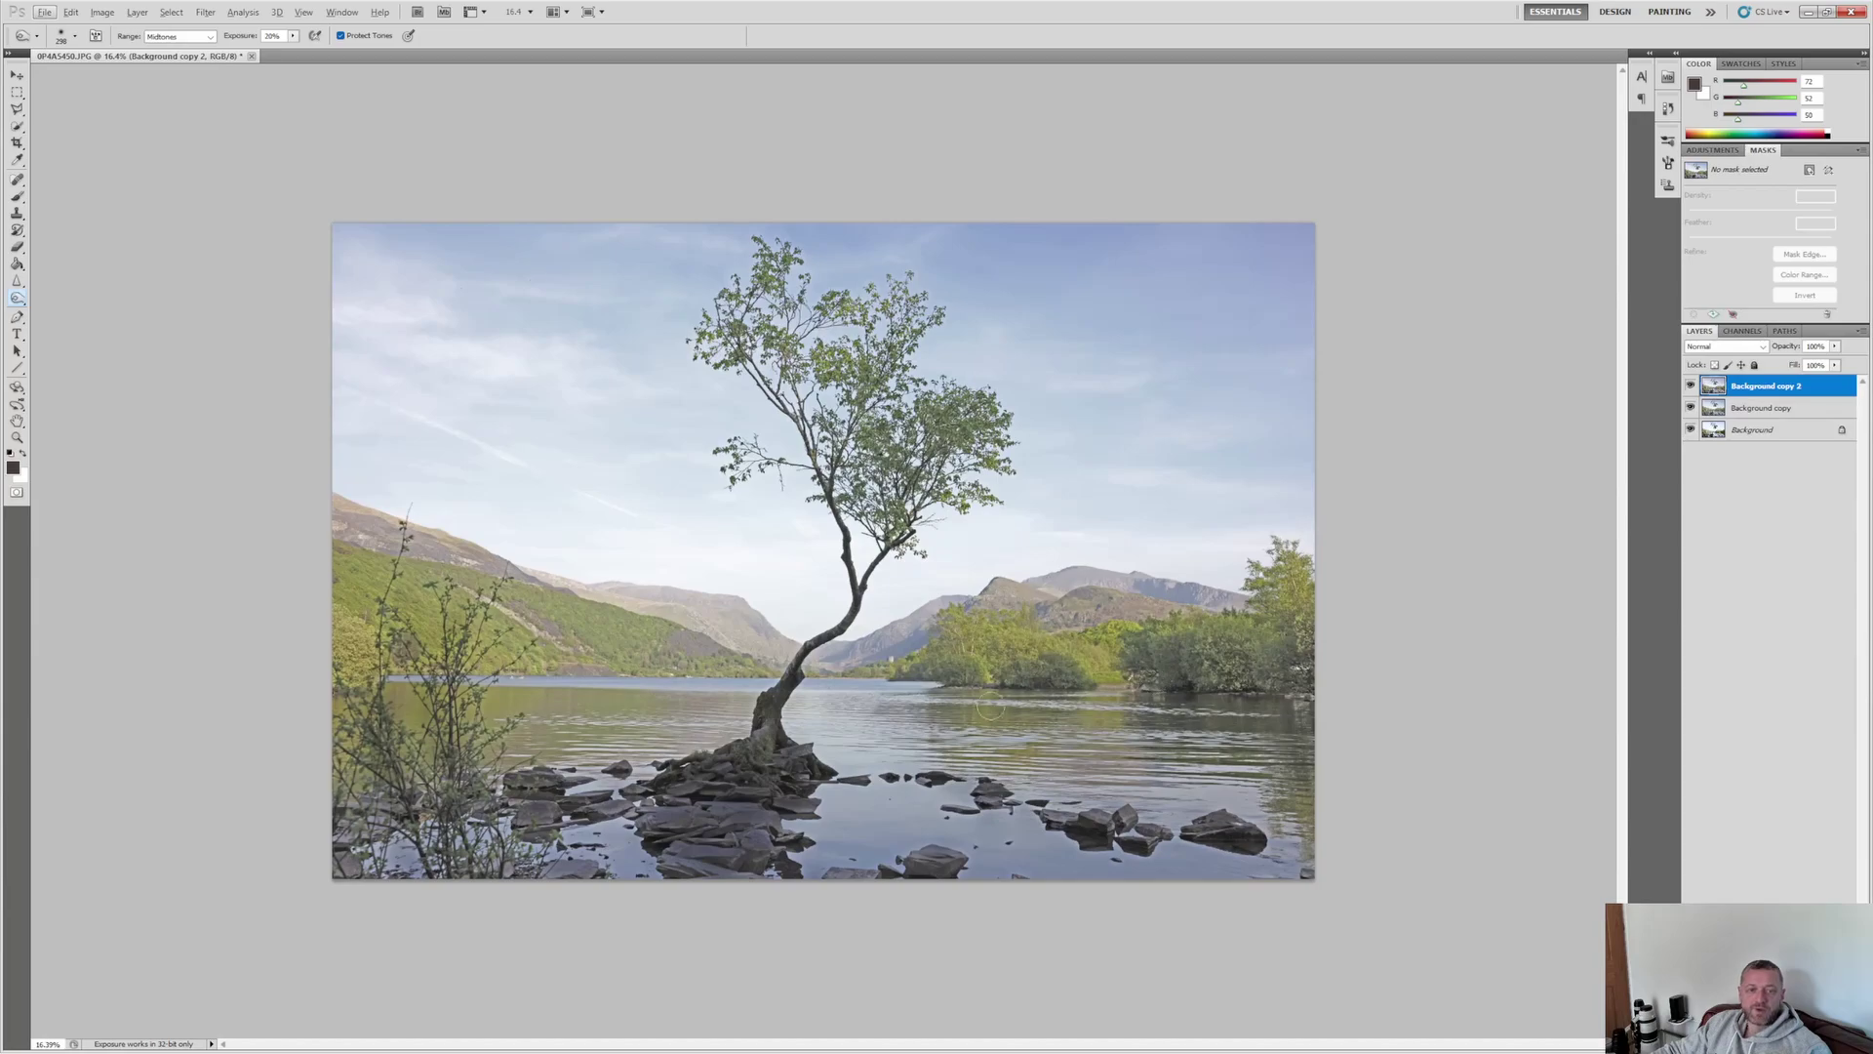
{"action": "scroll", "coordinate": [946, 655], "scroll_direction": "up", "scroll_amount": 5}
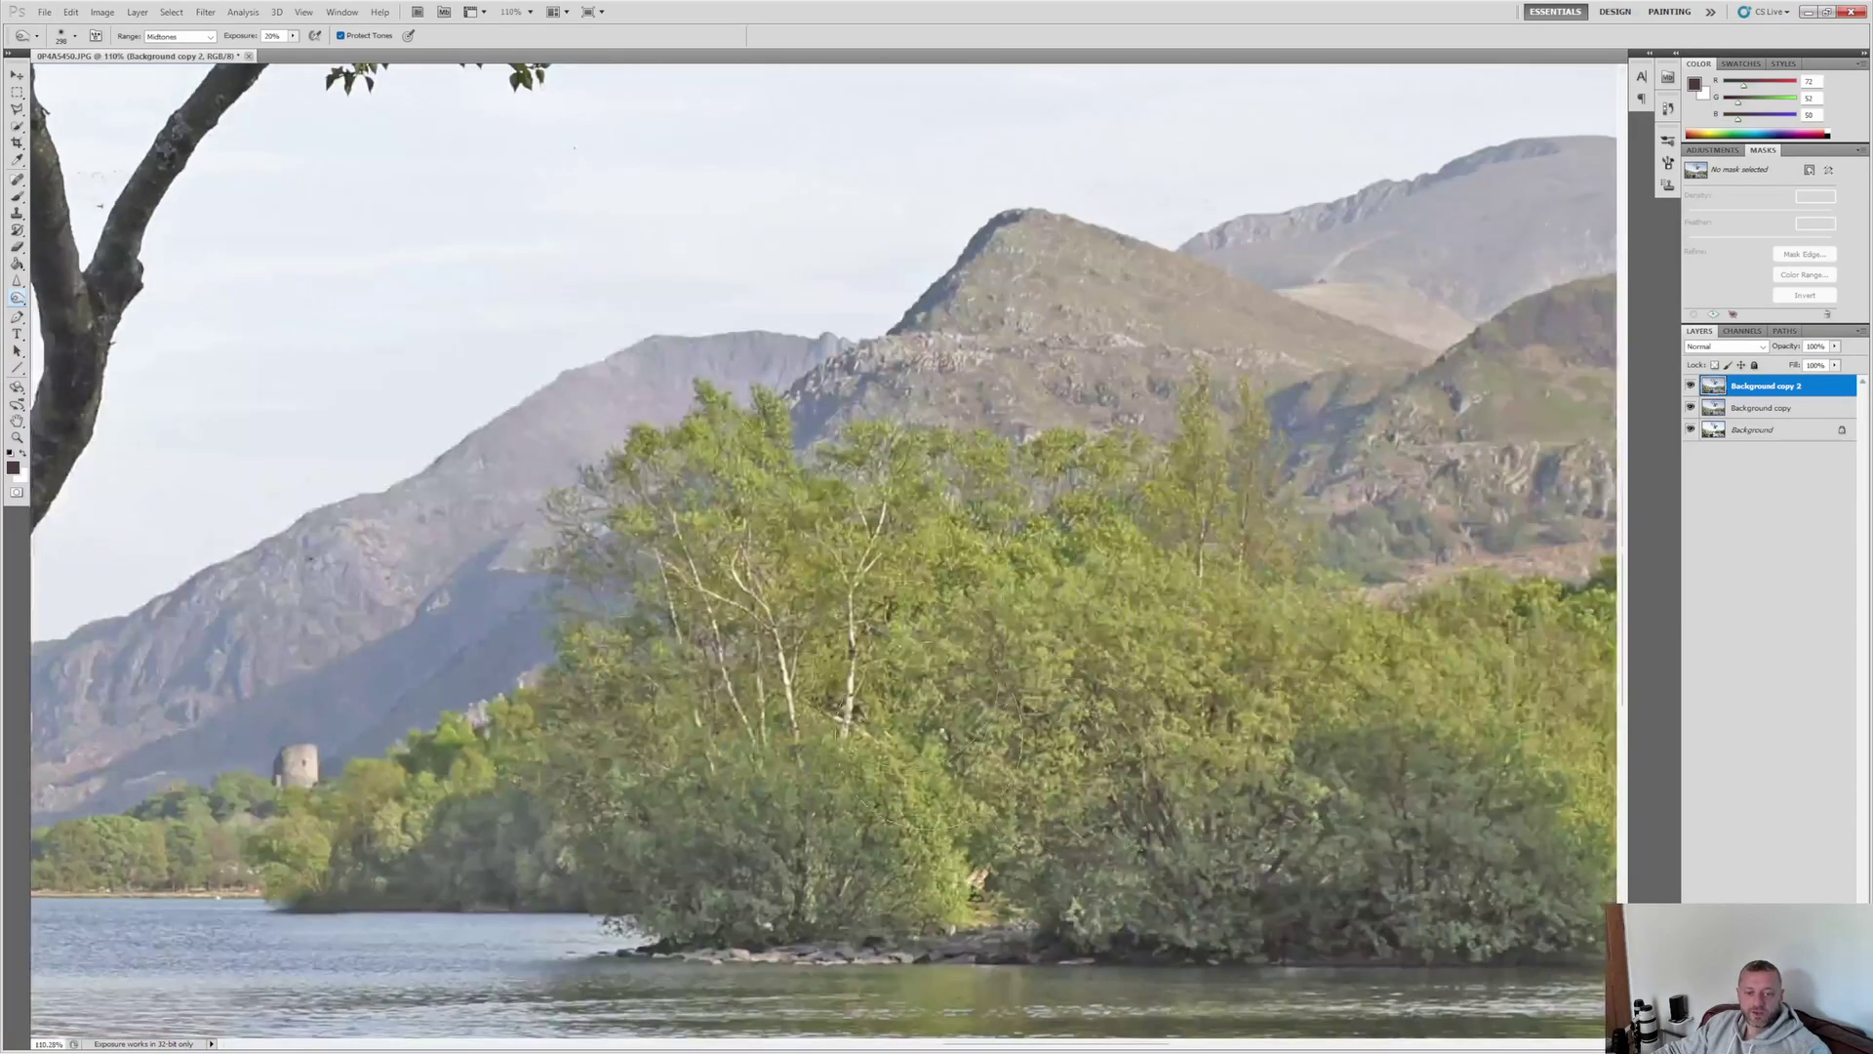
{"action": "scroll", "coordinate": [1119, 794], "scroll_direction": "down", "scroll_amount": 4}
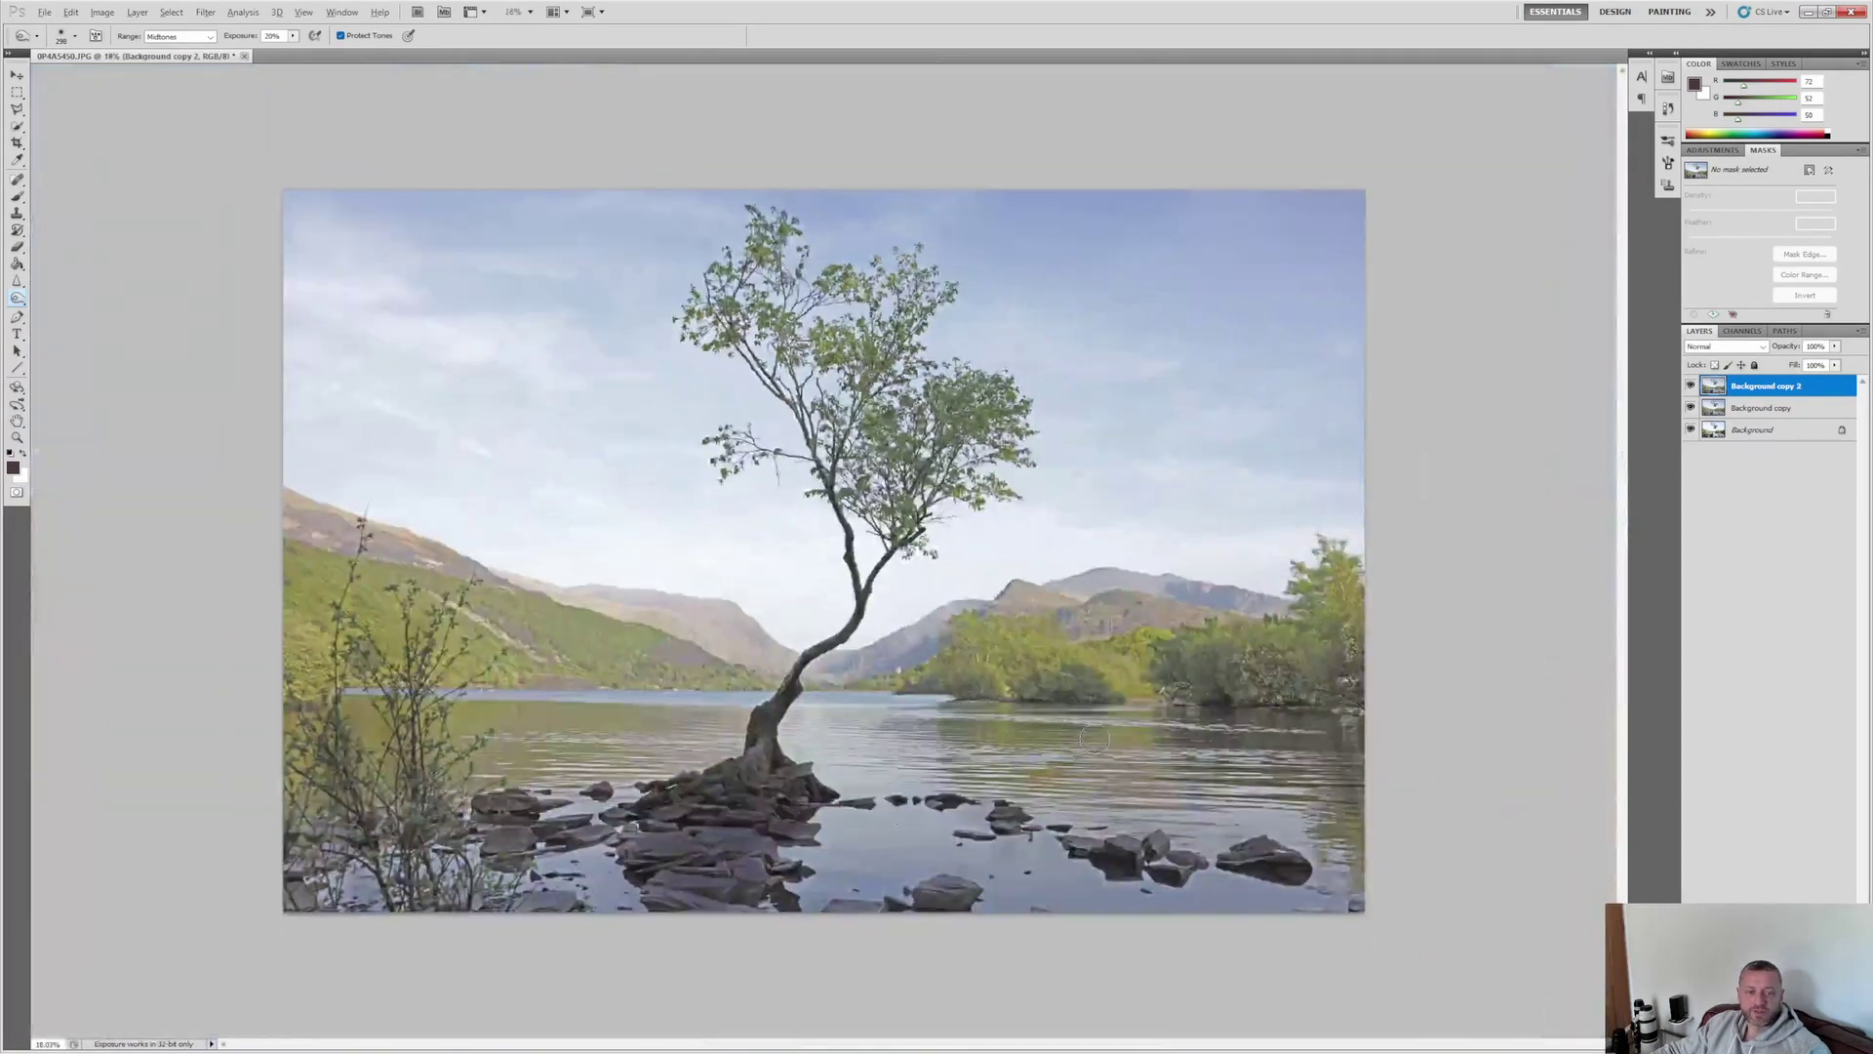
{"action": "key", "text": "alt"}
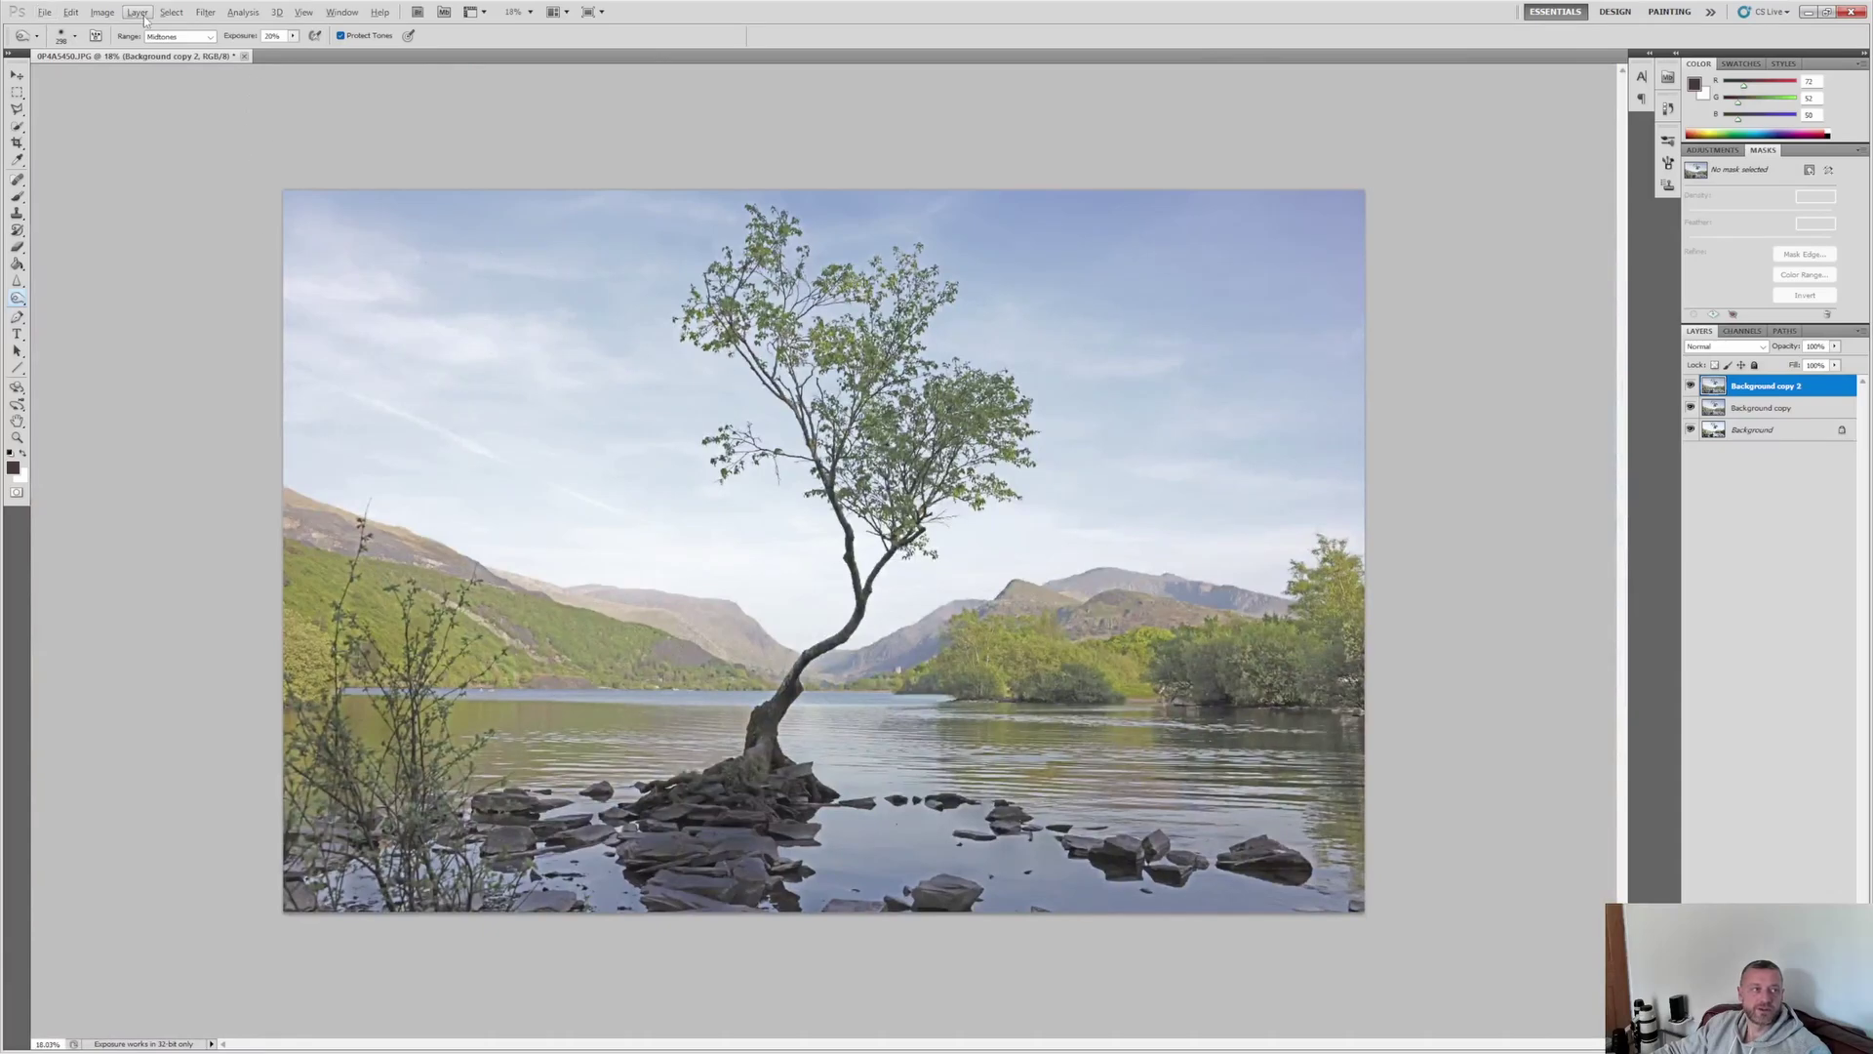
{"action": "left_click", "coordinate": [103, 13]}
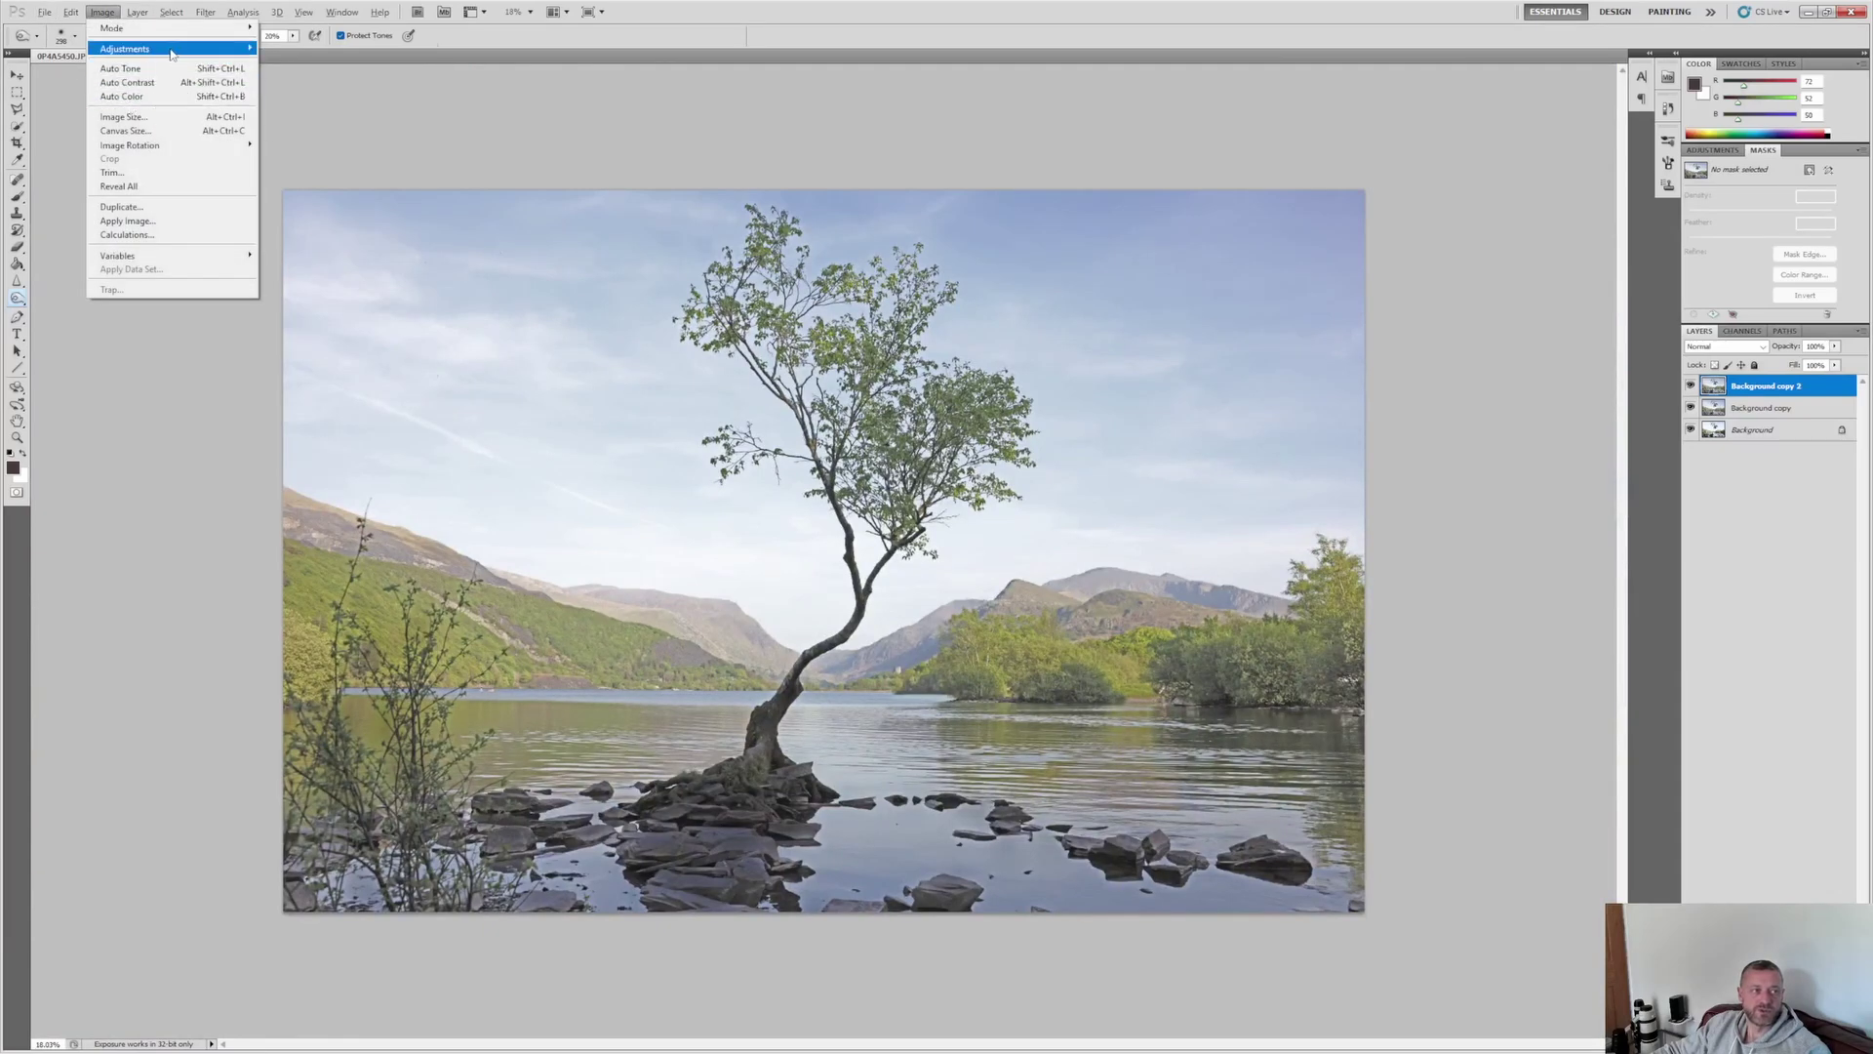
- Open Selective Color and reduce the cyan in the Reds
{"action": "mouse_move", "coordinate": [166, 48]}
{"action": "left_click", "coordinate": [364, 257]}
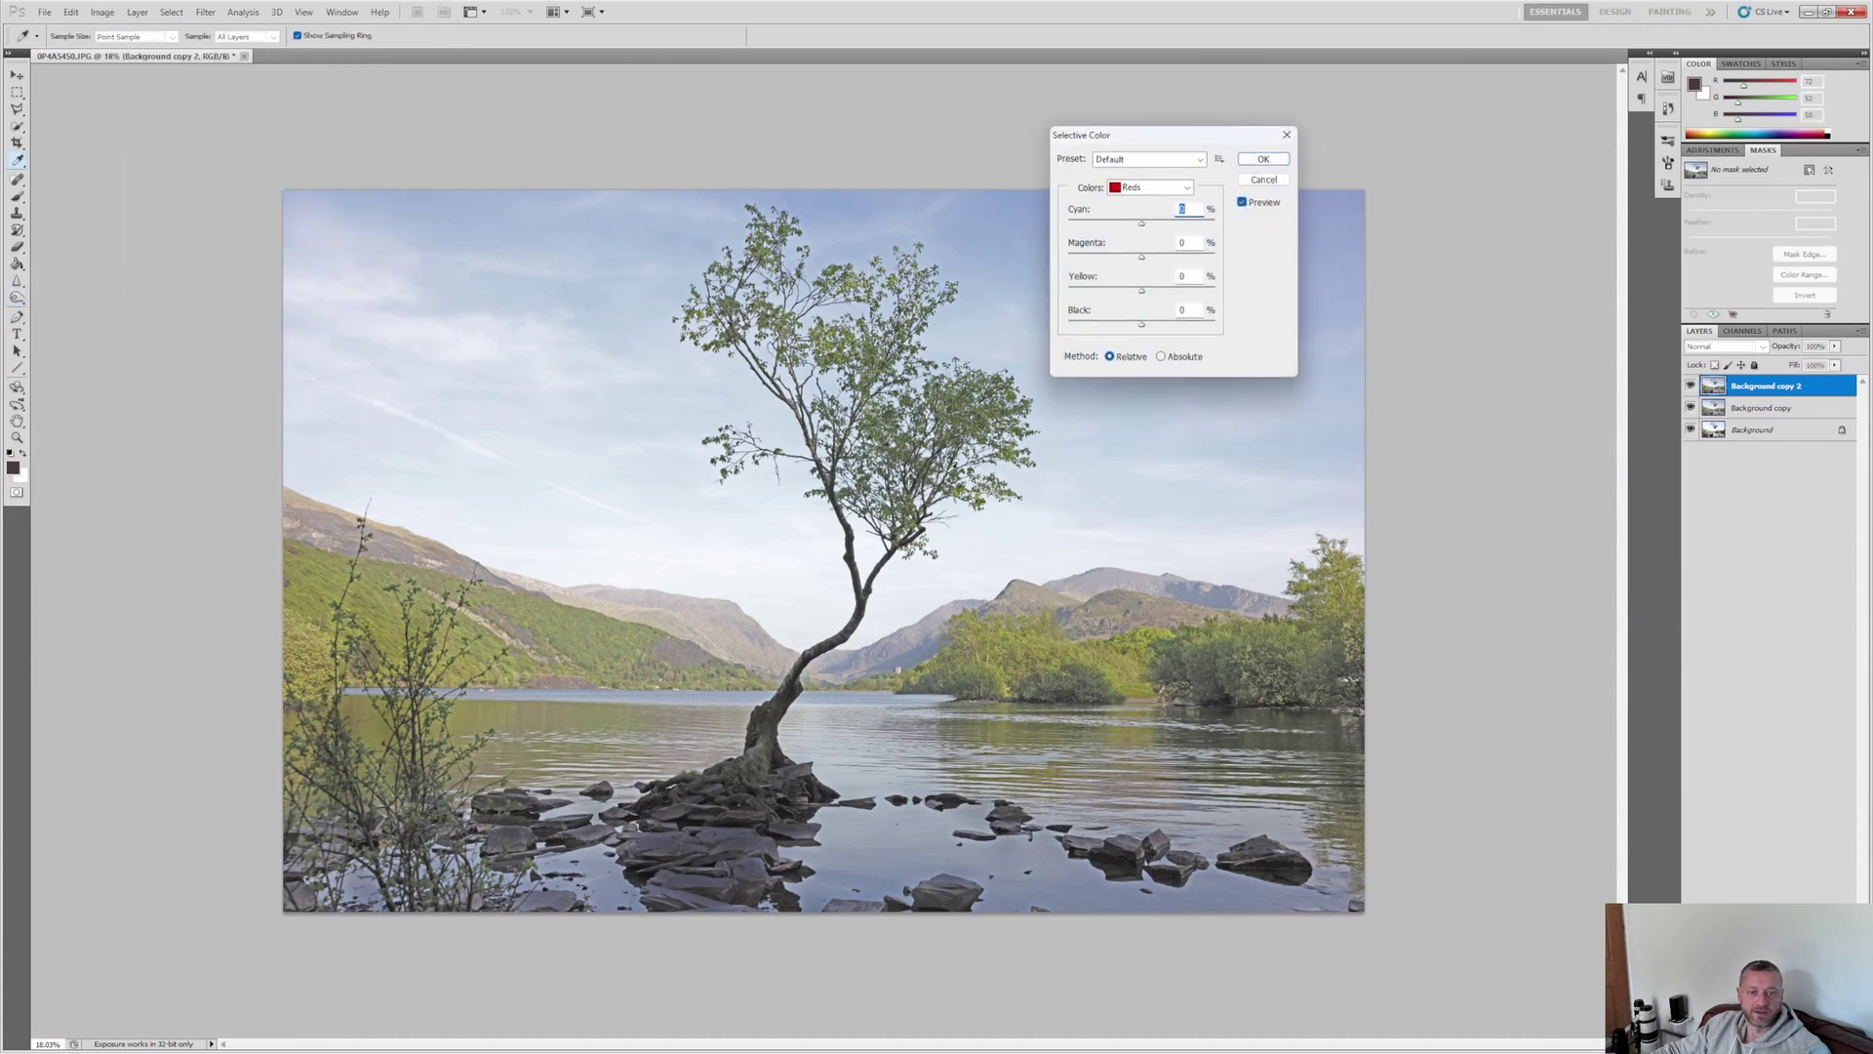
{"action": "left_click_drag", "start_coordinate": [1186, 136], "coordinate": [1402, 210]}
{"action": "left_click_drag", "start_coordinate": [1354, 303], "coordinate": [1349, 408]}
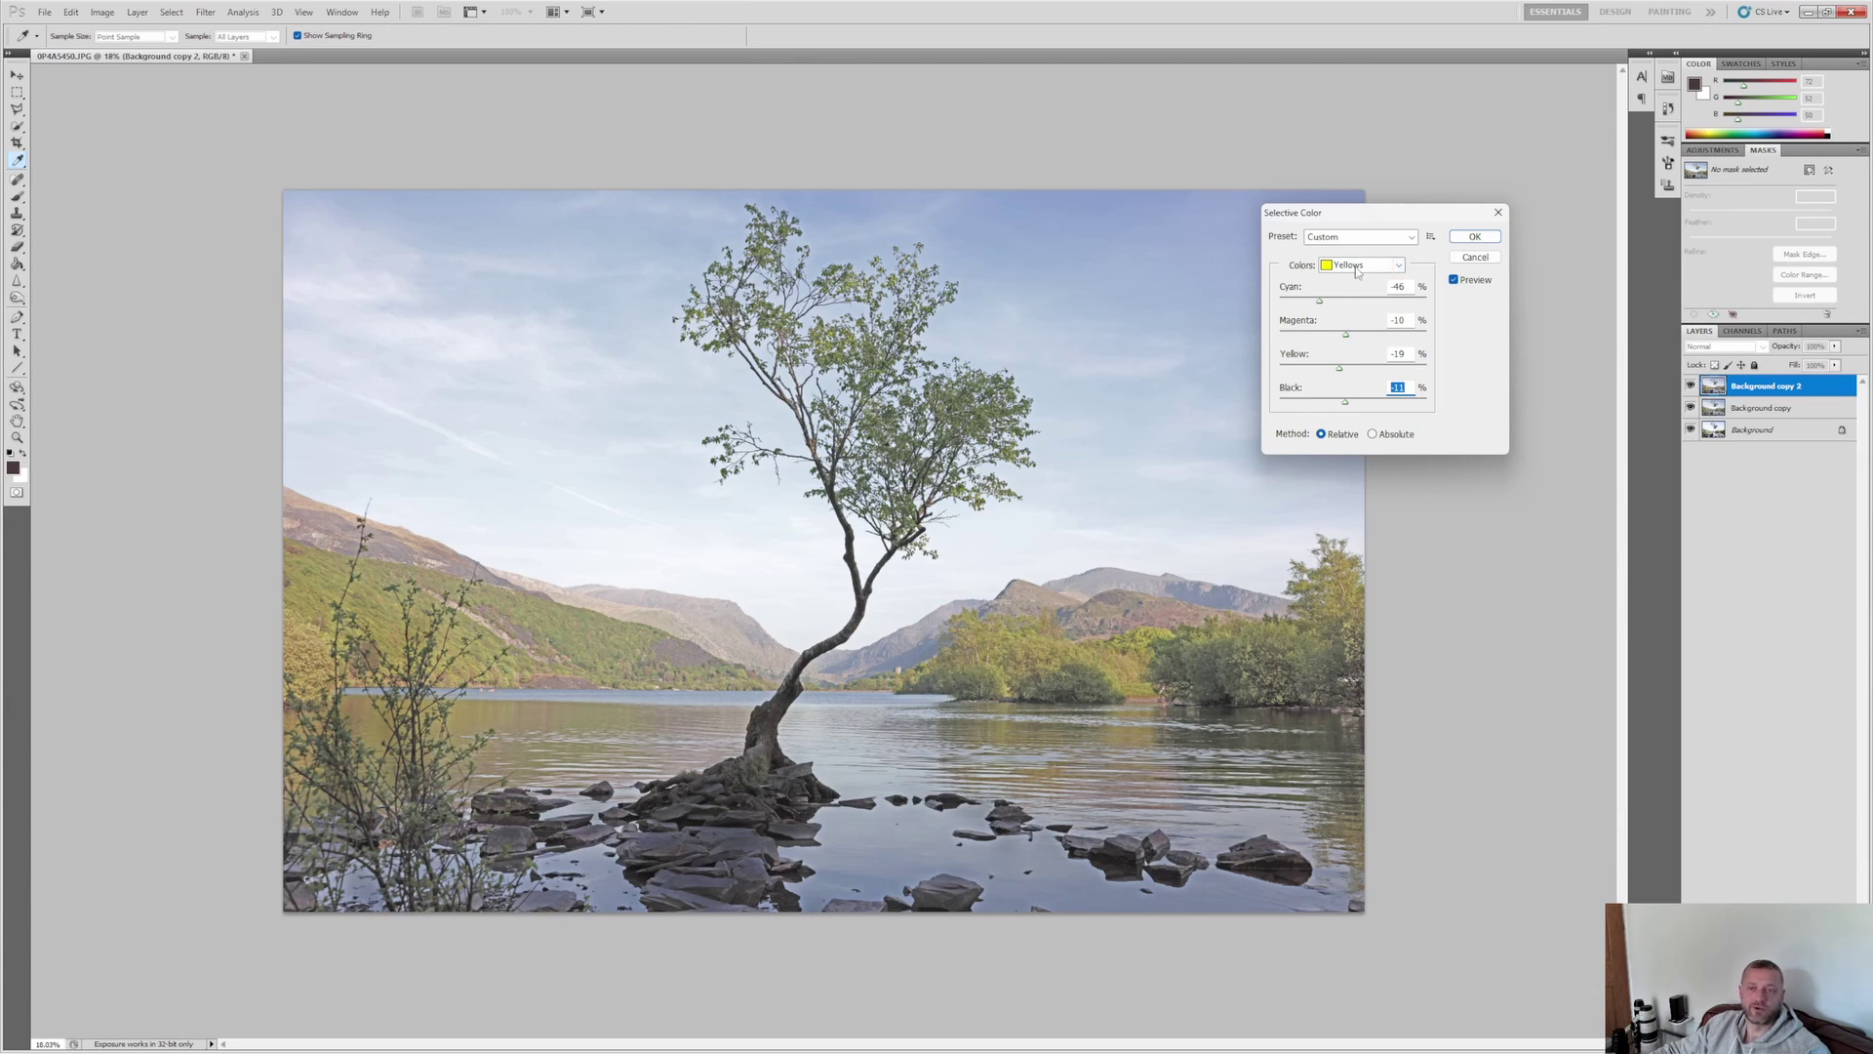
- Set Greens Black to +100, and Cyans Black to -100 with Cyan +51
{"action": "left_click", "coordinate": [1356, 268]}
{"action": "left_click", "coordinate": [1359, 278]}
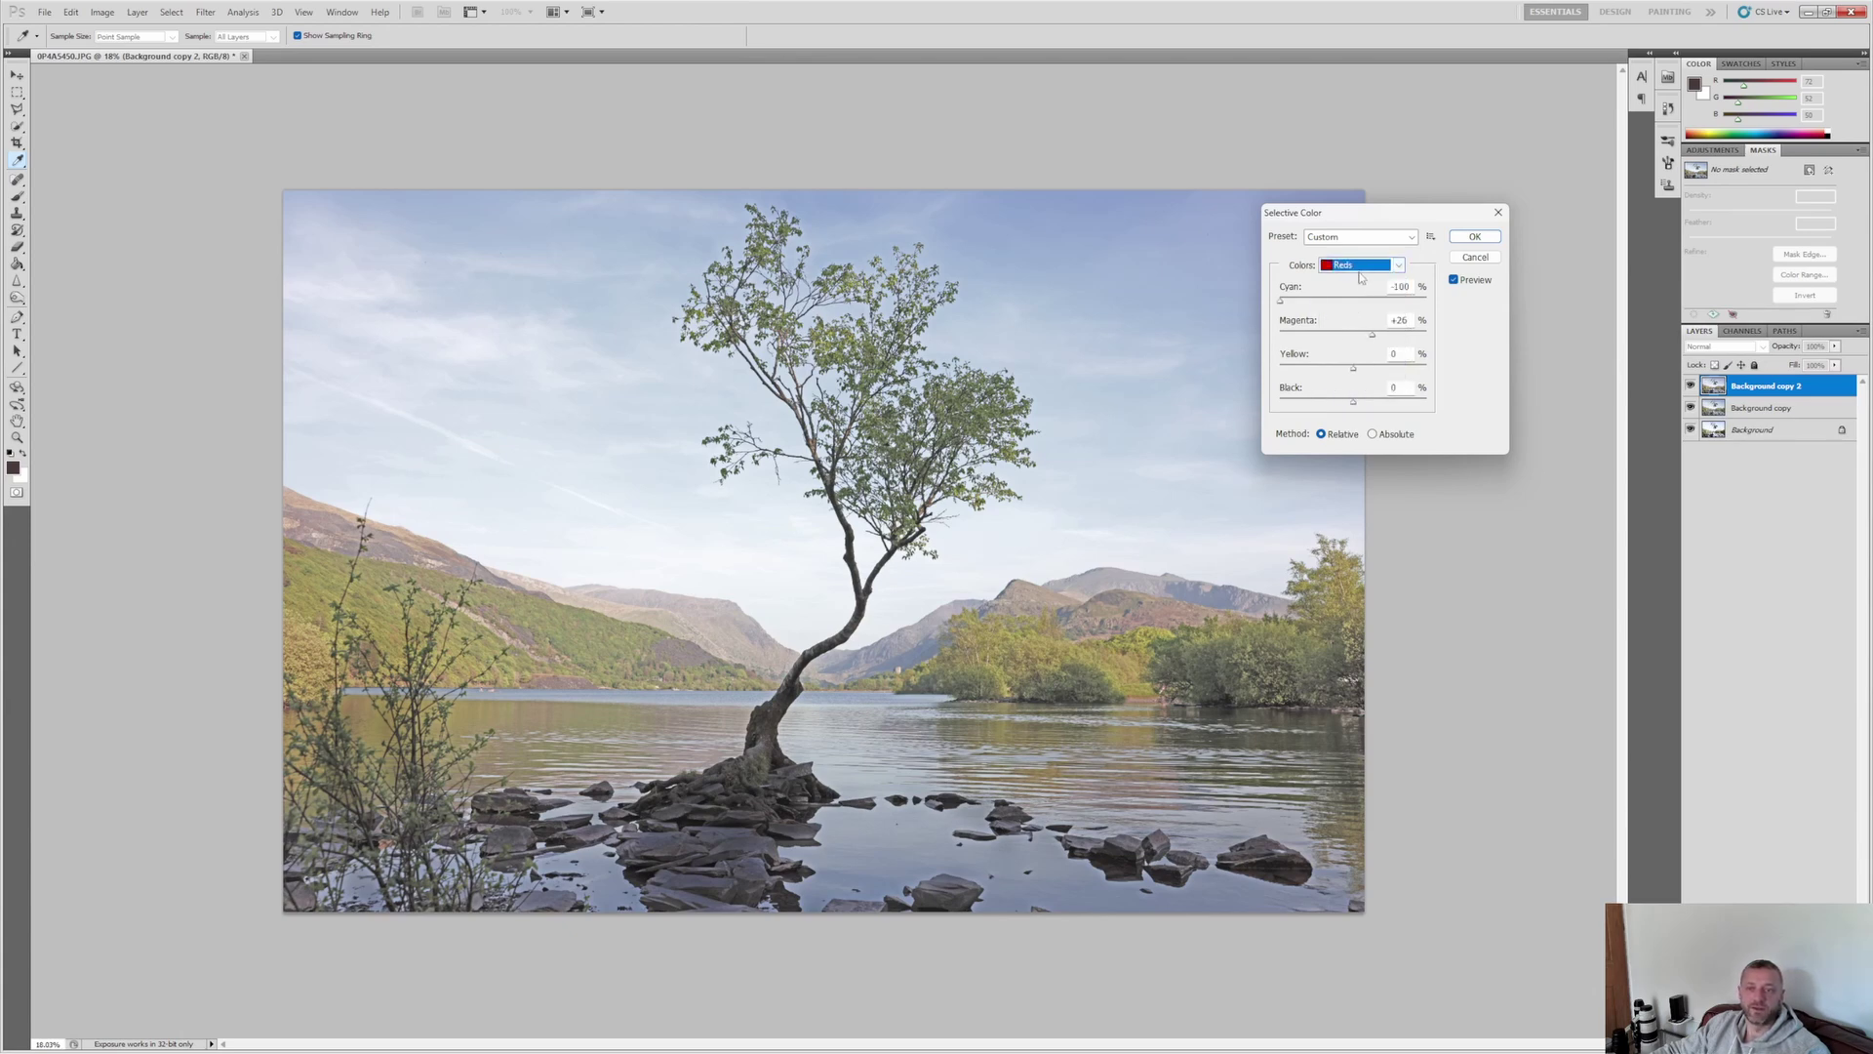
{"action": "left_click", "coordinate": [1354, 265]}
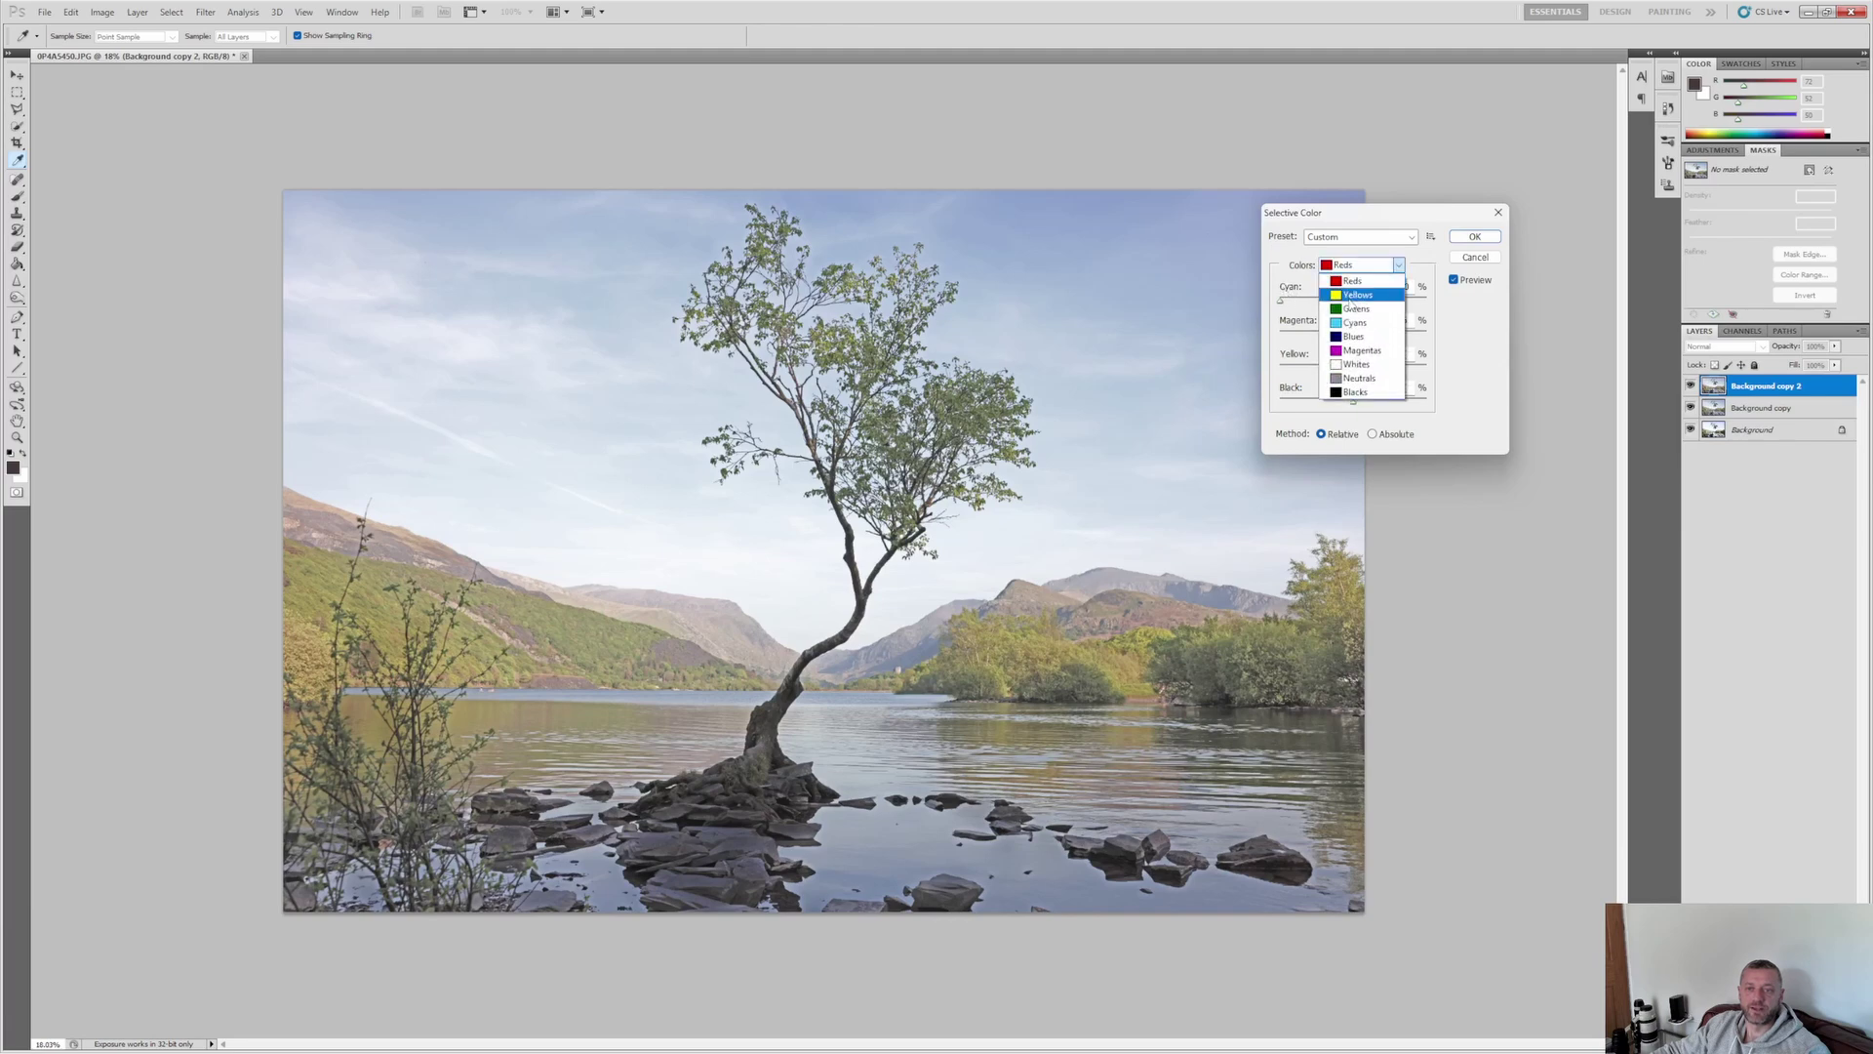
{"action": "left_click", "coordinate": [1355, 293]}
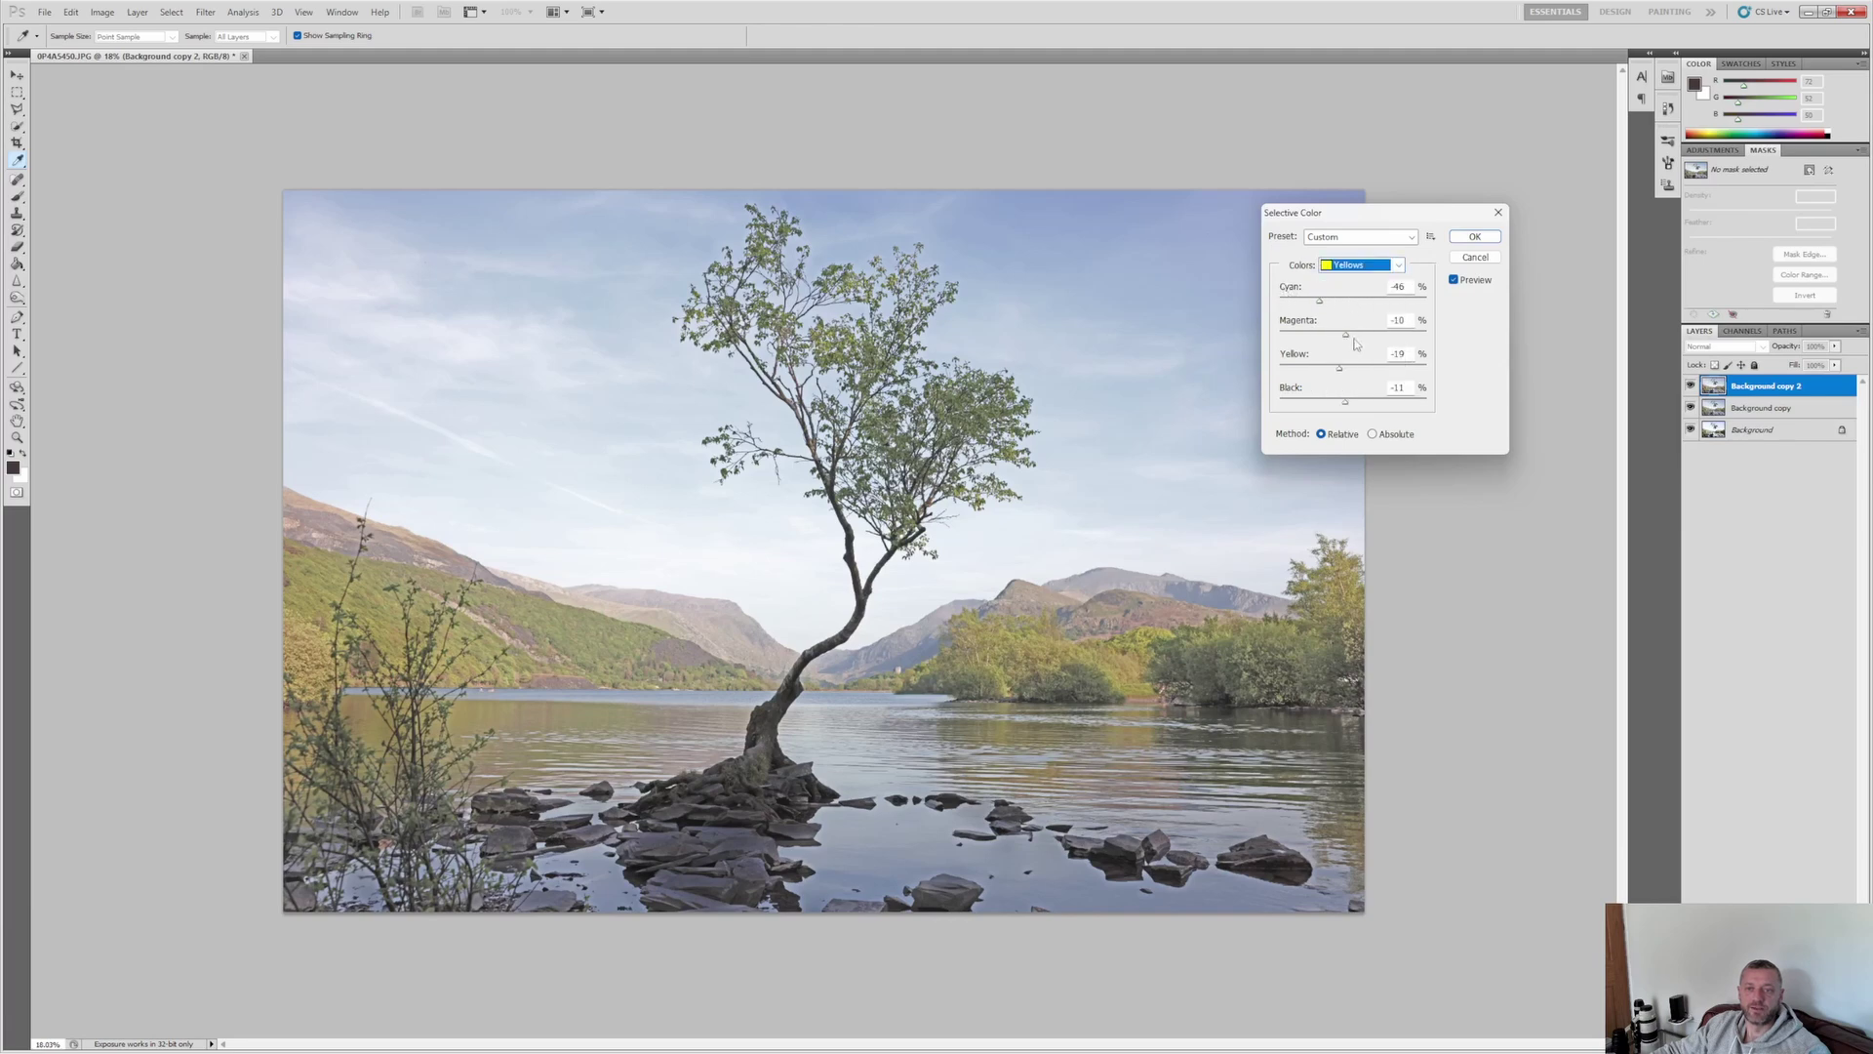
{"action": "left_click", "coordinate": [1357, 266]}
{"action": "left_click", "coordinate": [1357, 310]}
{"action": "left_click_drag", "start_coordinate": [1353, 401], "coordinate": [1471, 424]}
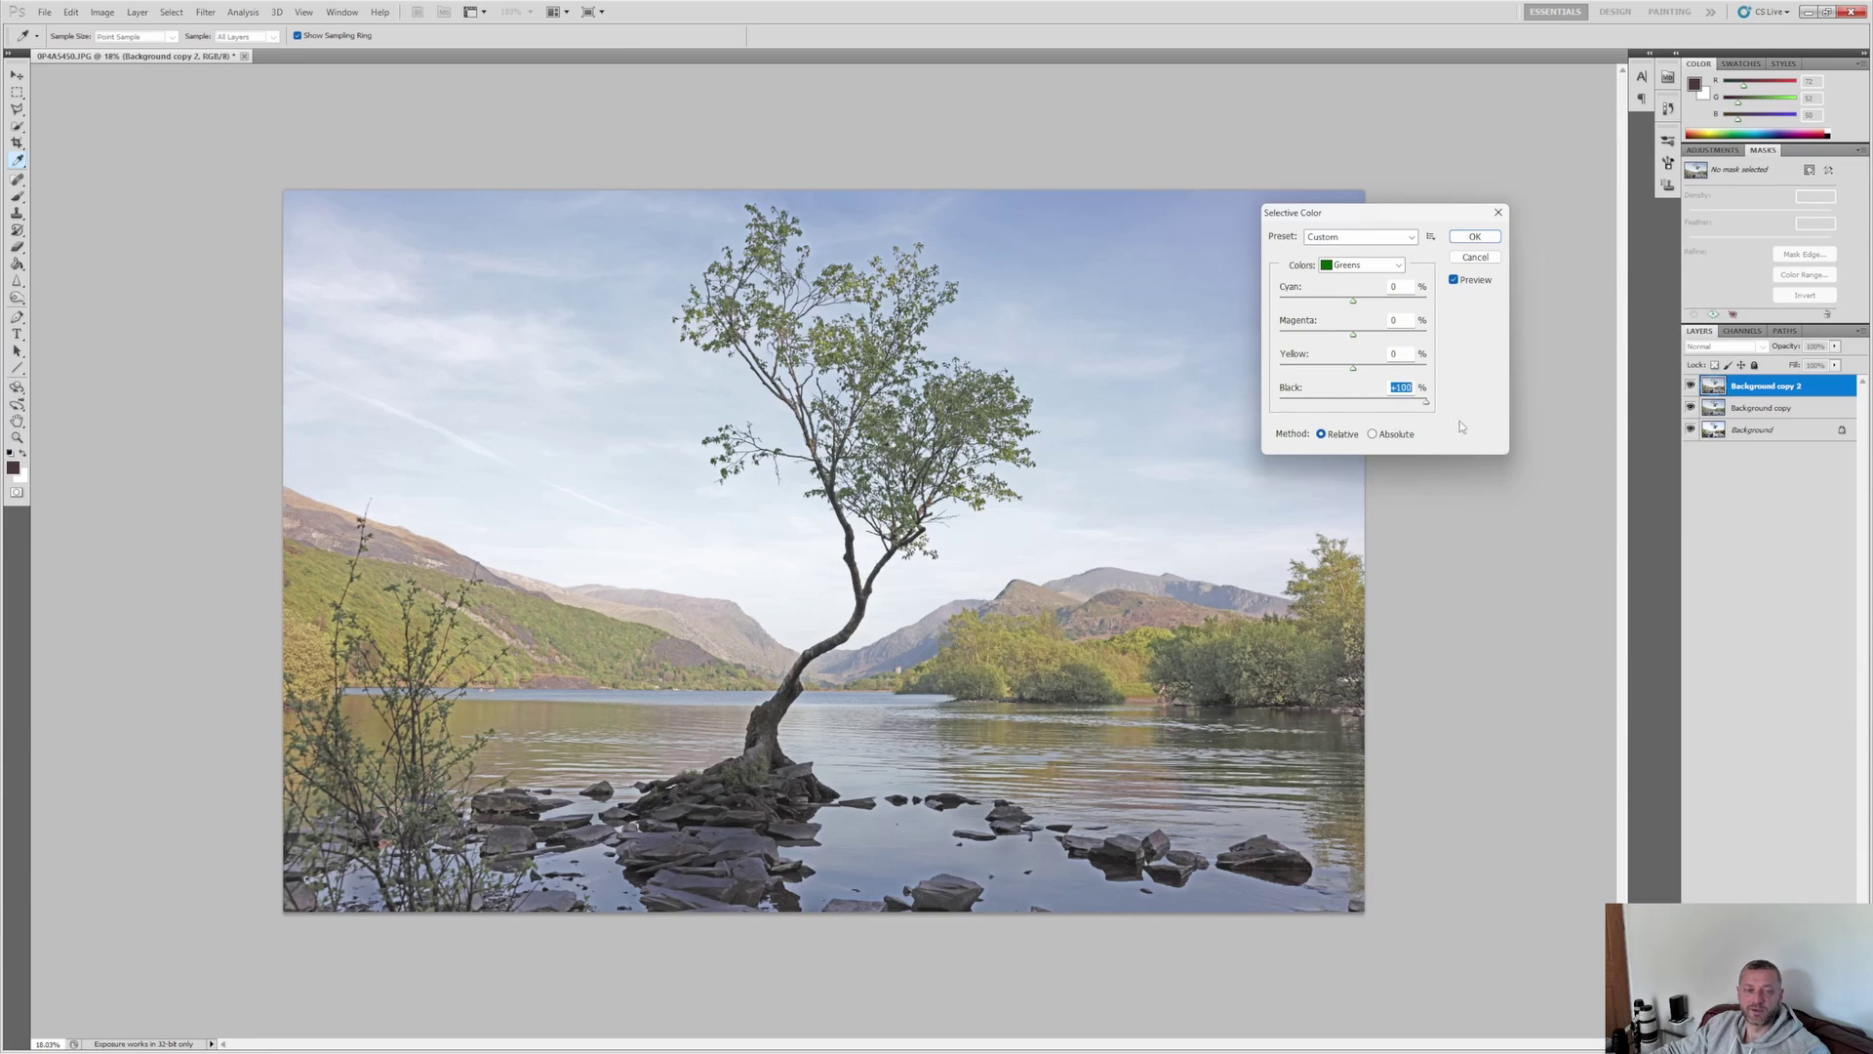
{"action": "left_click", "coordinate": [1385, 264]}
{"action": "left_click", "coordinate": [1357, 326]}
{"action": "left_click_drag", "start_coordinate": [1355, 401], "coordinate": [1449, 440]}
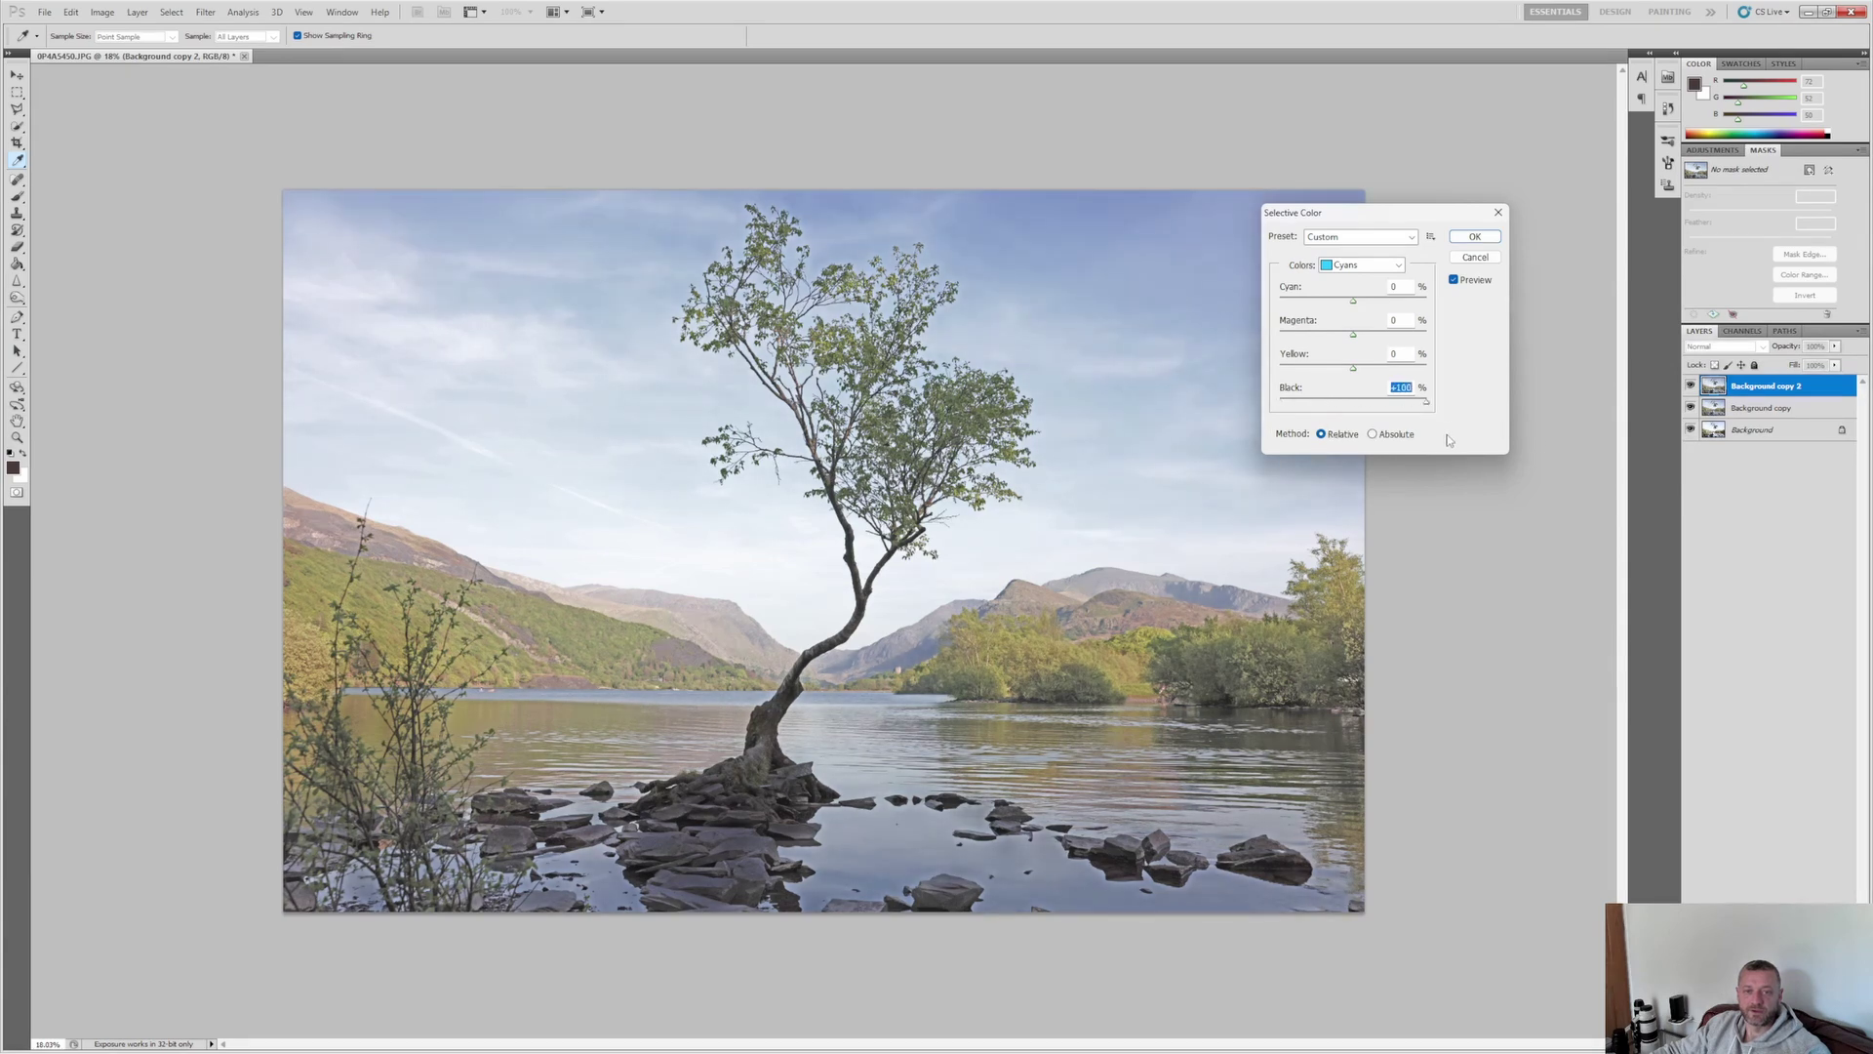
{"action": "left_click_drag", "start_coordinate": [1353, 300], "coordinate": [1341, 381]}
- Switch to the Neutrals range and apply the Selective Color correction
{"action": "key", "text": "shift+Tab"}
{"action": "key", "text": "shift+Tab"}
{"action": "key", "text": "shift+Tab"}
{"action": "key", "text": "Down"}
{"action": "key", "text": "Down"}
{"action": "key", "text": "Down"}
{"action": "key", "text": "Down"}
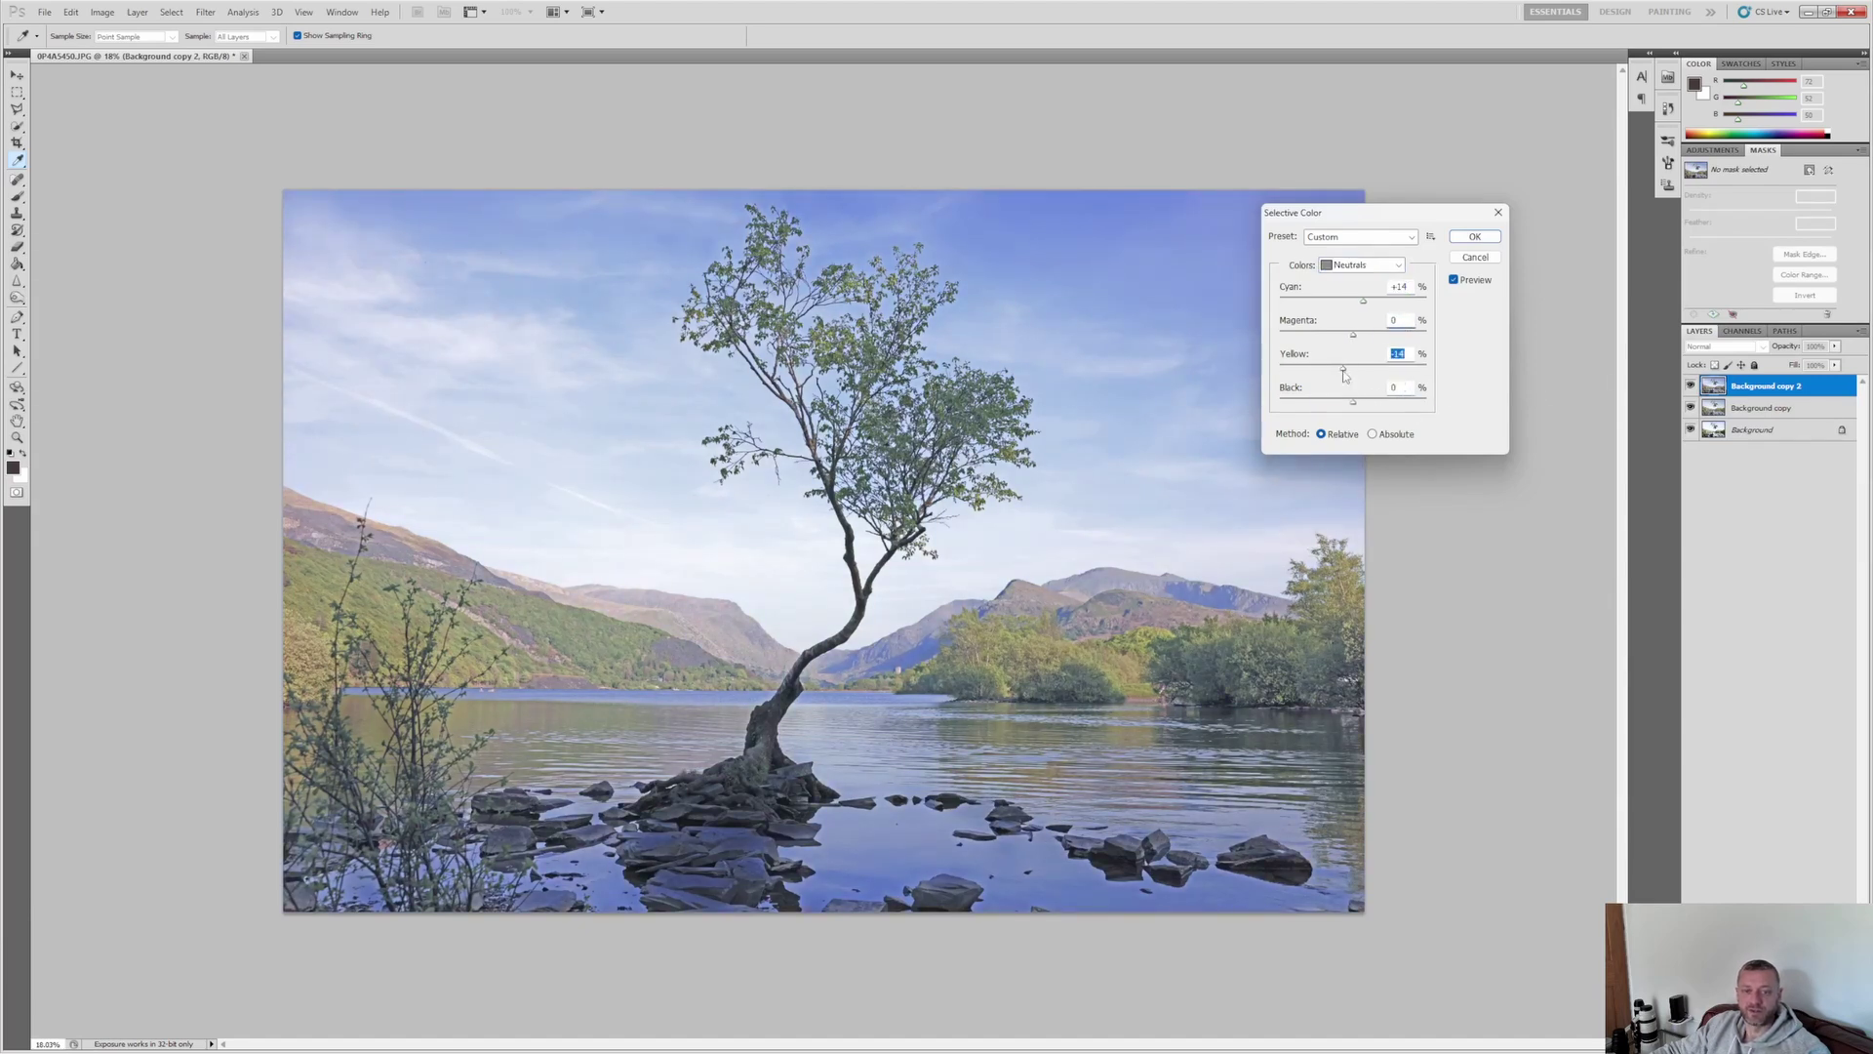
{"action": "key", "text": "Return"}
{"action": "key", "text": "o"}
{"action": "left_click", "coordinate": [1691, 385]}
- Toggle Background copy 2's visibility to compare with and without the correction
{"action": "left_click", "coordinate": [1690, 384]}
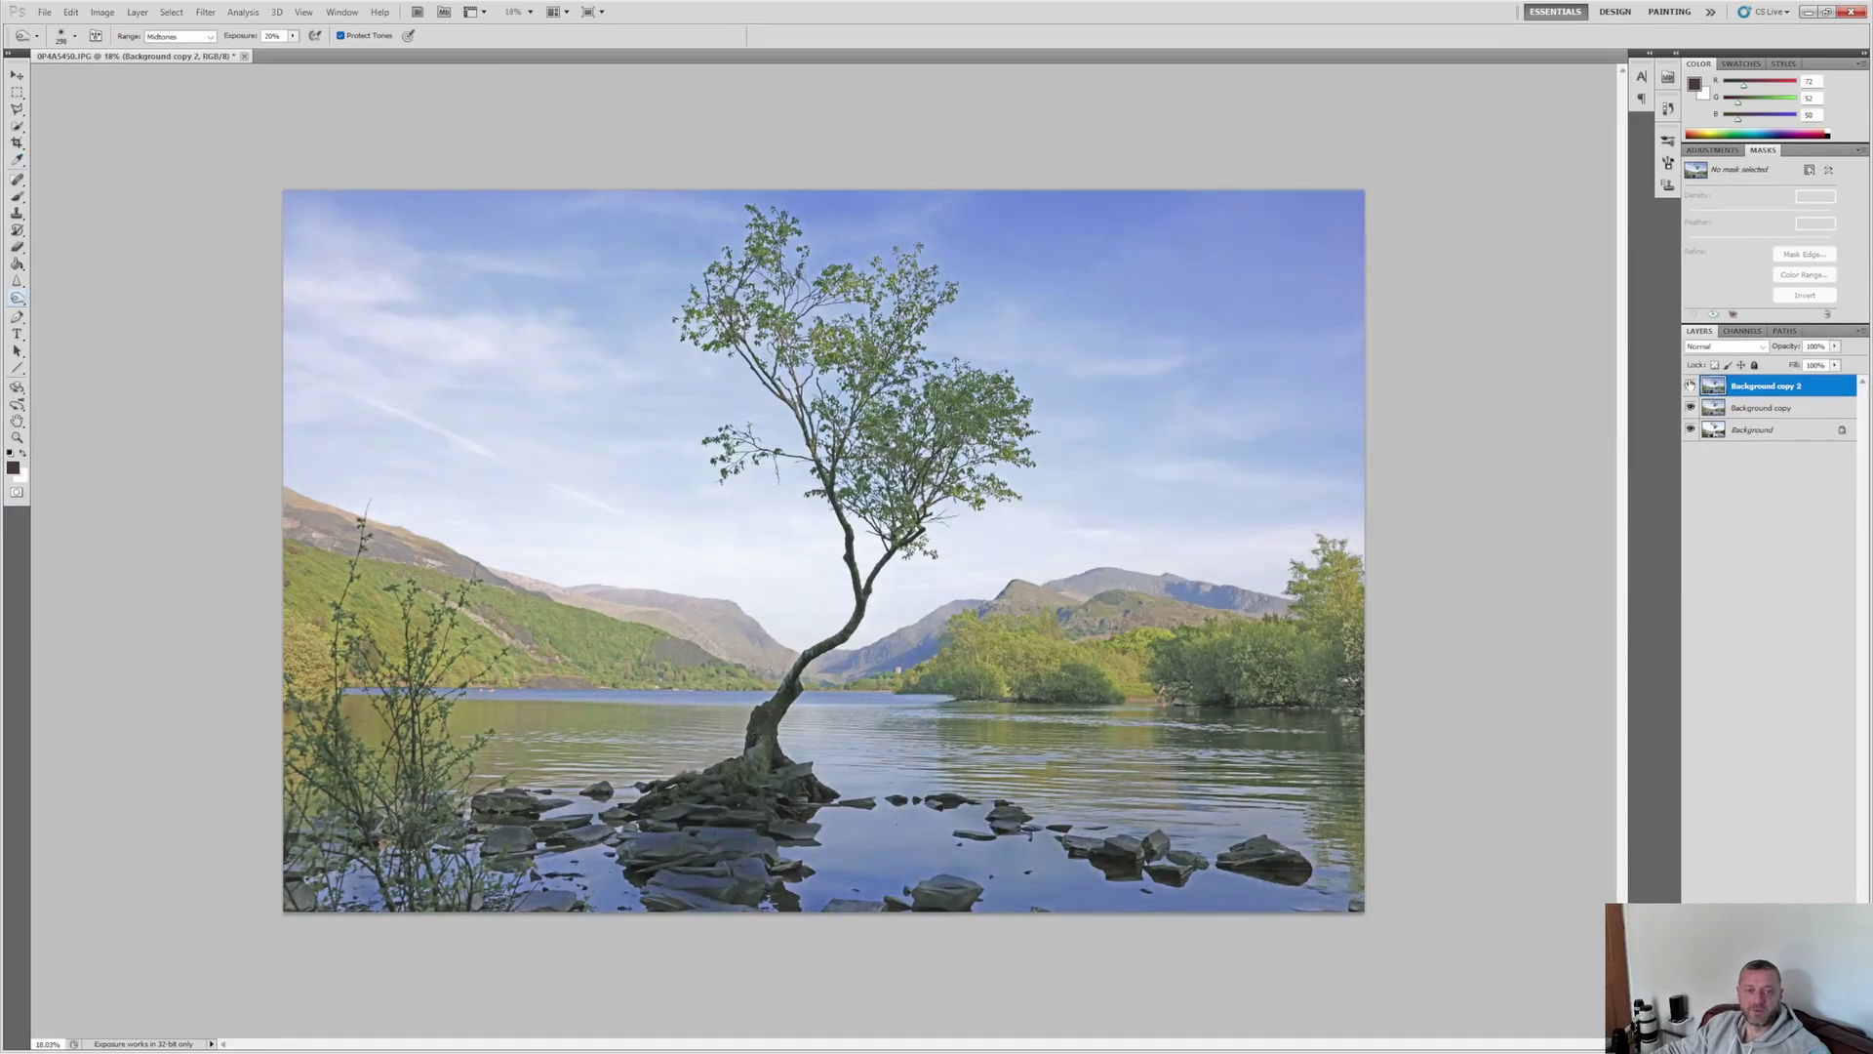
{"action": "left_click", "coordinate": [1691, 385]}
{"action": "left_click", "coordinate": [1690, 384]}
{"action": "left_click", "coordinate": [1690, 384]}
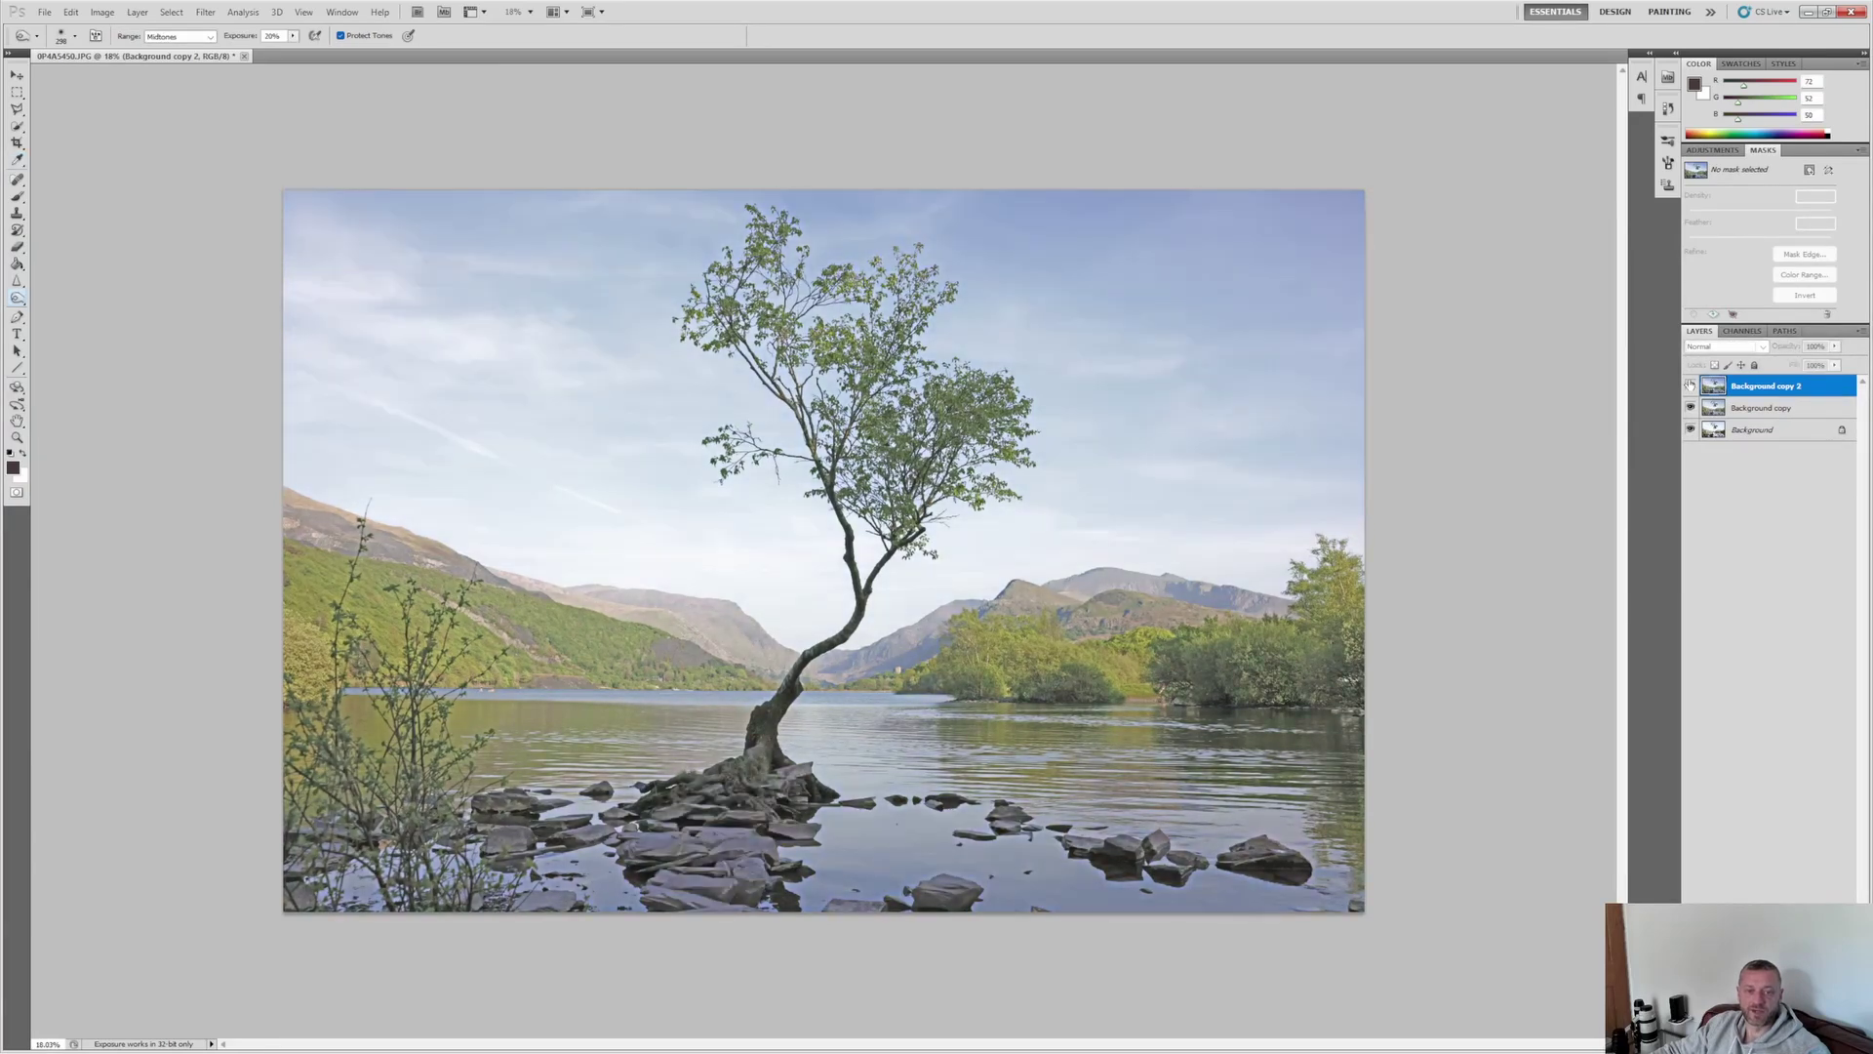
{"action": "left_click", "coordinate": [1691, 384]}
{"action": "left_click", "coordinate": [1691, 385]}
{"action": "left_click", "coordinate": [1691, 385]}
{"action": "left_click", "coordinate": [1691, 384]}
{"action": "left_click", "coordinate": [1691, 385]}
{"action": "left_click", "coordinate": [1691, 385]}
{"action": "left_click", "coordinate": [1690, 384]}
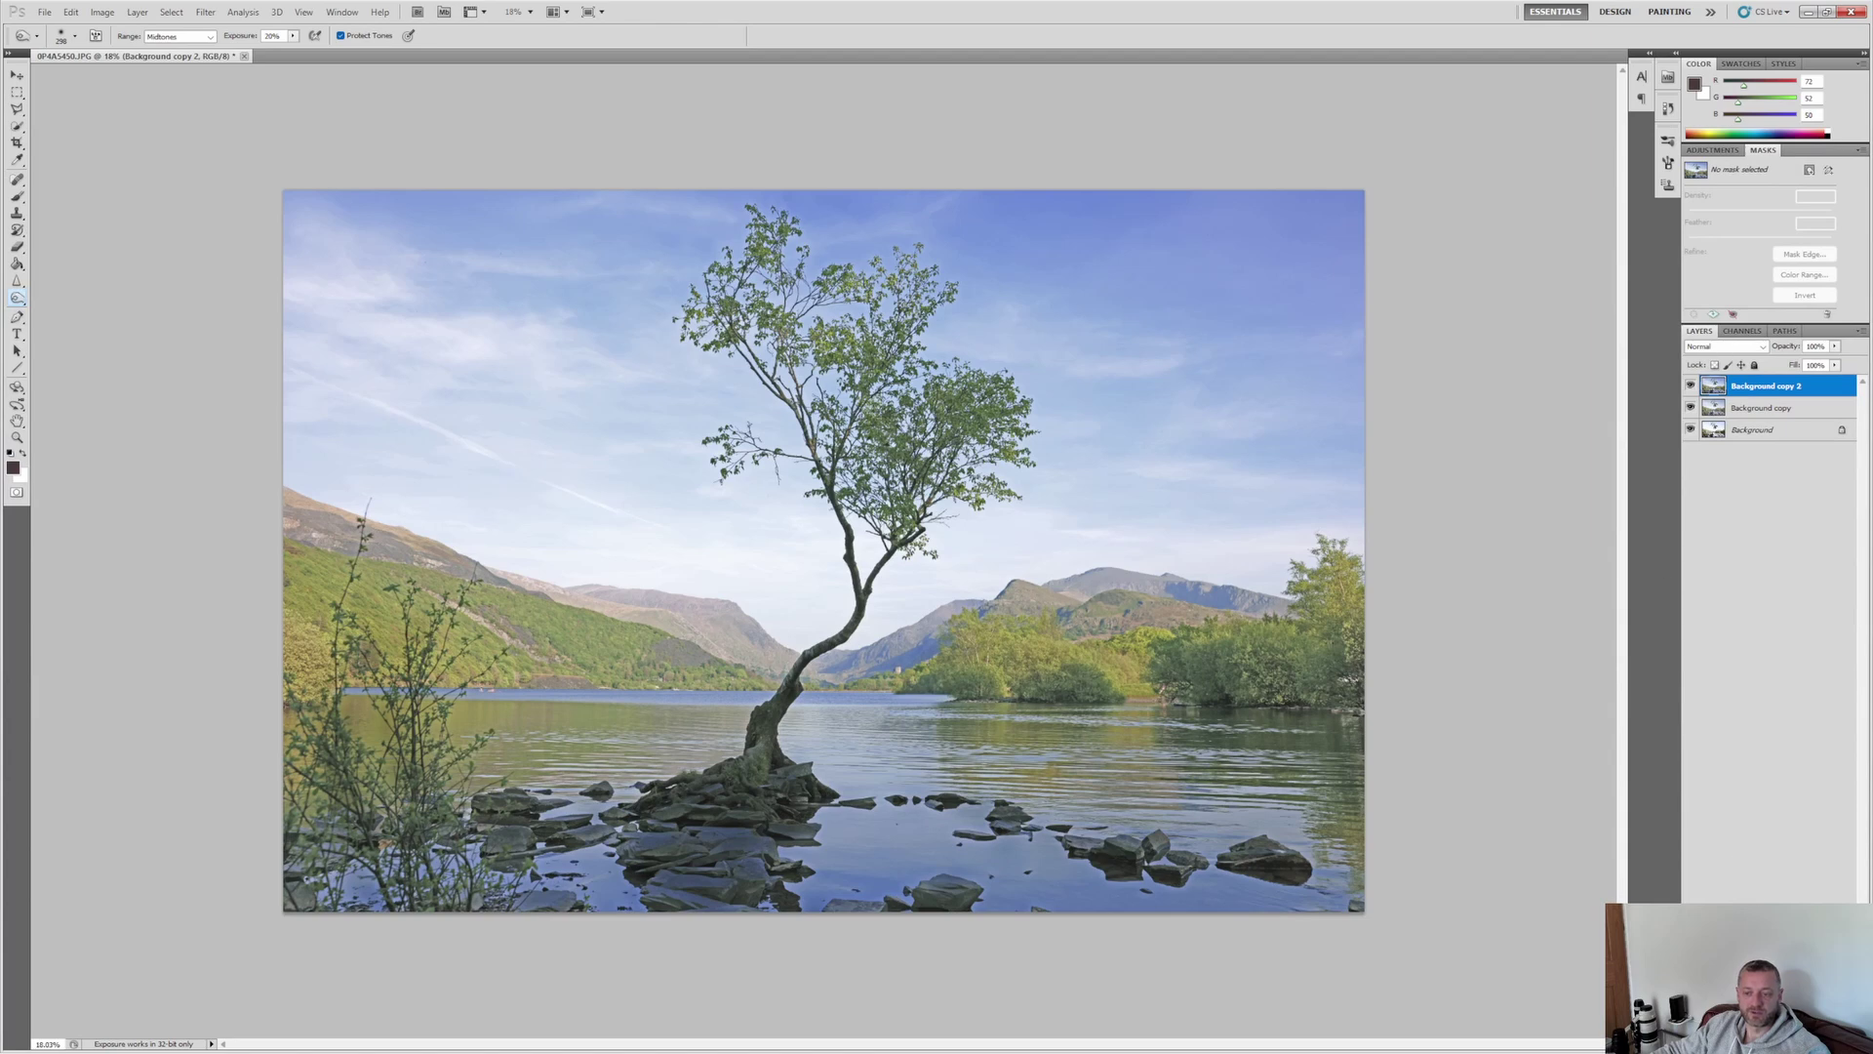
- Add a layer mask and paint black over the rocks at the tree base
{"action": "left_click", "coordinate": [1756, 1036]}
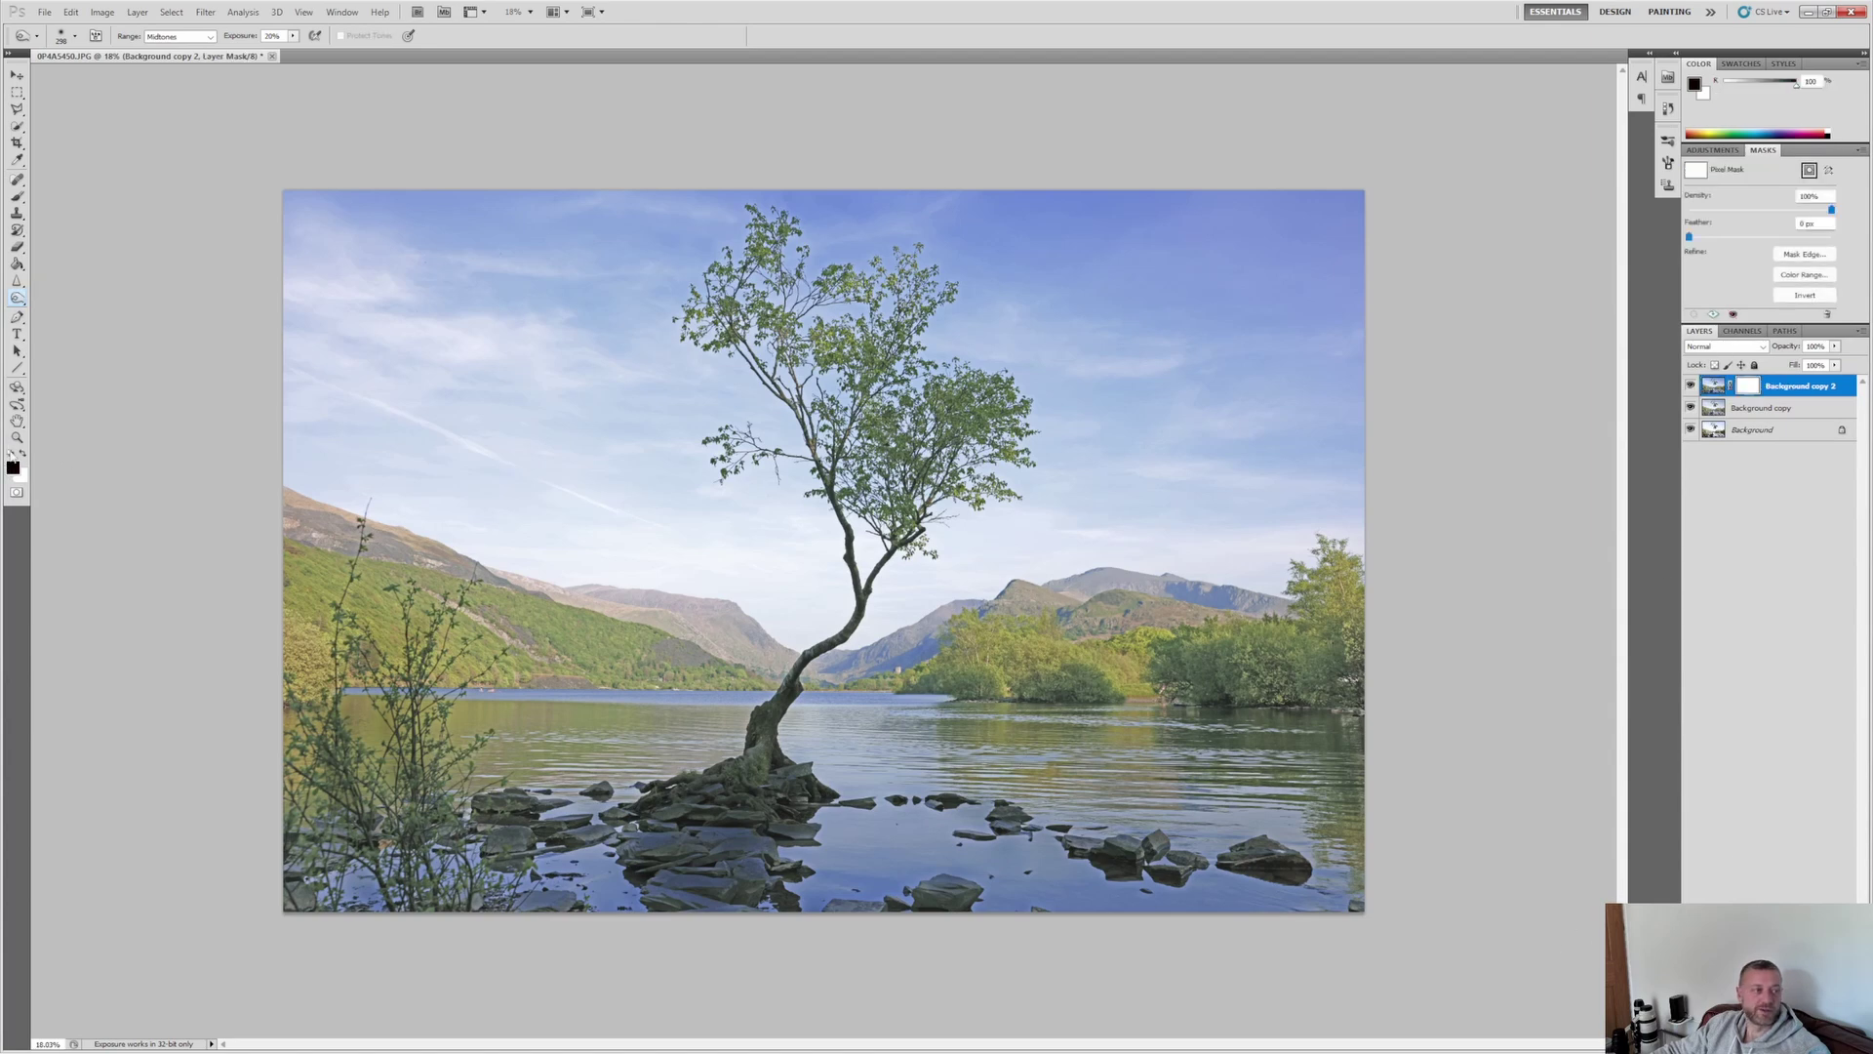
{"action": "left_click", "coordinate": [17, 196]}
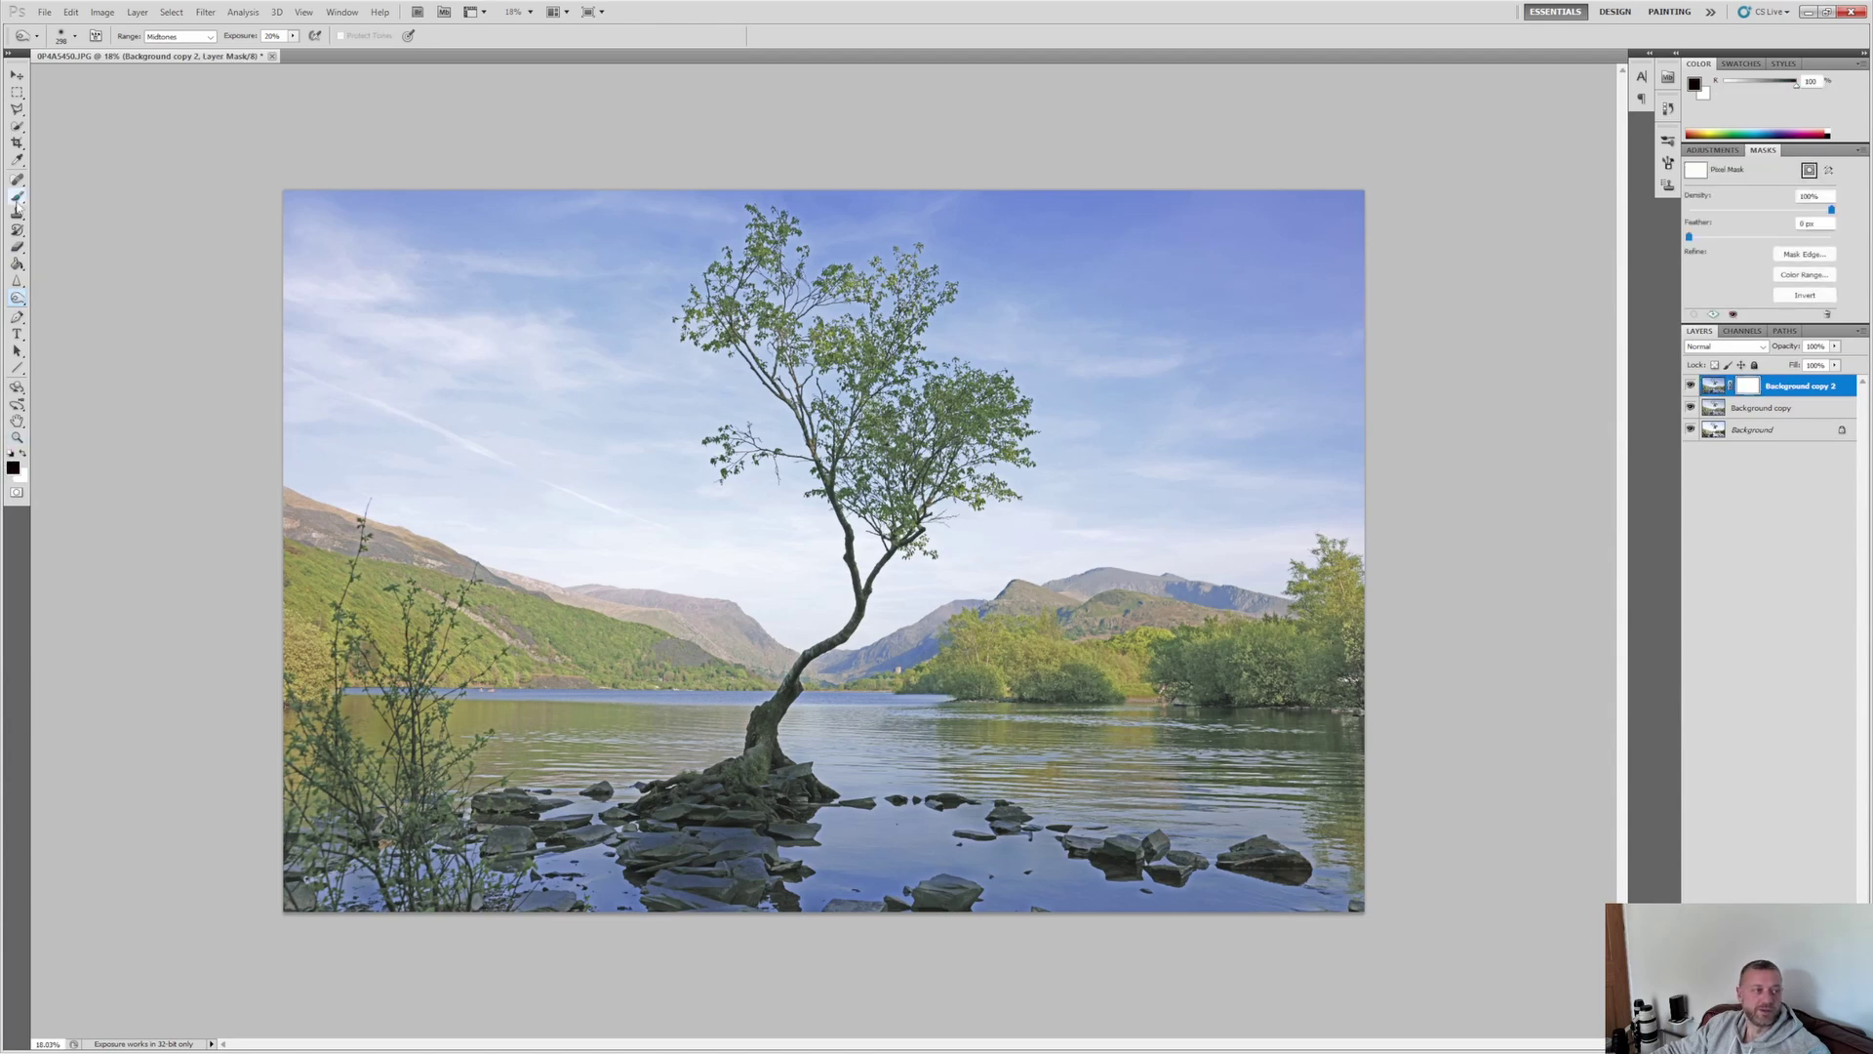
{"action": "left_click", "coordinate": [14, 468]}
{"action": "key", "text": "Escape"}
{"action": "left_click", "coordinate": [24, 454]}
{"action": "left_click", "coordinate": [24, 455]}
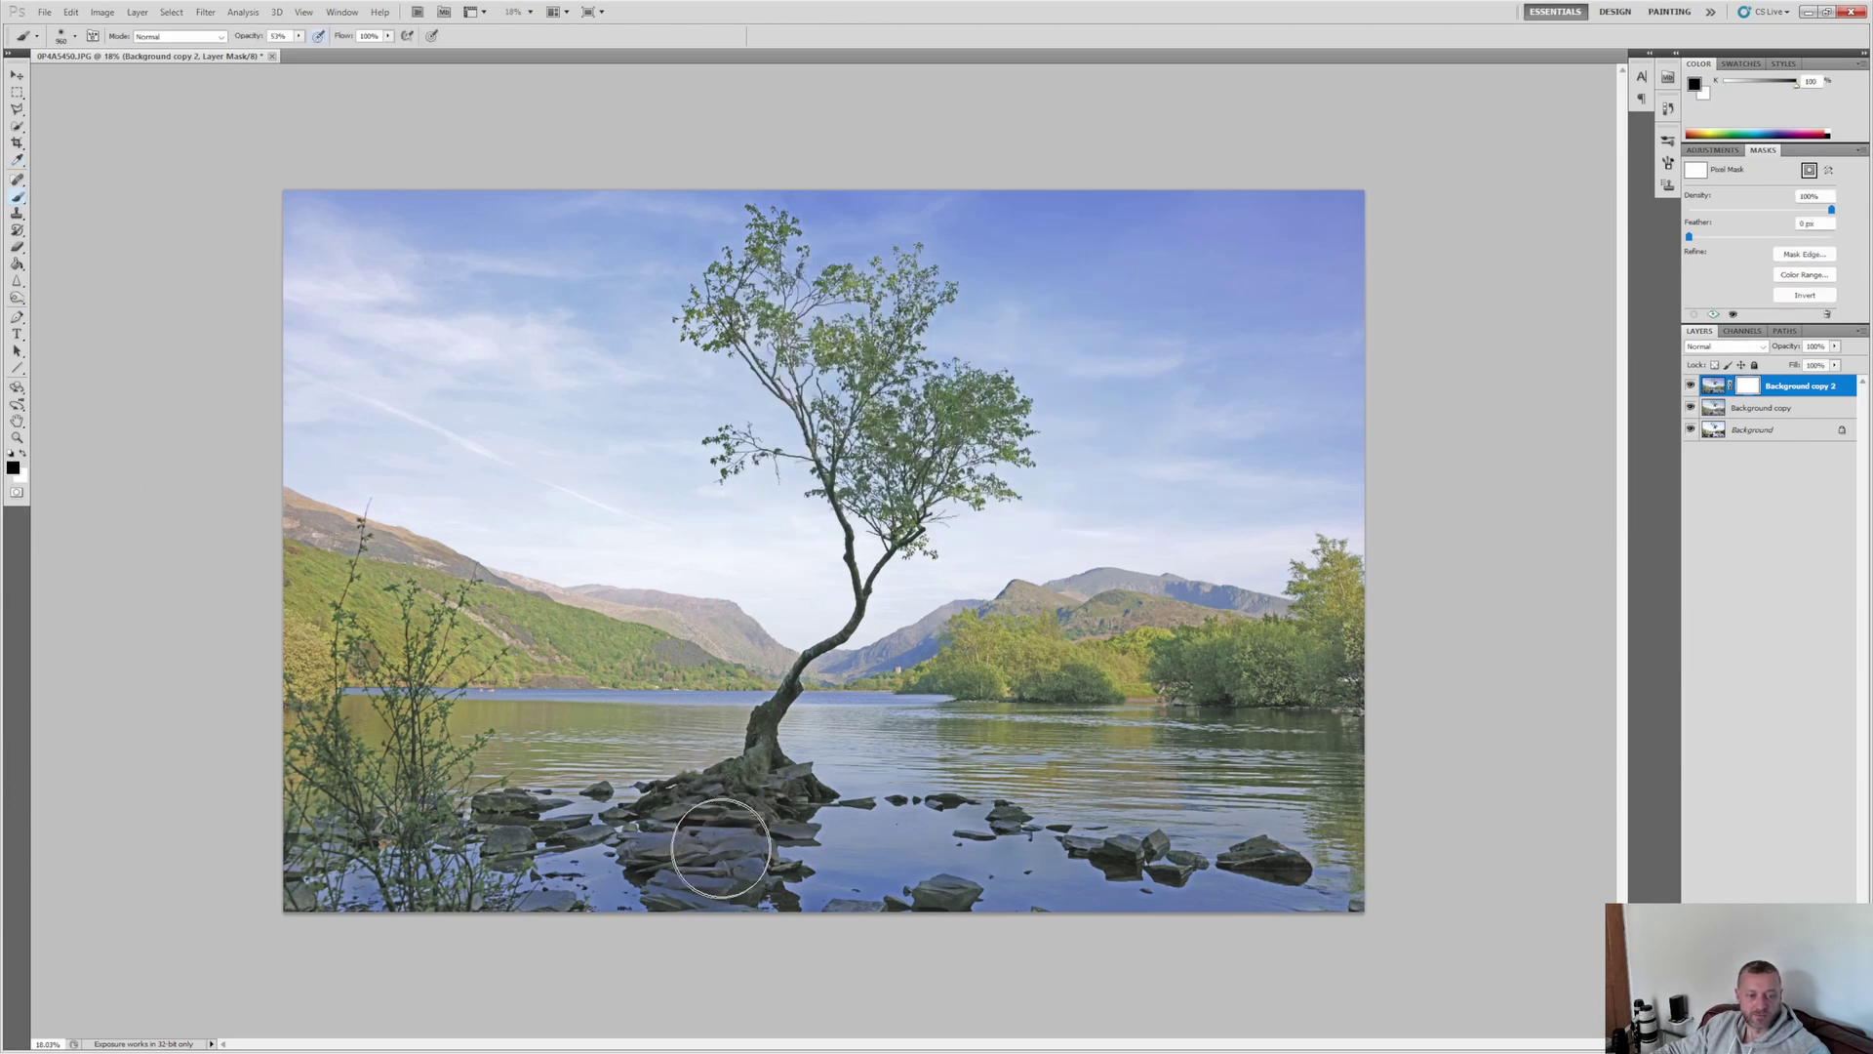
{"action": "mouse_move", "coordinate": [720, 848]}
{"action": "left_mouse_down"}
{"action": "mouse_move", "coordinate": [740, 816]}
{"action": "mouse_move", "coordinate": [500, 825]}
{"action": "mouse_move", "coordinate": [850, 813]}
{"action": "left_mouse_up"}
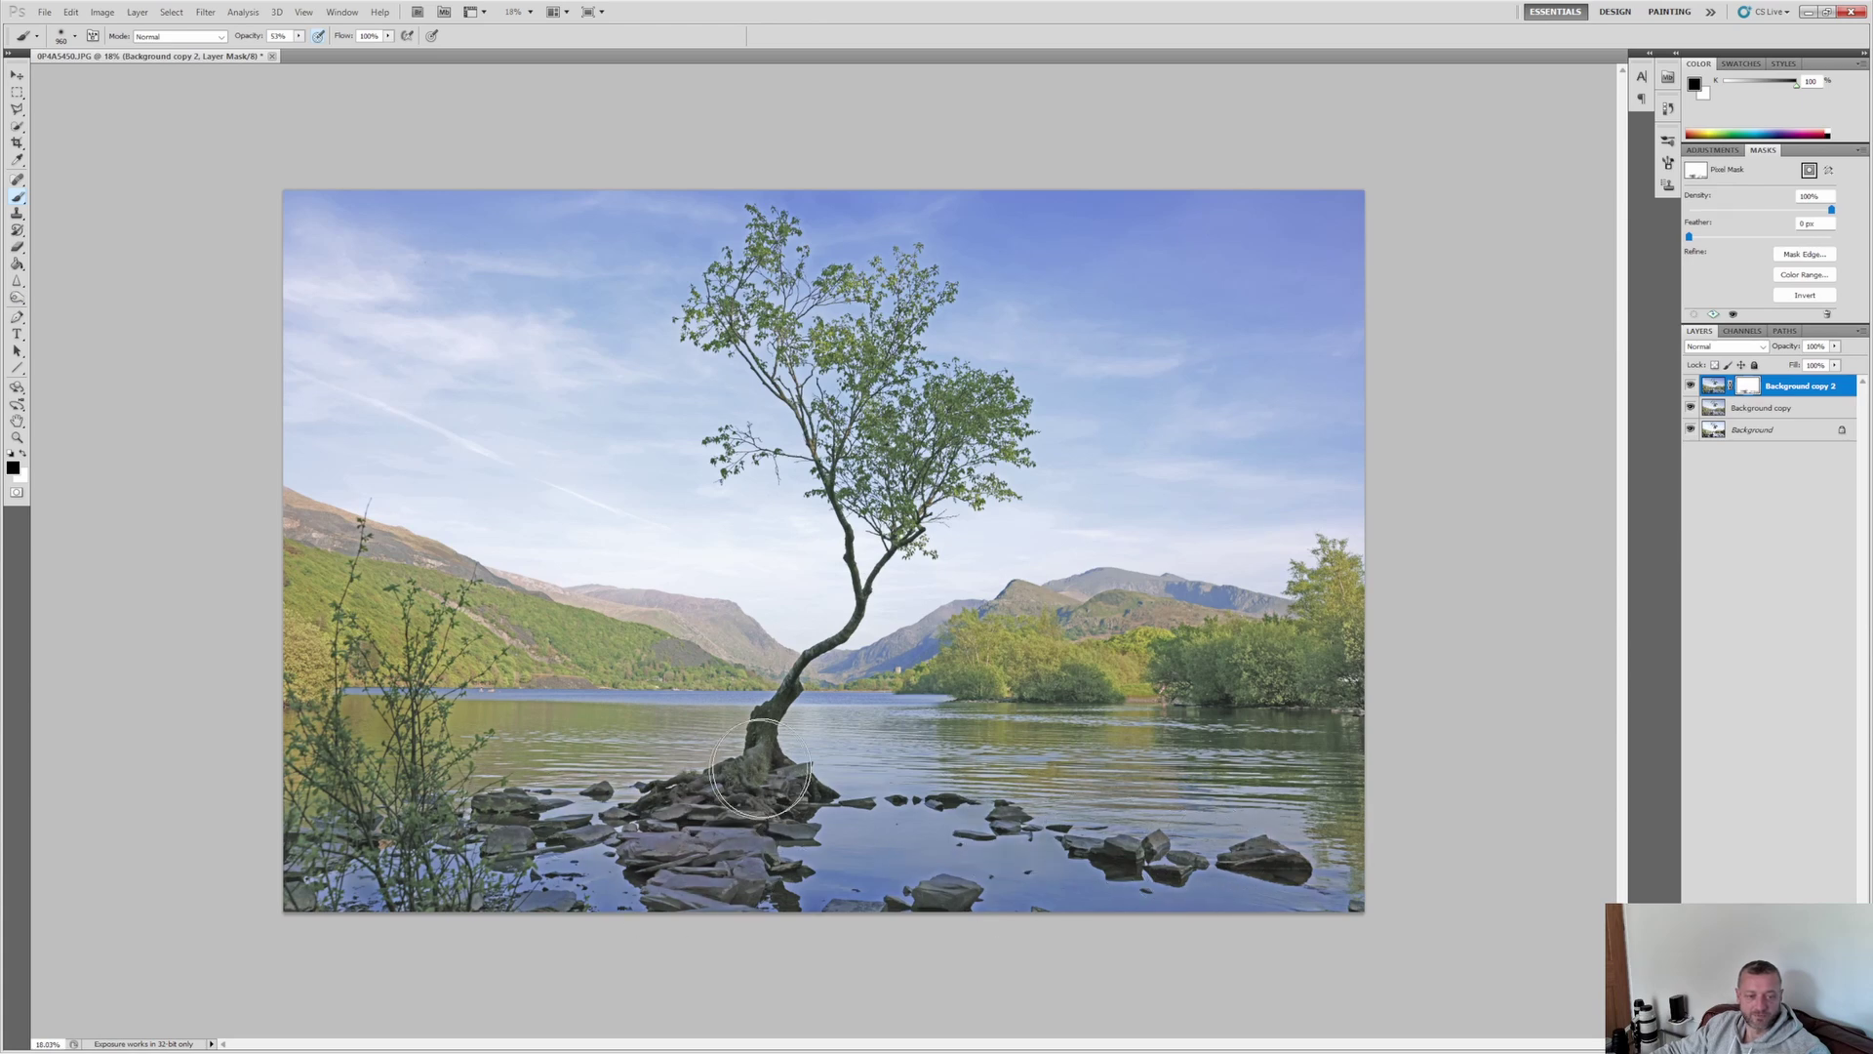
- Select both copy layers and choose Duplicate Layers
{"action": "left_click", "coordinate": [1761, 407], "text": "shift"}
{"action": "right_click", "coordinate": [1761, 407]}
{"action": "left_click", "coordinate": [1717, 452]}
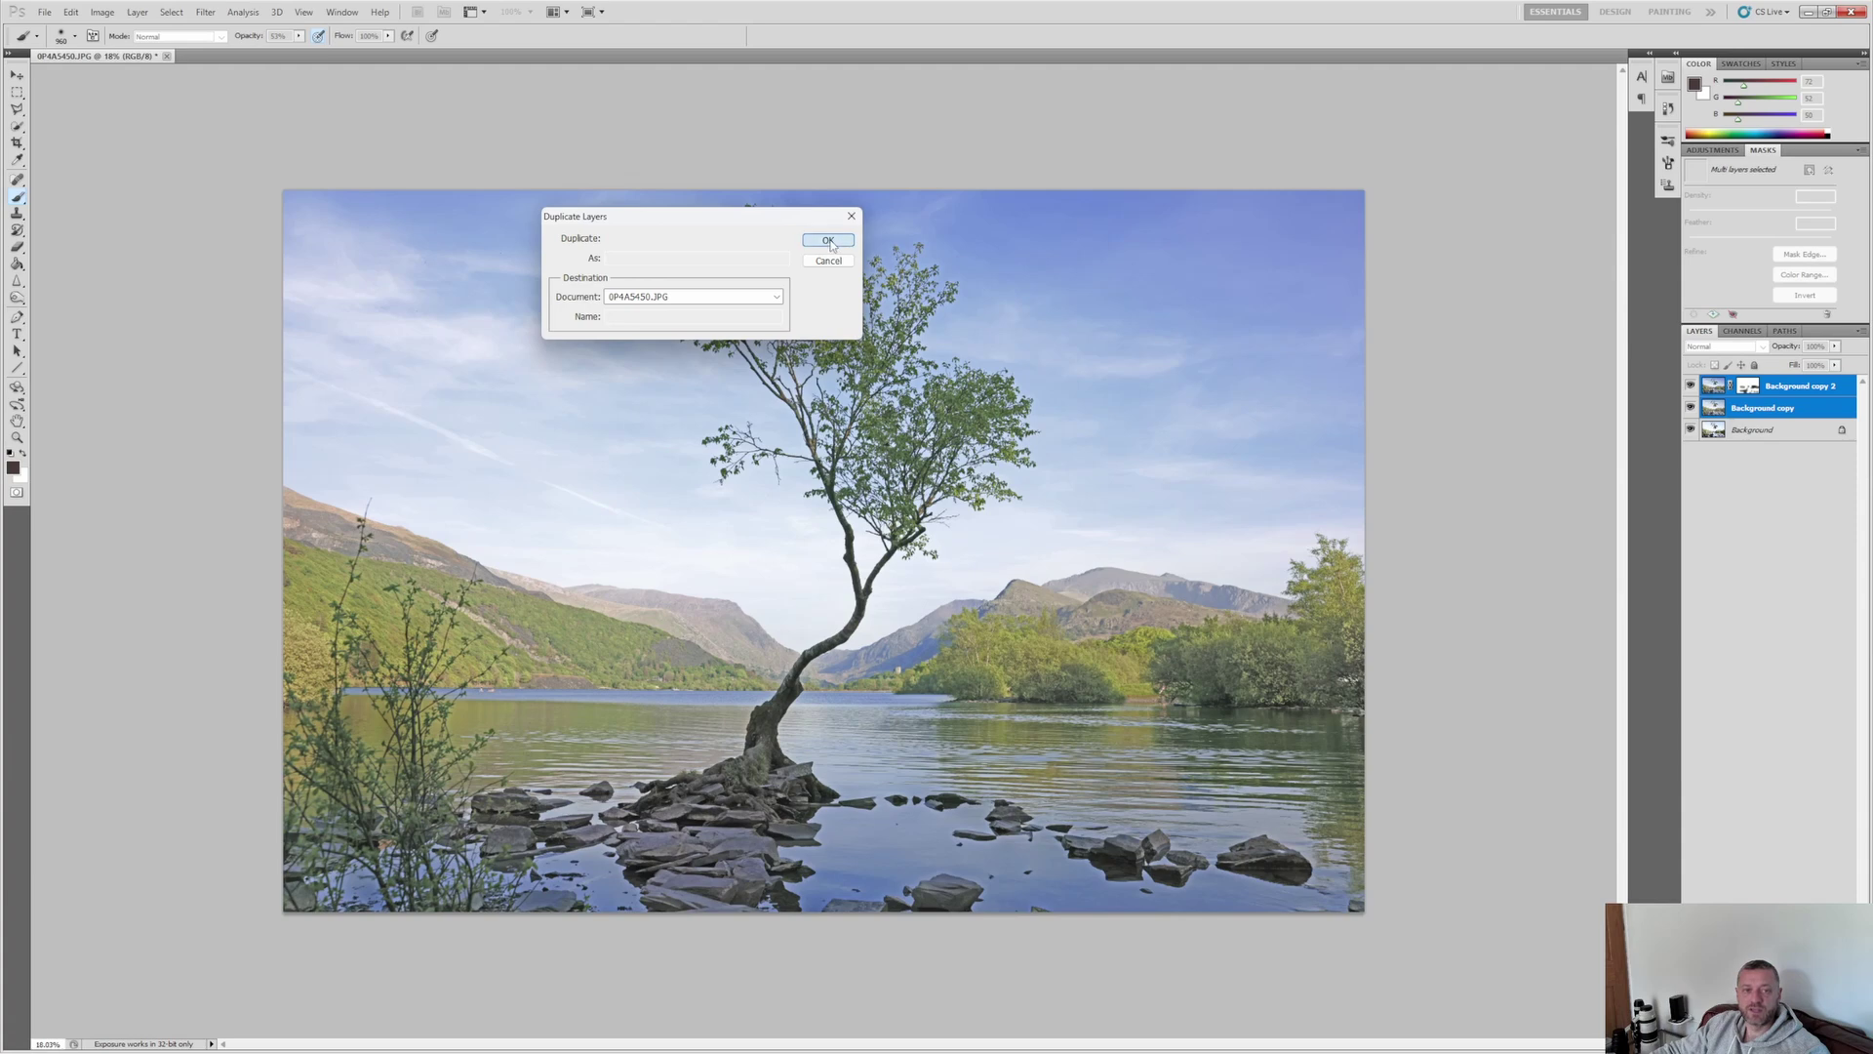
- Confirm the duplicate and merge the two copies into Background copy 4
{"action": "left_click", "coordinate": [828, 240]}
{"action": "right_click", "coordinate": [1782, 397]}
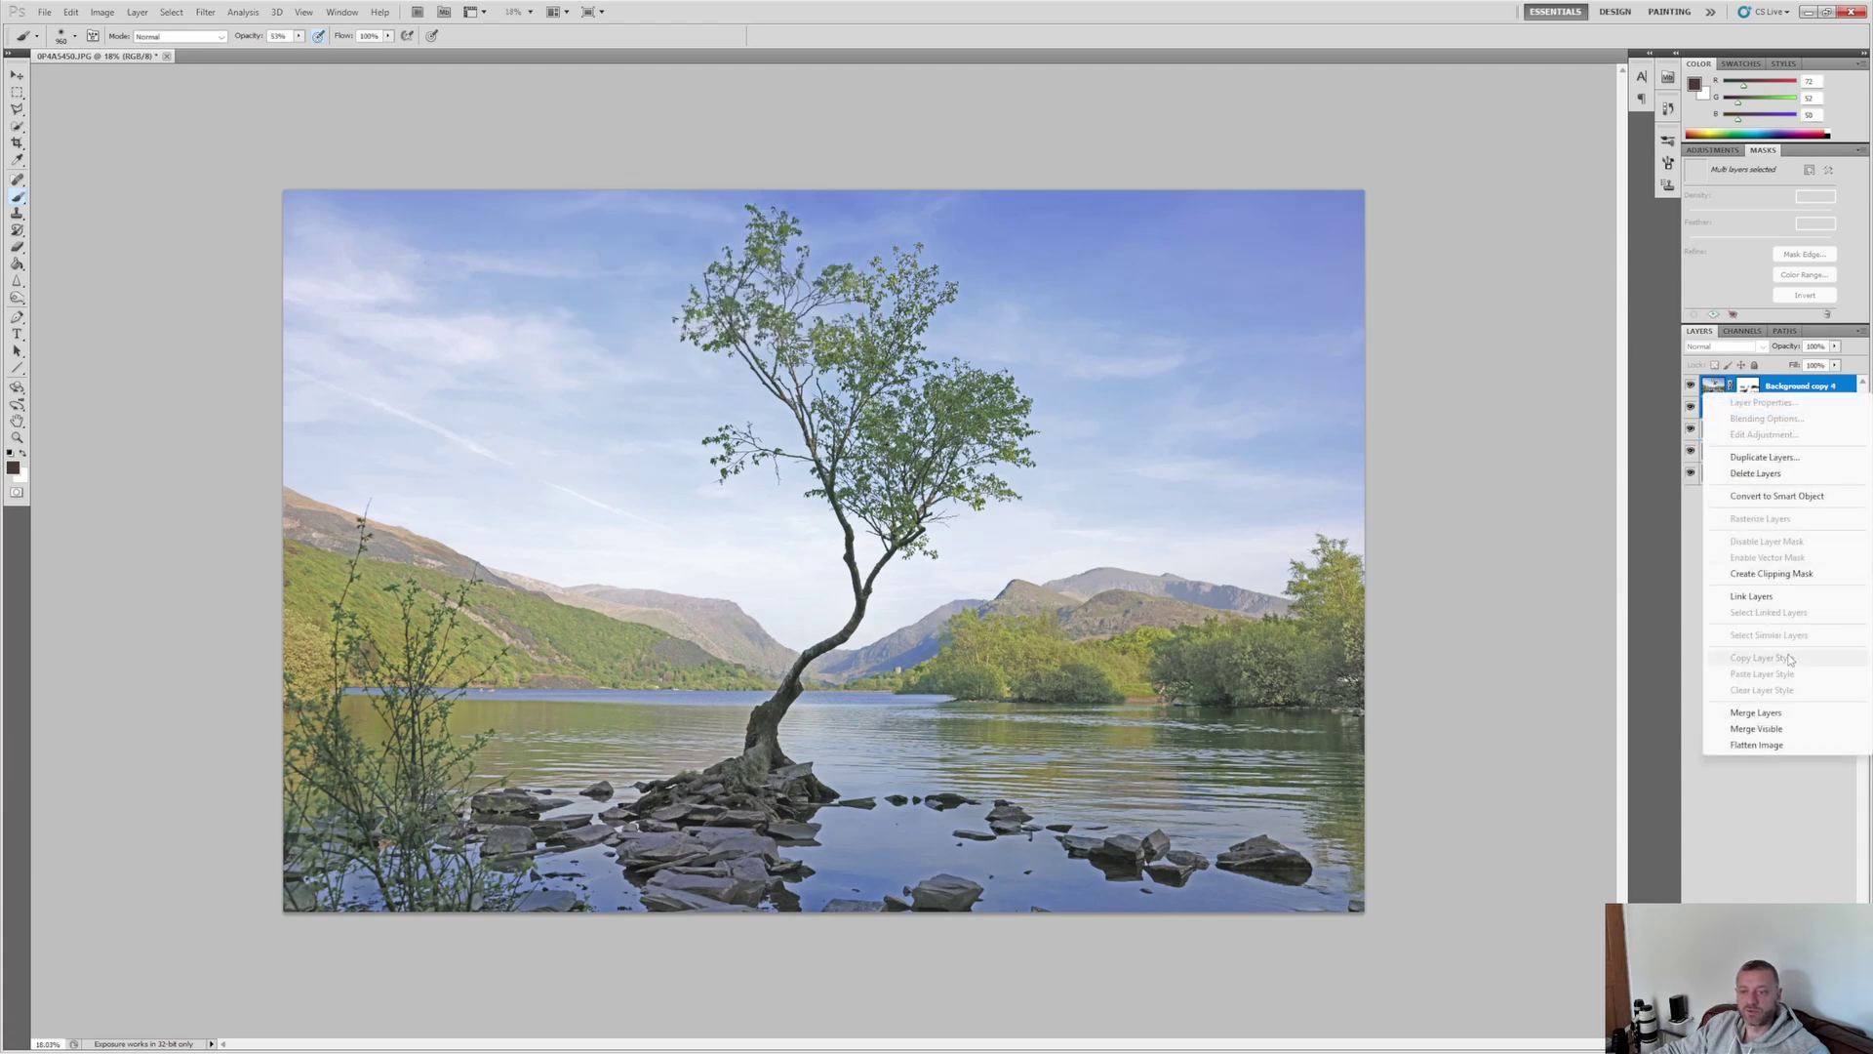
{"action": "left_click", "coordinate": [1756, 712]}
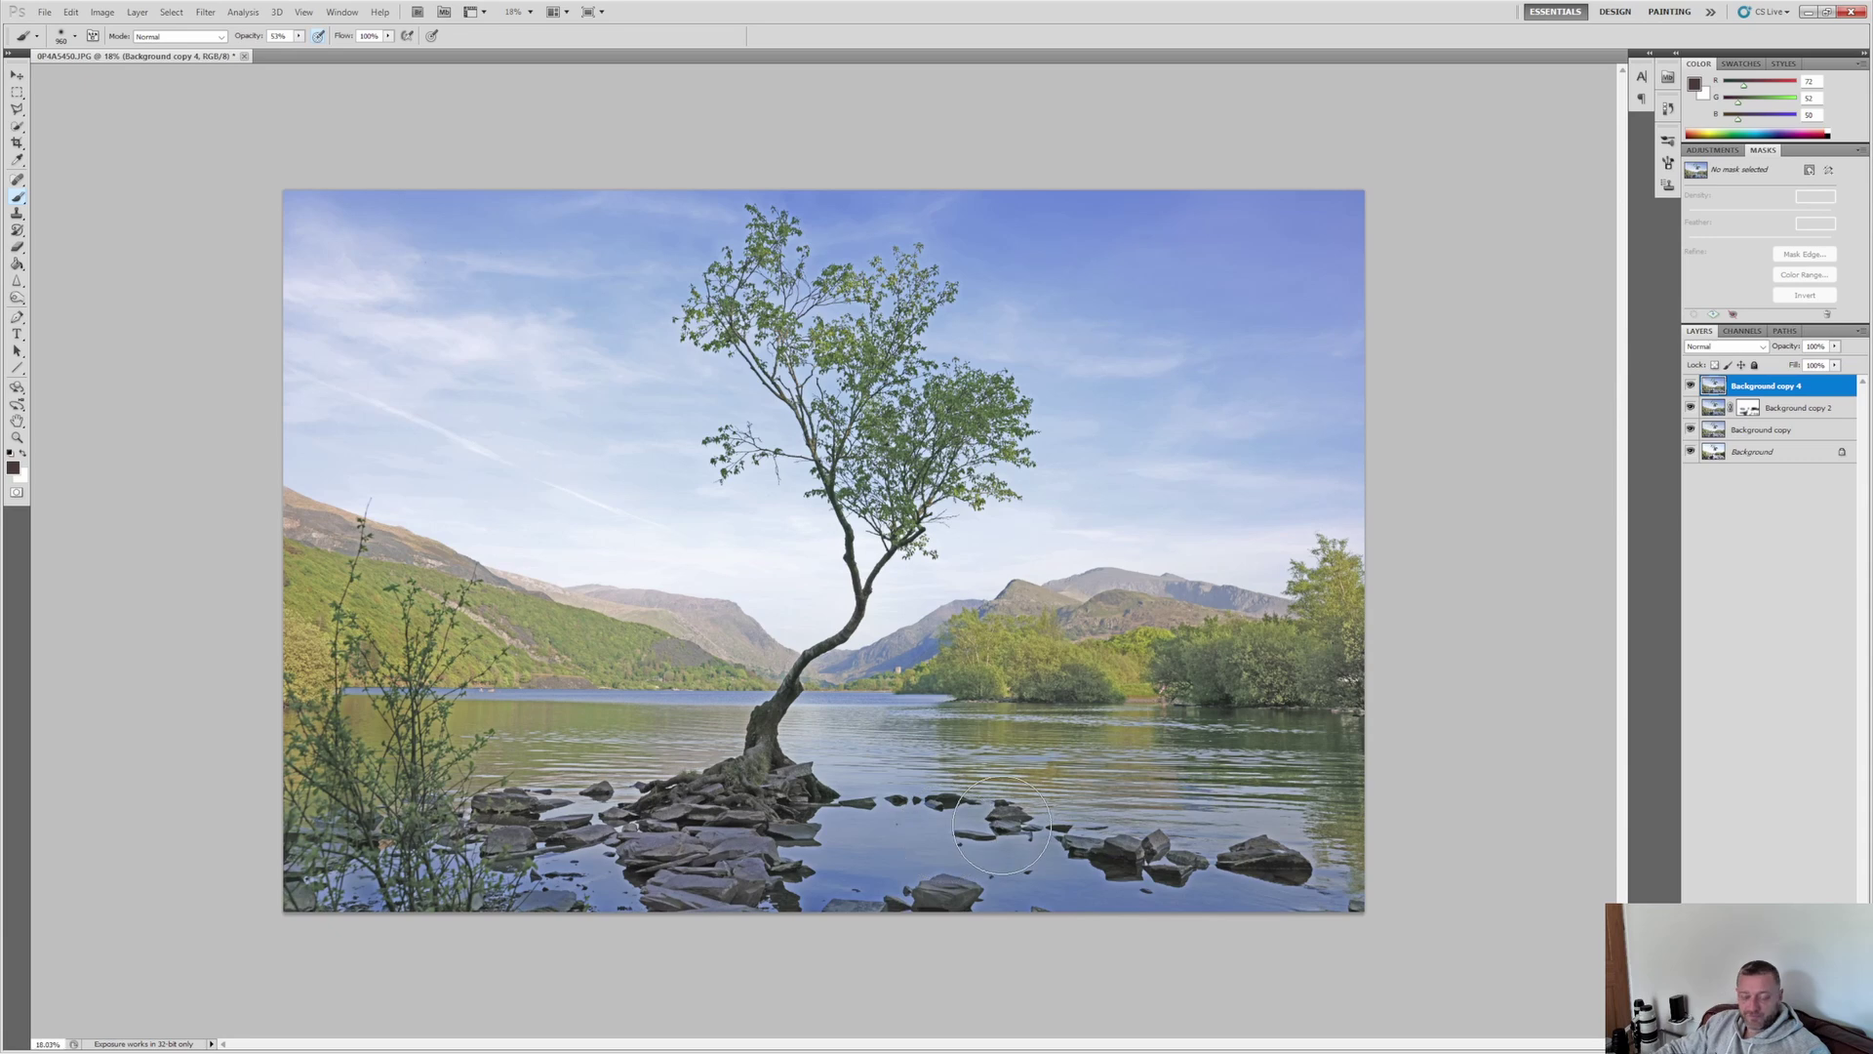
- Bring up the Color Balance adjustment for the merged layer
{"action": "key", "text": "alt+i"}
{"action": "key", "text": "a"}
{"action": "key", "text": "Down"}
{"action": "key", "text": "Down"}
{"action": "key", "text": "Down"}
{"action": "key", "text": "Down"}
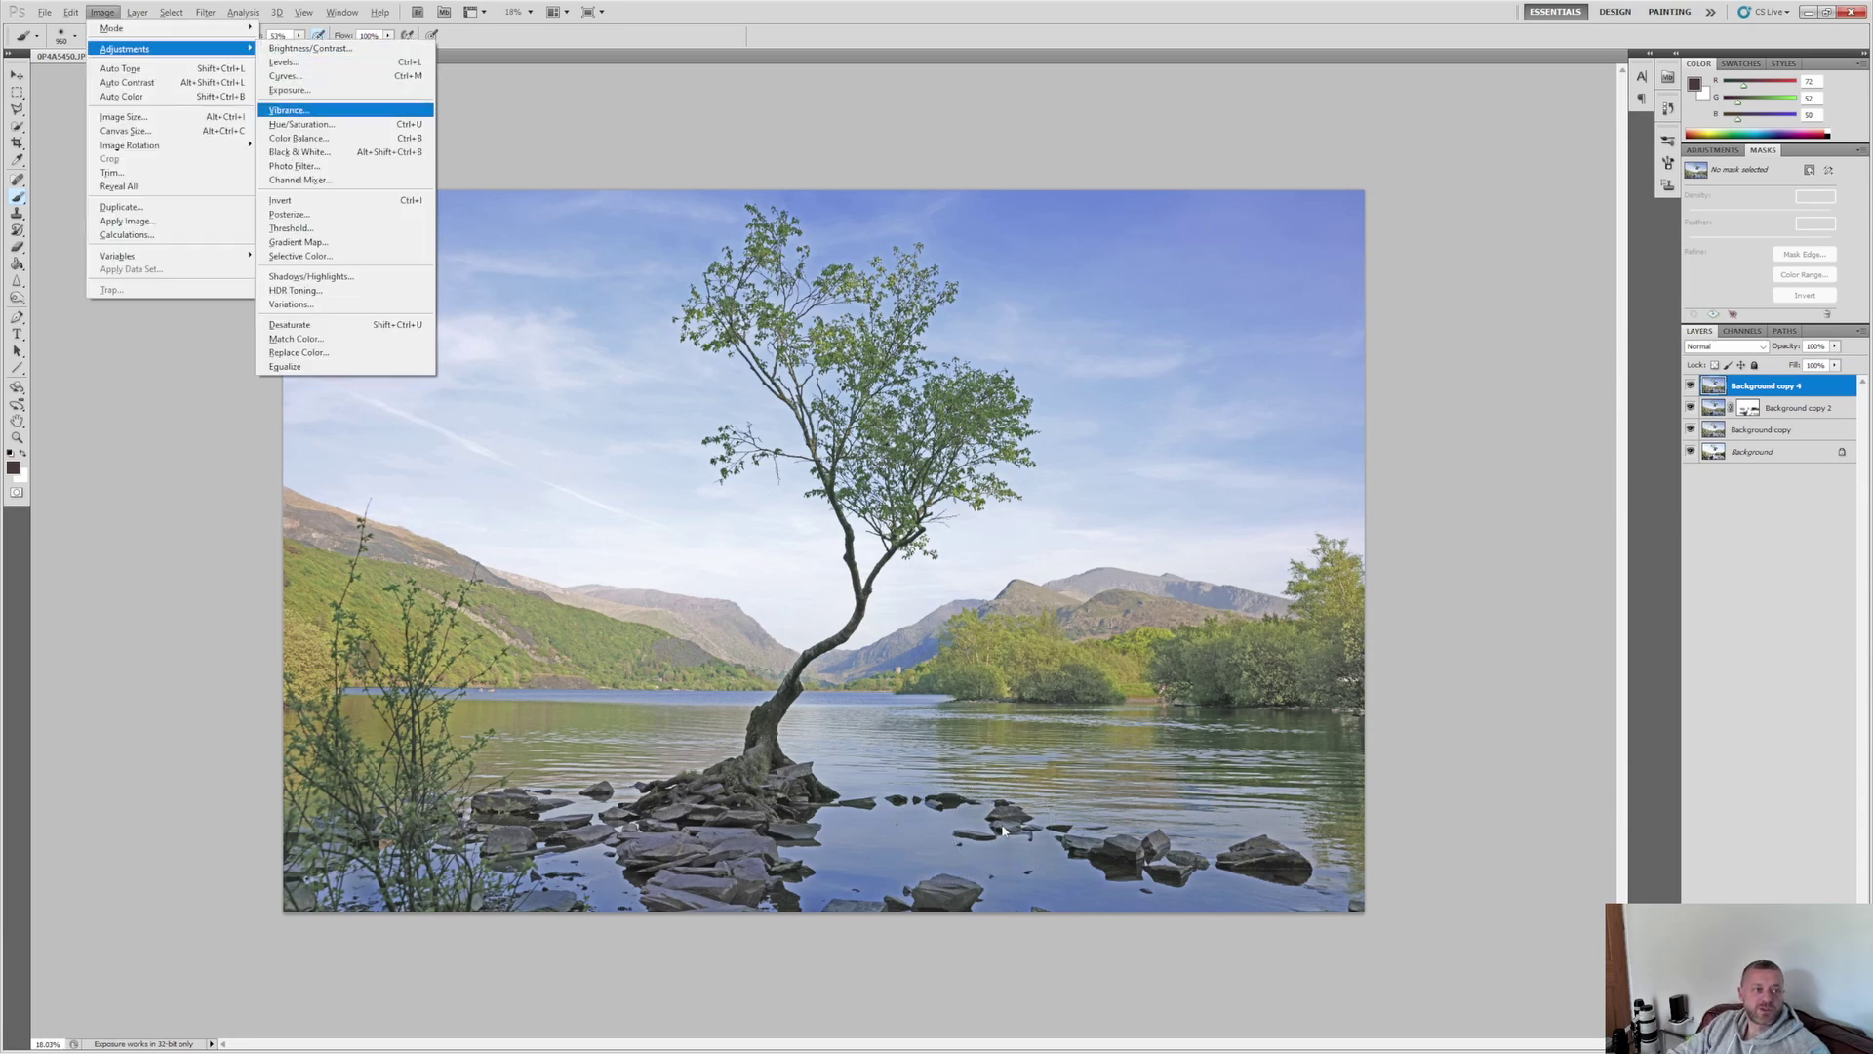
{"action": "key", "text": "Return"}
{"action": "key", "text": "ctrl+b"}
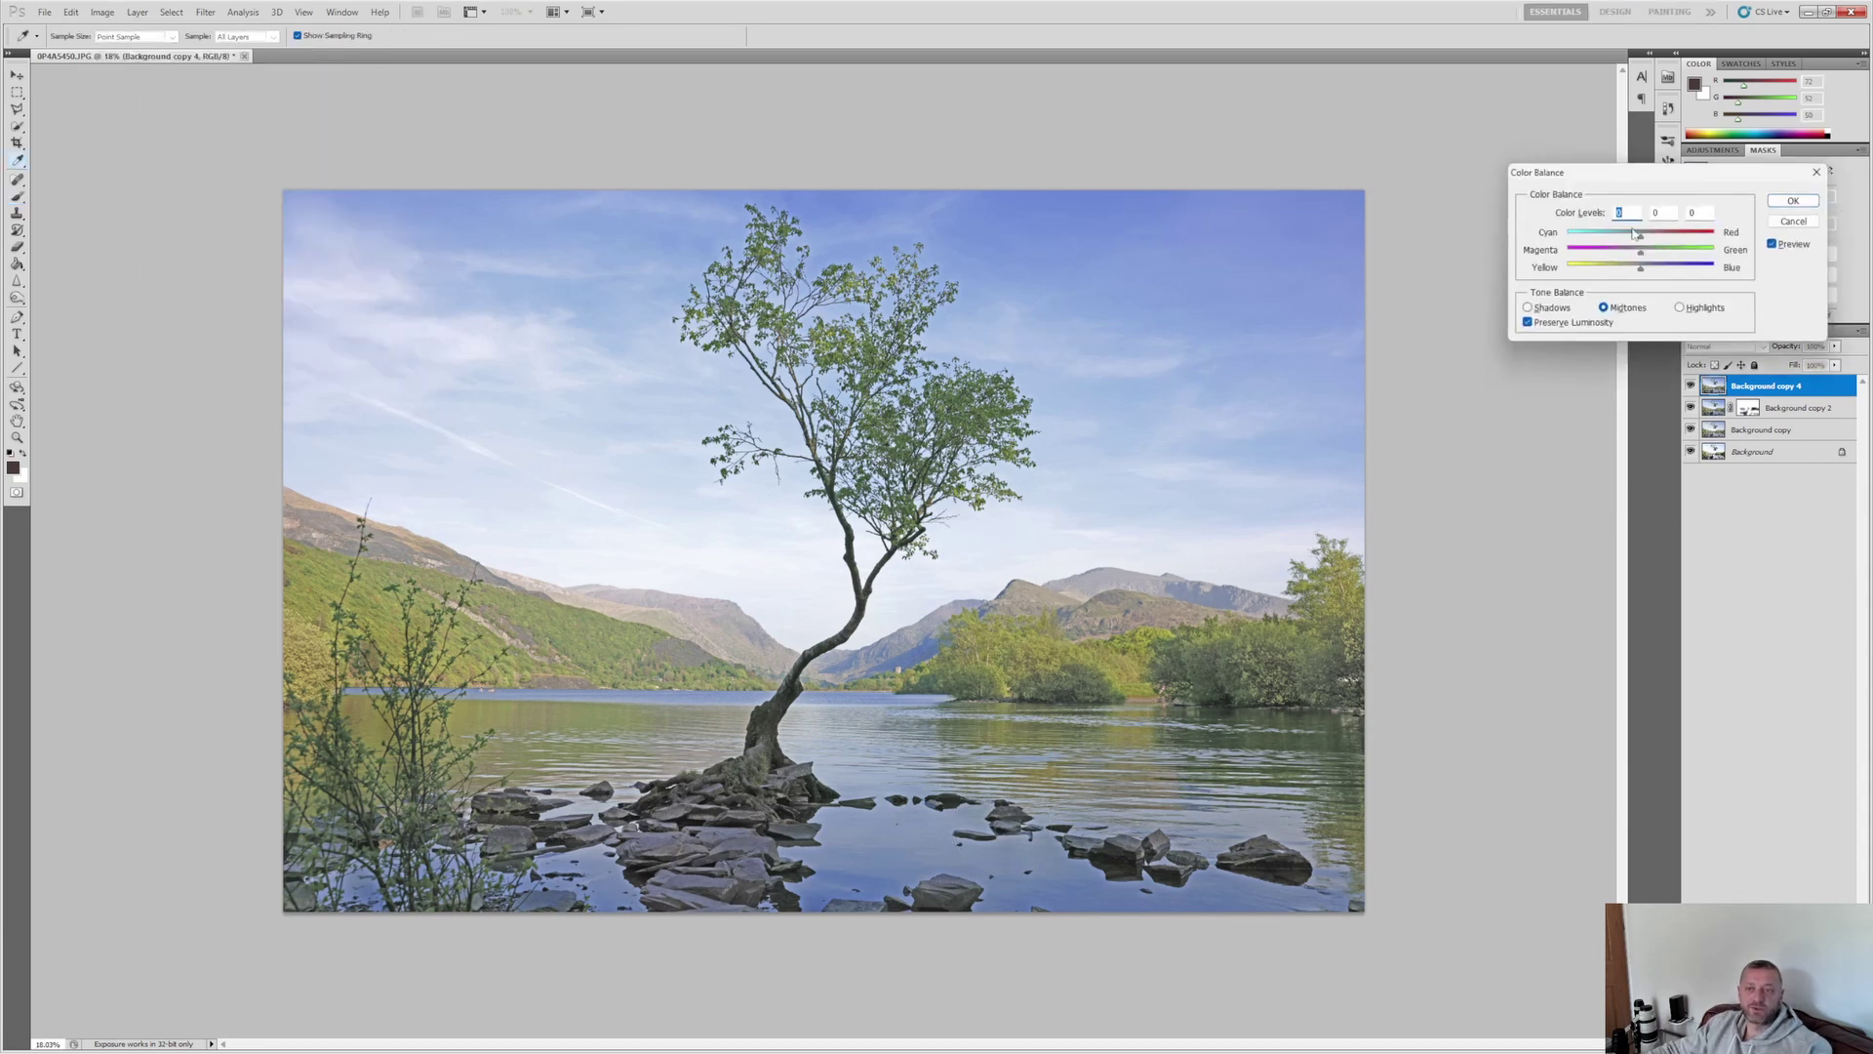
- Set midtone Color Balance to about +4 red and -8 magenta and apply it
{"action": "left_click_drag", "start_coordinate": [1642, 183], "coordinate": [1568, 242]}
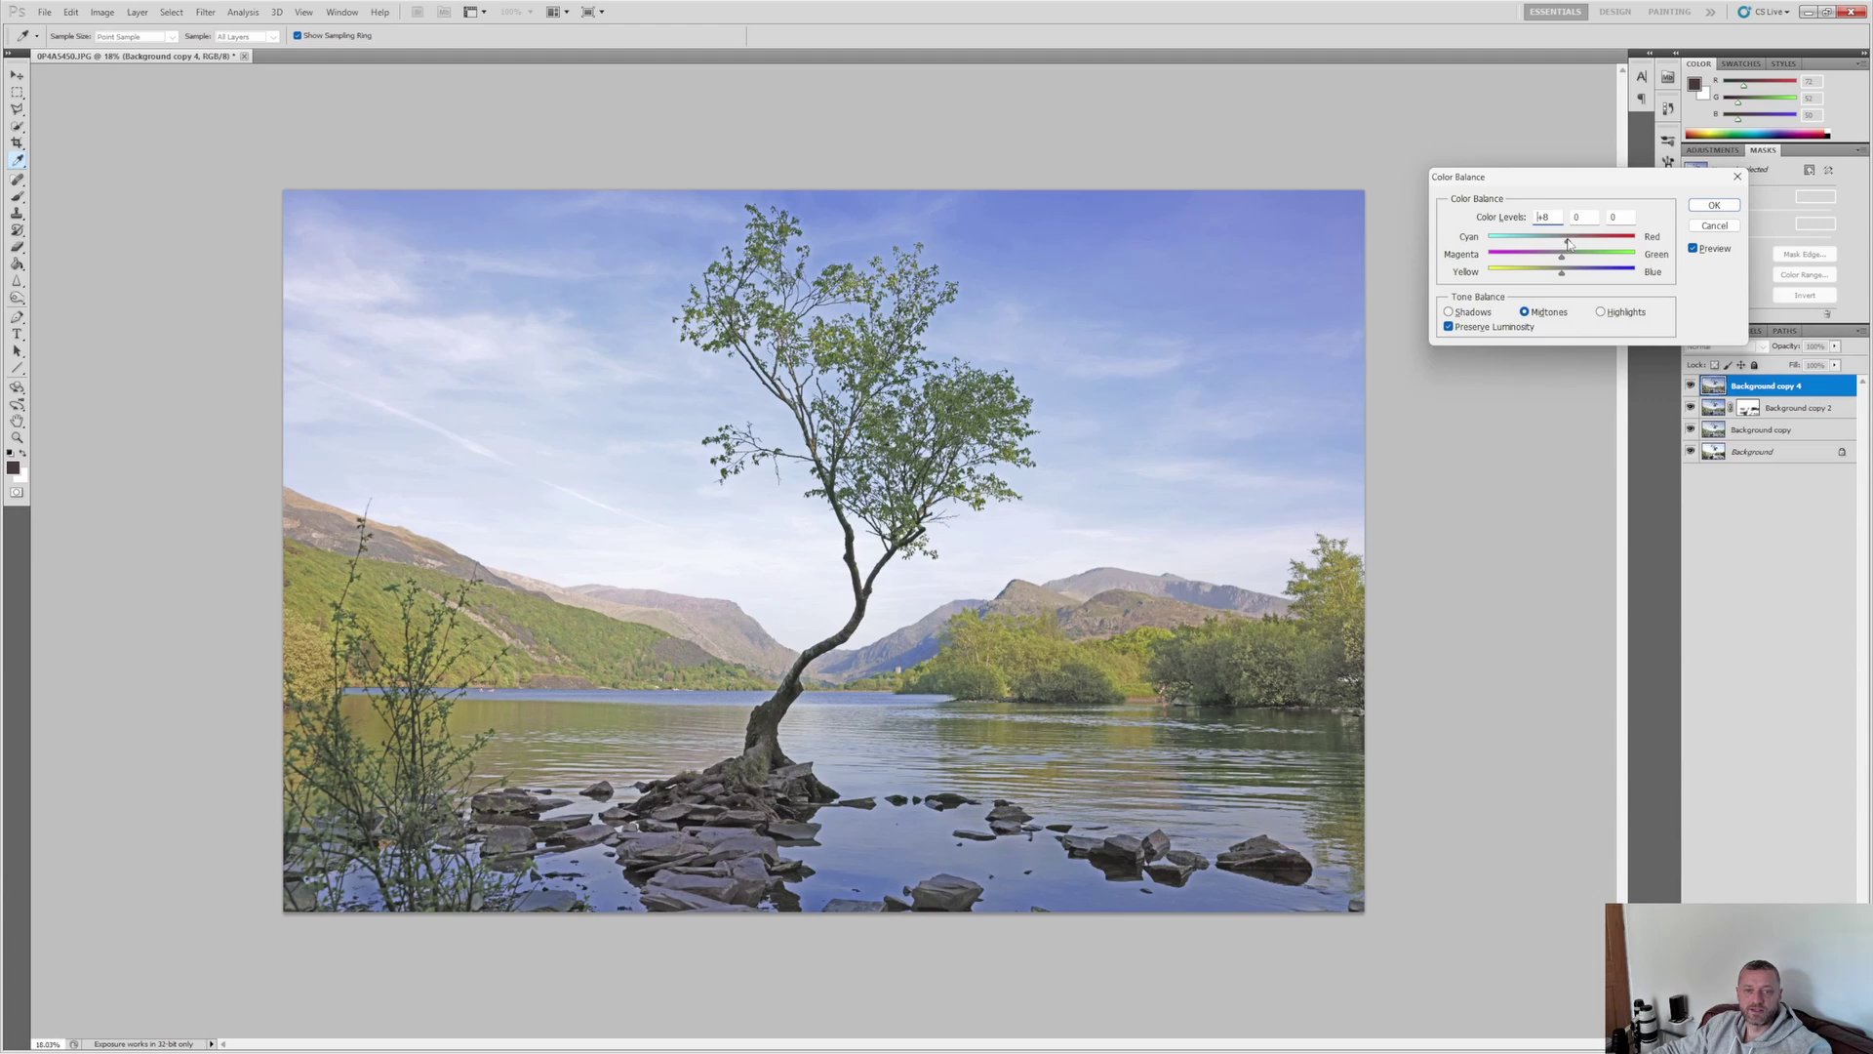
{"action": "left_click_drag", "start_coordinate": [1567, 243], "coordinate": [1564, 244]}
{"action": "mouse_move", "coordinate": [1562, 262]}
{"action": "left_mouse_down"}
{"action": "mouse_move", "coordinate": [1581, 261]}
{"action": "mouse_move", "coordinate": [1553, 259]}
{"action": "left_mouse_up"}
{"action": "left_click_drag", "start_coordinate": [1556, 260], "coordinate": [1567, 278]}
{"action": "left_click", "coordinate": [1693, 209]}
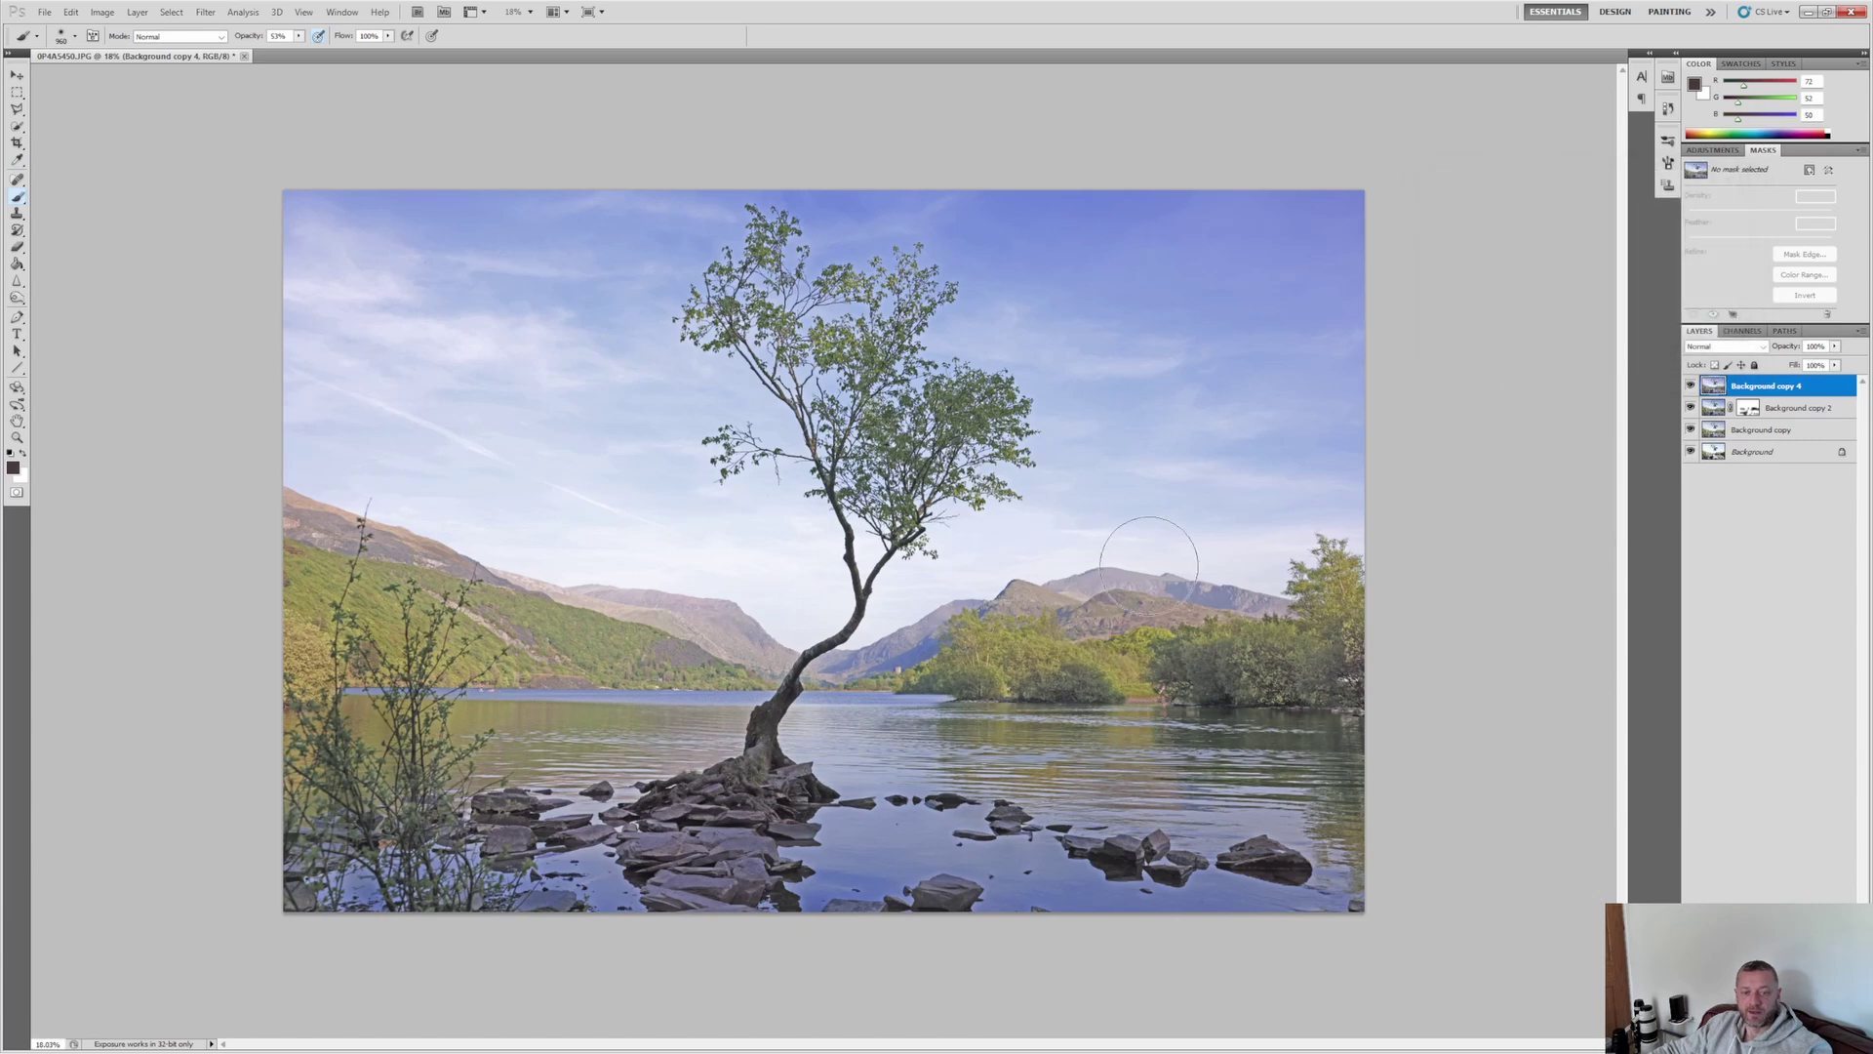
- Add a low Curves point to lift the shadows slightly
{"action": "key", "text": "ctrl+m"}
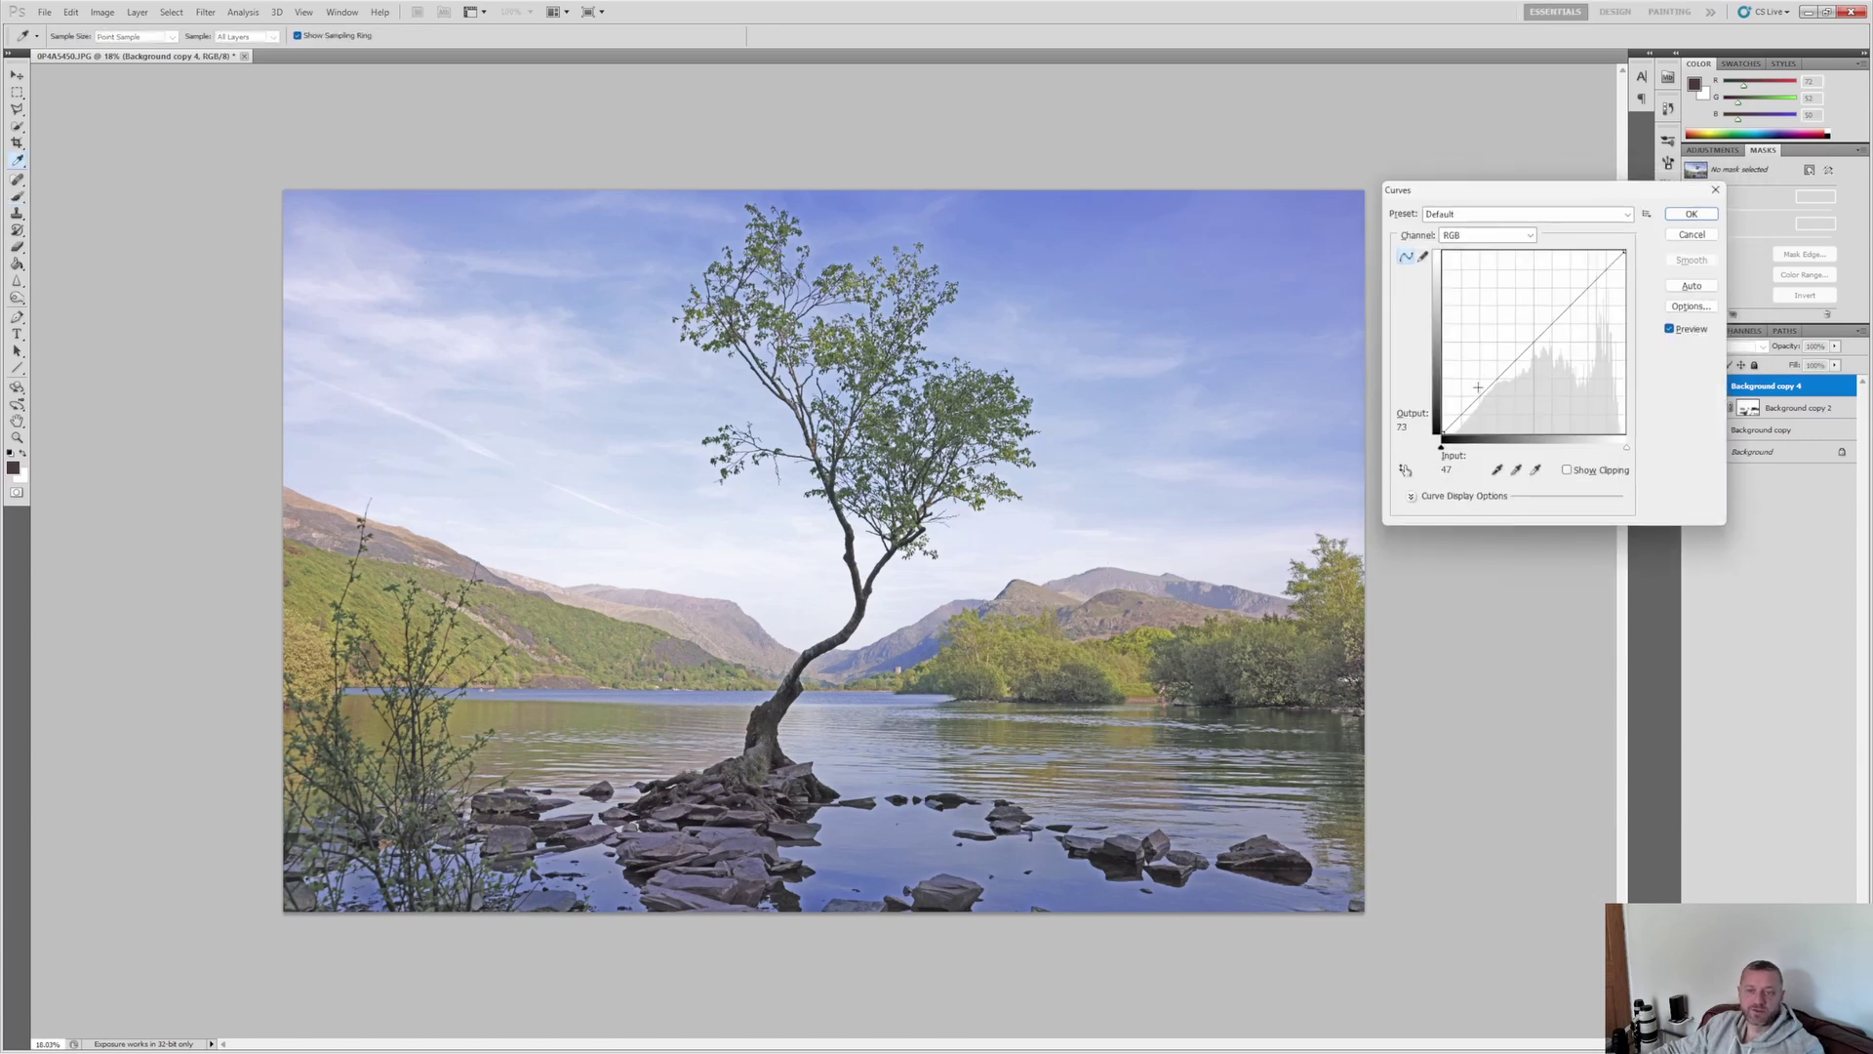
{"action": "left_click", "coordinate": [1480, 390]}
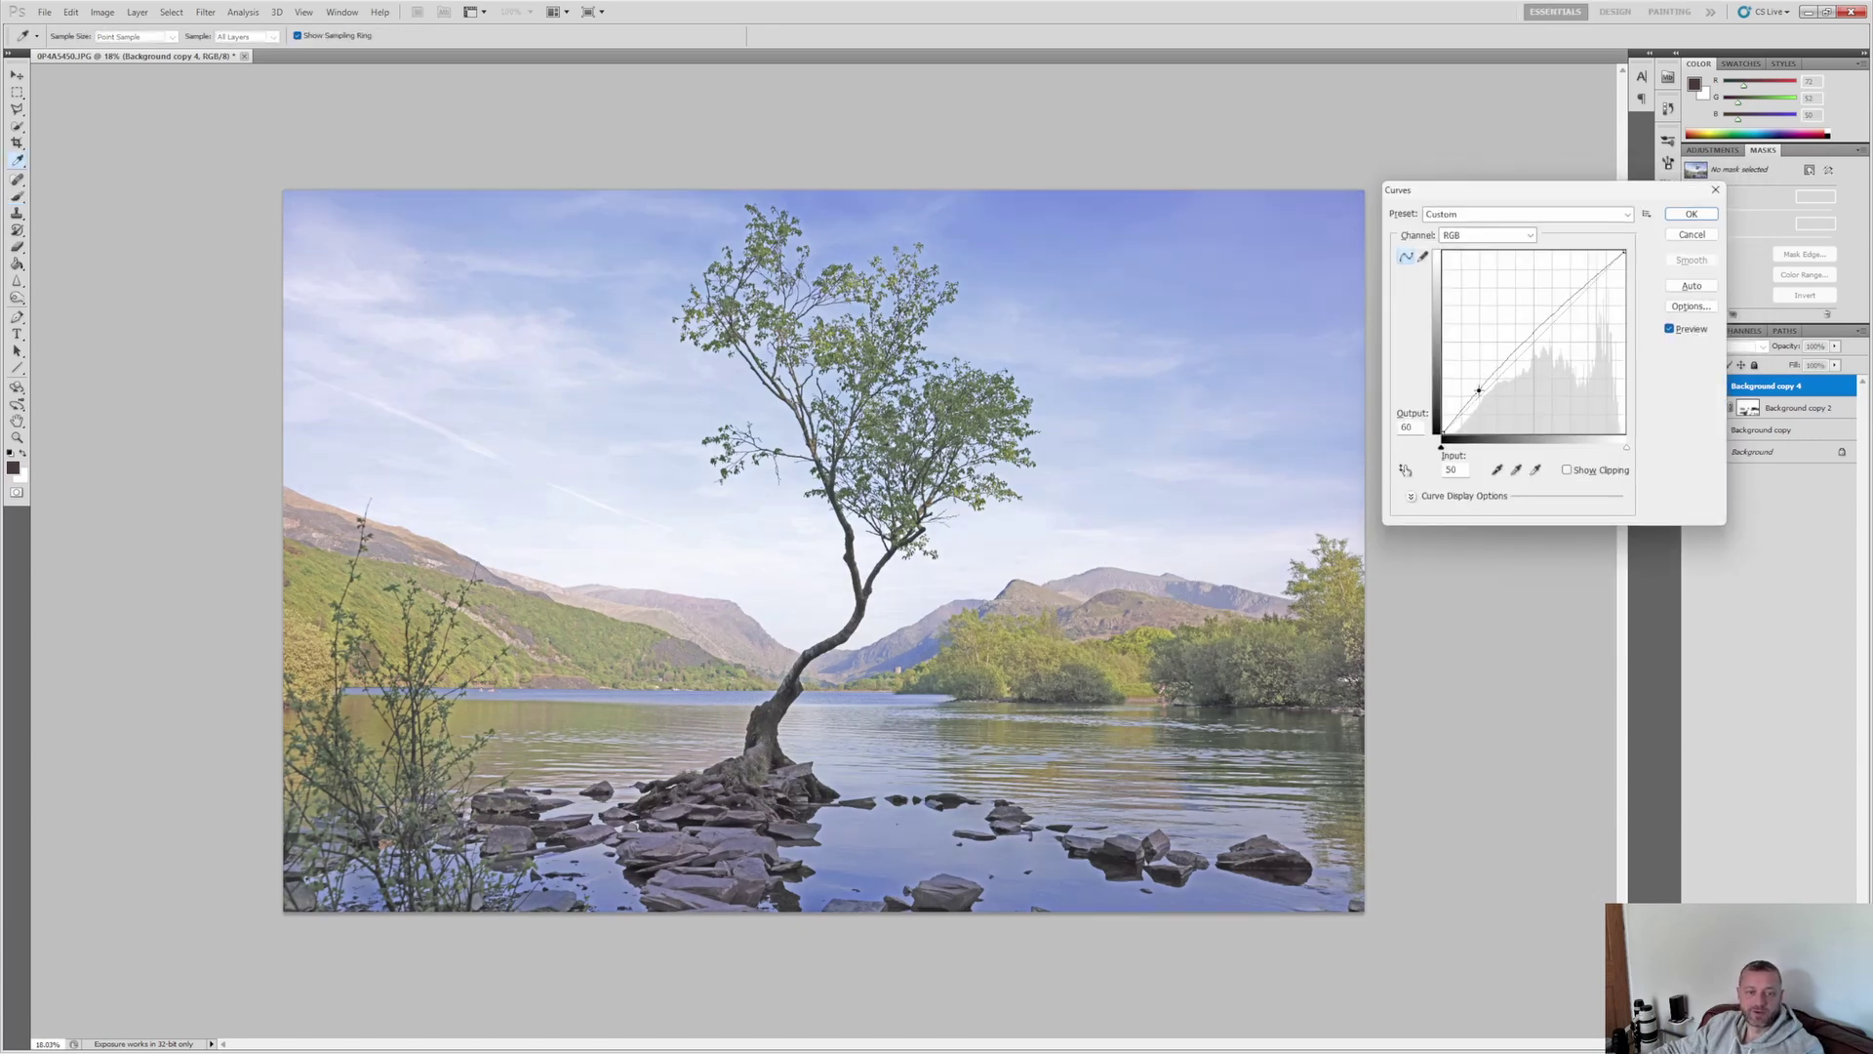
{"action": "left_click_drag", "start_coordinate": [1479, 390], "coordinate": [1481, 392]}
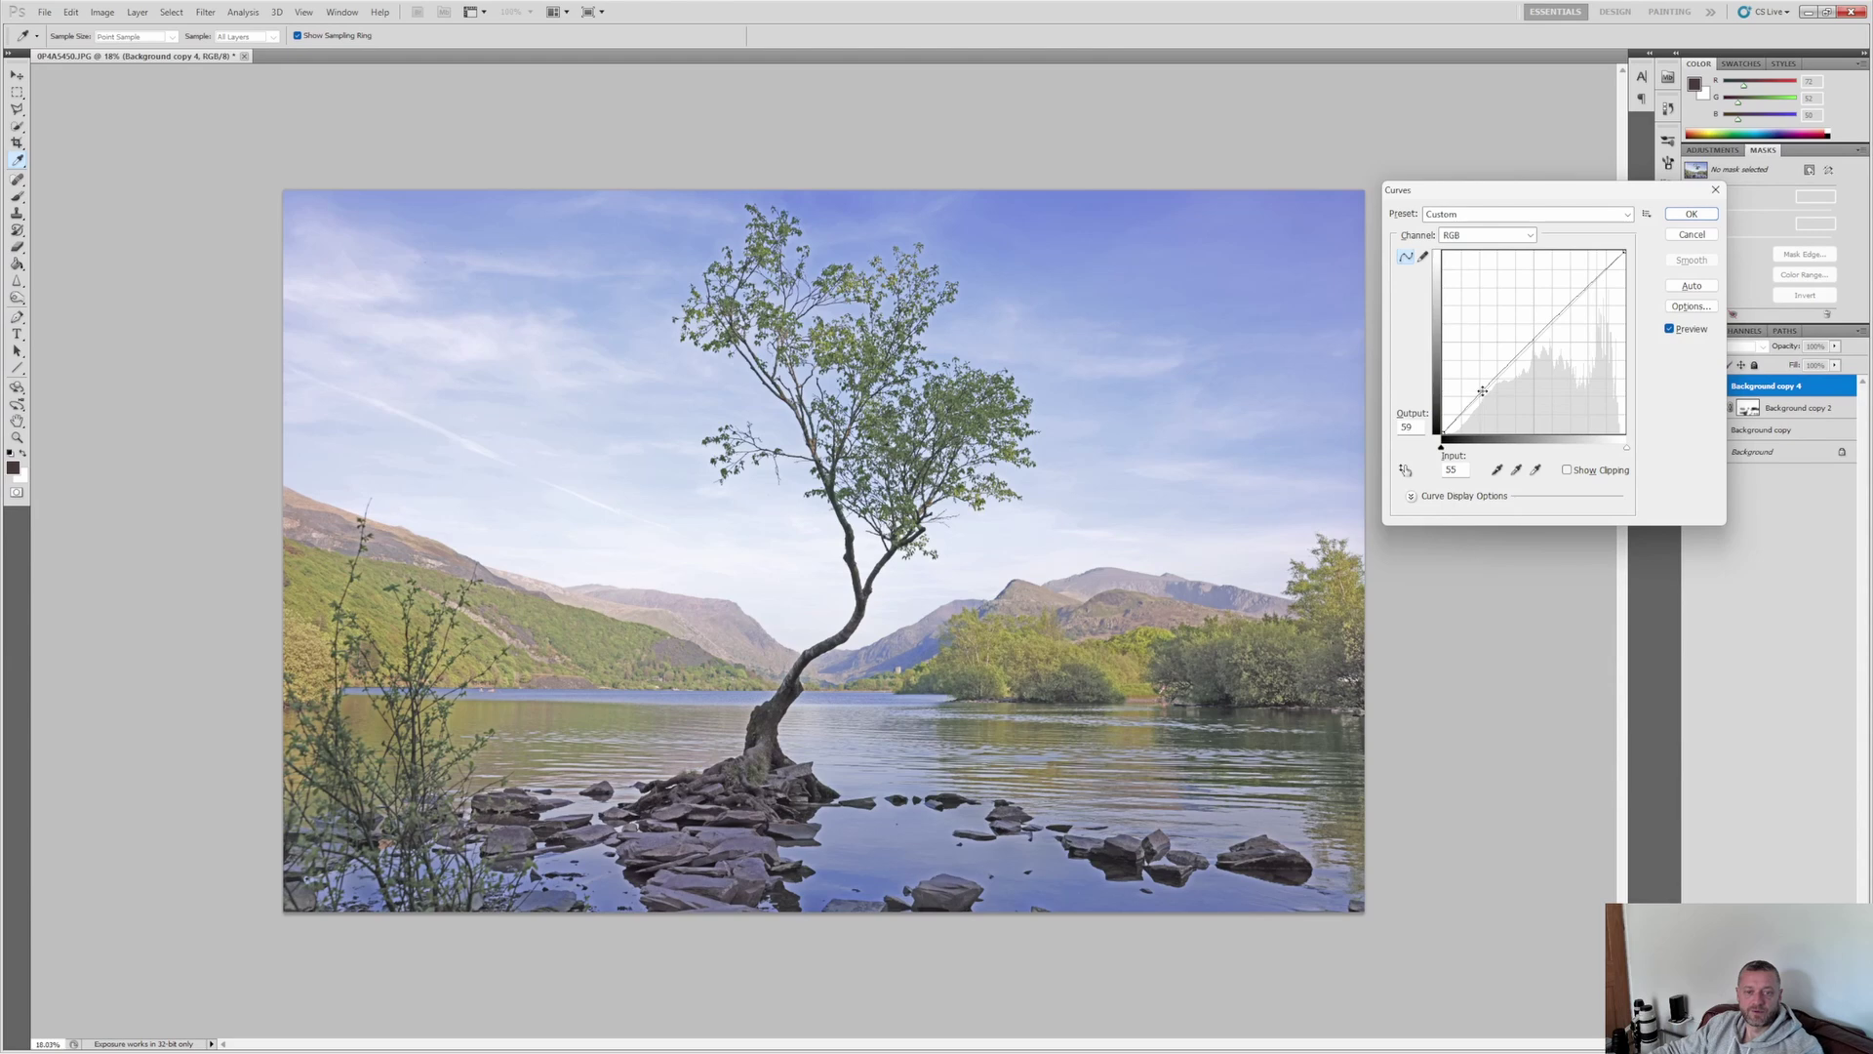
{"action": "key", "text": "Return"}
- Set Vibrance to +36 with a small positive Saturation boost
{"action": "key", "text": "alt+i"}
{"action": "key", "text": "j"}
{"action": "key", "text": "v"}
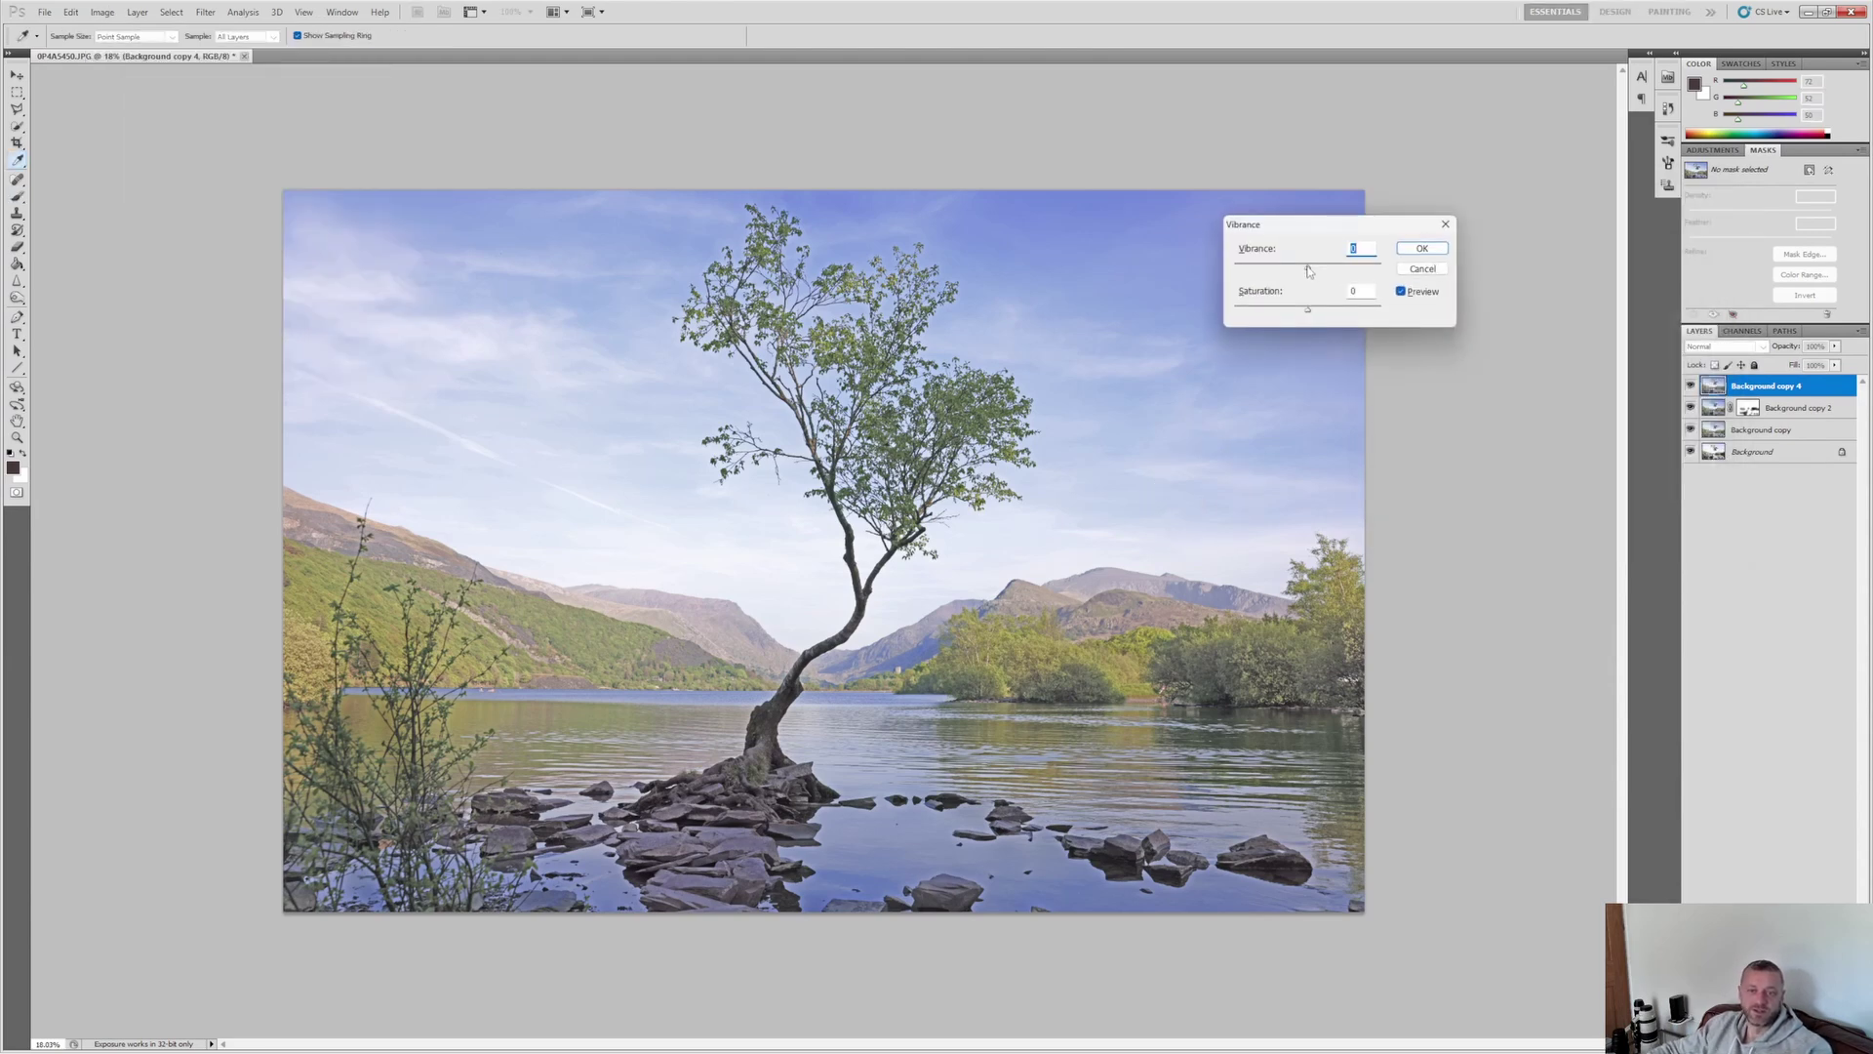
{"action": "left_click_drag", "start_coordinate": [1309, 270], "coordinate": [1333, 278]}
{"action": "left_click_drag", "start_coordinate": [1309, 310], "coordinate": [1305, 314]}
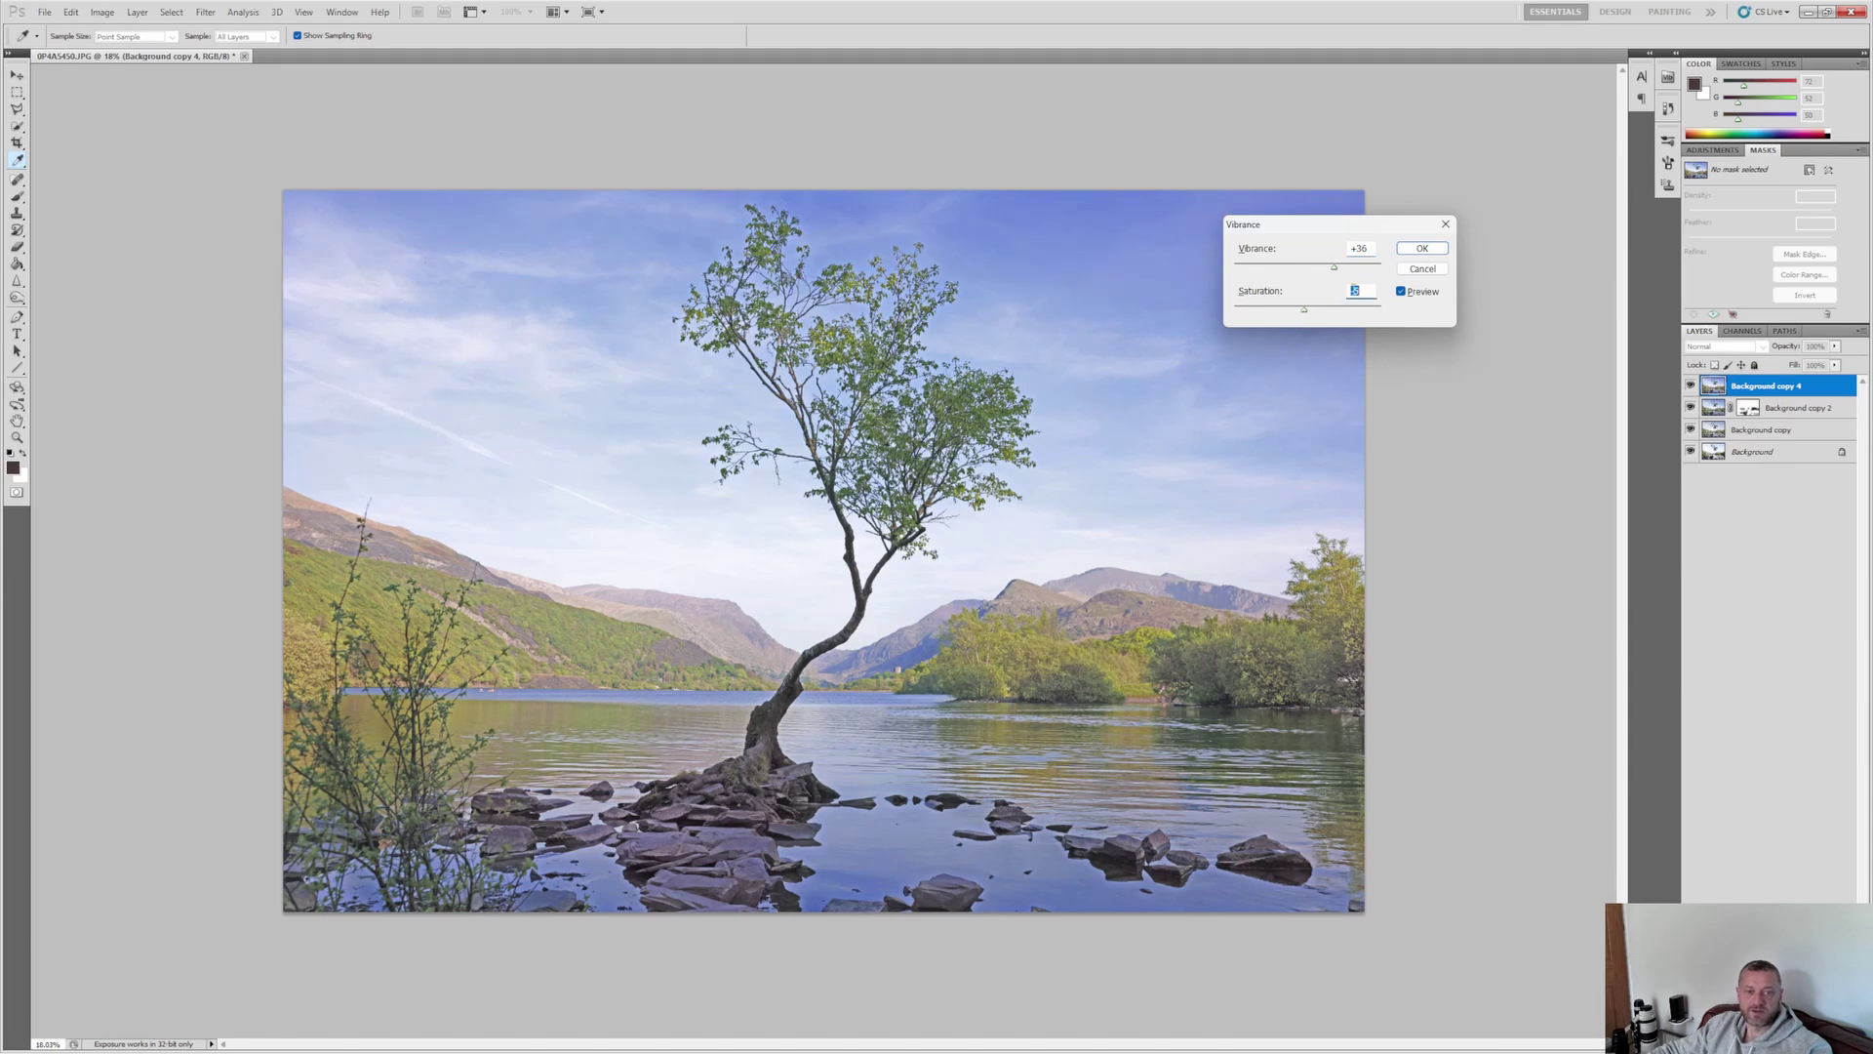
{"action": "left_click", "coordinate": [1422, 250]}
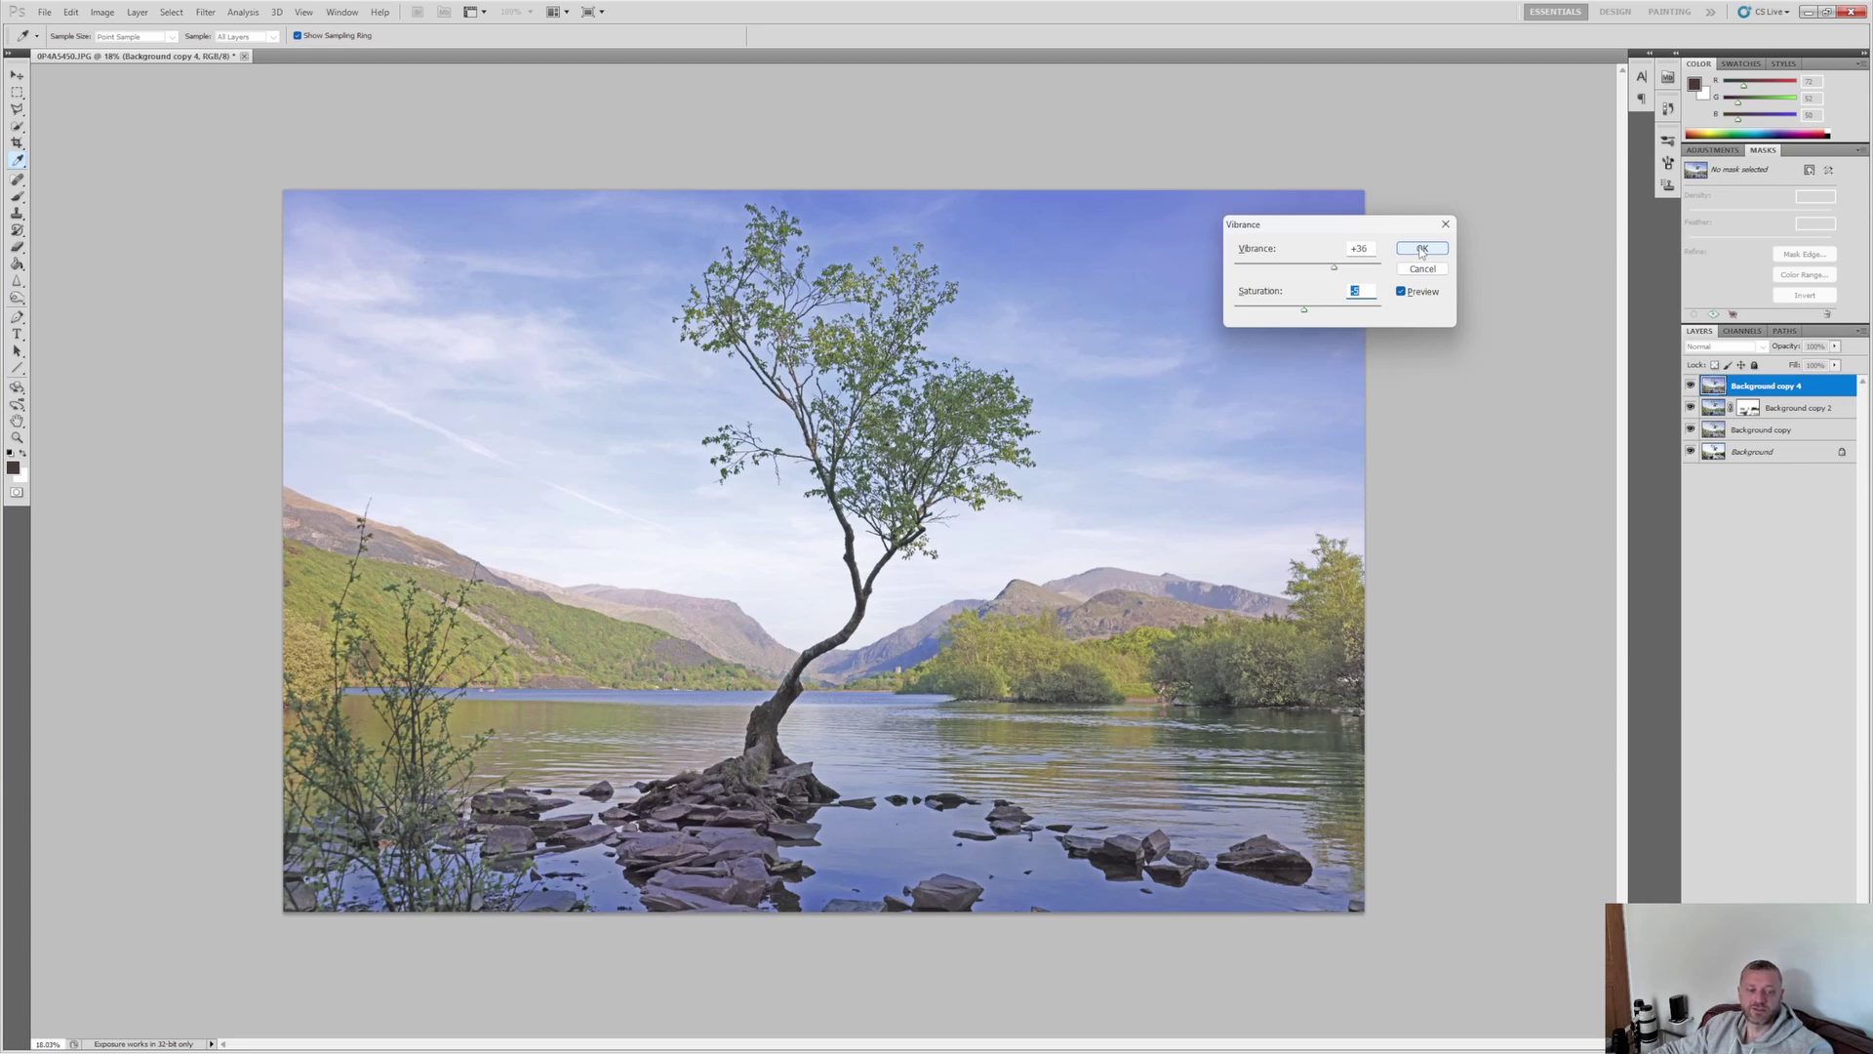
{"action": "left_click", "coordinate": [1422, 252]}
- Apply Levels with the black input raised to about 24 and midtones at 1.18
{"action": "key", "text": "b"}
{"action": "key", "text": "ctrl+l"}
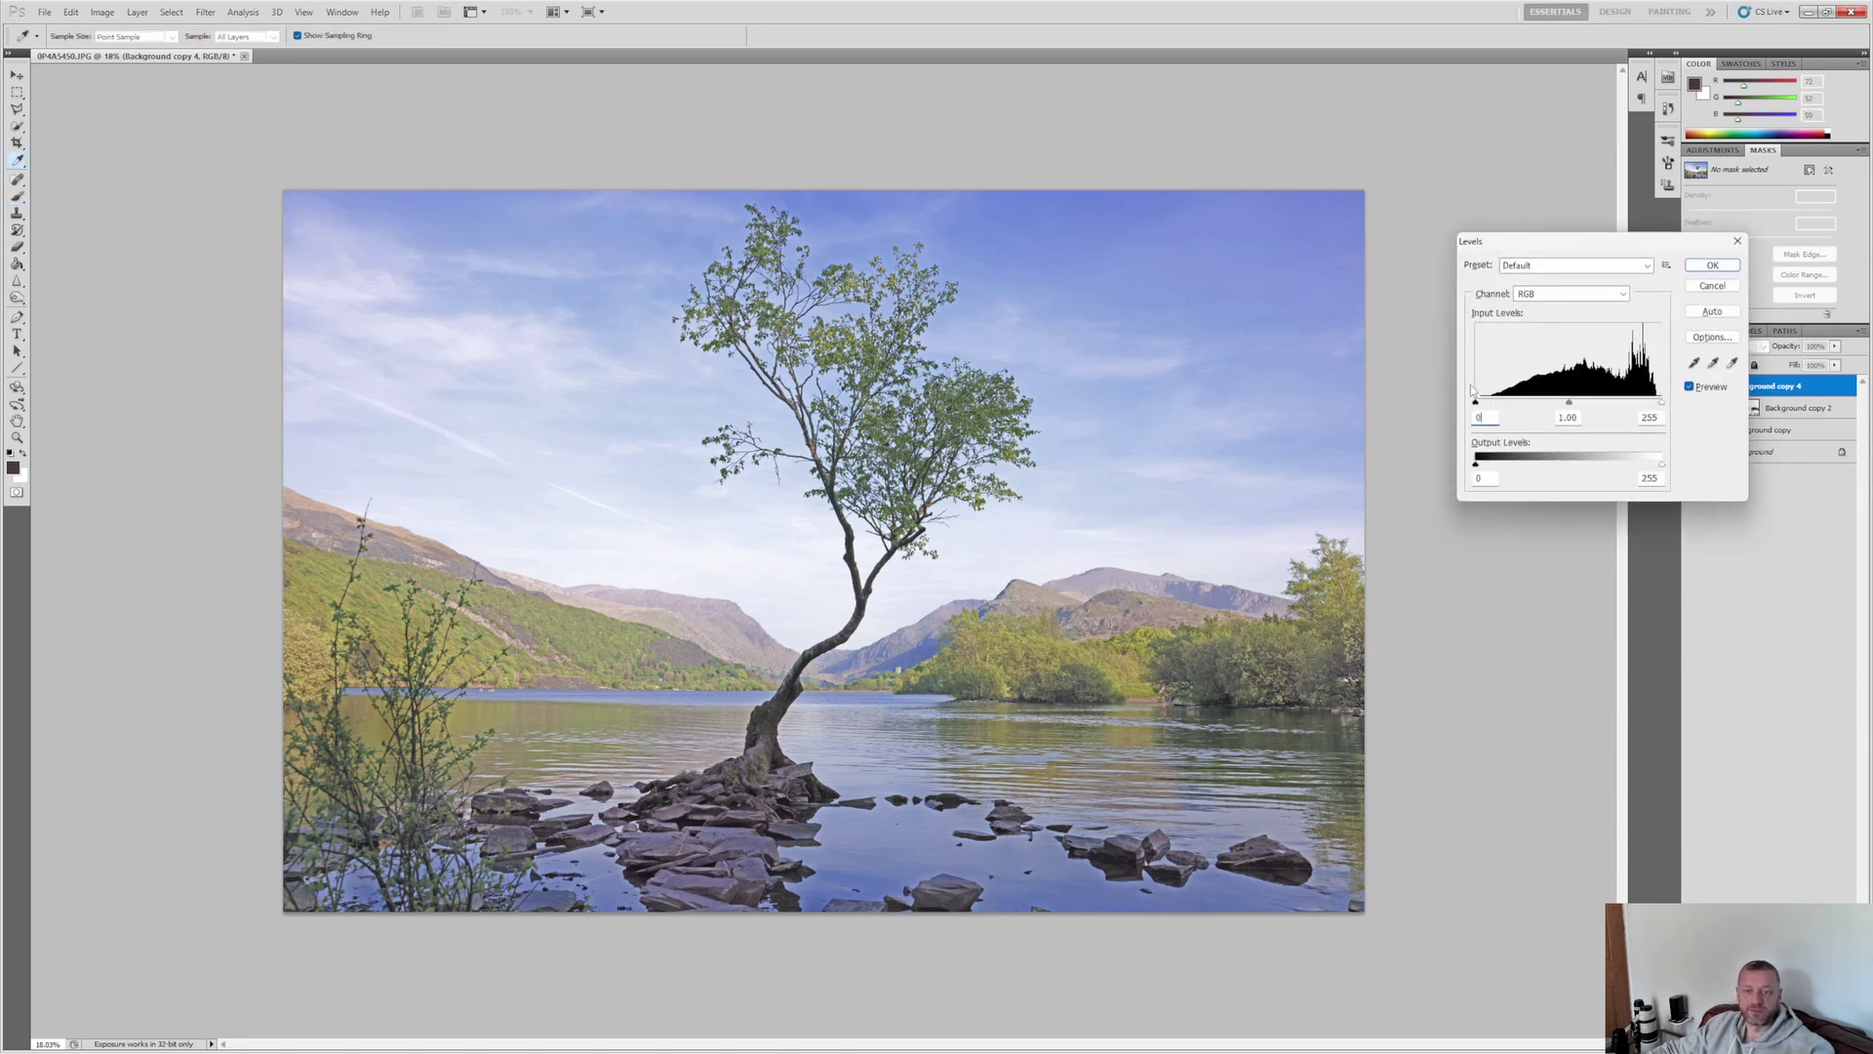
{"action": "key", "text": "Up"}
{"action": "key", "text": "Up"}
{"action": "key", "text": "Up"}
{"action": "key", "text": "Up"}
{"action": "key", "text": "Up"}
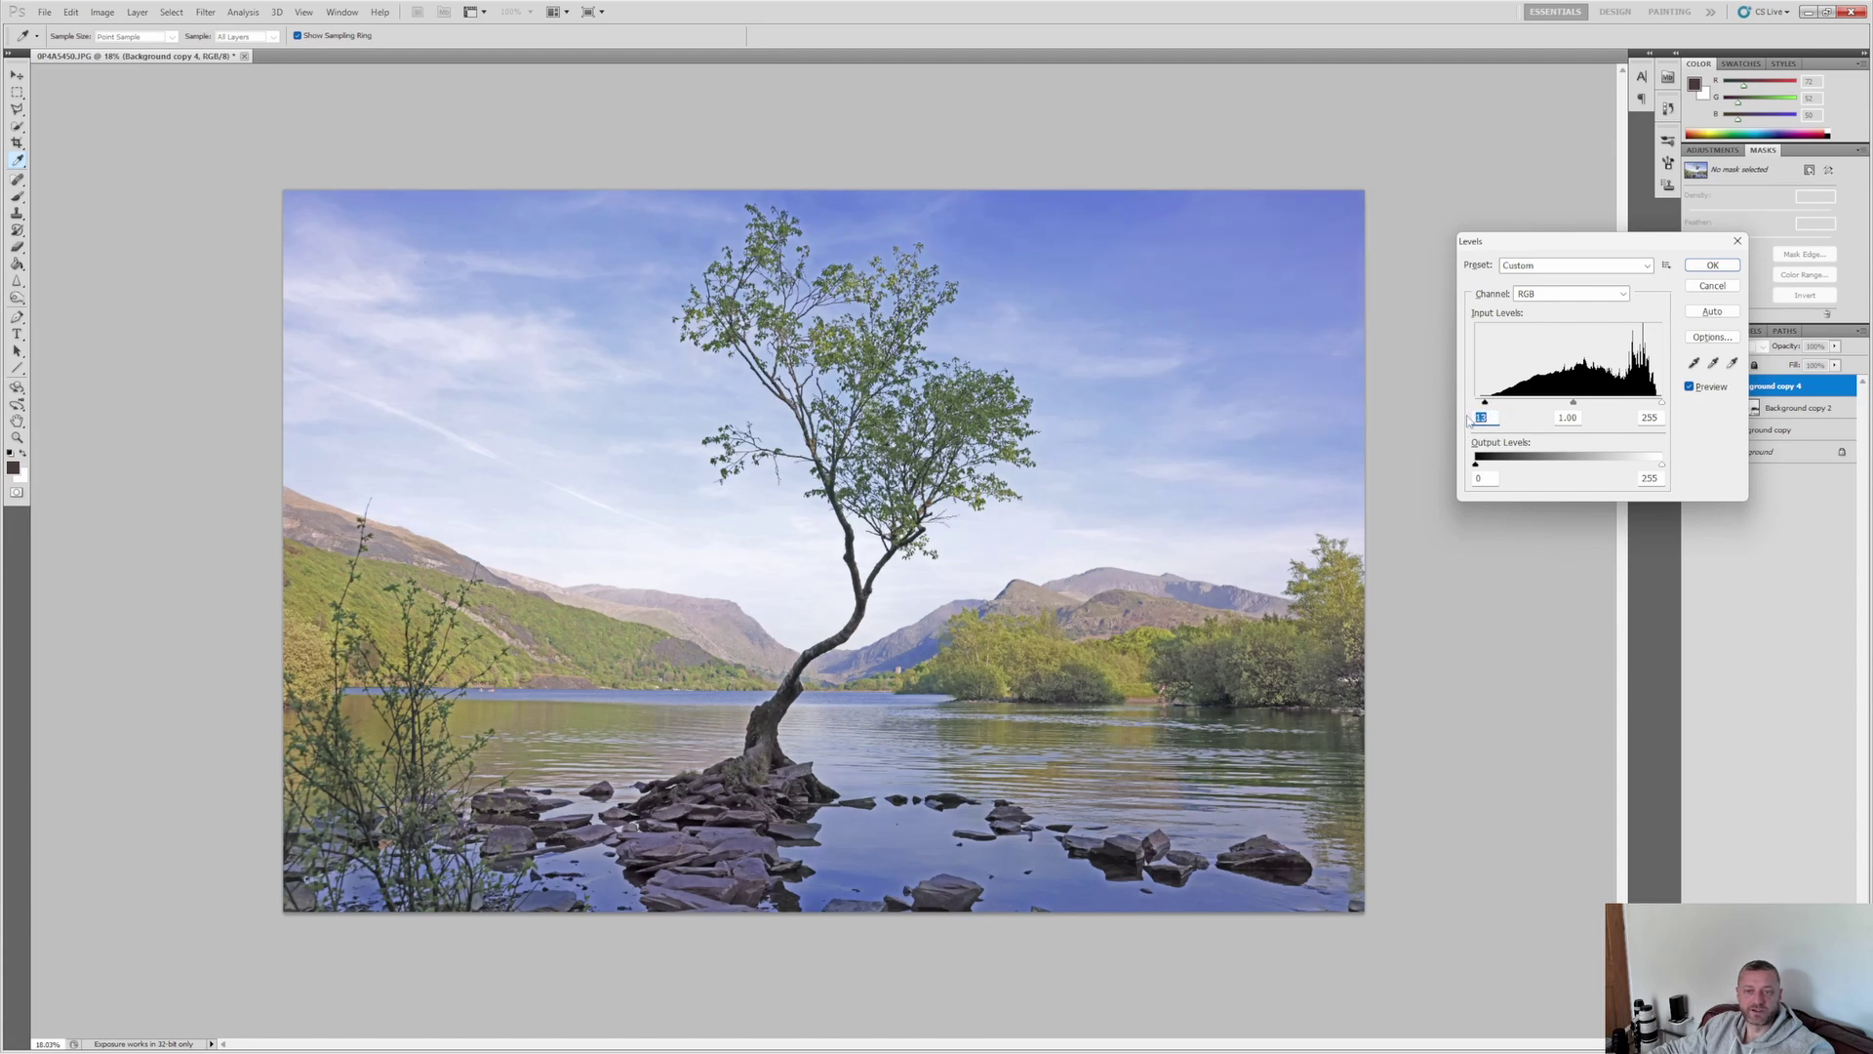
{"action": "key", "text": "Up"}
{"action": "key", "text": "Up"}
{"action": "key", "text": "Up"}
{"action": "key", "text": "Up"}
{"action": "key", "text": "Up"}
{"action": "key", "text": "Up"}
{"action": "key", "text": "Up"}
{"action": "key", "text": "Up"}
{"action": "key", "text": "Up"}
{"action": "key", "text": "Up"}
{"action": "key", "text": "Up"}
{"action": "key", "text": "Up"}
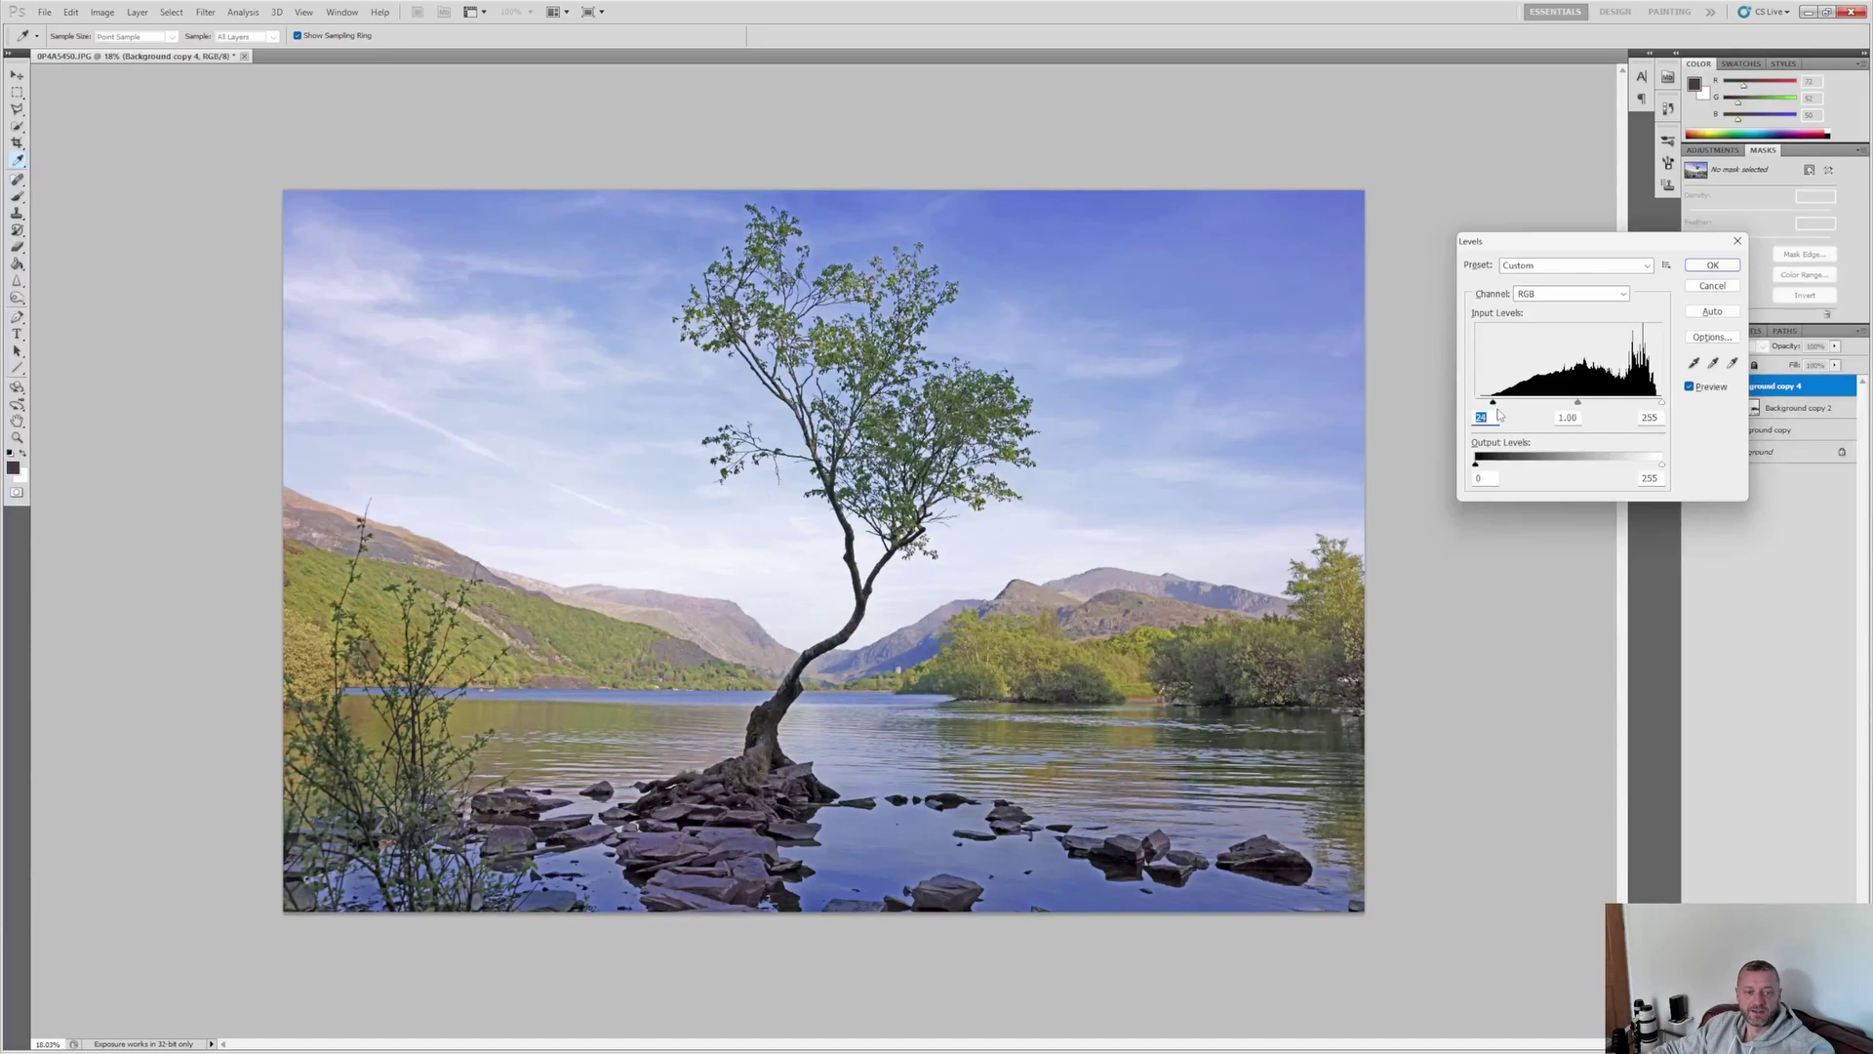
{"action": "left_click", "coordinate": [1575, 402]}
{"action": "key", "text": "Down"}
{"action": "key", "text": "Down"}
{"action": "key", "text": "Down"}
{"action": "key", "text": "Down"}
{"action": "key", "text": "Down"}
{"action": "key", "text": "Up"}
{"action": "key", "text": "Up"}
{"action": "key", "text": "Up"}
{"action": "key", "text": "Up"}
{"action": "key", "text": "Up"}
{"action": "key", "text": "Up"}
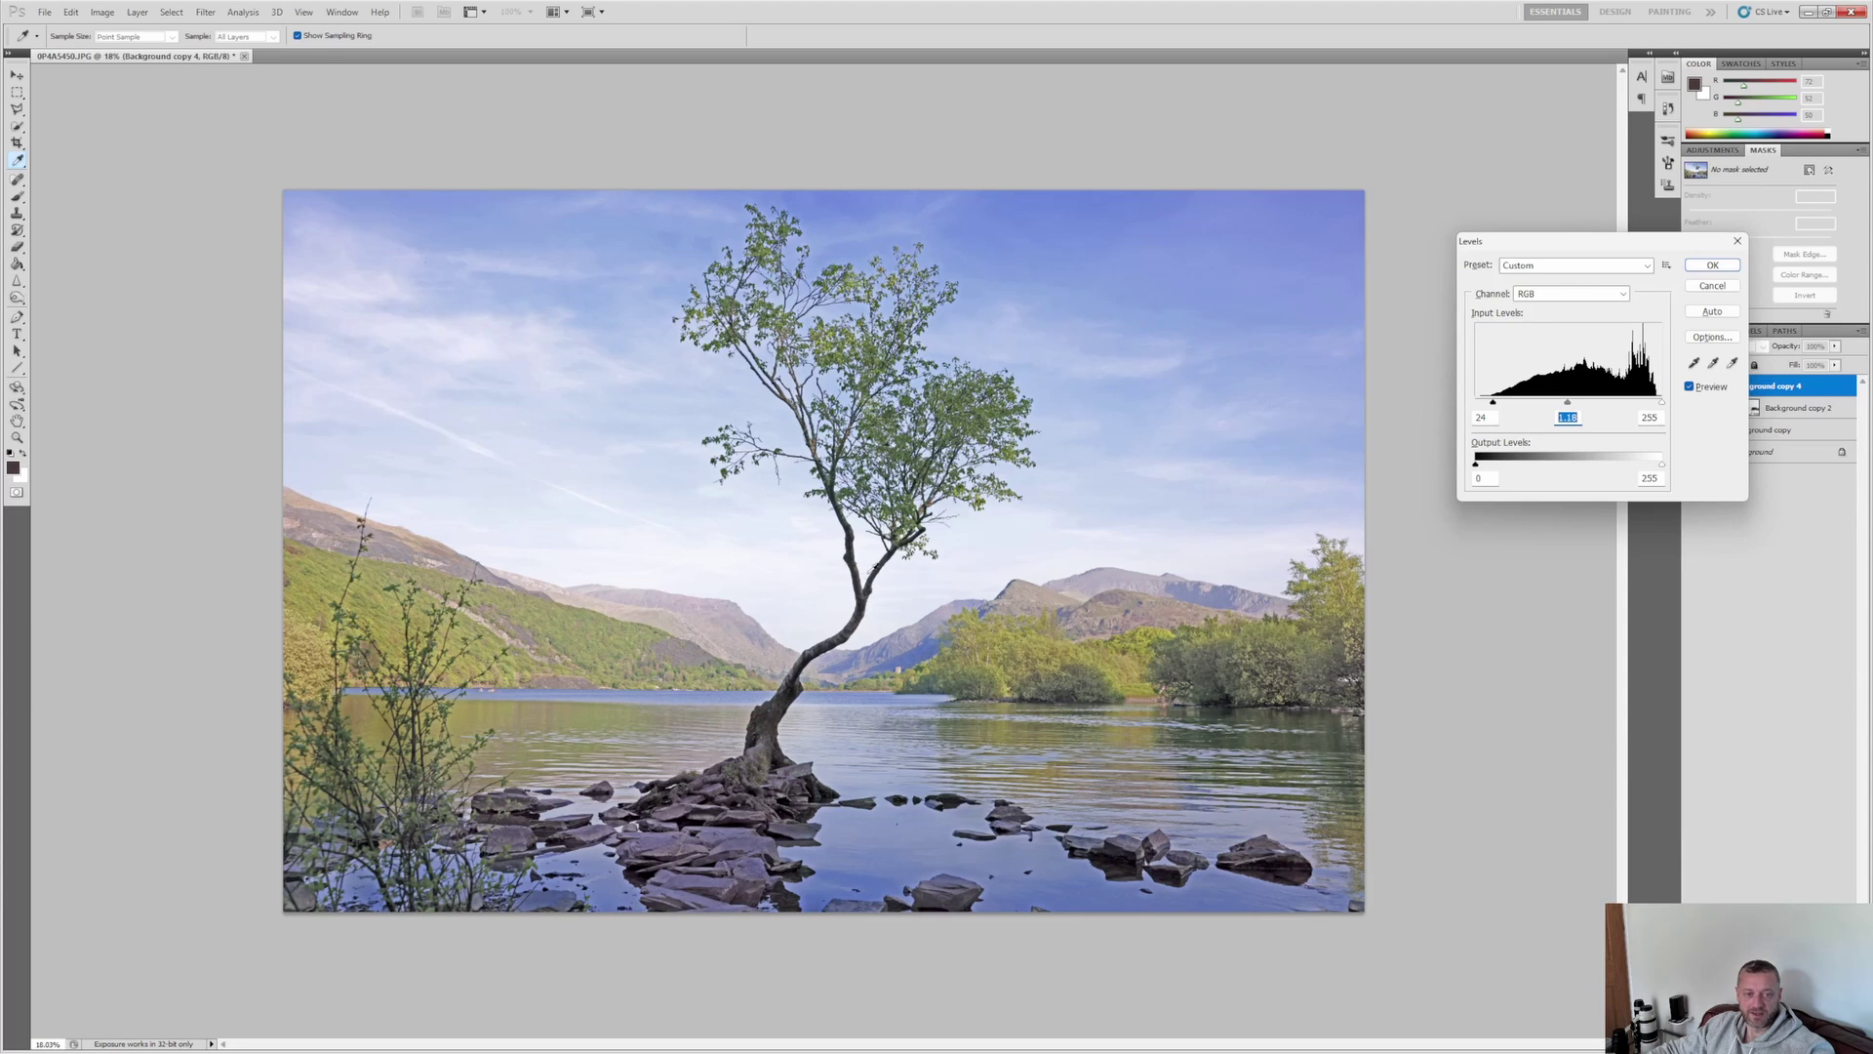
{"action": "left_click", "coordinate": [1481, 419]}
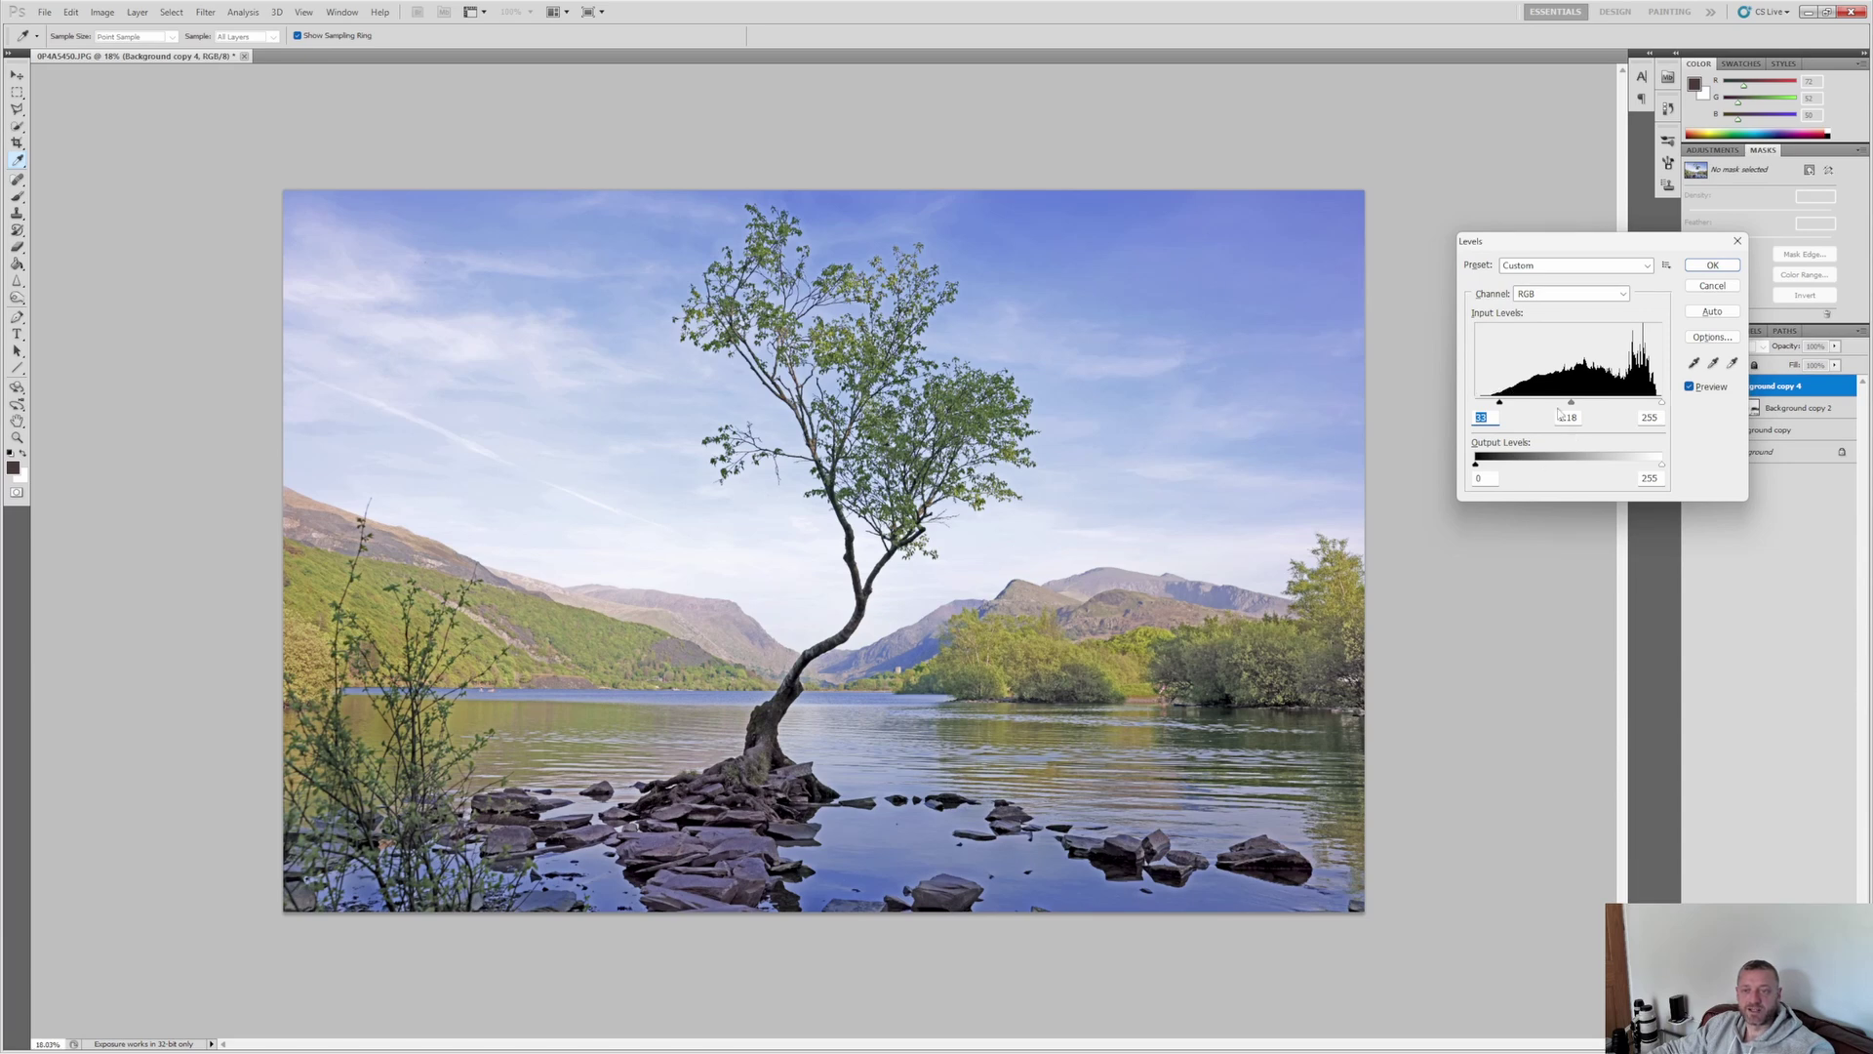
{"action": "double_click", "coordinate": [1561, 416]}
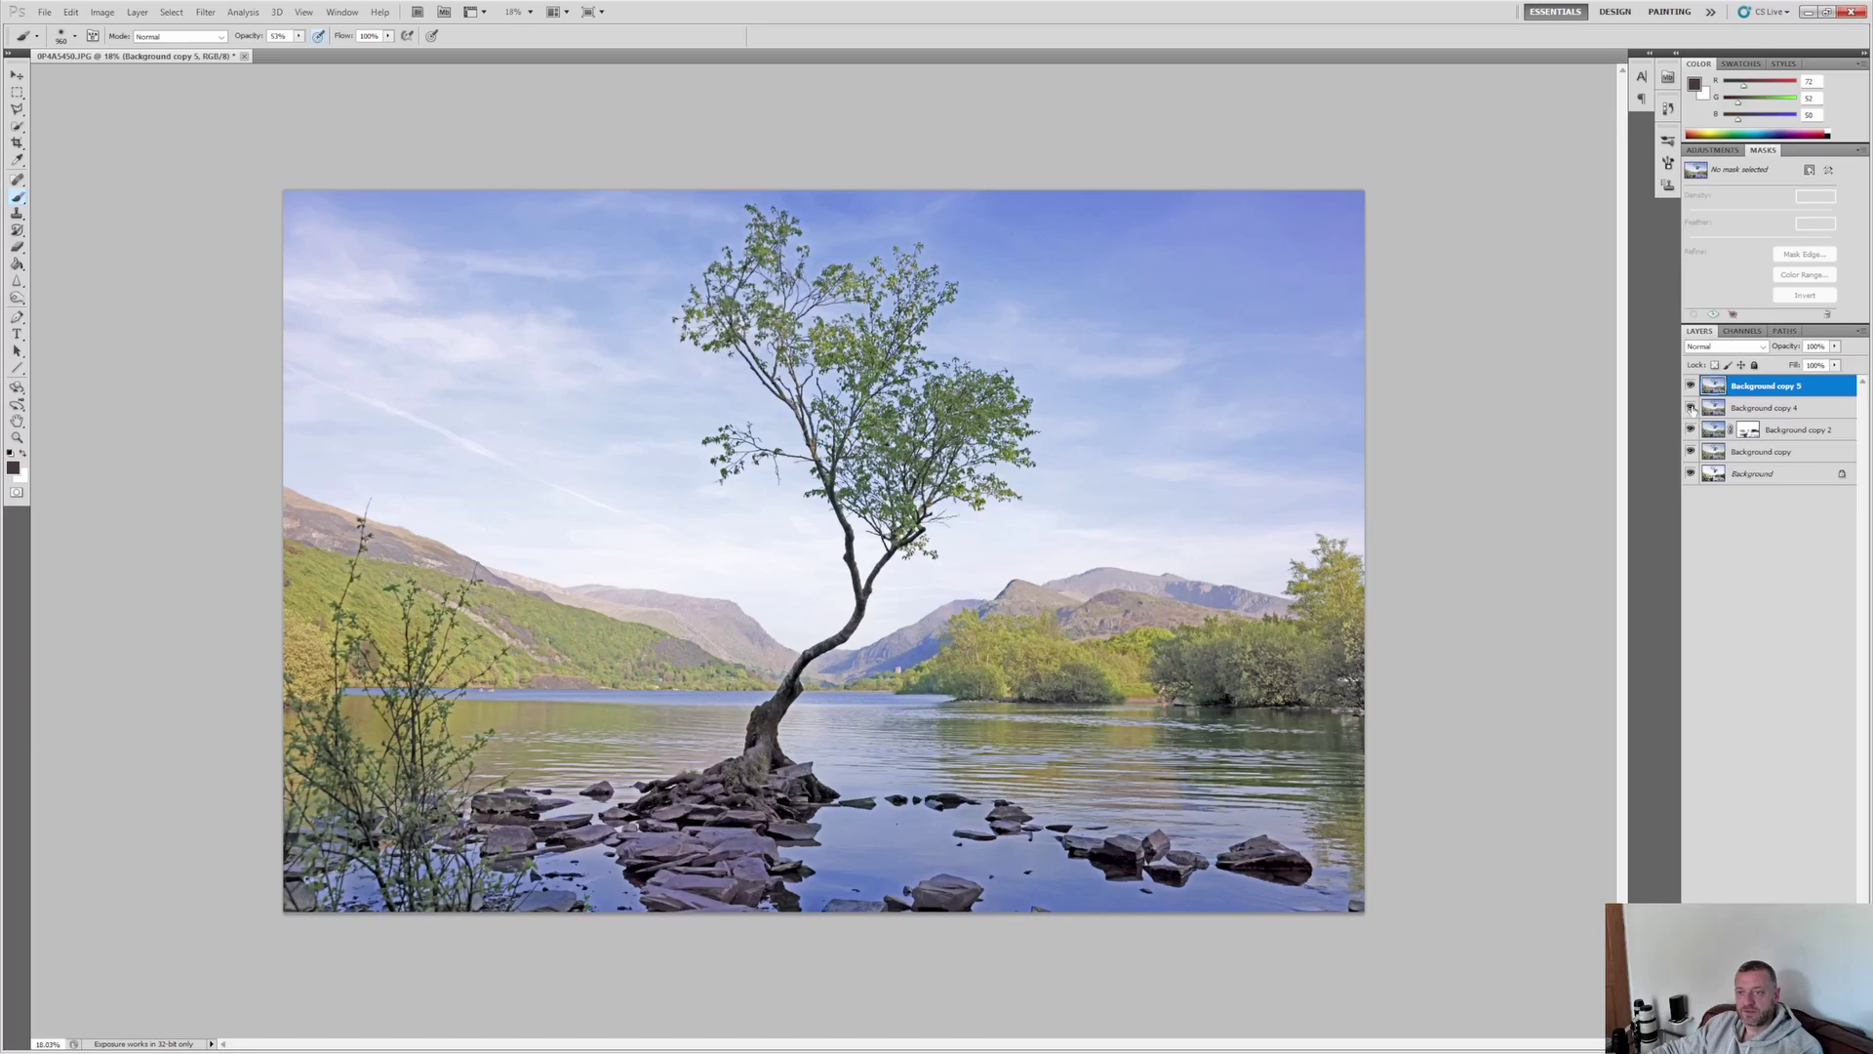
{"action": "left_click_drag", "start_coordinate": [1691, 408], "coordinate": [1690, 466]}
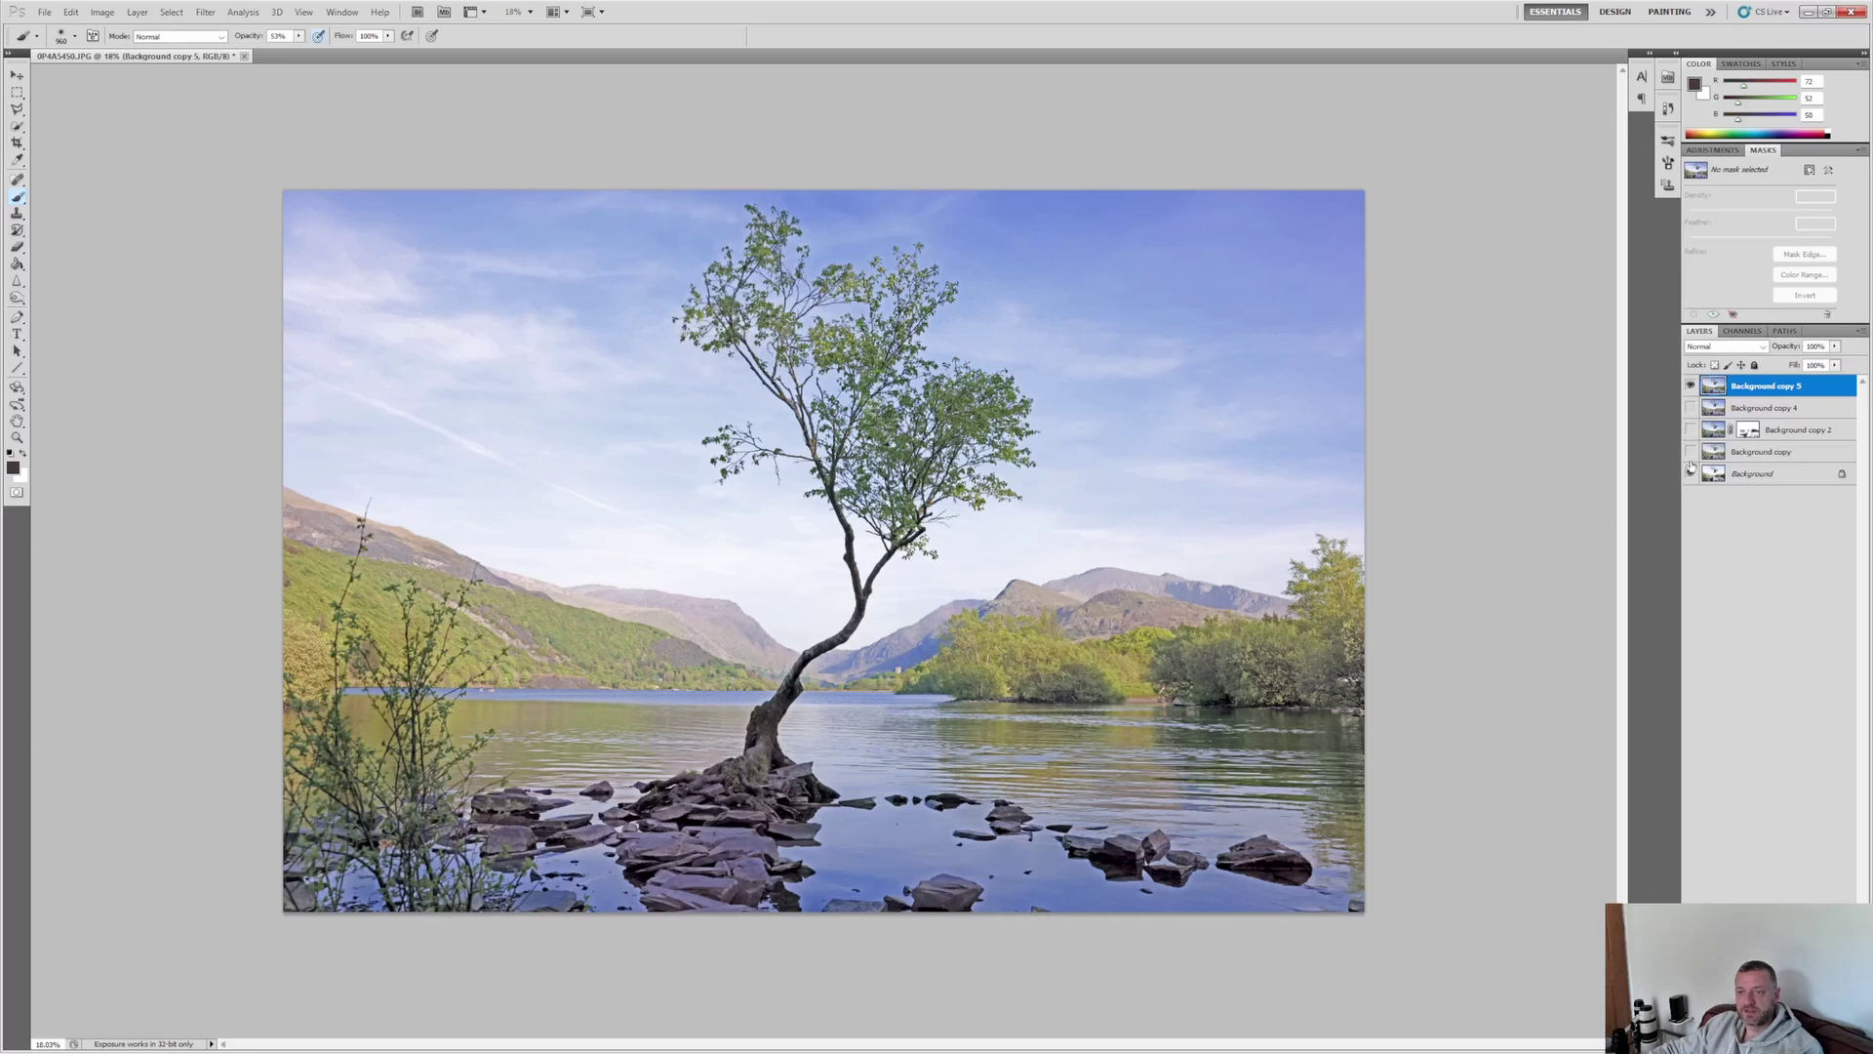
{"action": "left_click", "coordinate": [1691, 385]}
{"action": "left_click", "coordinate": [1691, 385]}
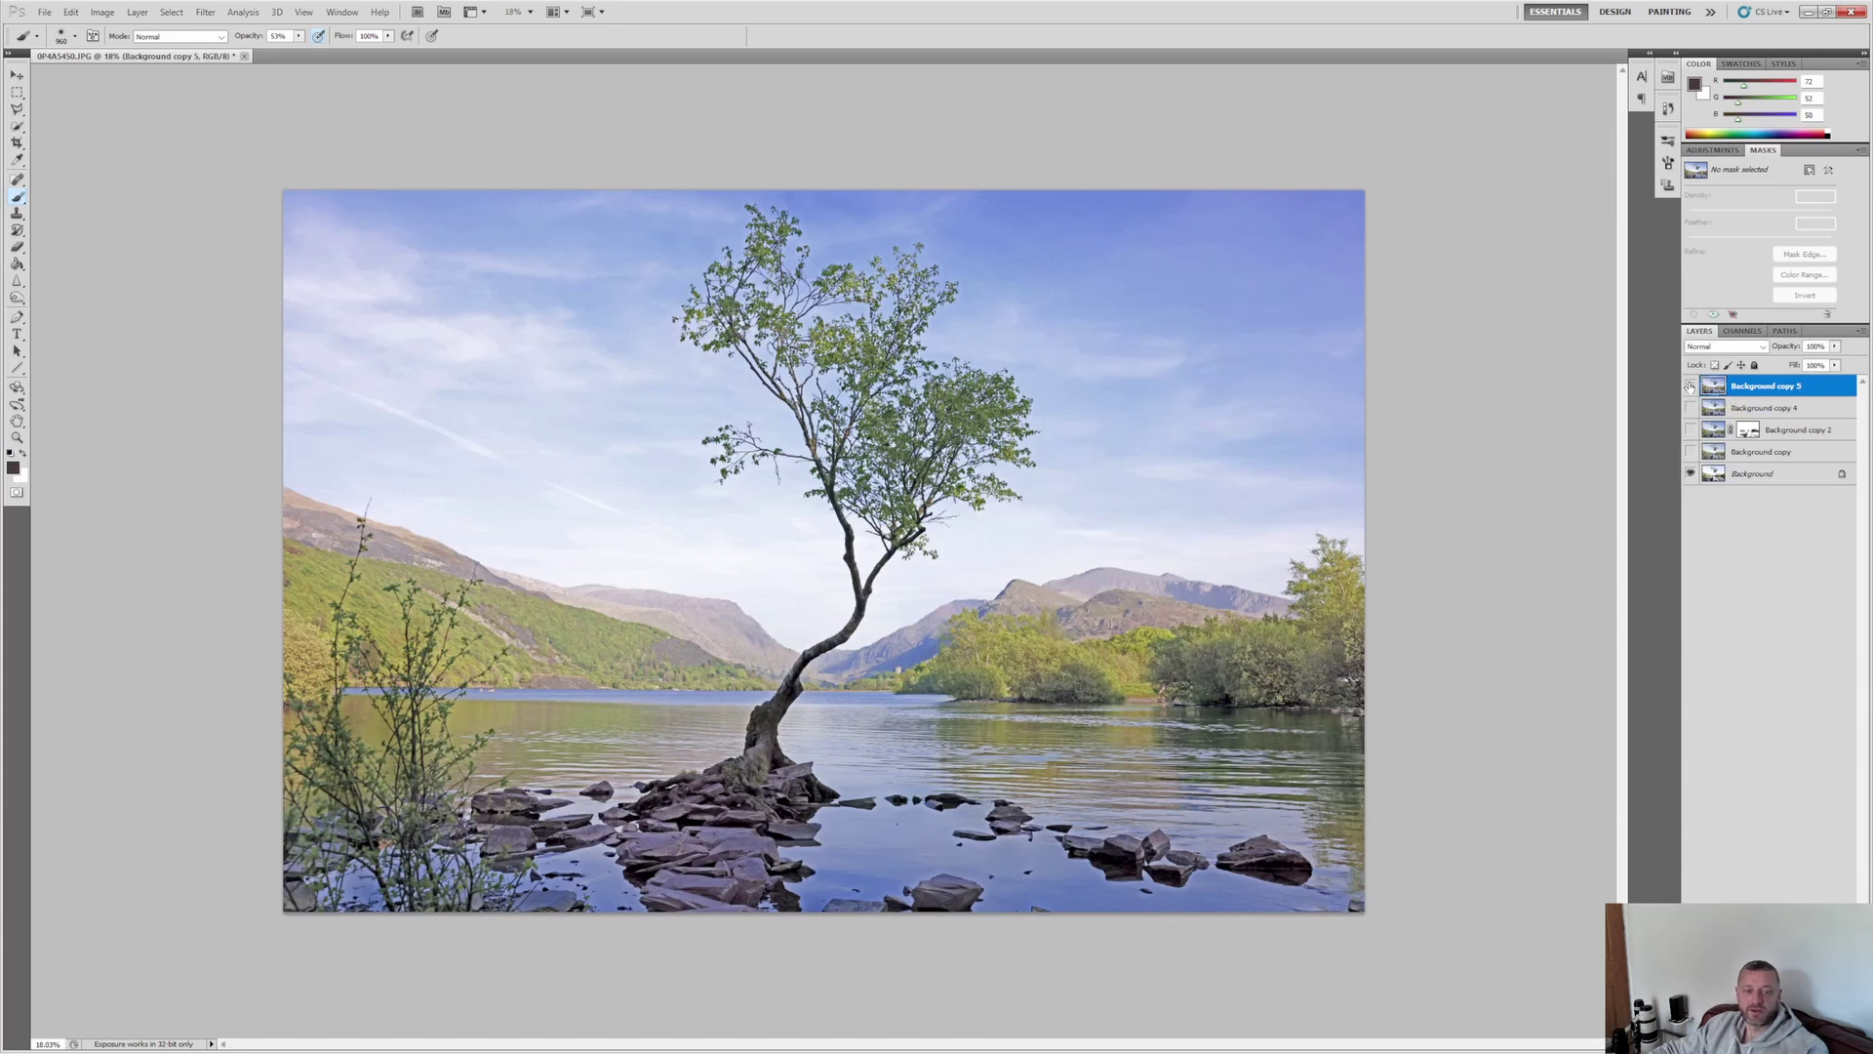
{"action": "left_click", "coordinate": [1691, 385]}
{"action": "left_click", "coordinate": [1691, 385]}
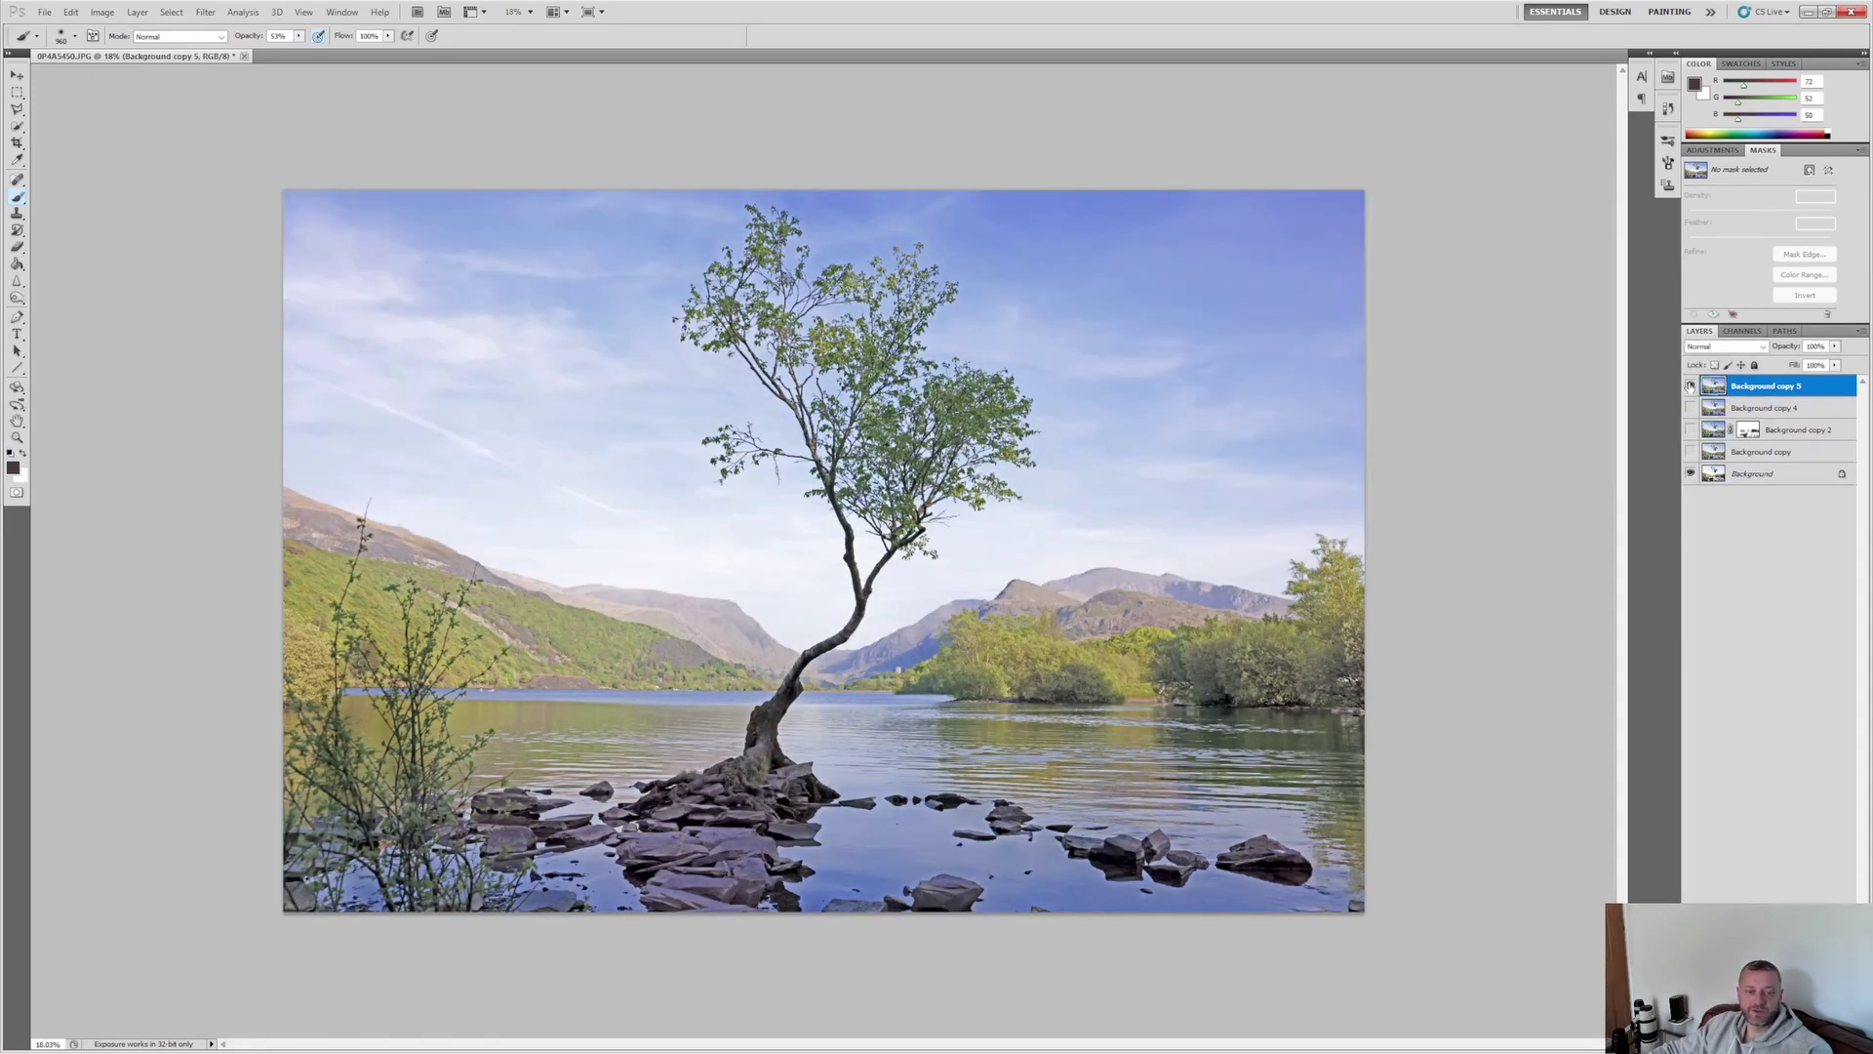
{"action": "left_click", "coordinate": [1690, 385]}
{"action": "left_click", "coordinate": [1690, 385]}
{"action": "left_click", "coordinate": [1691, 385]}
{"action": "left_click", "coordinate": [1691, 385]}
{"action": "left_click_drag", "start_coordinate": [1691, 408], "coordinate": [1690, 452]}
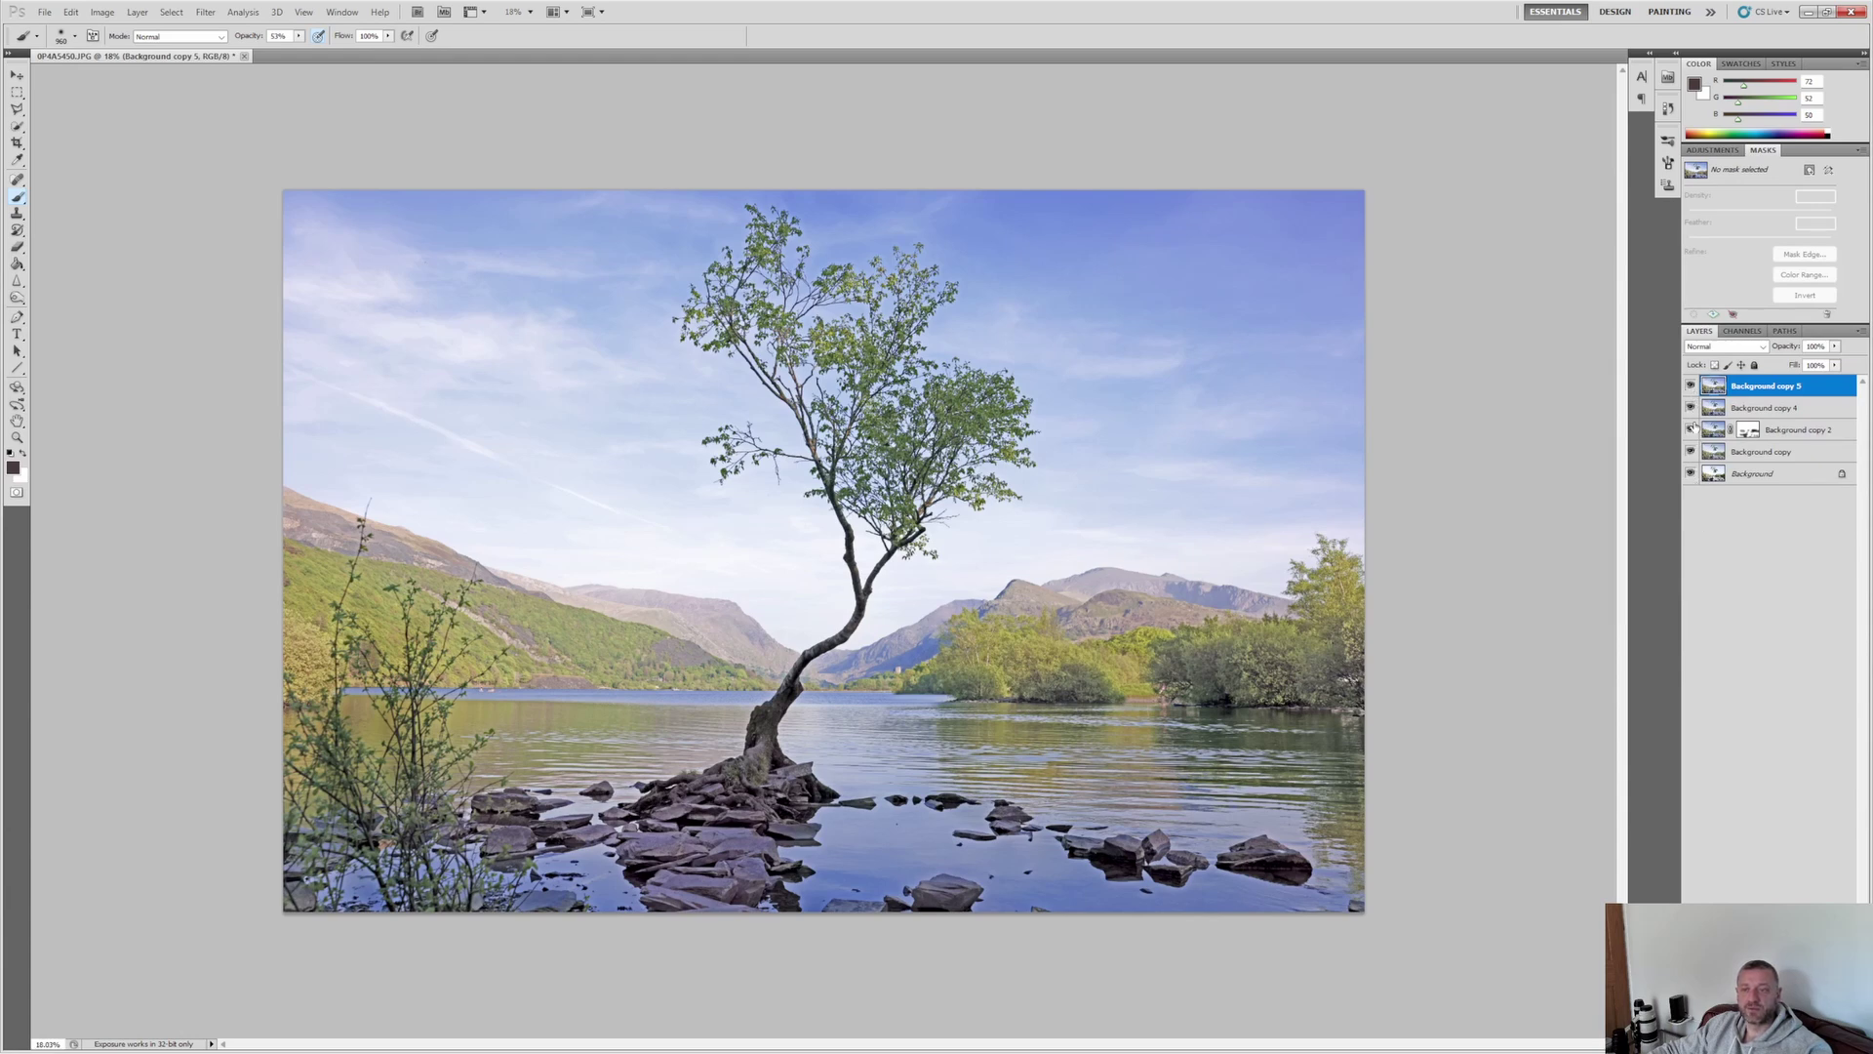
- Merge Background copy 5 through Background copy into one layer and compare it against the original
{"action": "left_click", "coordinate": [1761, 452], "text": "shift"}
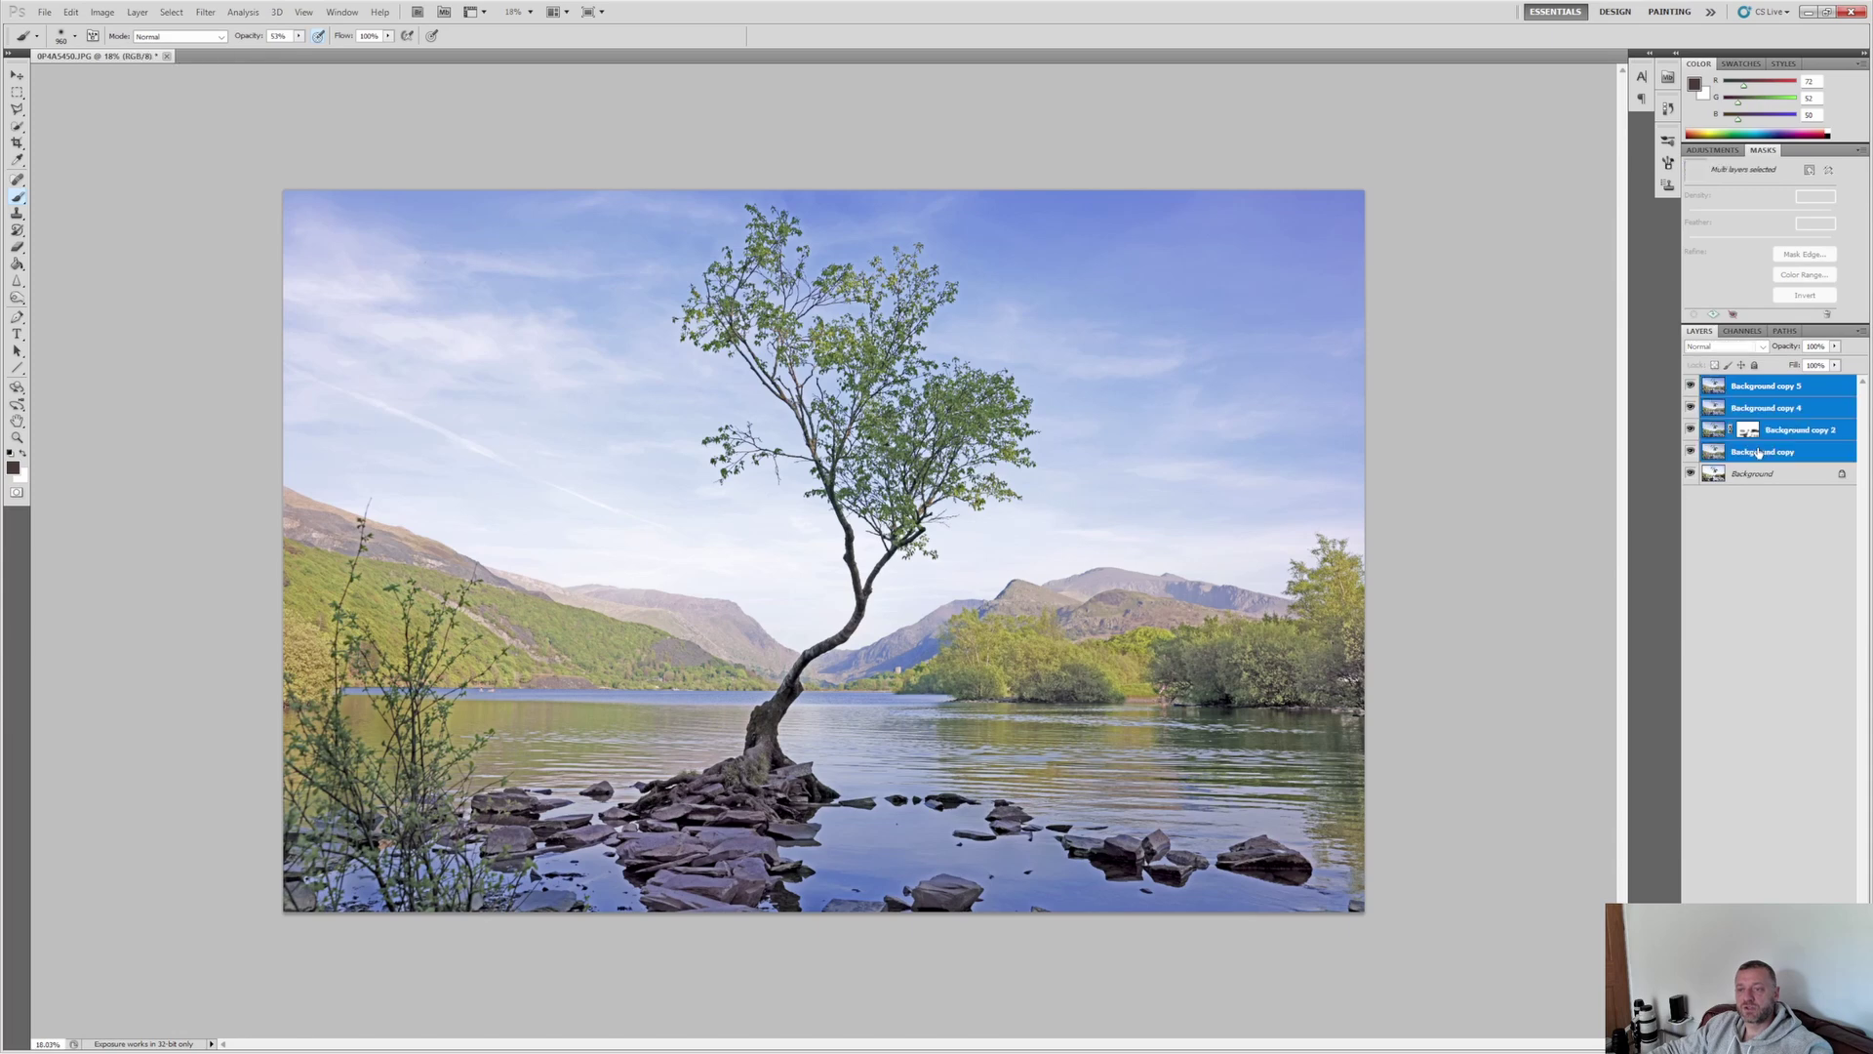
{"action": "right_click", "coordinate": [1760, 452]}
{"action": "left_click", "coordinate": [1747, 768]}
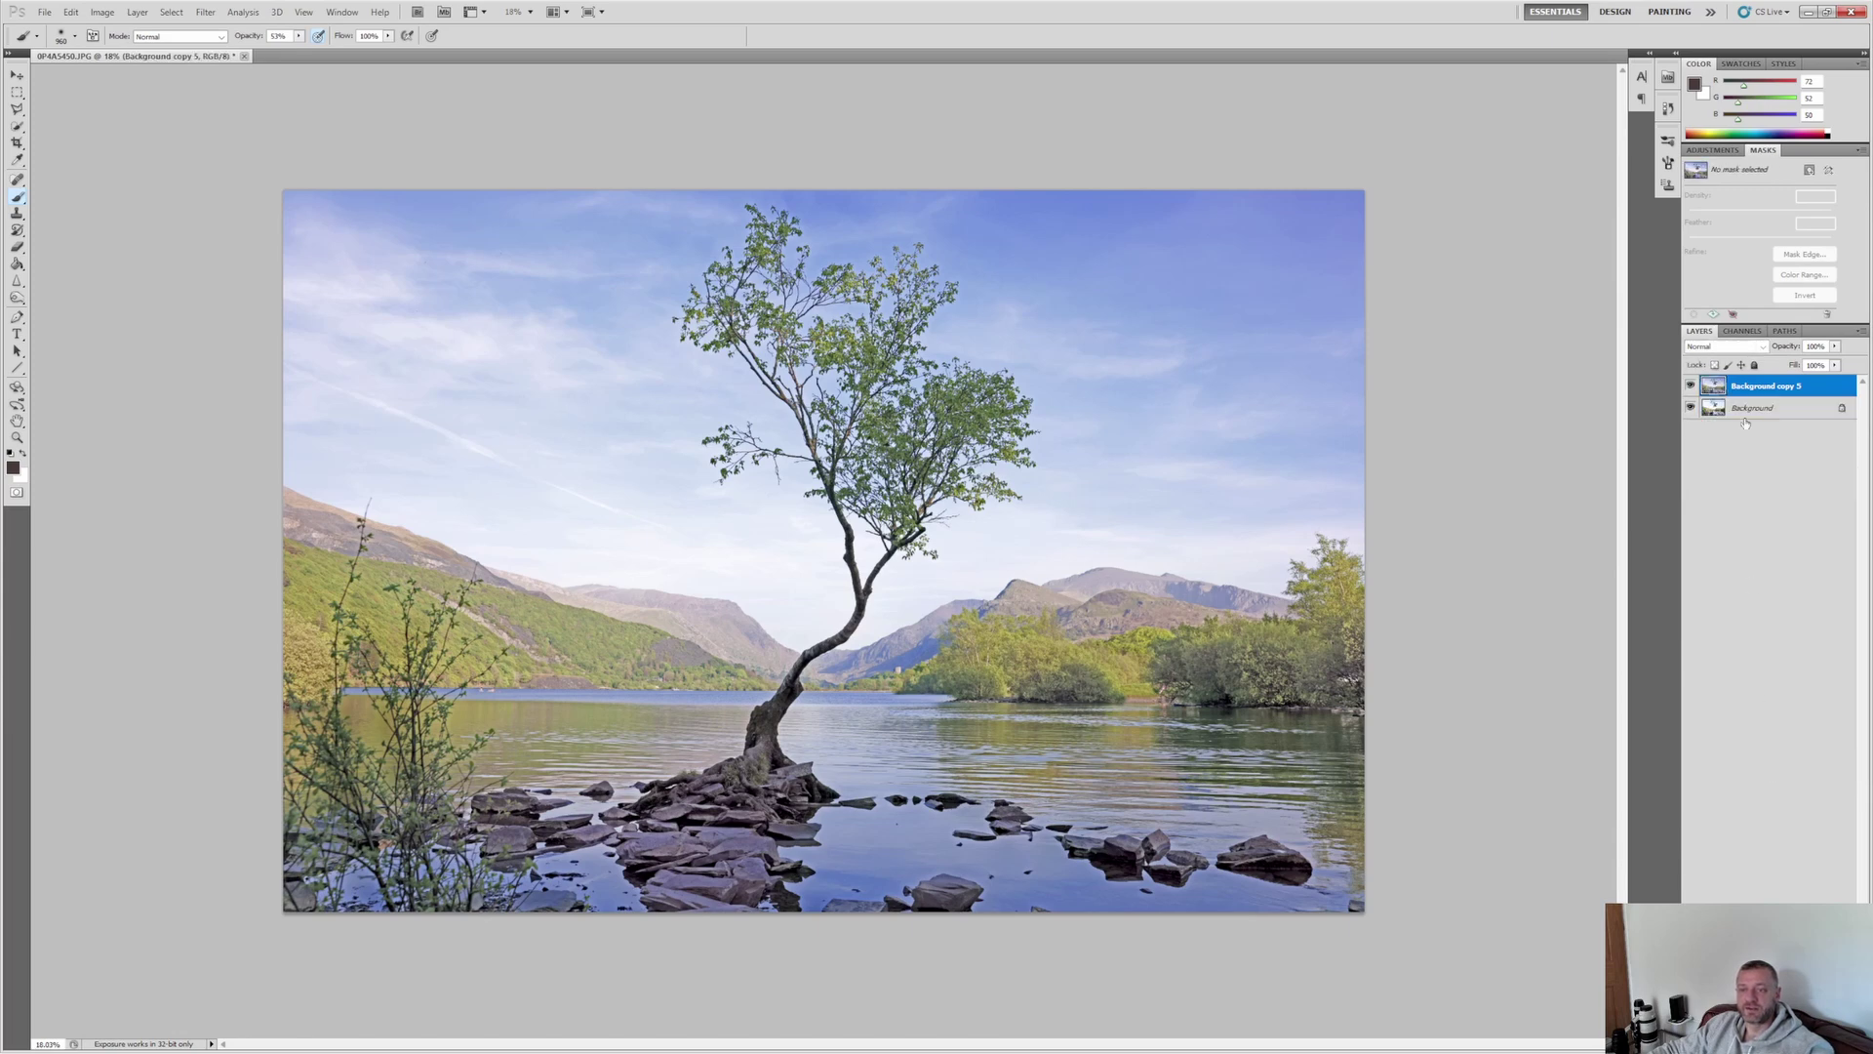
{"action": "left_click", "coordinate": [1691, 387]}
{"action": "left_click", "coordinate": [1691, 388]}
{"action": "left_click", "coordinate": [1691, 387]}
{"action": "left_click", "coordinate": [1691, 387]}
- Add a layer mask and paint black over the foreground rocks to restore their original tones
{"action": "left_click", "coordinate": [1737, 1040]}
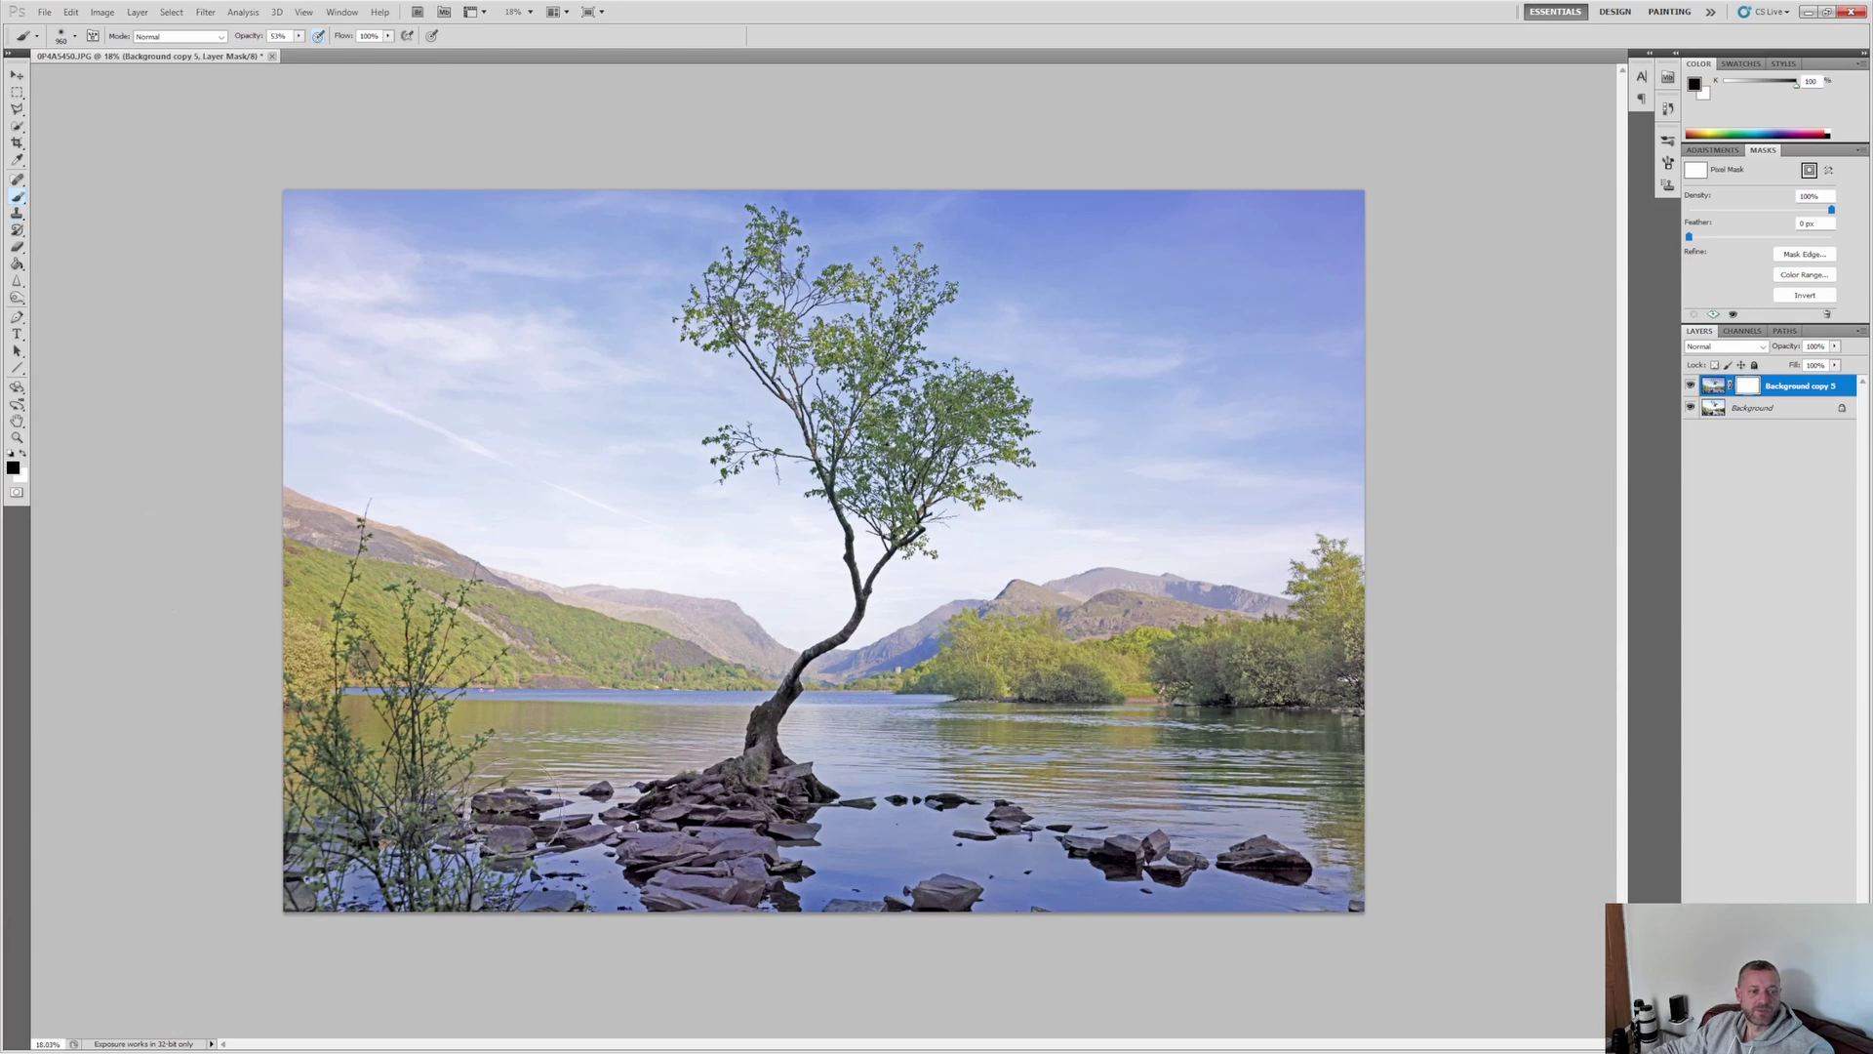
{"action": "mouse_move", "coordinate": [683, 722]}
{"action": "left_mouse_down"}
{"action": "mouse_move", "coordinate": [1301, 761]}
{"action": "mouse_move", "coordinate": [919, 825]}
{"action": "mouse_move", "coordinate": [1301, 876]}
{"action": "mouse_move", "coordinate": [865, 872]}
{"action": "mouse_move", "coordinate": [701, 904]}
{"action": "mouse_move", "coordinate": [421, 864]}
{"action": "mouse_move", "coordinate": [417, 769]}
{"action": "mouse_move", "coordinate": [789, 731]}
{"action": "mouse_move", "coordinate": [570, 734]}
{"action": "mouse_move", "coordinate": [1179, 752]}
{"action": "mouse_move", "coordinate": [1267, 759]}
{"action": "mouse_move", "coordinate": [1058, 749]}
{"action": "mouse_move", "coordinate": [1335, 771]}
{"action": "left_mouse_up"}
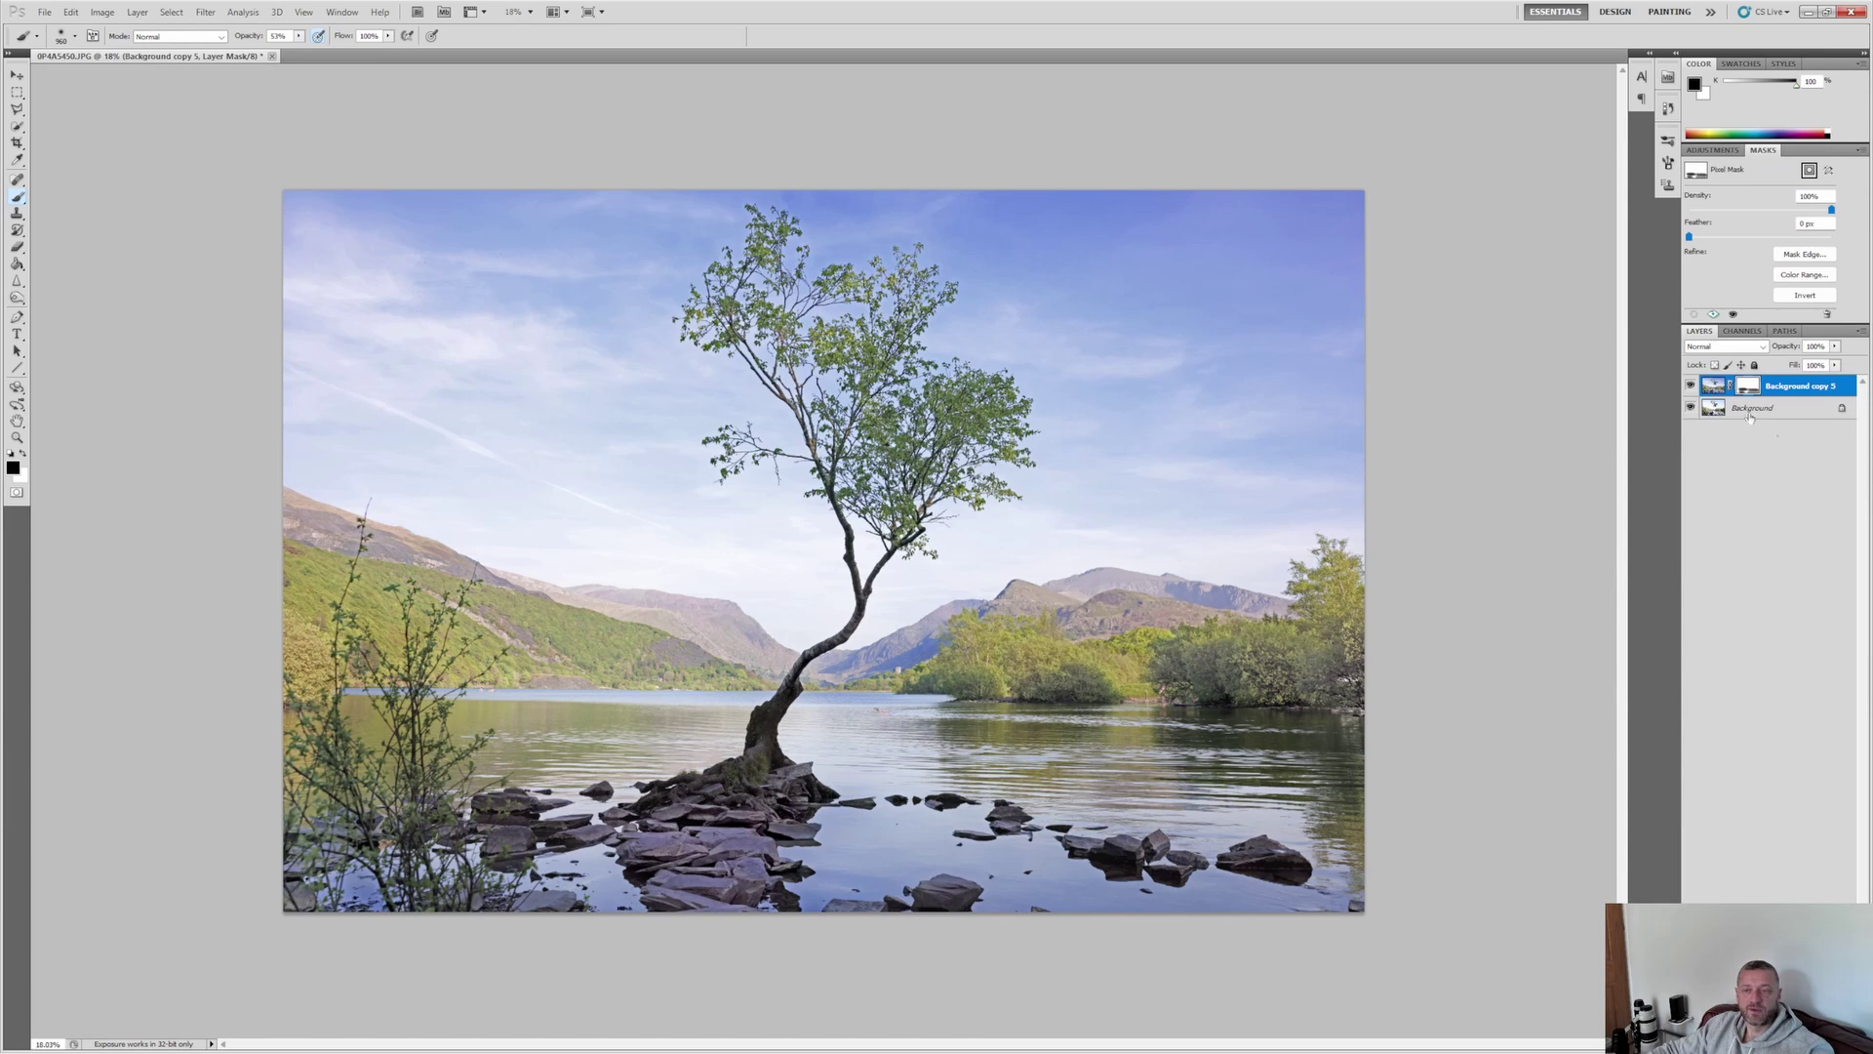
{"action": "left_click", "coordinate": [1690, 386]}
{"action": "left_click", "coordinate": [1690, 386]}
{"action": "left_click", "coordinate": [1689, 386]}
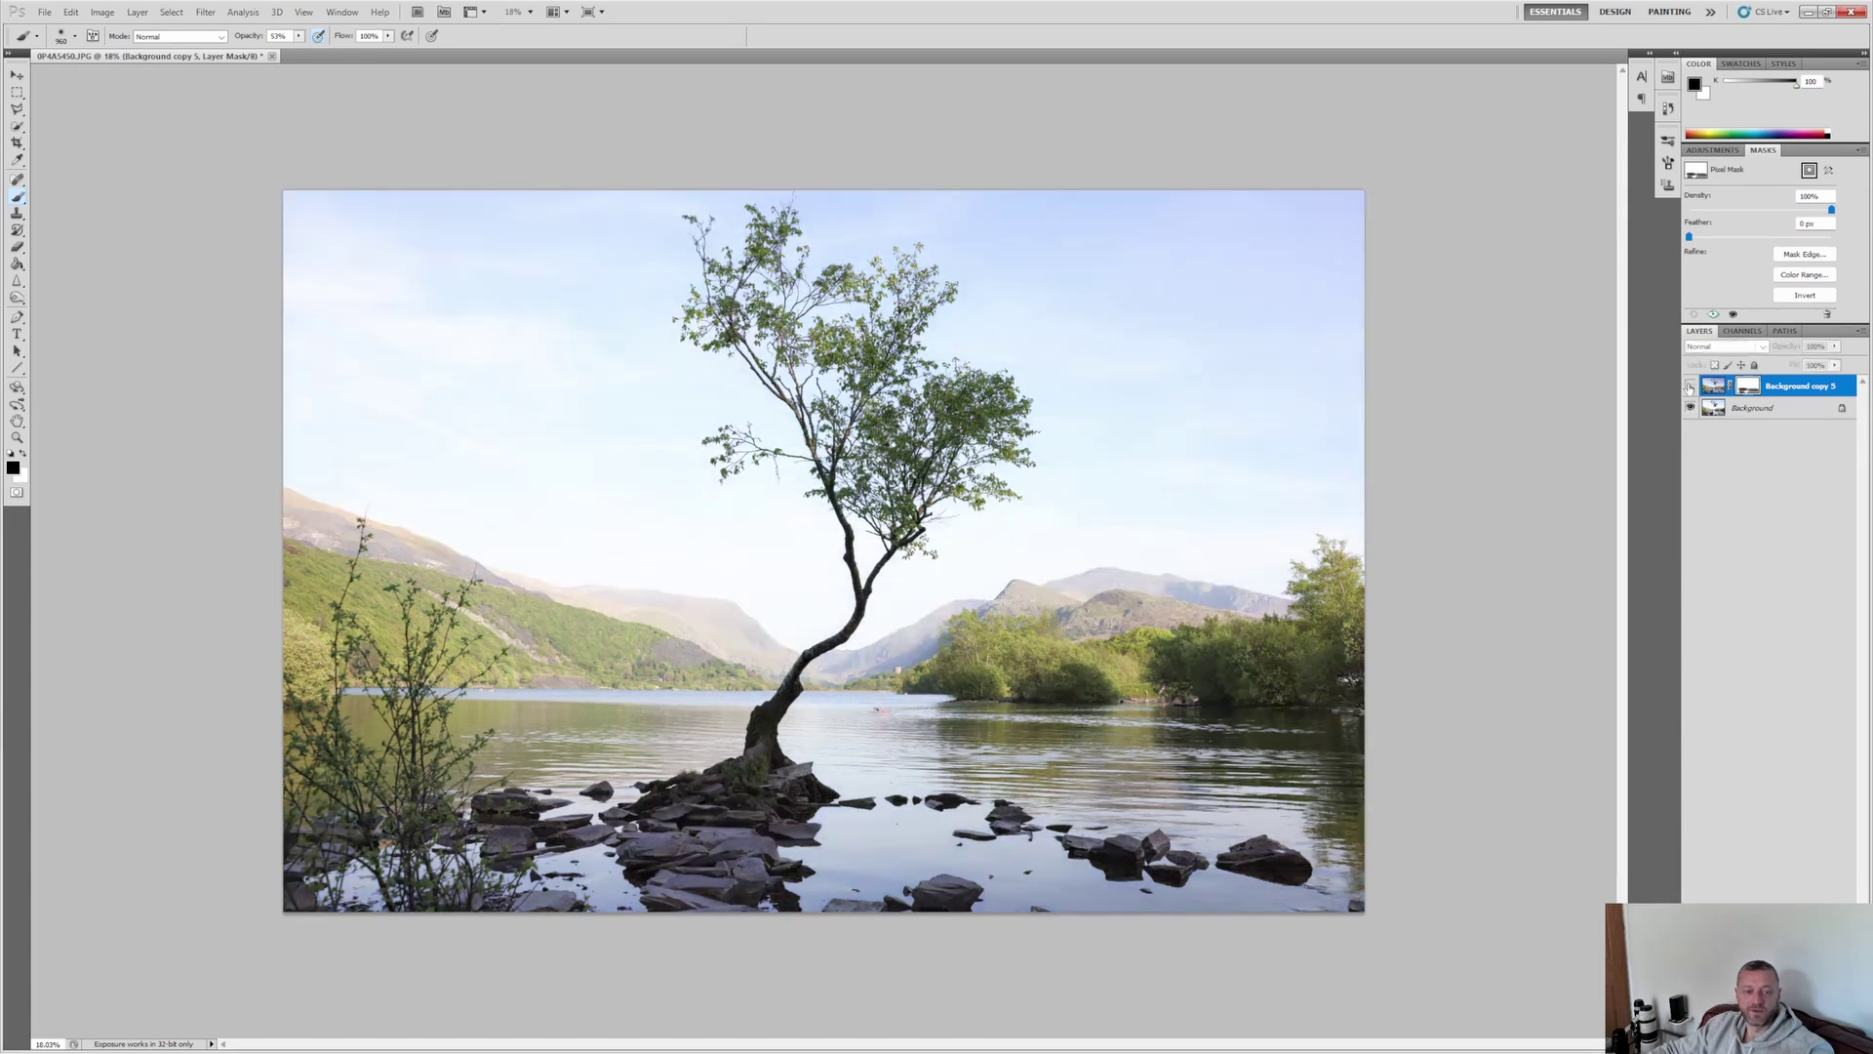
{"action": "left_click", "coordinate": [1689, 387]}
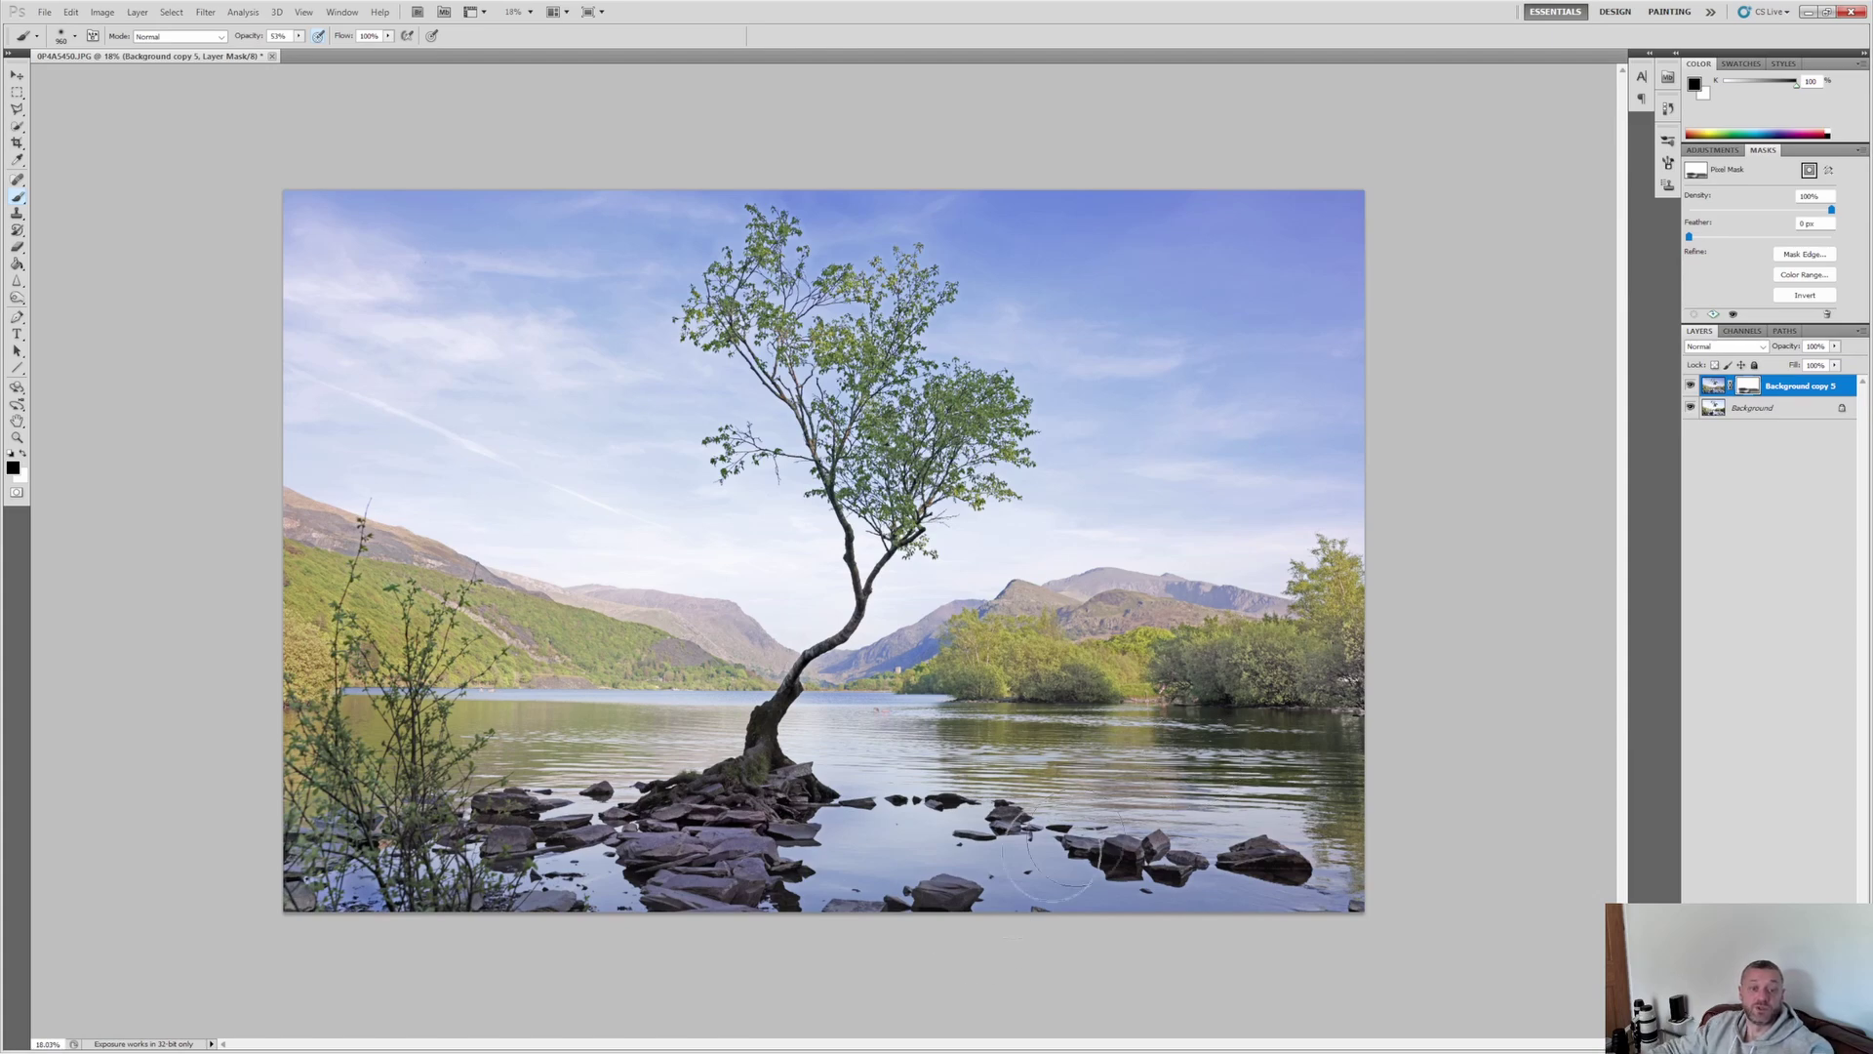
- Paint white on the mask with a 125 px brush over the swimmer's pink float
{"action": "scroll", "coordinate": [857, 705], "scroll_direction": "up", "scroll_amount": 5}
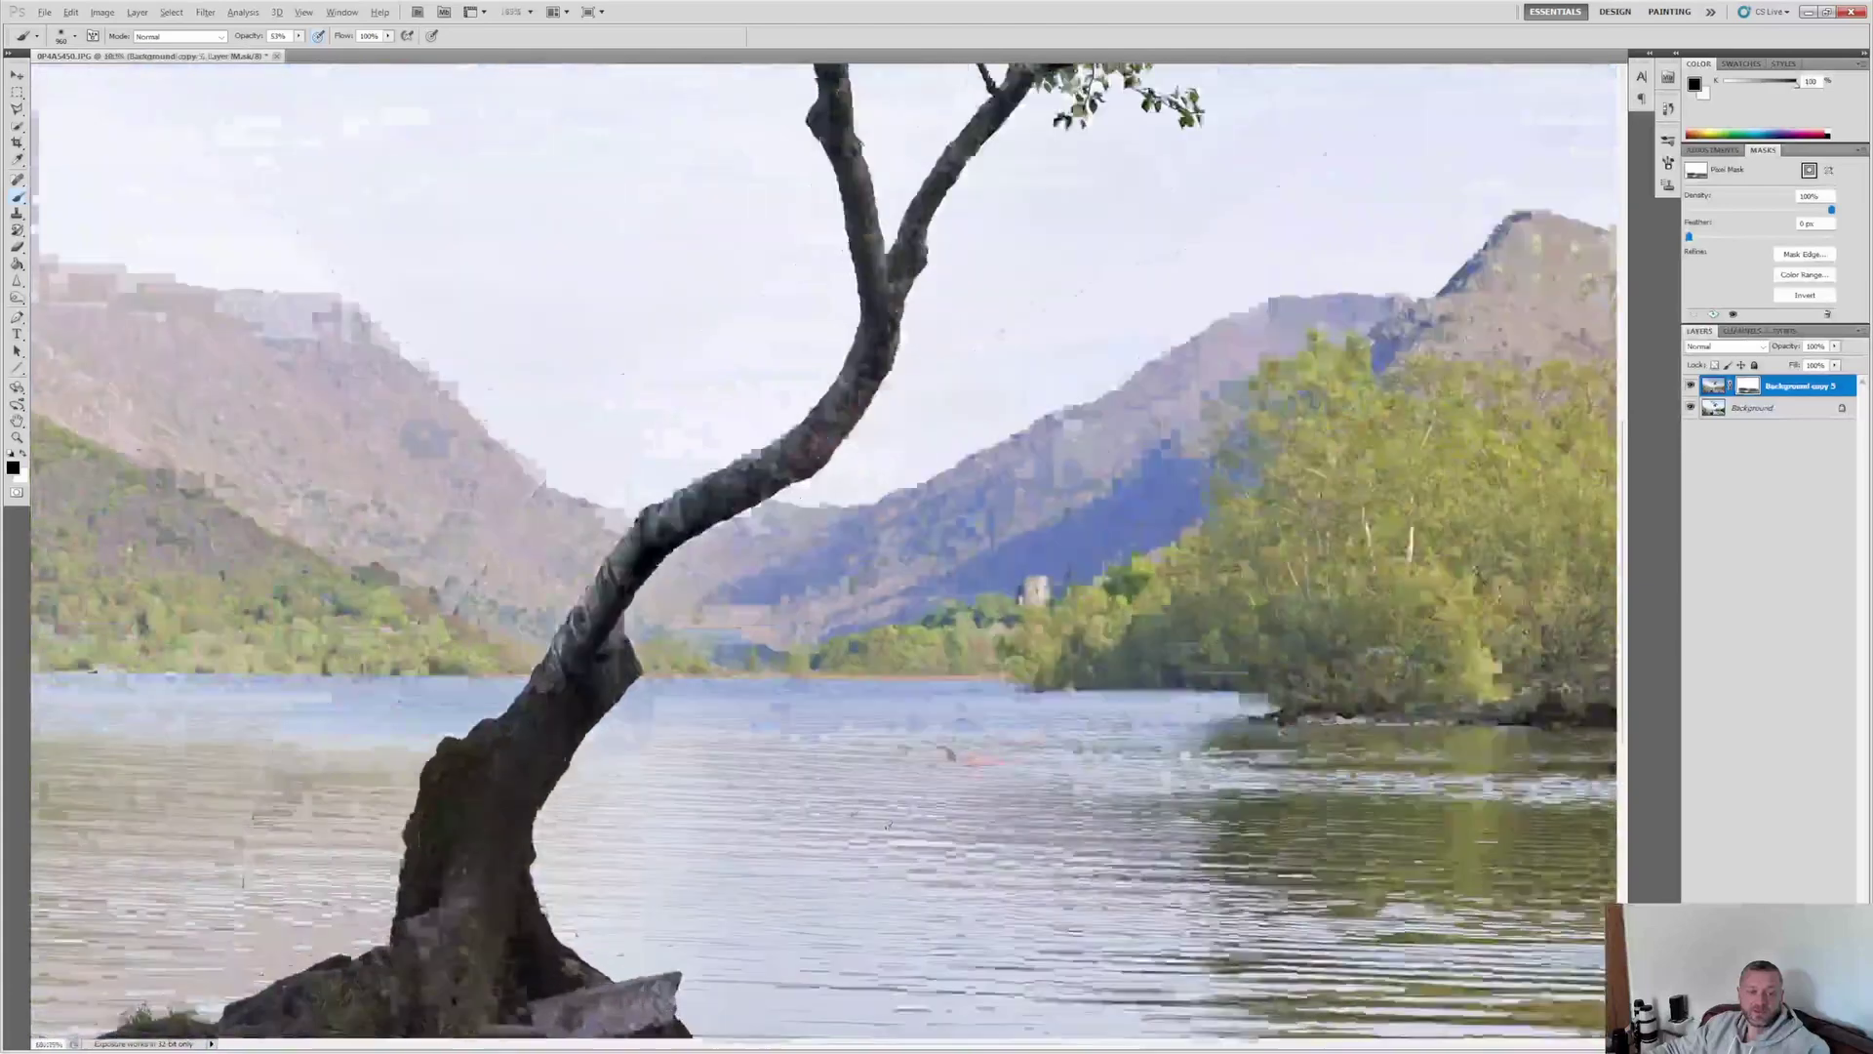
{"action": "key", "text": "x"}
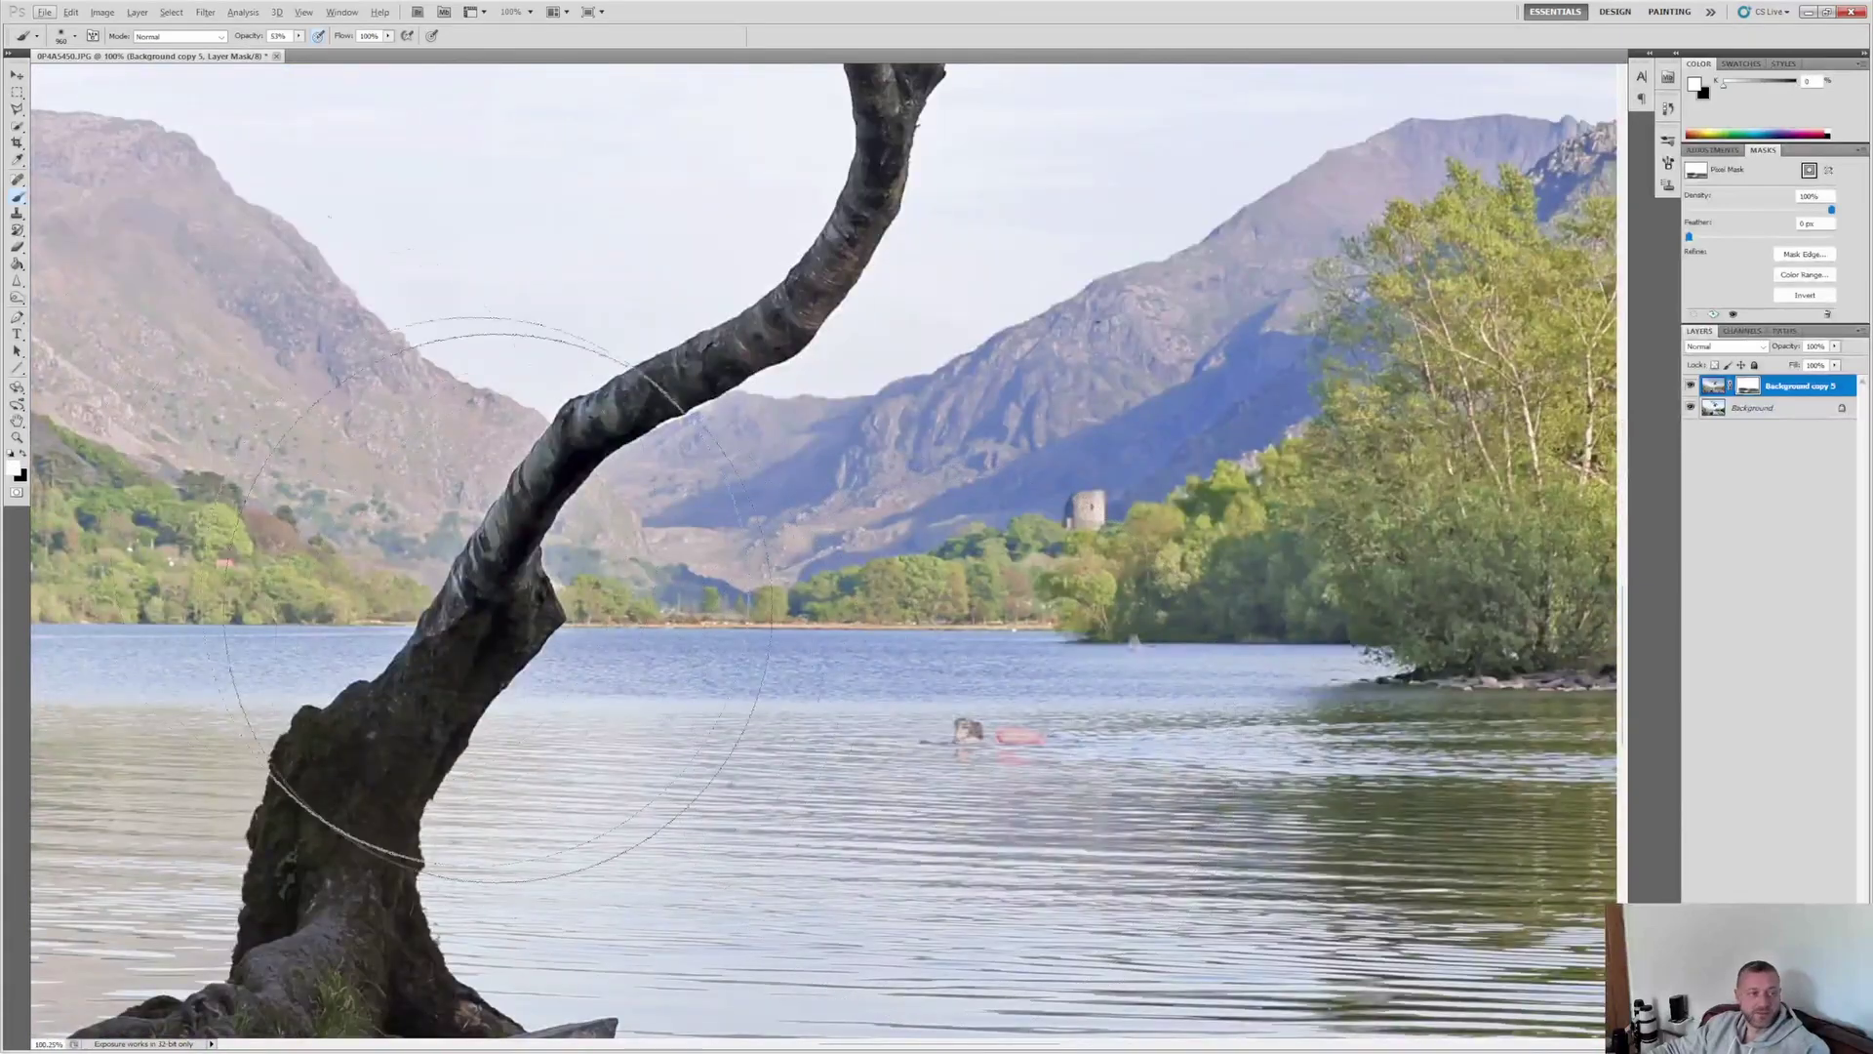
{"action": "key", "text": "x"}
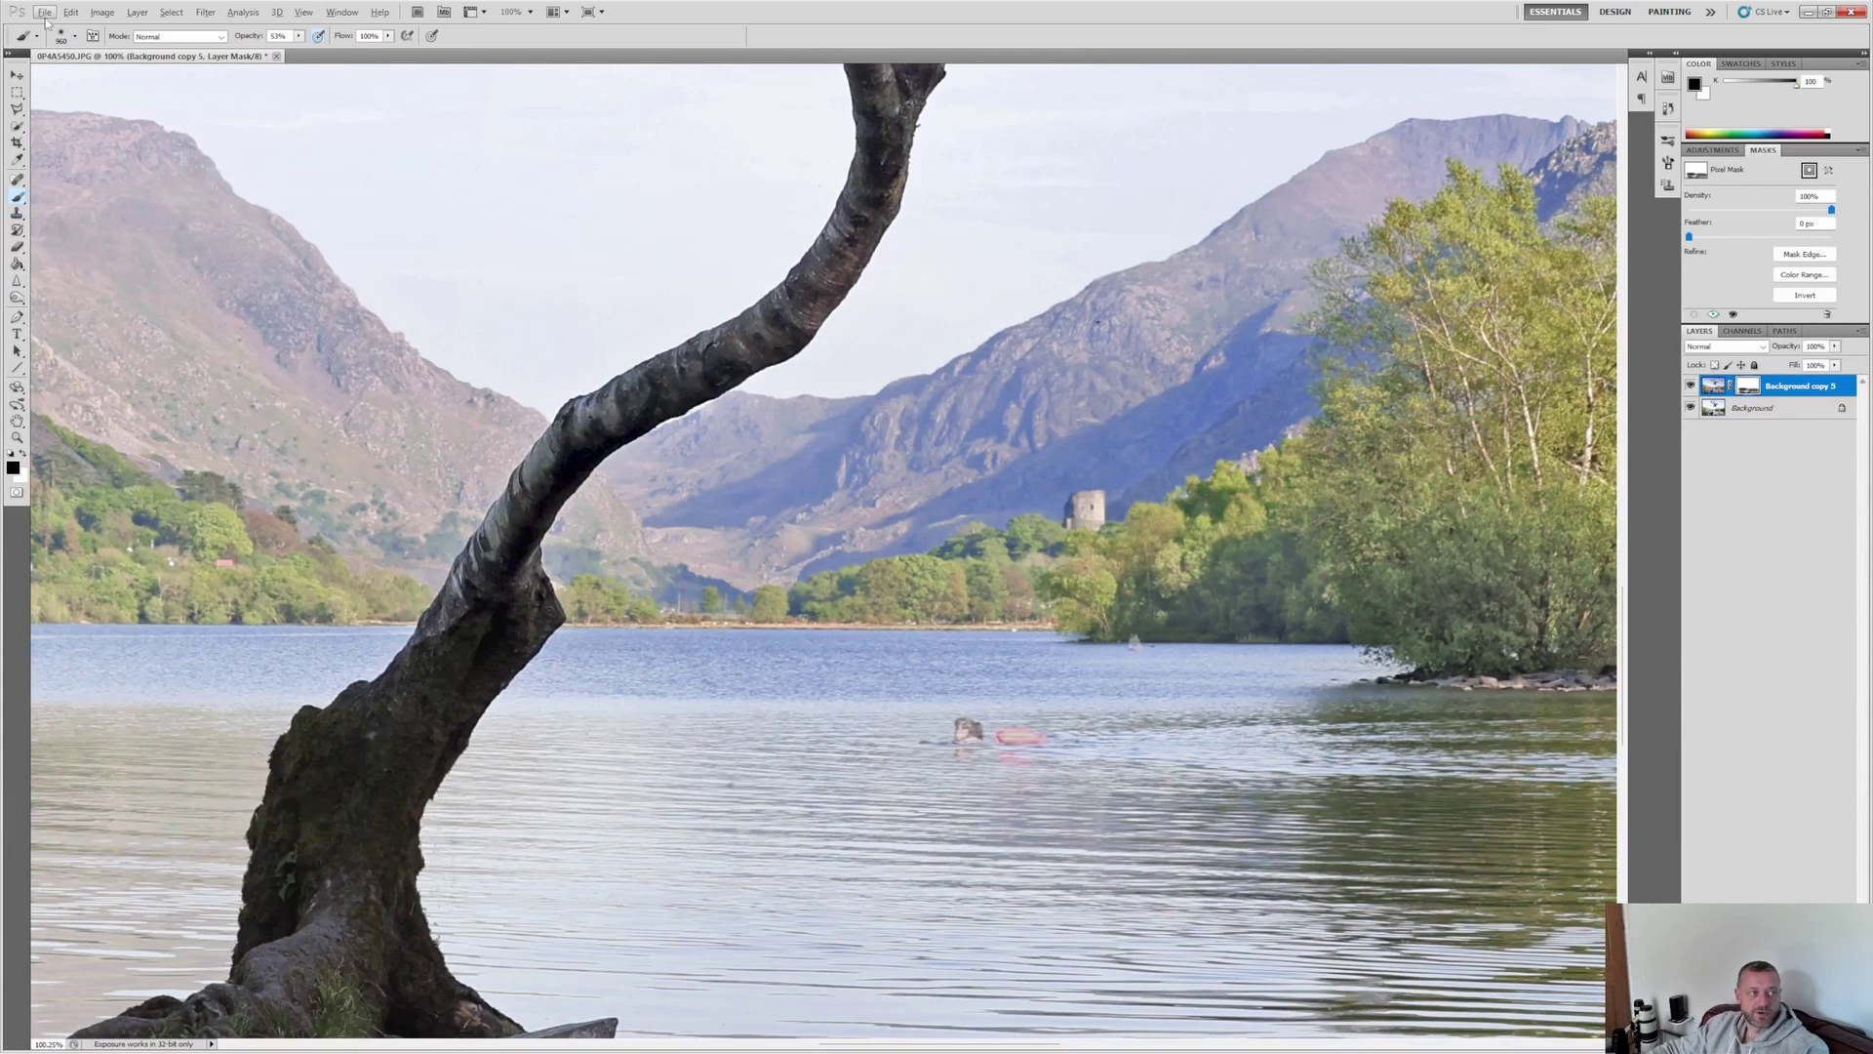
{"action": "left_click", "coordinate": [75, 37]}
{"action": "left_click_drag", "start_coordinate": [59, 82], "coordinate": [105, 78]}
{"action": "left_click", "coordinate": [1066, 730]}
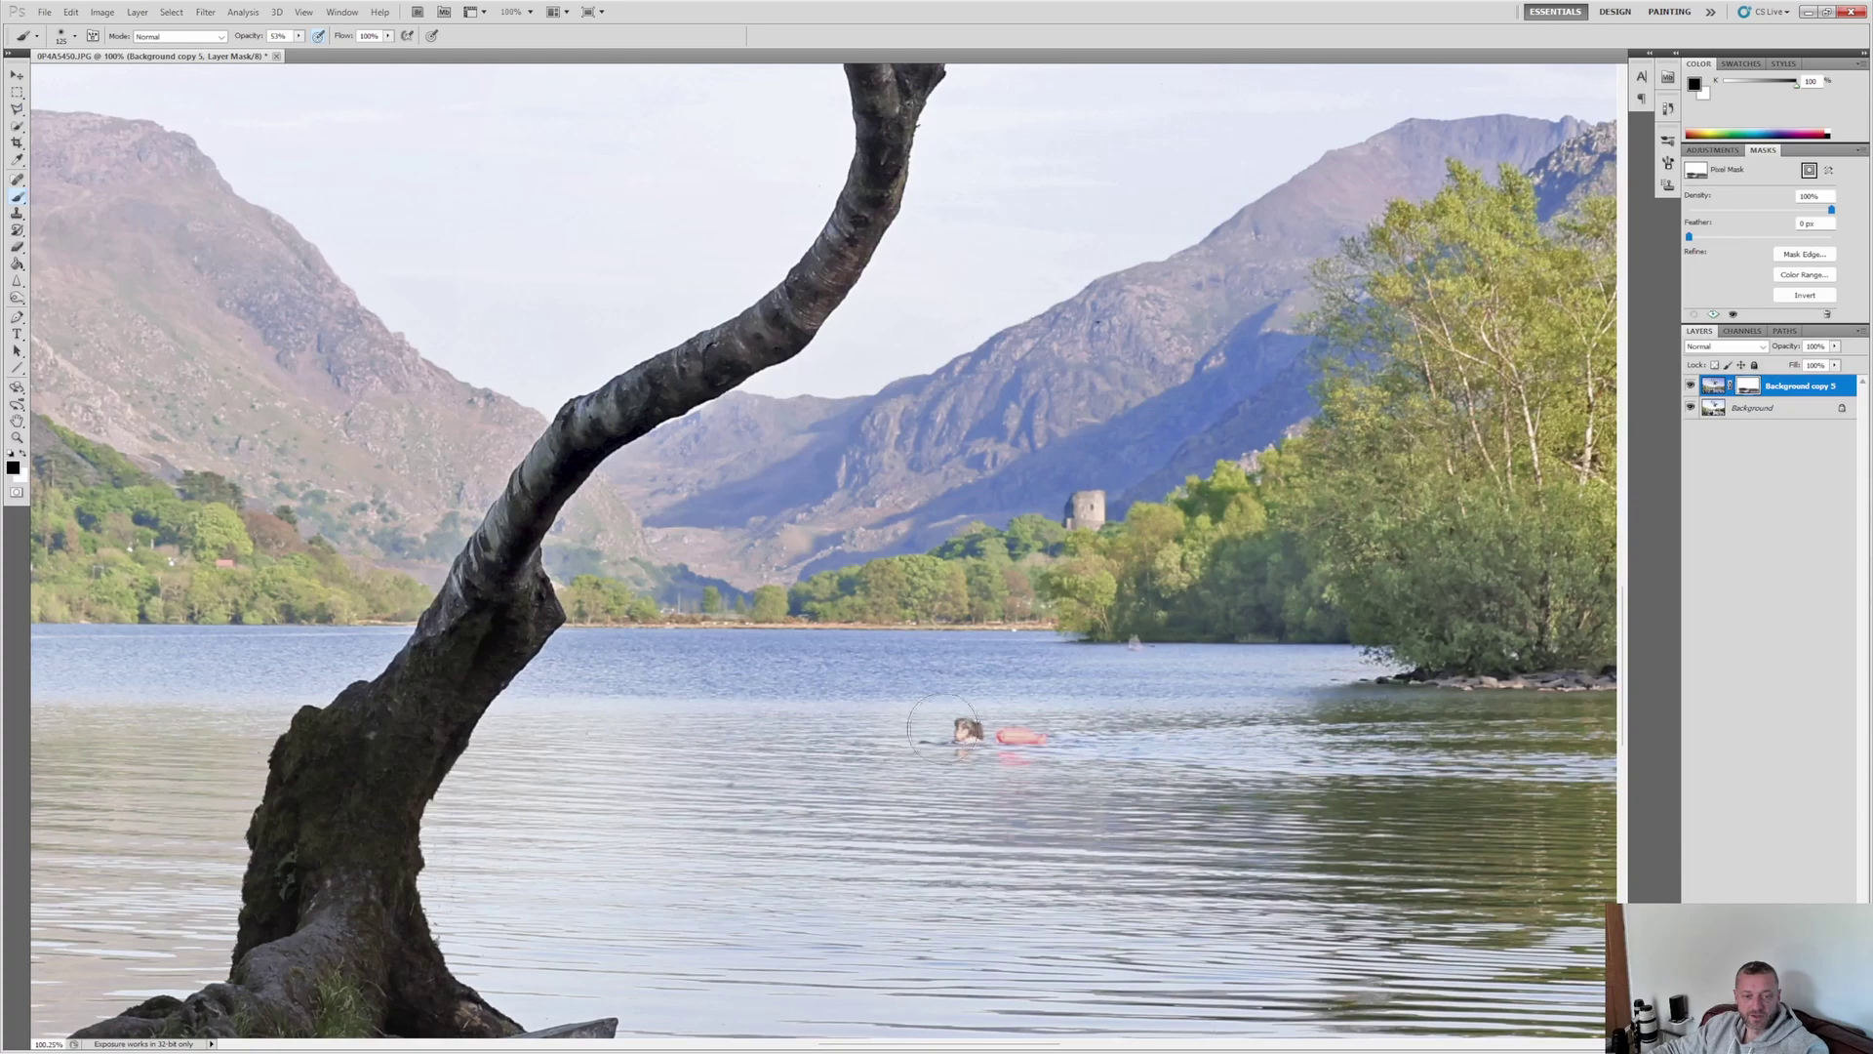
{"action": "key", "text": "x"}
{"action": "mouse_move", "coordinate": [1068, 732]}
{"action": "left_mouse_down"}
{"action": "mouse_move", "coordinate": [922, 732]}
{"action": "mouse_move", "coordinate": [1082, 727]}
{"action": "mouse_move", "coordinate": [946, 722]}
{"action": "mouse_move", "coordinate": [1044, 727]}
{"action": "left_mouse_up"}
{"action": "key", "text": "ctrl+0"}
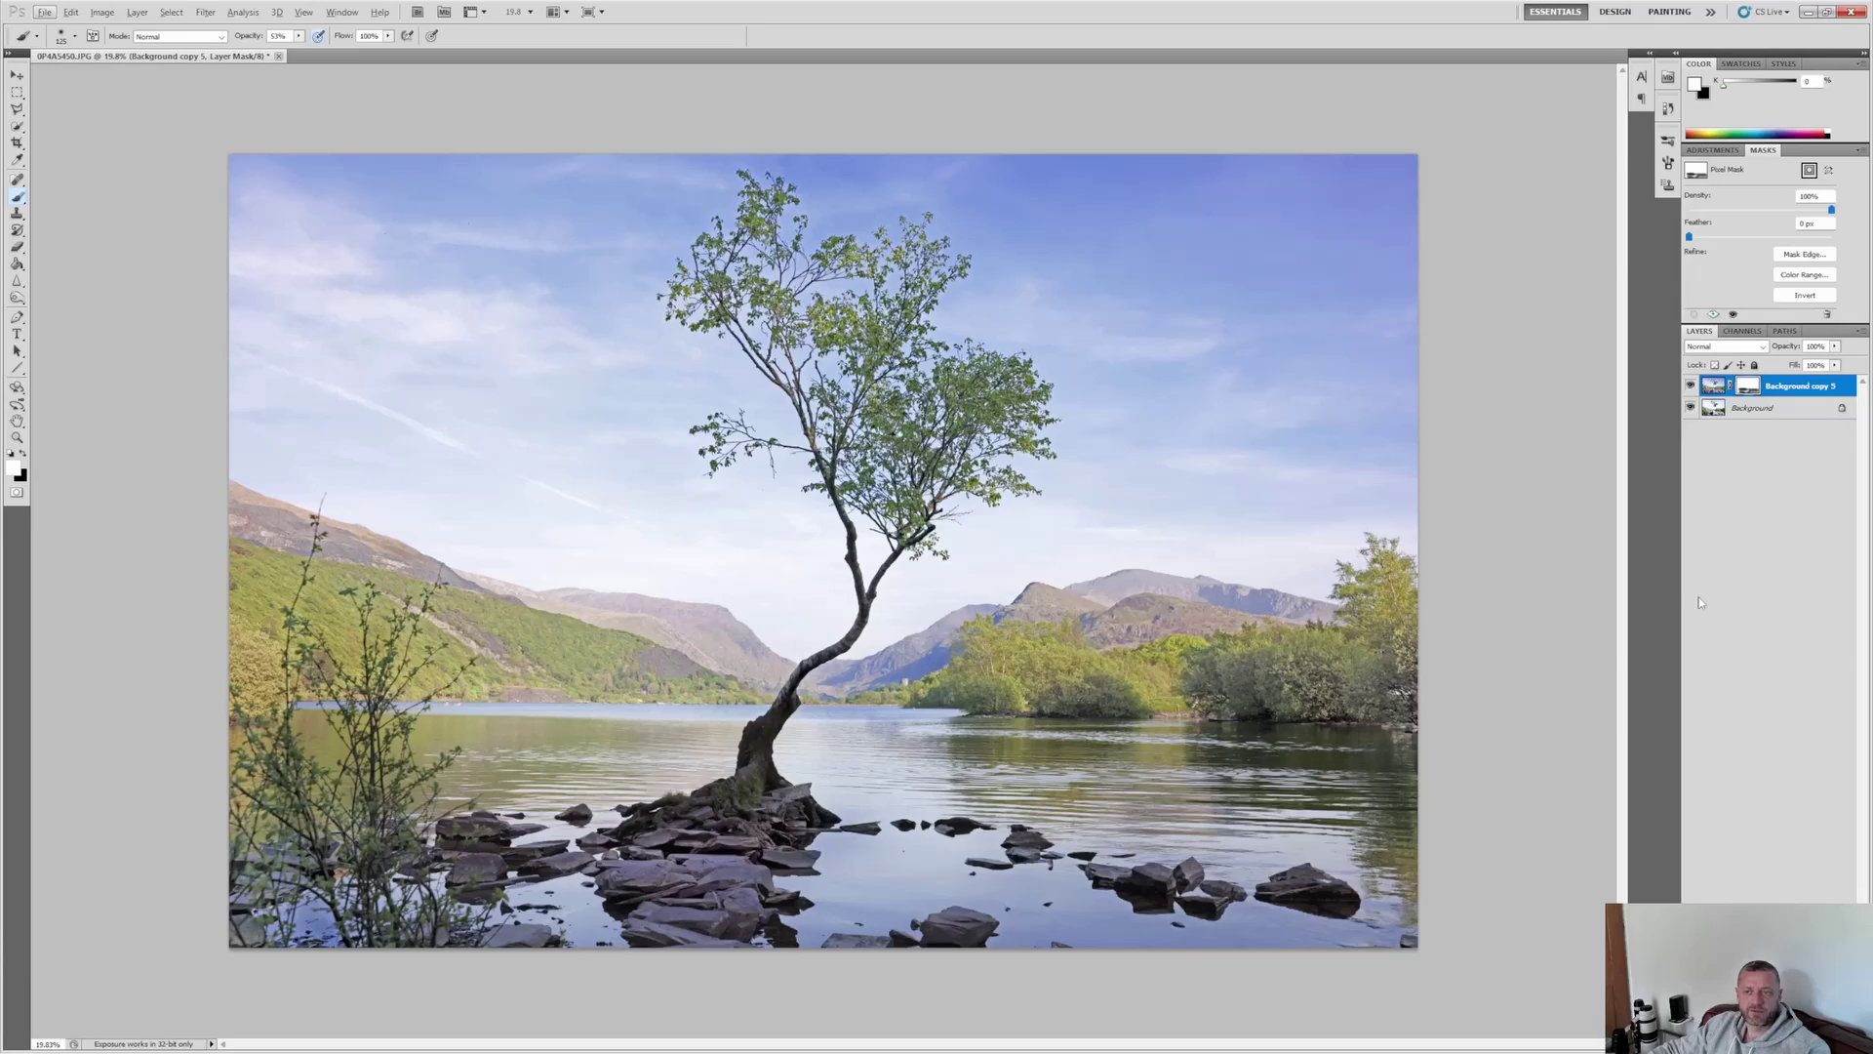
- Flatten both layers into a single Background layer
{"action": "left_click", "coordinate": [1732, 415], "text": "shift"}
{"action": "right_click", "coordinate": [1734, 412]}
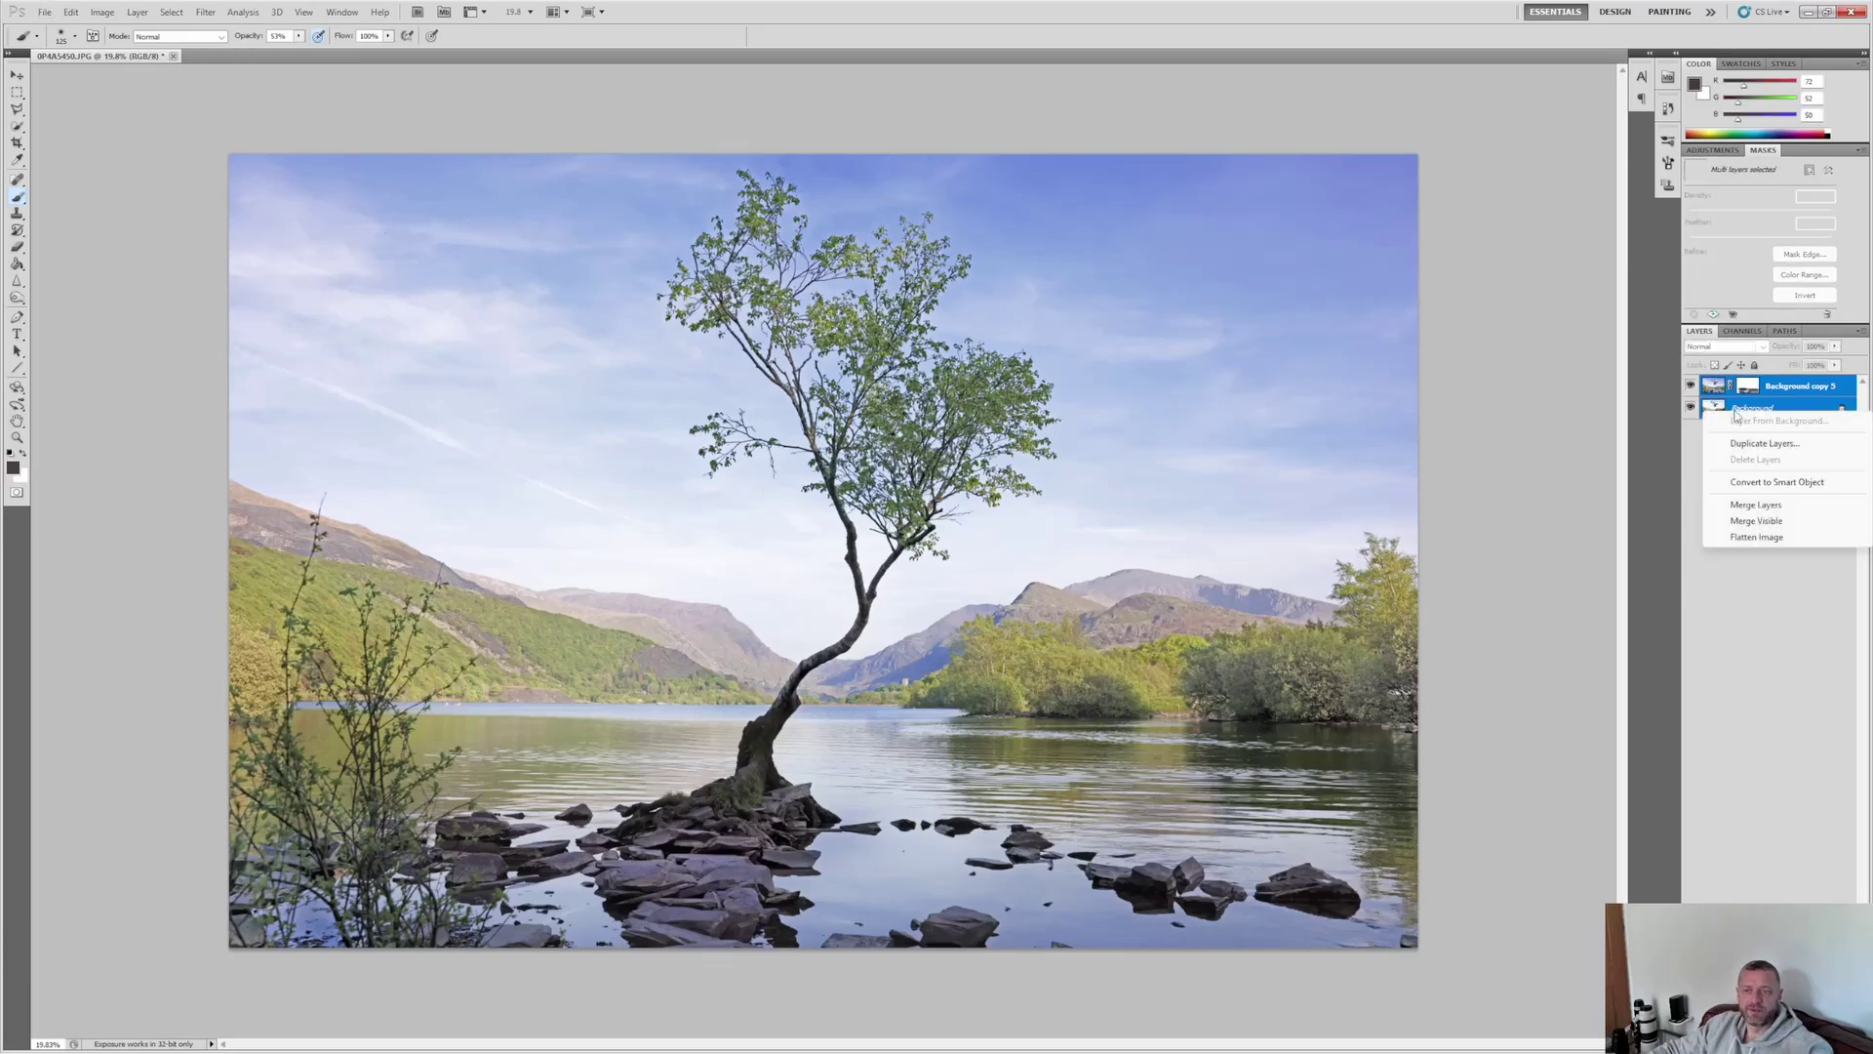
{"action": "left_click", "coordinate": [1787, 503]}
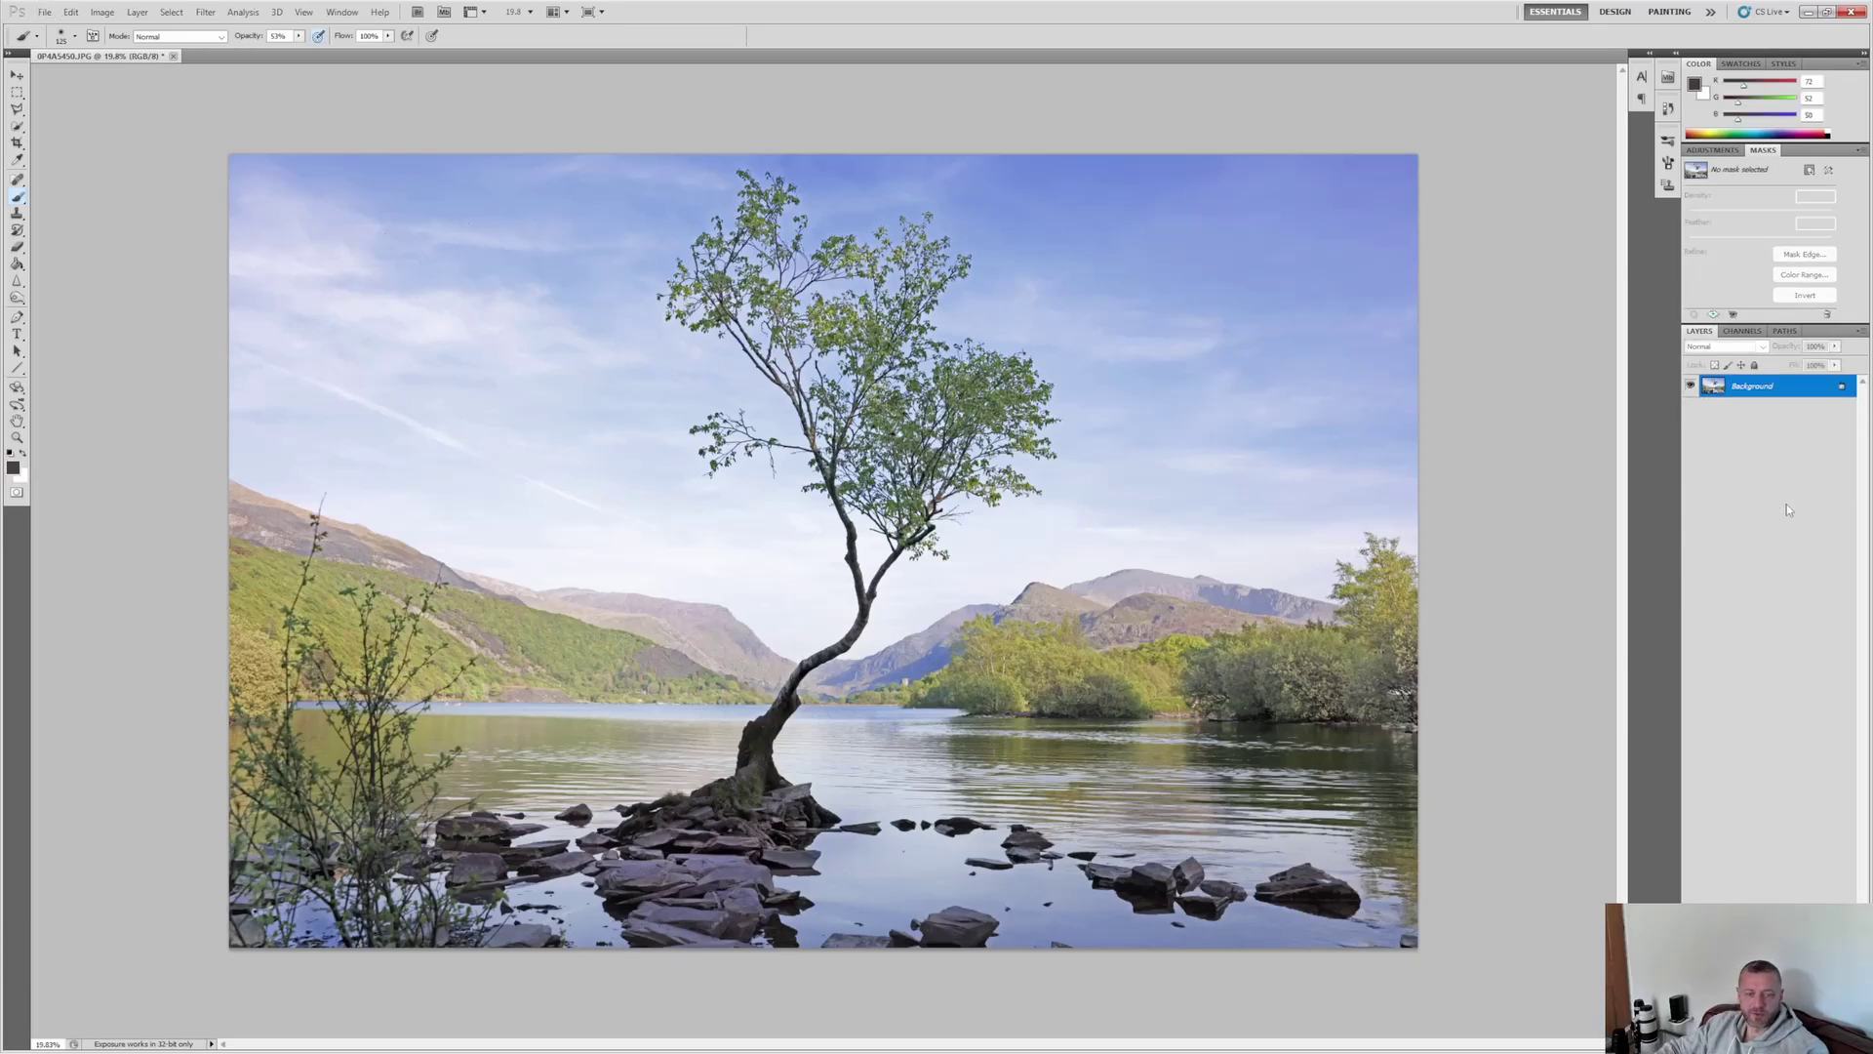
- Apply a Selective Color correction on the Blues range to deepen the sky and water
{"action": "key", "text": "alt+i"}
{"action": "key", "text": "a"}
{"action": "key", "text": "s"}
{"action": "scroll", "coordinate": [1361, 265], "scroll_direction": "down", "scroll_amount": 3}
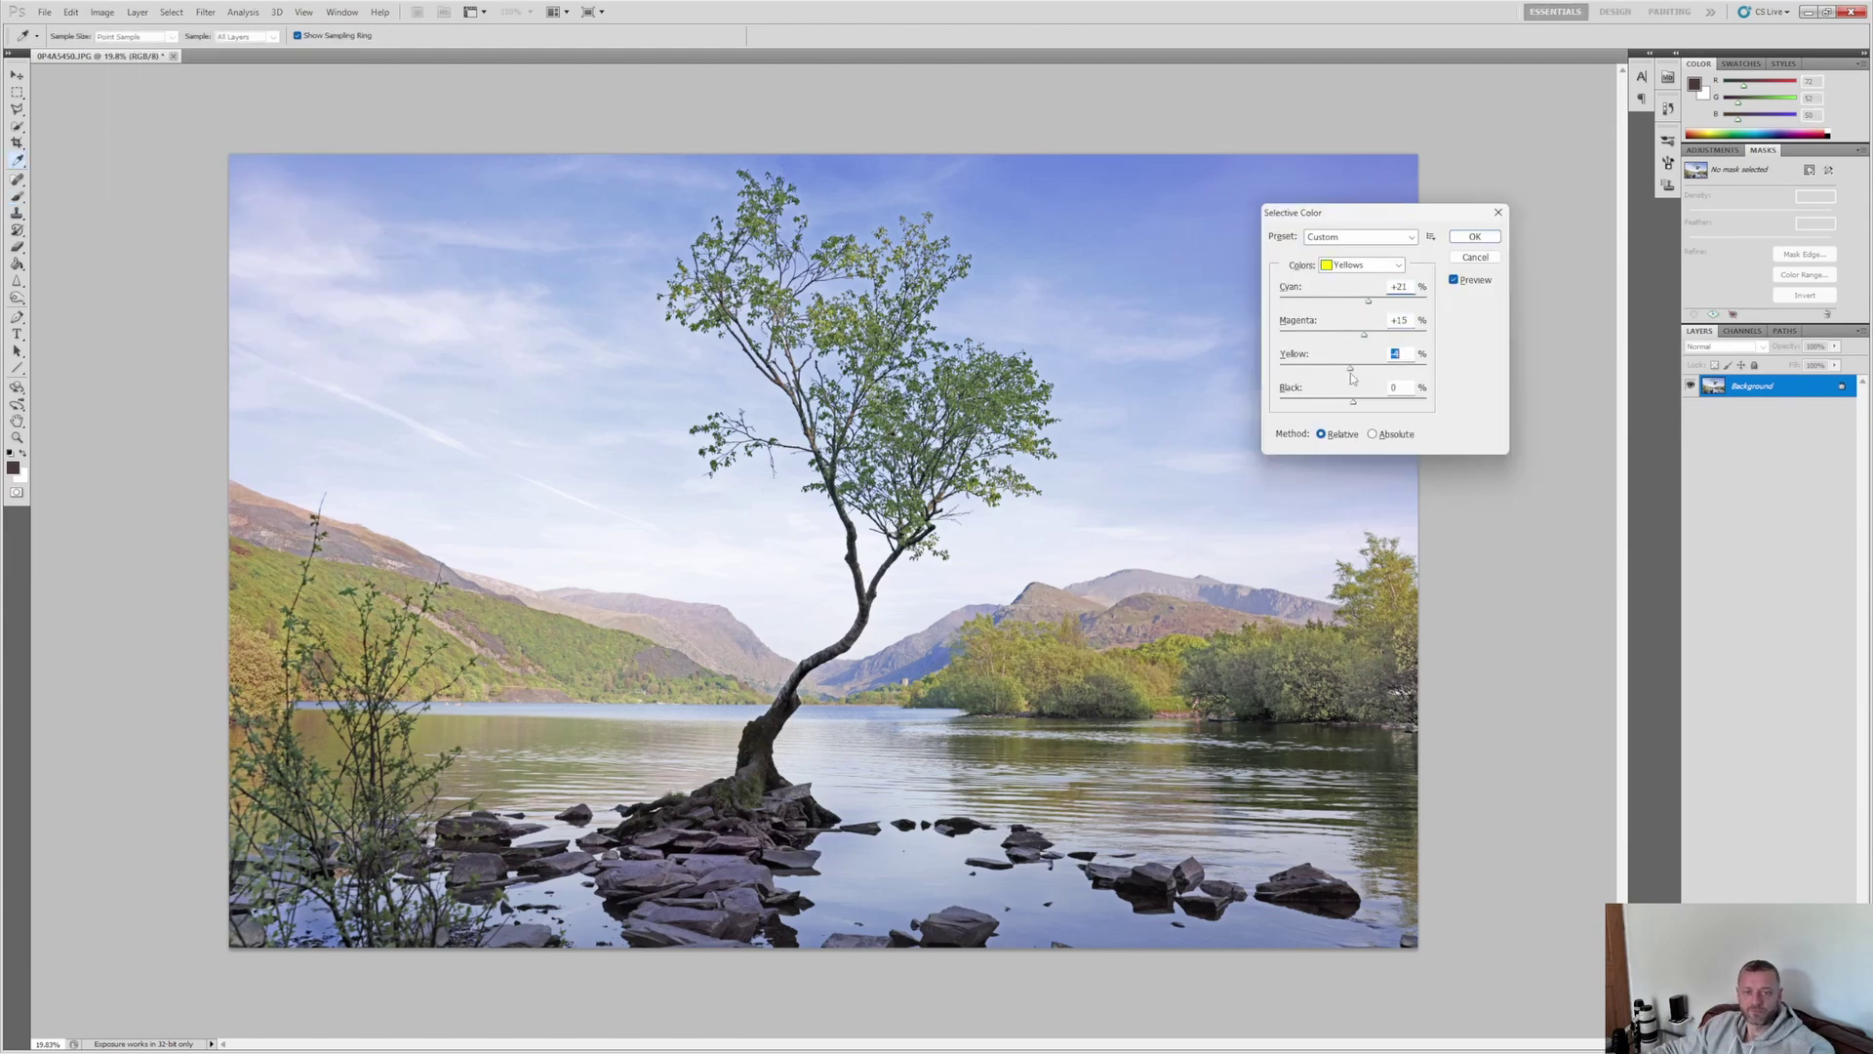
{"action": "left_click", "coordinate": [1361, 265]}
{"action": "left_click", "coordinate": [1353, 337]}
{"action": "left_click", "coordinate": [1361, 265]}
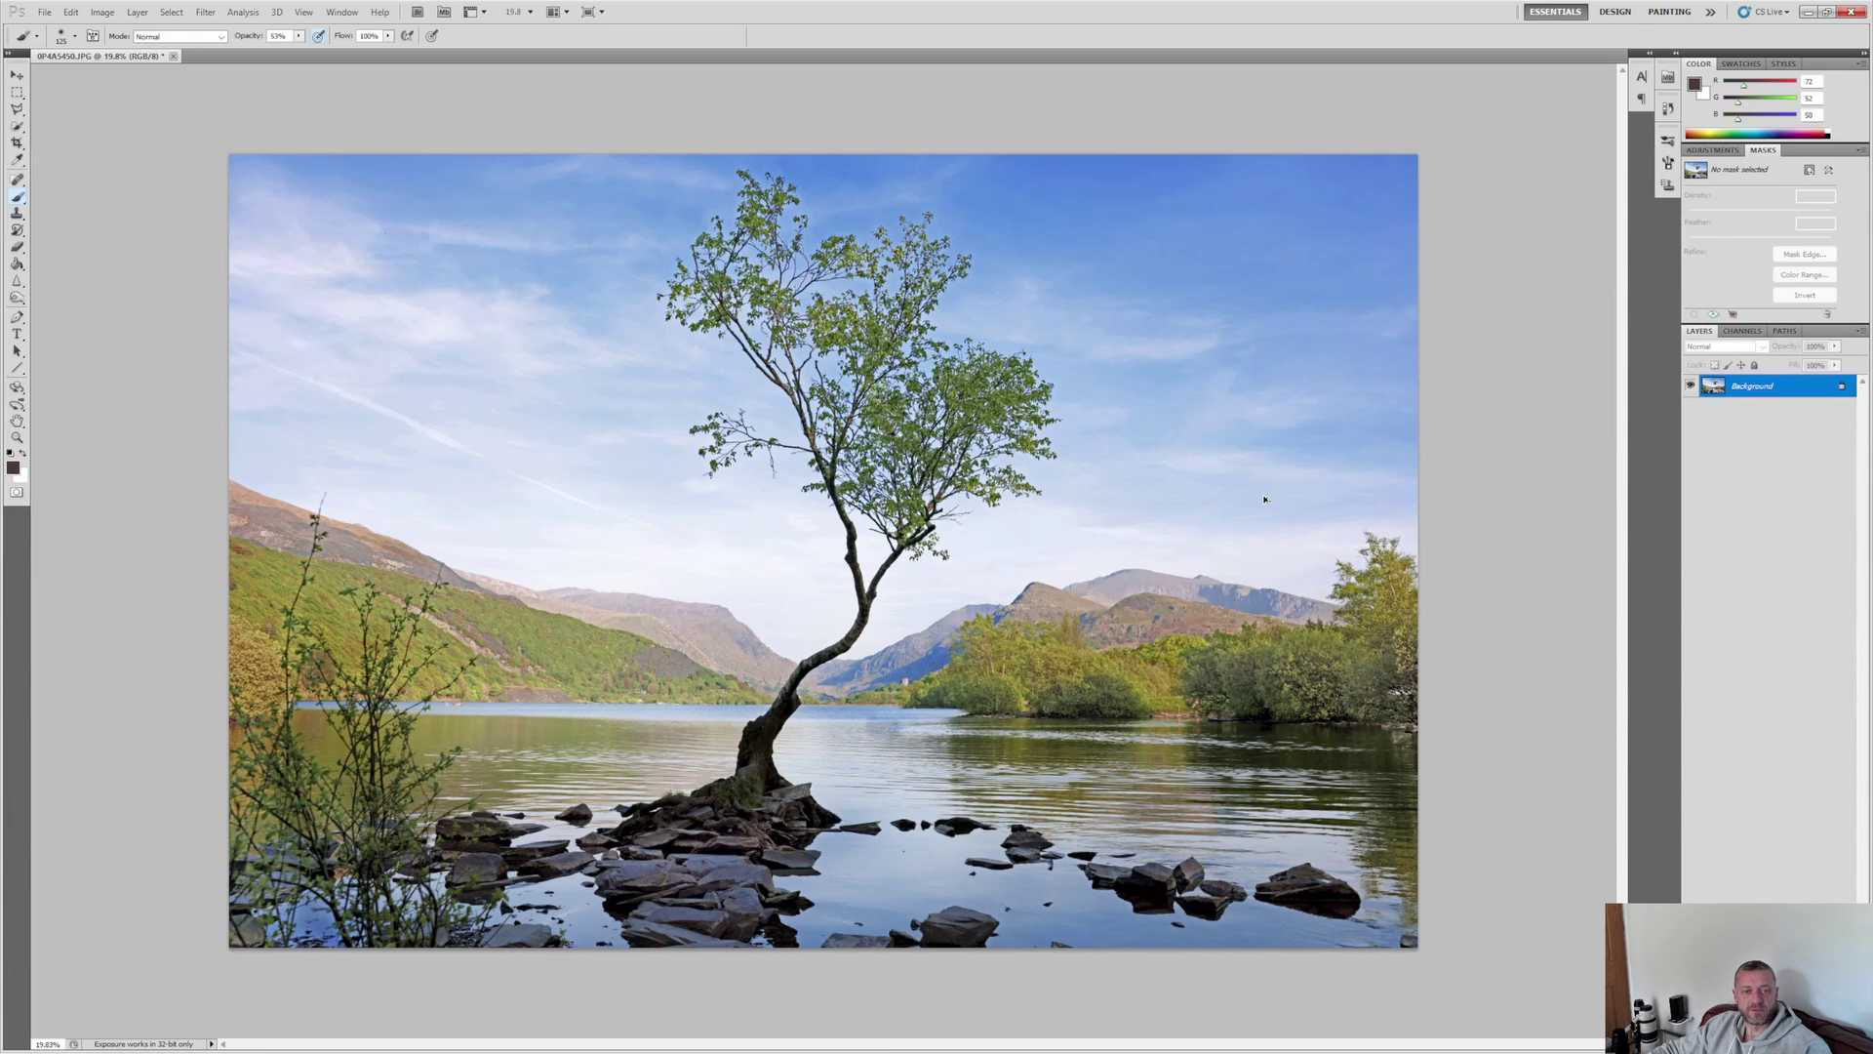
{"action": "key", "text": "ctrl+z"}
{"action": "key", "text": "alt+e"}
{"action": "key", "text": "Return"}
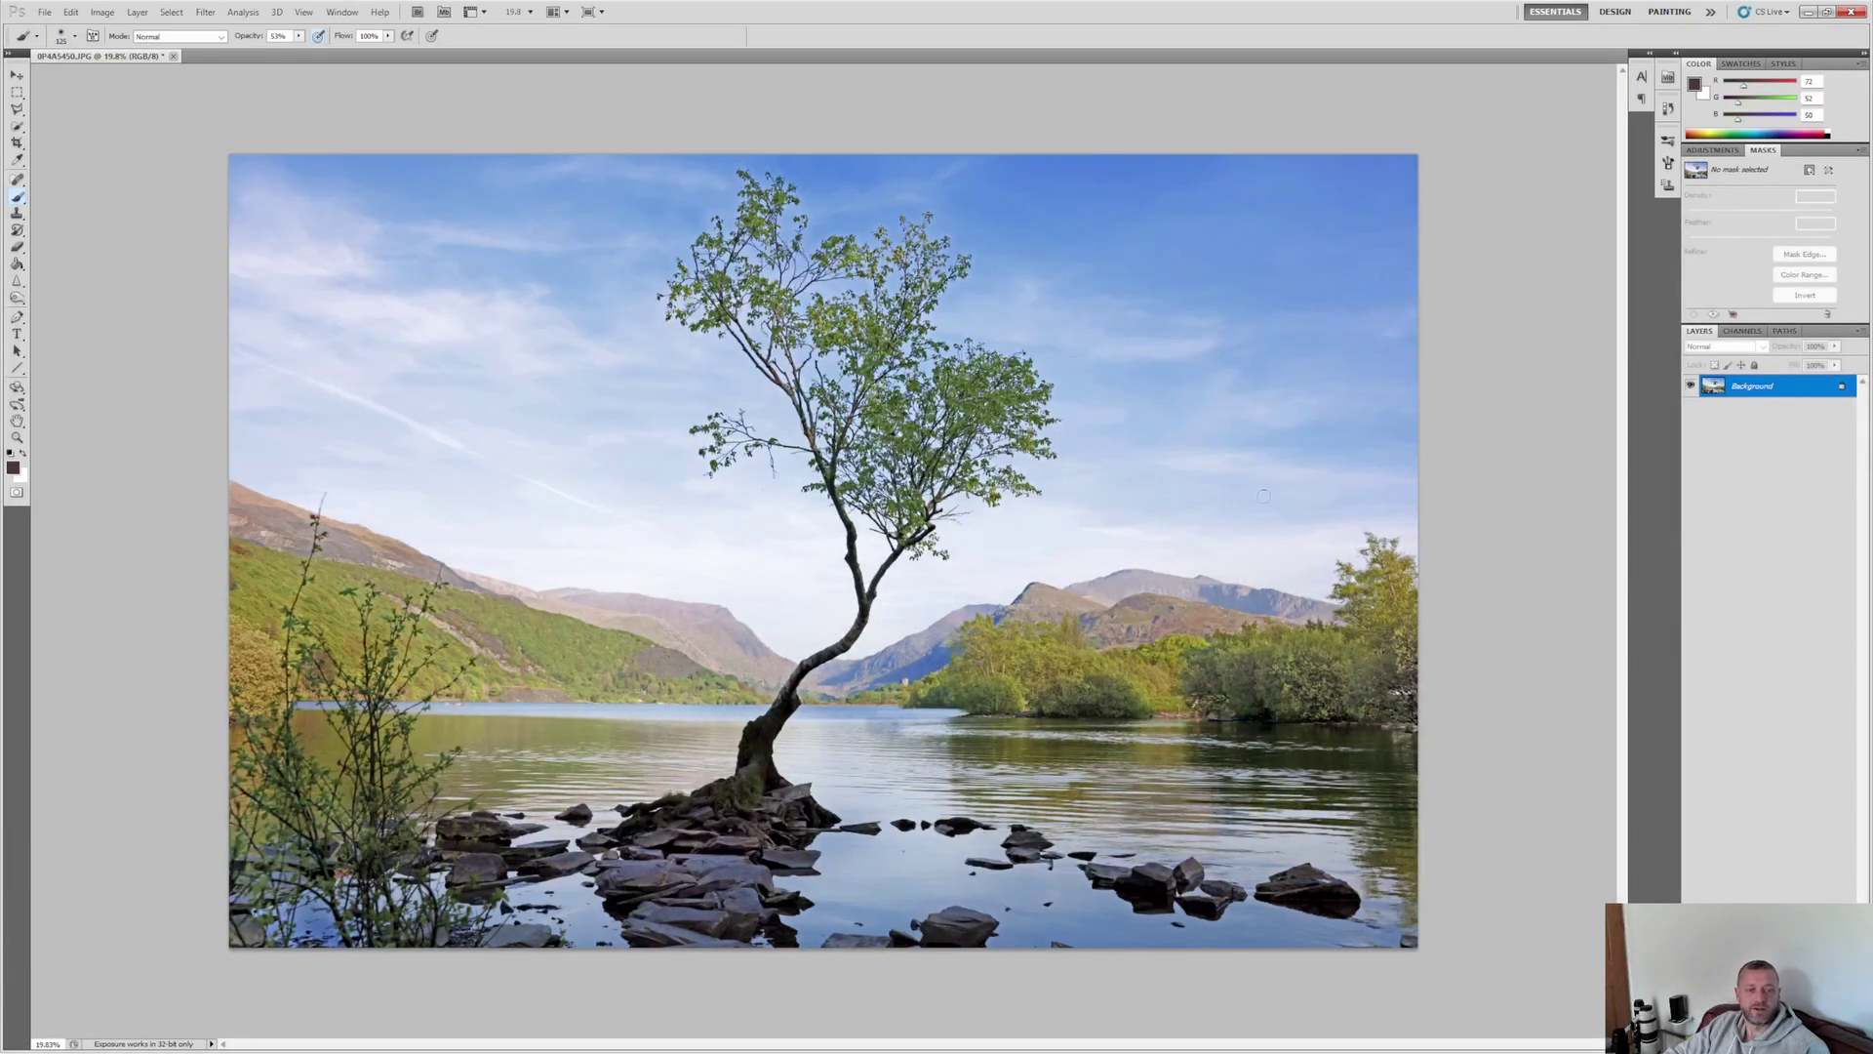